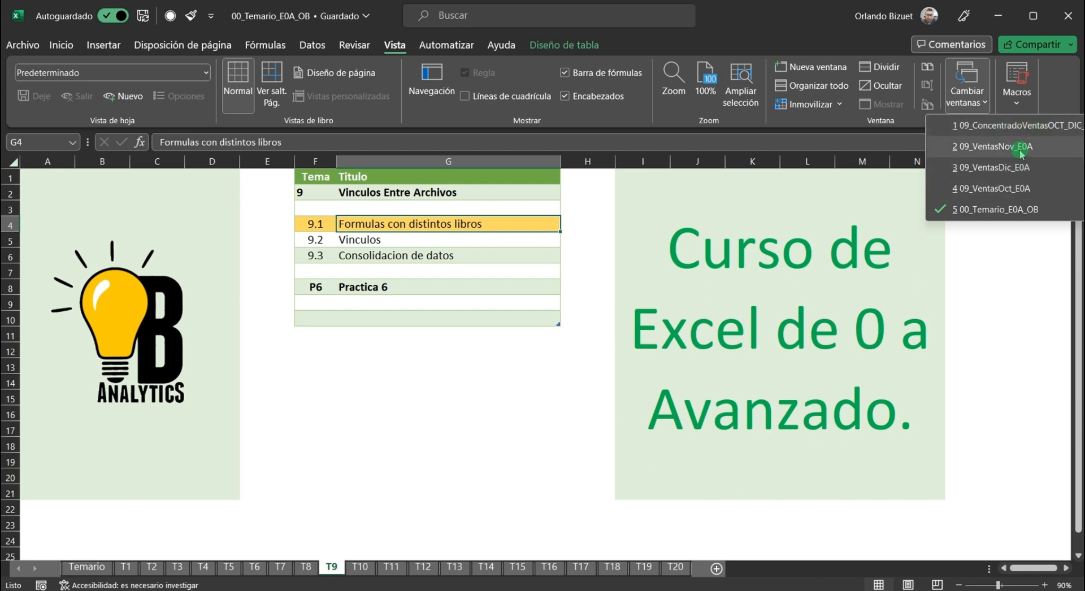
Step: Switch to the 09_VentasOct_E0A workbook and review its Mes Venta field and the Producto, Codigo, Piezas and Venta columns
{"action": "left_click", "coordinate": [1009, 190]}
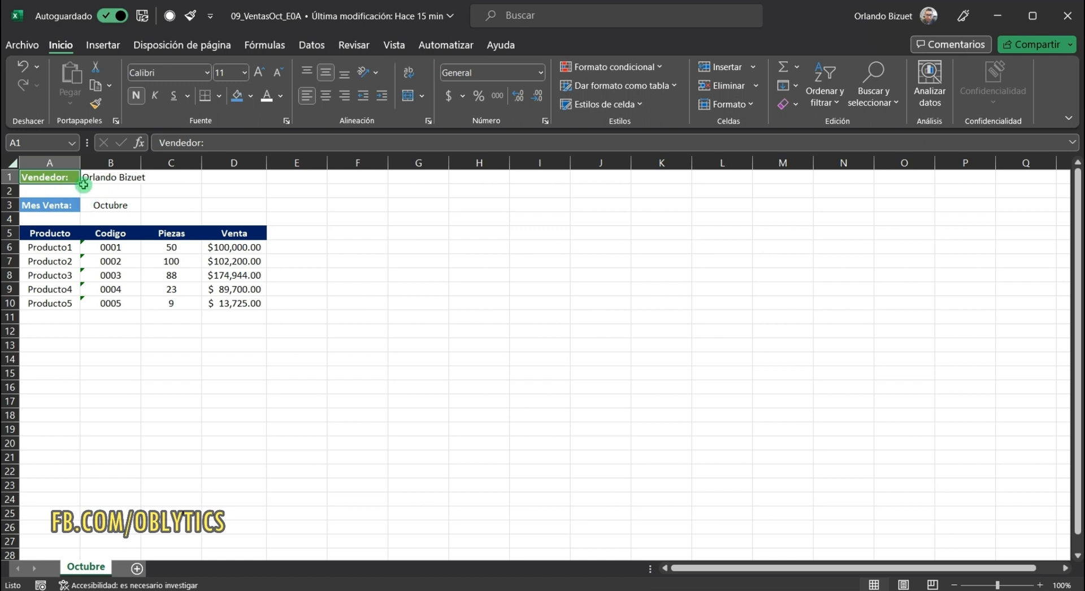
{"action": "left_click", "coordinate": [54, 210]}
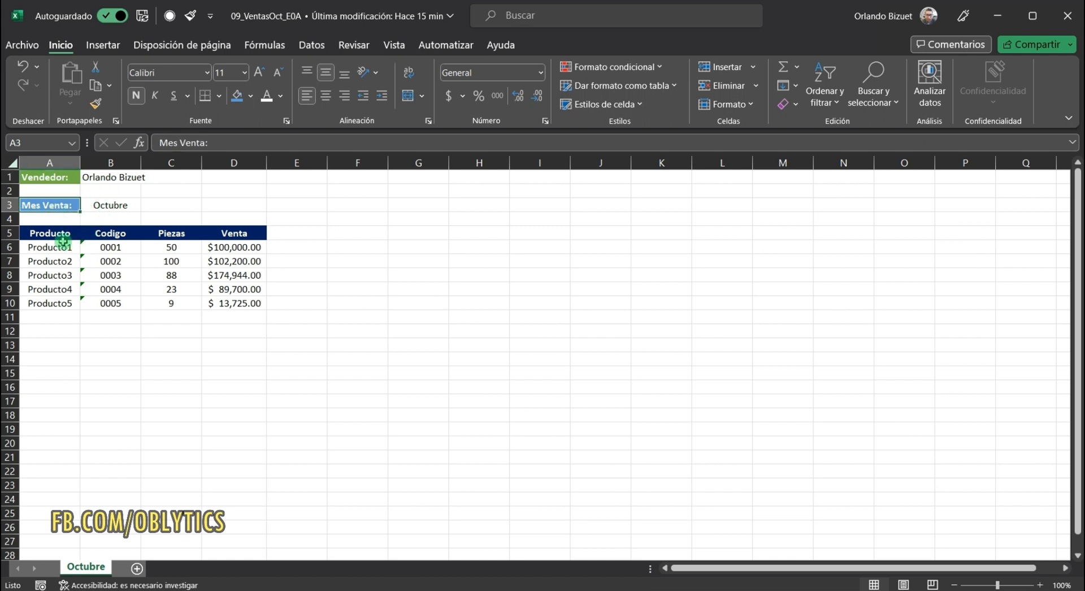
{"action": "left_click", "coordinate": [56, 238]}
{"action": "left_click", "coordinate": [99, 233]}
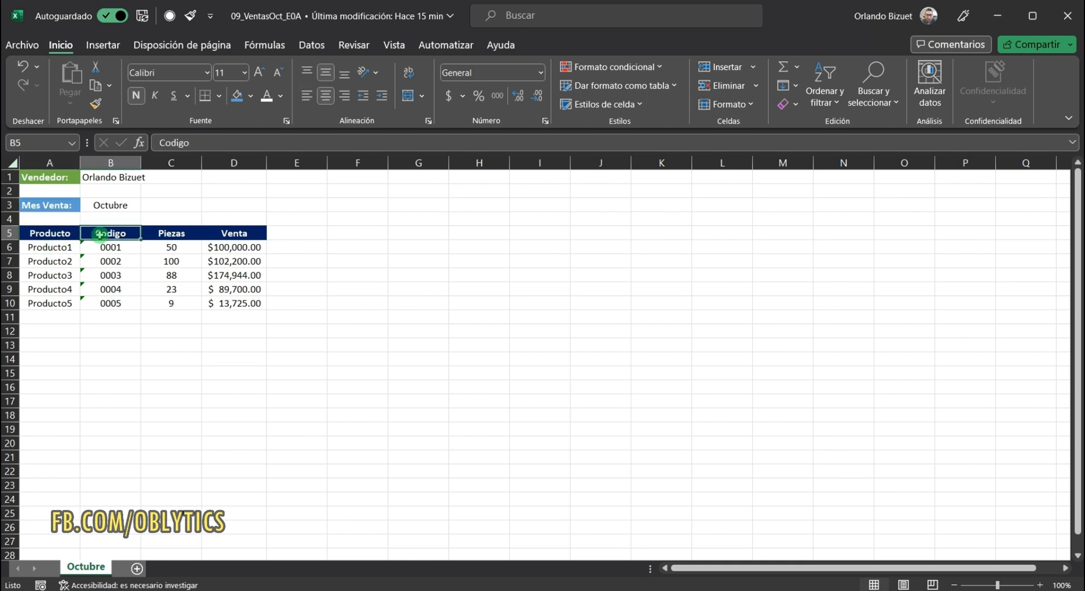
{"action": "left_click", "coordinate": [163, 233]}
{"action": "left_click", "coordinate": [229, 233]}
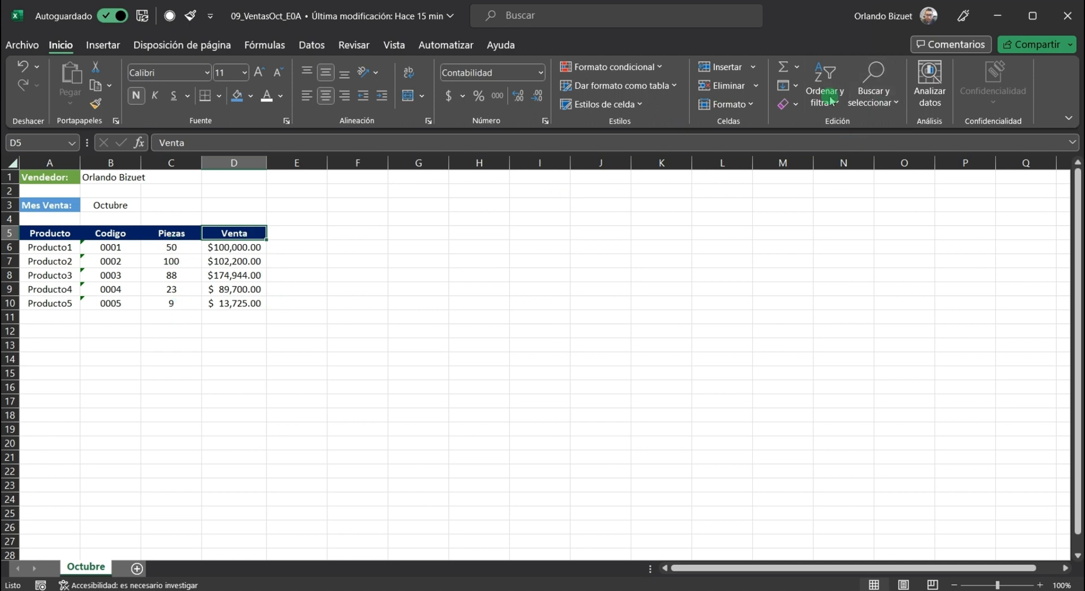
Step: Switch to the 09_VentasNov_E0A workbook and examine its sales month and the Piezas and Venta columns
{"action": "left_click", "coordinate": [394, 44]}
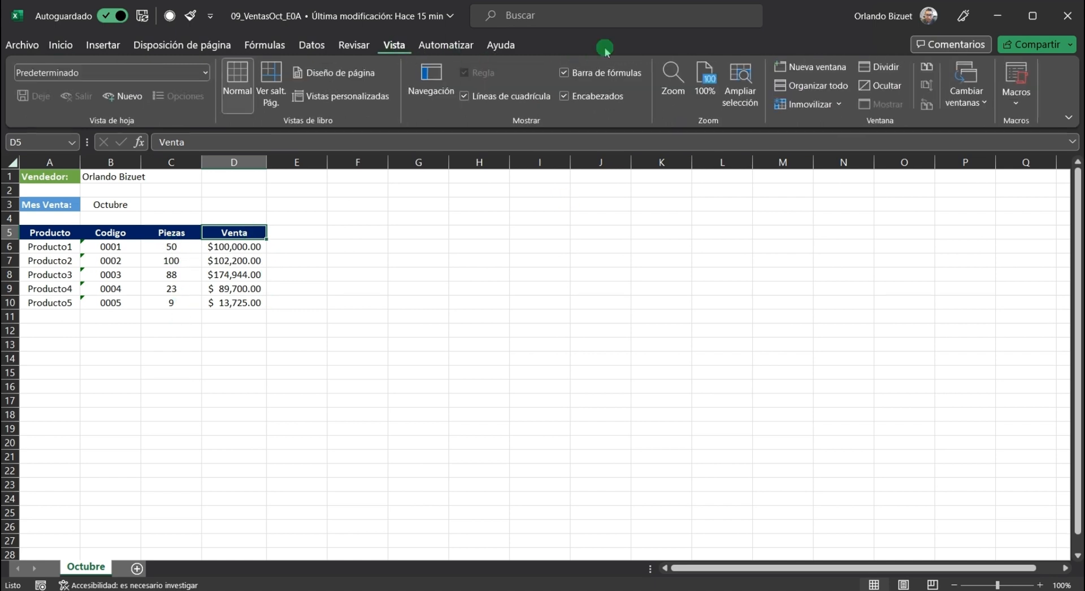
{"action": "left_click", "coordinate": [966, 88]}
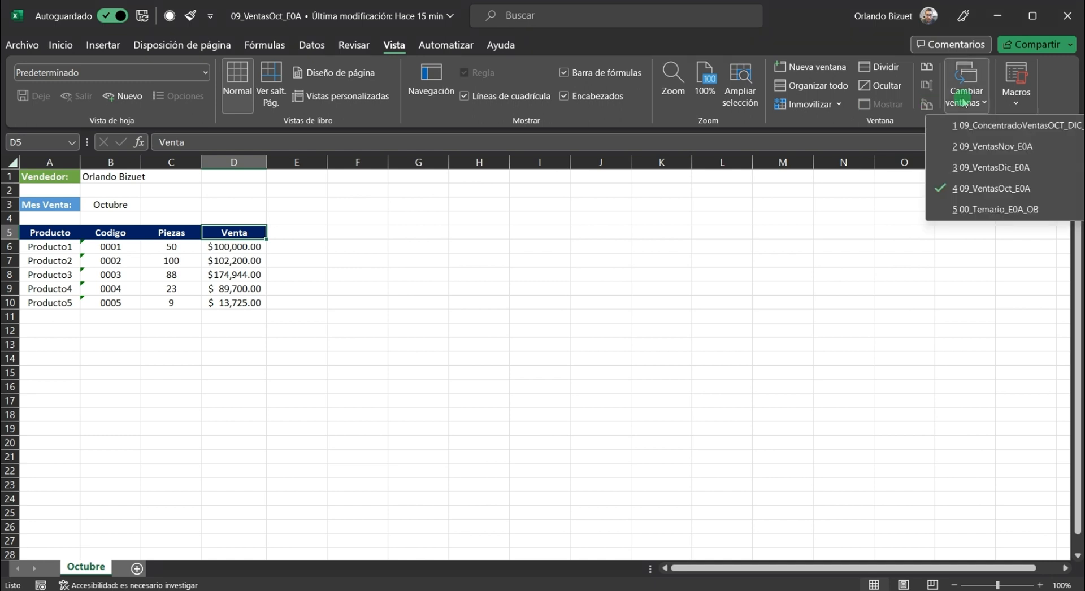
{"action": "left_click", "coordinate": [976, 156]}
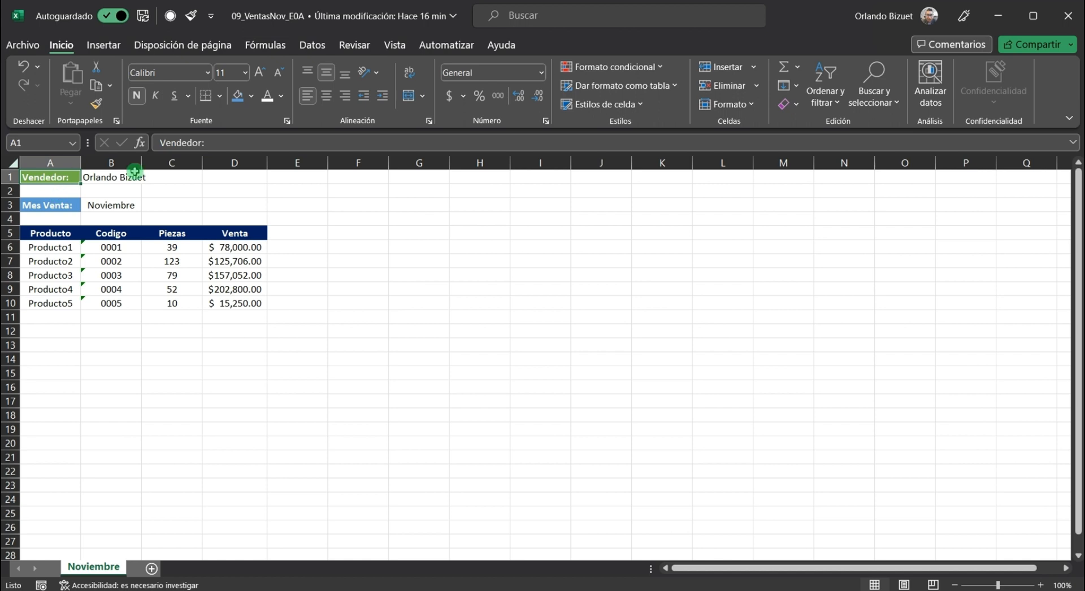
{"action": "left_click_drag", "start_coordinate": [66, 207], "coordinate": [116, 206]}
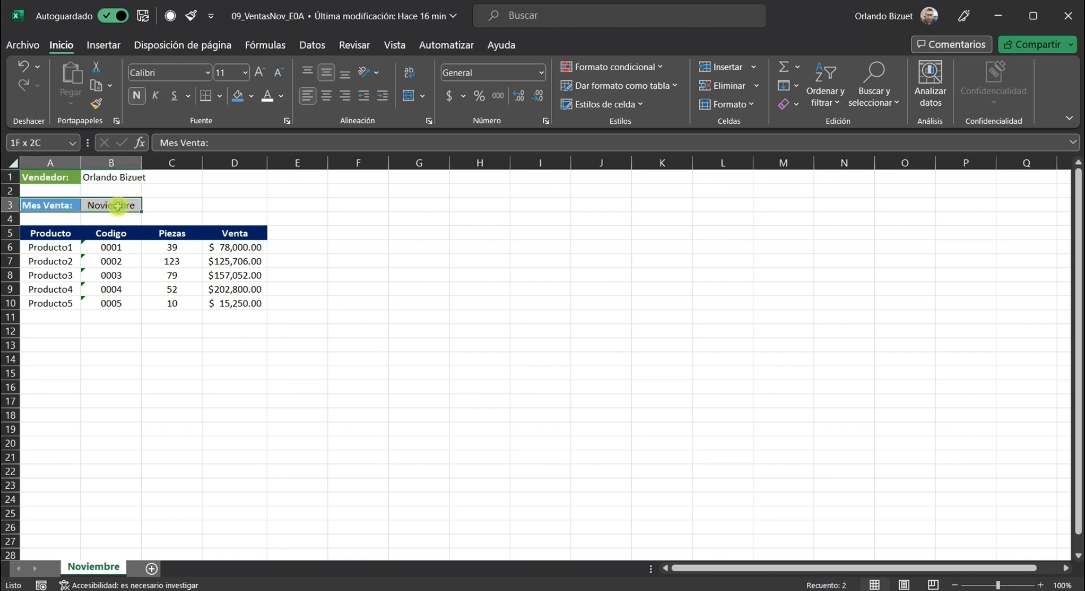
{"action": "left_click", "coordinate": [65, 235]}
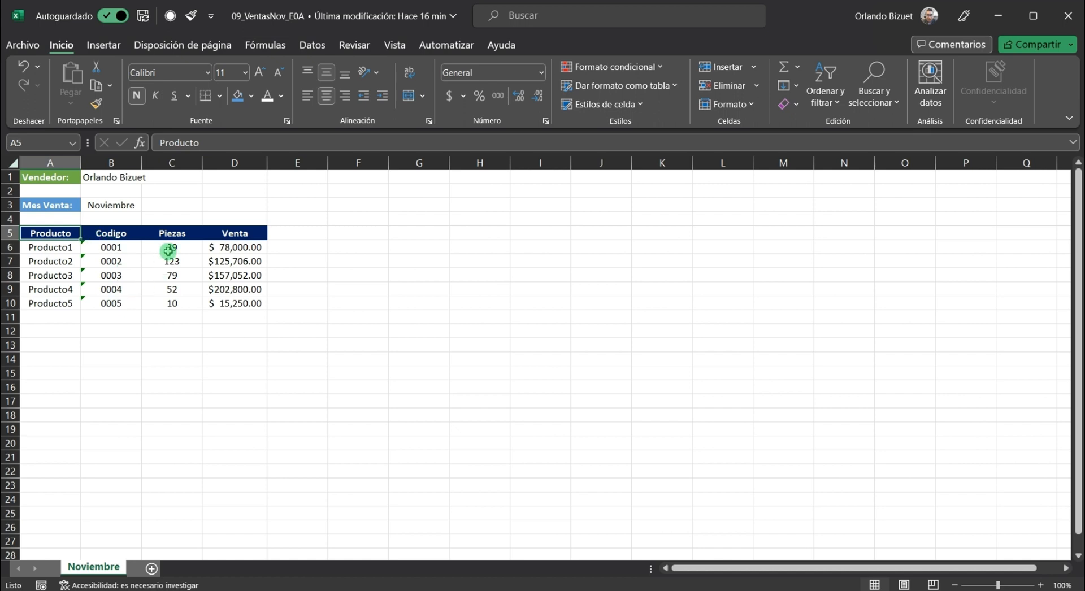
{"action": "left_click_drag", "start_coordinate": [169, 234], "coordinate": [235, 317]}
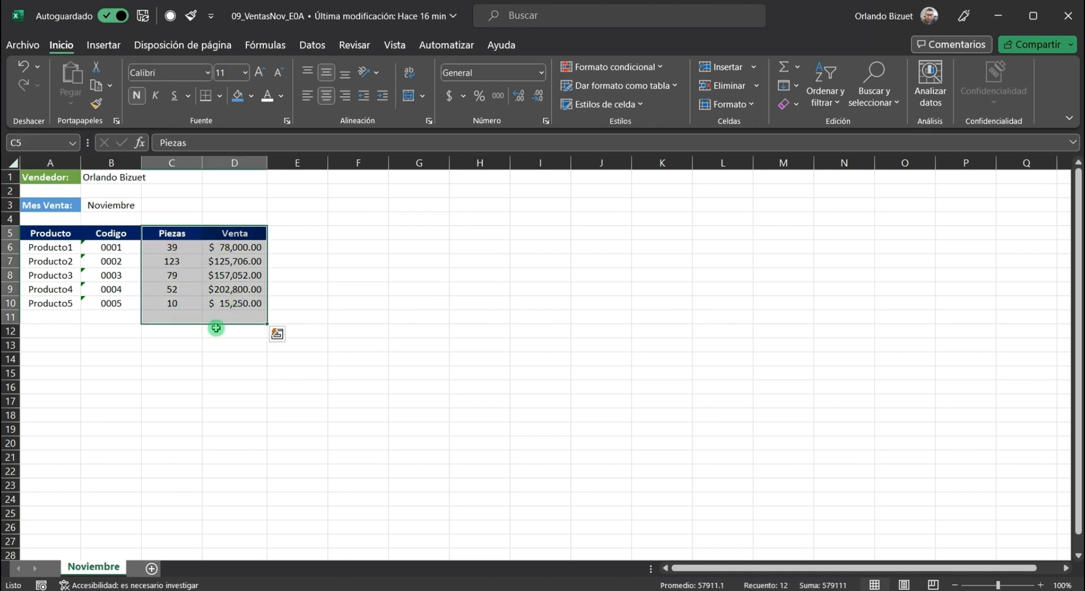
{"action": "left_click", "coordinate": [235, 233]}
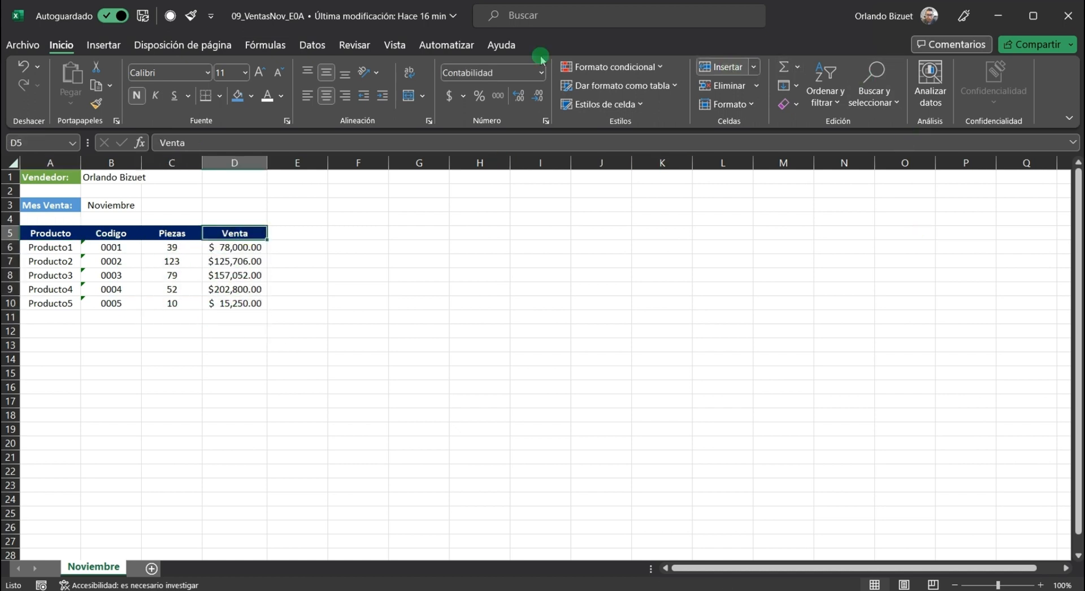
Step: Switch to the 09_VentasDic_E0A workbook and check the Piezas and Venta data and the Vendedor field
{"action": "left_click", "coordinate": [394, 47]}
{"action": "left_click", "coordinate": [966, 90]}
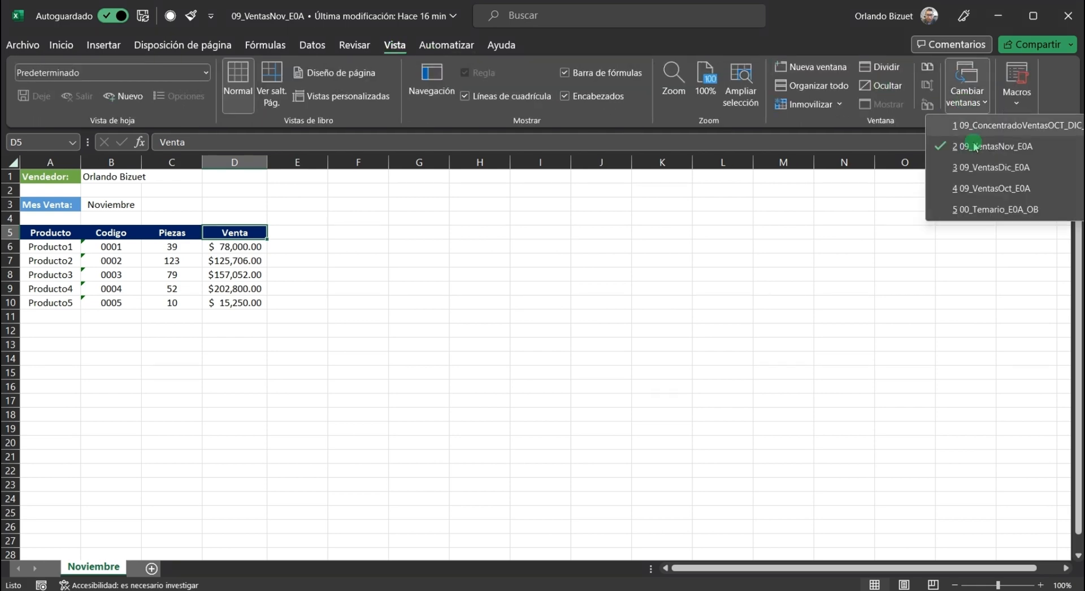
{"action": "left_click", "coordinate": [975, 167]}
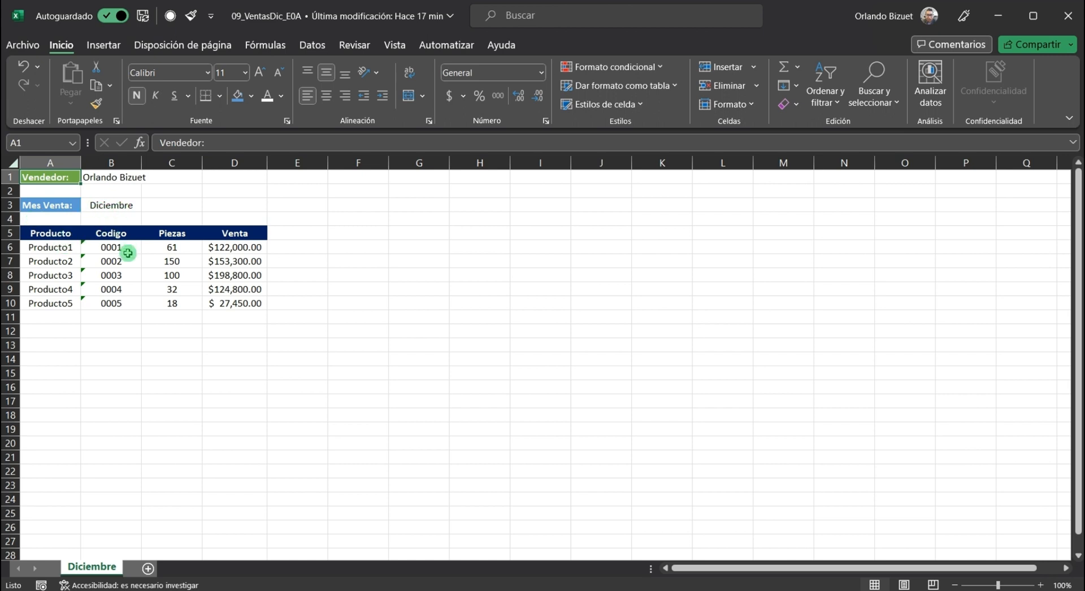
{"action": "left_click_drag", "start_coordinate": [175, 236], "coordinate": [260, 303]}
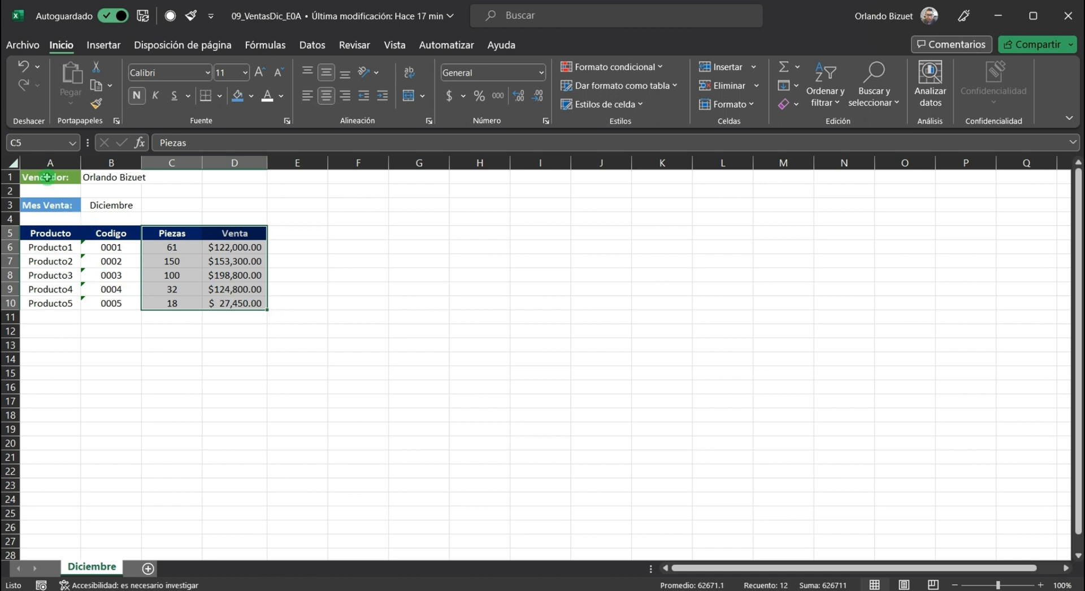
{"action": "left_click", "coordinate": [47, 178]}
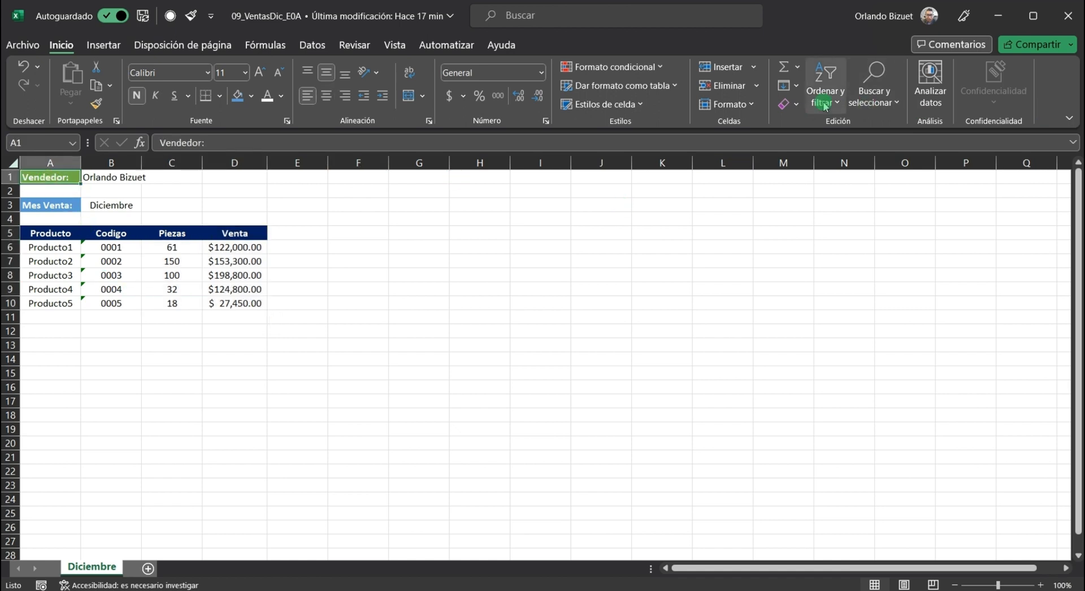
Step: Switch to the 09_ConcentradoVentasOCT_DIC_E0A workbook and examine the Oct-Dic sheet's header fields, product list and empty Piezas and Venta cells
{"action": "left_click", "coordinate": [384, 45]}
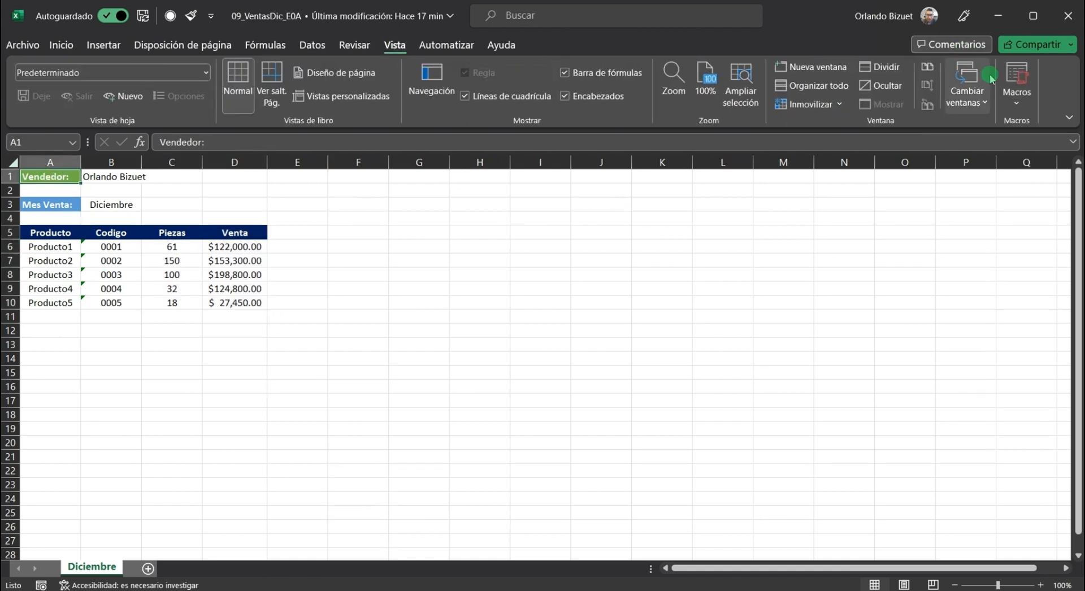
{"action": "left_click", "coordinate": [983, 85]}
{"action": "left_click", "coordinate": [990, 125]}
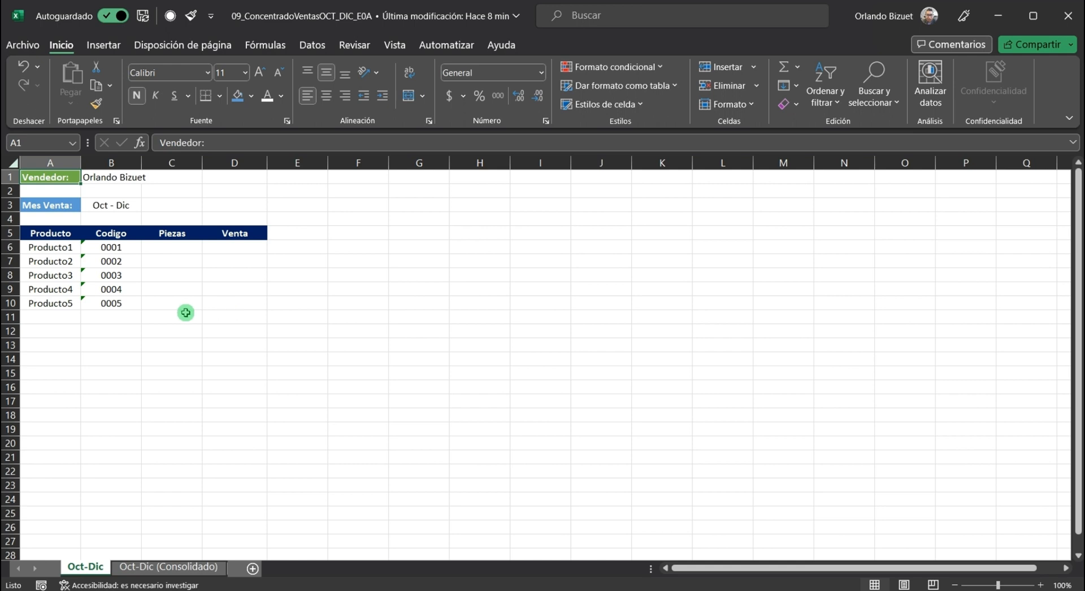
{"action": "left_click", "coordinate": [113, 179]}
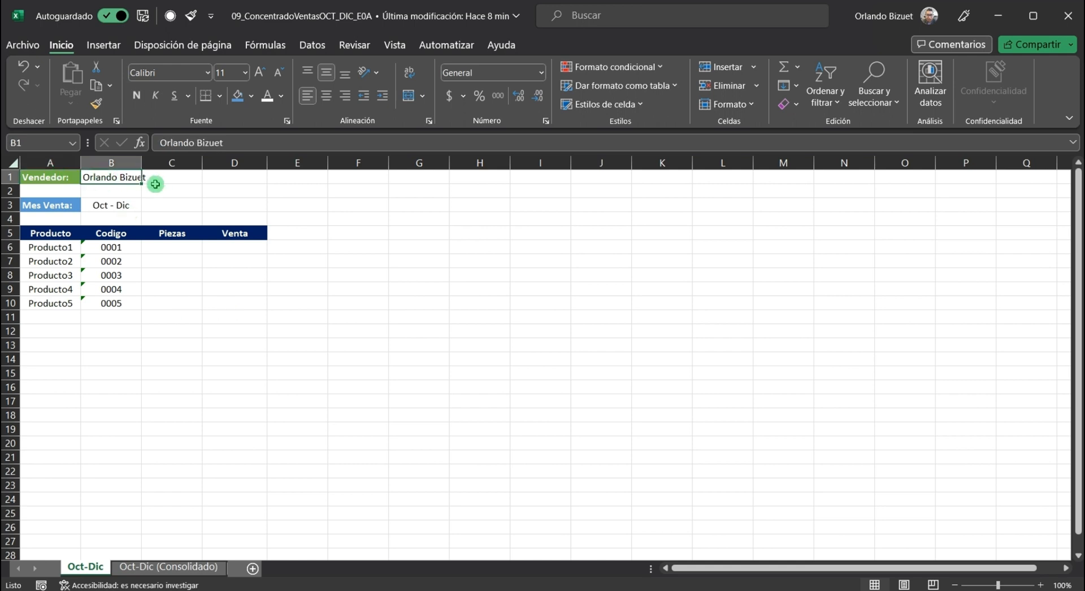
{"action": "left_click", "coordinate": [63, 208]}
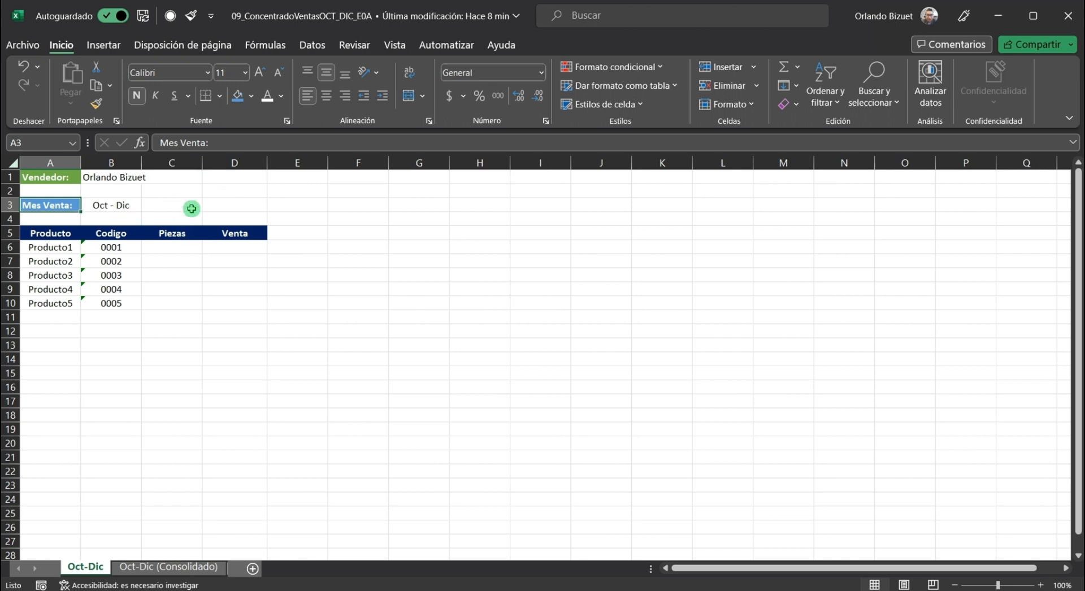
{"action": "left_click", "coordinate": [65, 234]}
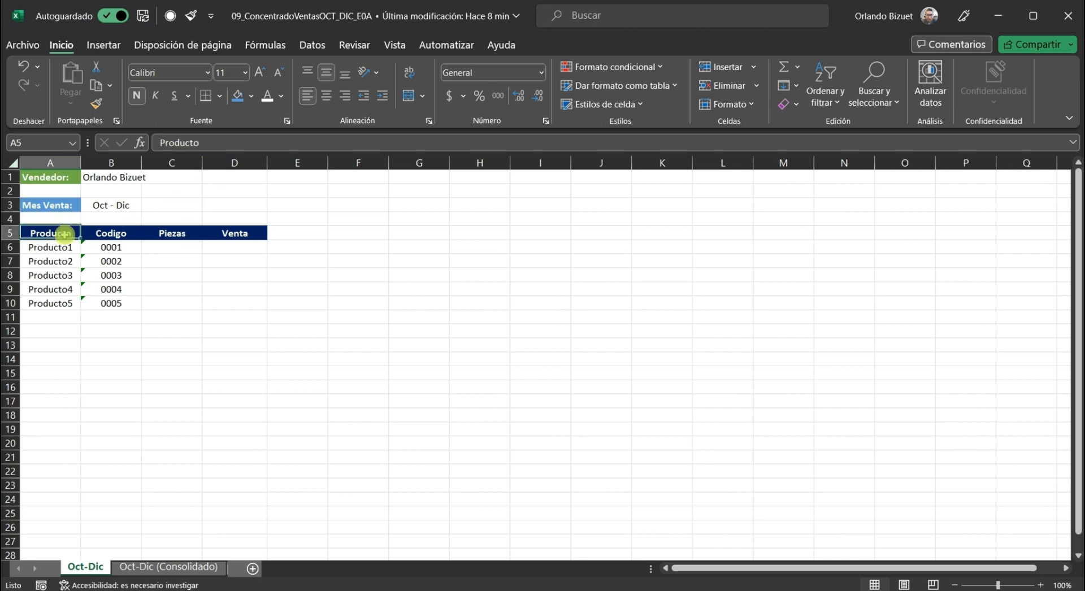
{"action": "left_click", "coordinate": [103, 274]}
{"action": "left_click", "coordinate": [62, 237]}
{"action": "left_click_drag", "start_coordinate": [62, 236], "coordinate": [139, 303]}
{"action": "left_click", "coordinate": [176, 236]}
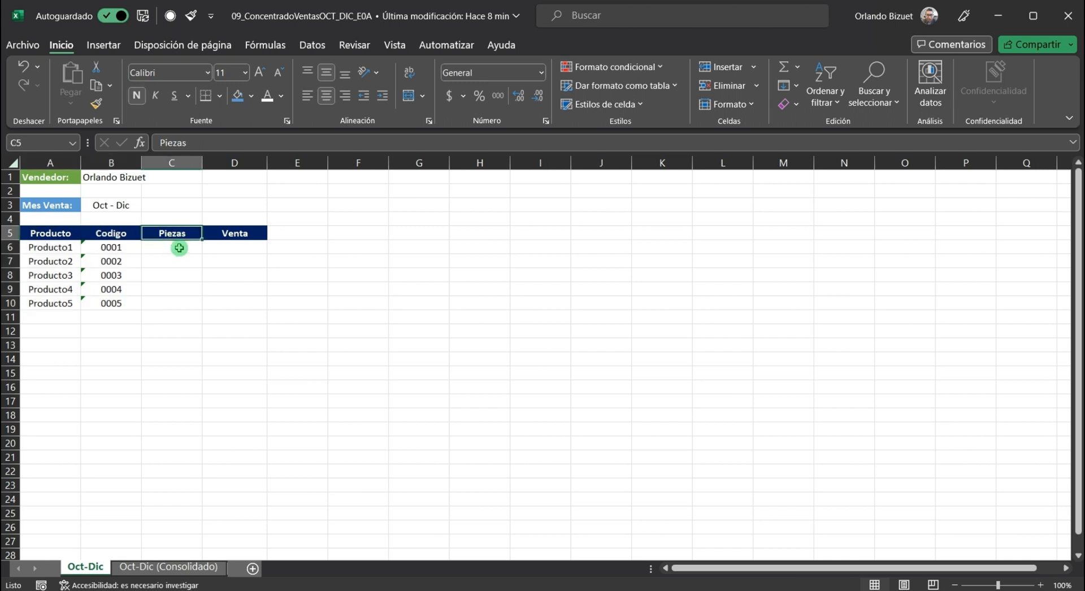
{"action": "left_click_drag", "start_coordinate": [179, 248], "coordinate": [249, 304]}
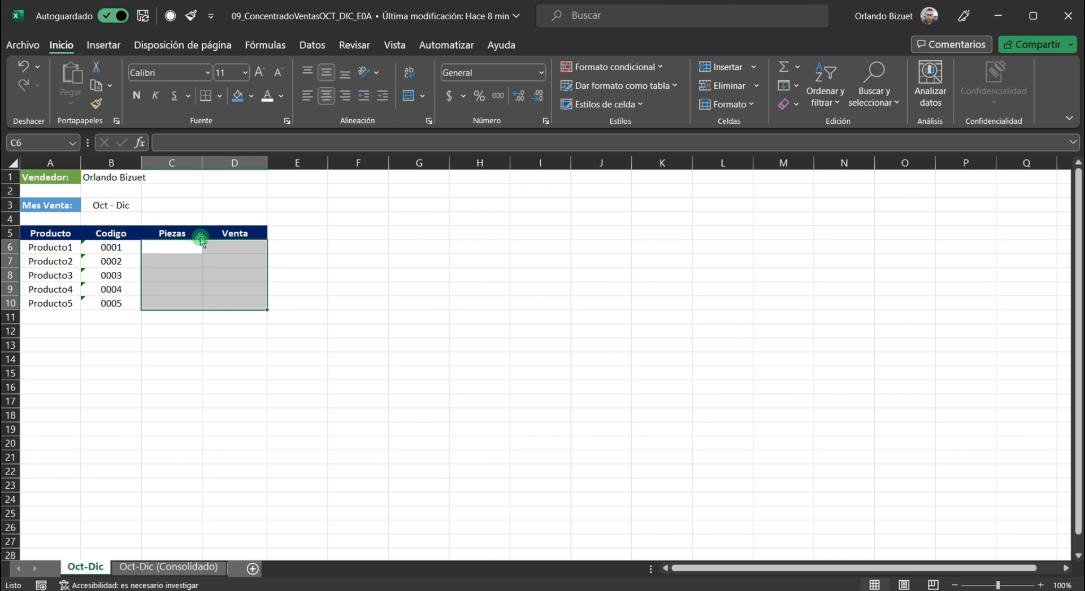
Step: Start a formula in C6 of the Oct-Dic sheet with a reference to Octubre!$C$6 in 09_VentasOct_E0A.xlsx
{"action": "left_click", "coordinate": [172, 248]}
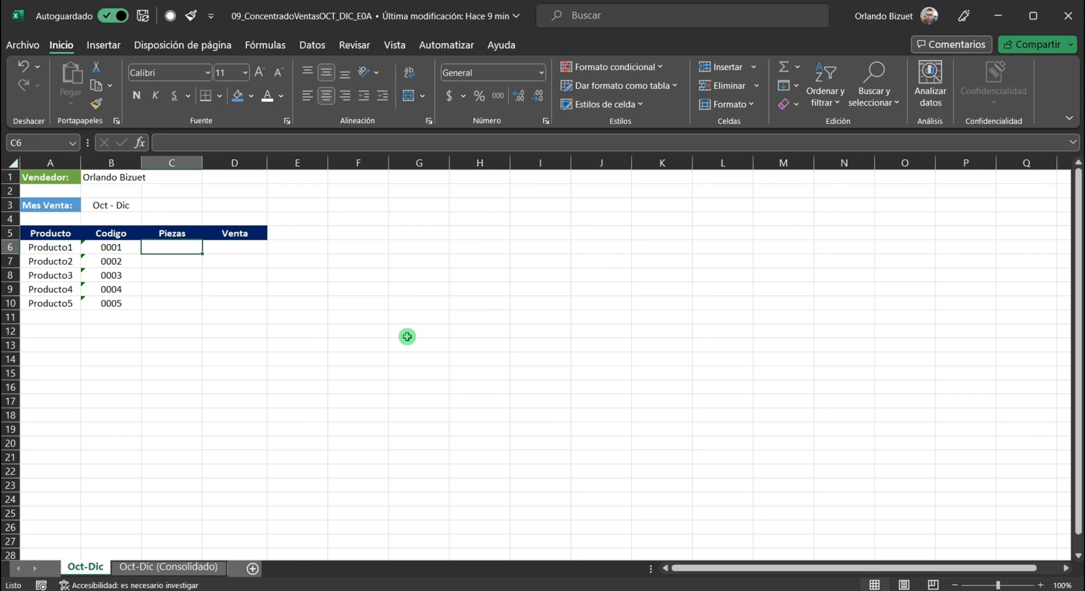
{"action": "type", "text": "="}
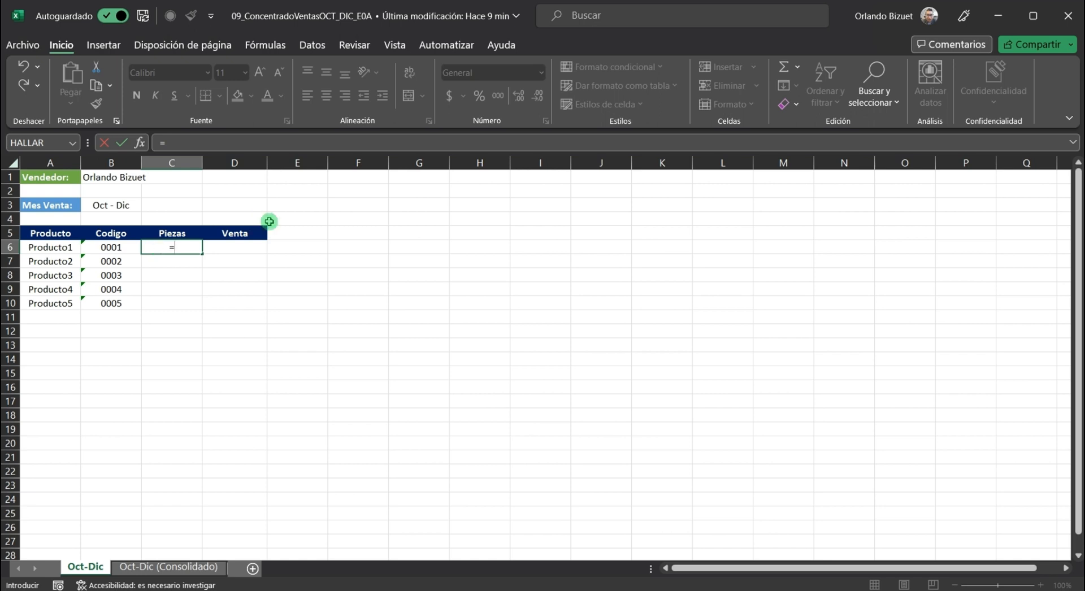
{"action": "left_click", "coordinate": [395, 47]}
{"action": "left_click", "coordinate": [968, 97]}
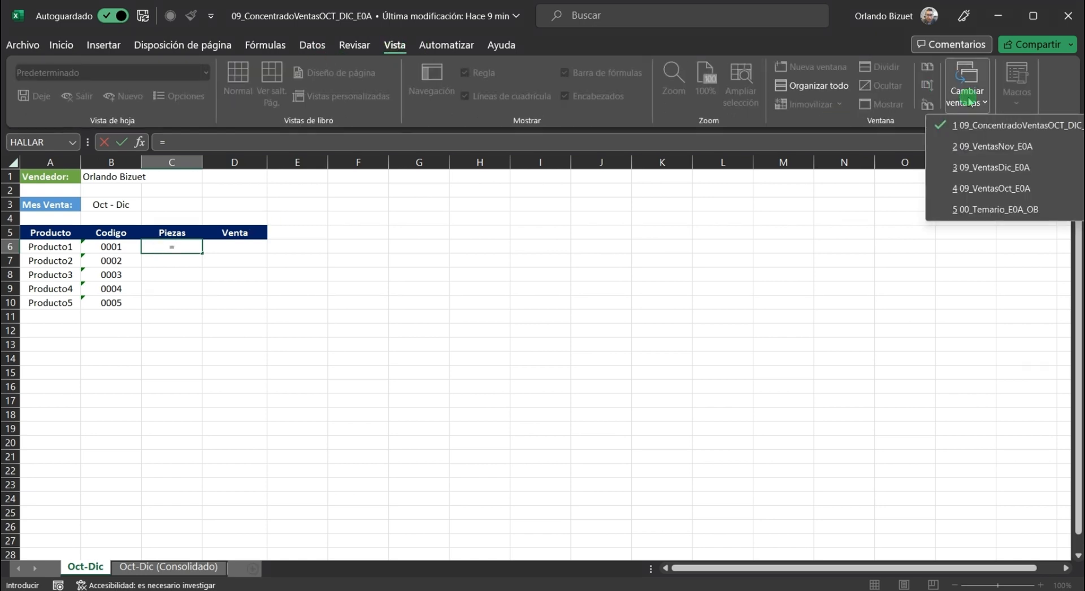
{"action": "left_click", "coordinate": [1000, 187]}
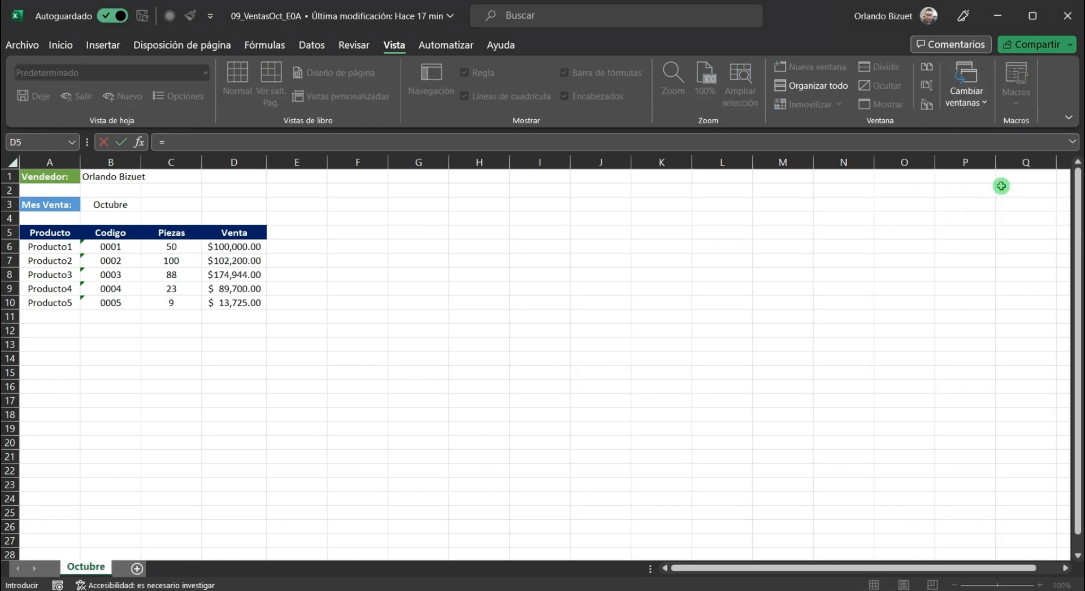
{"action": "left_click", "coordinate": [166, 246]}
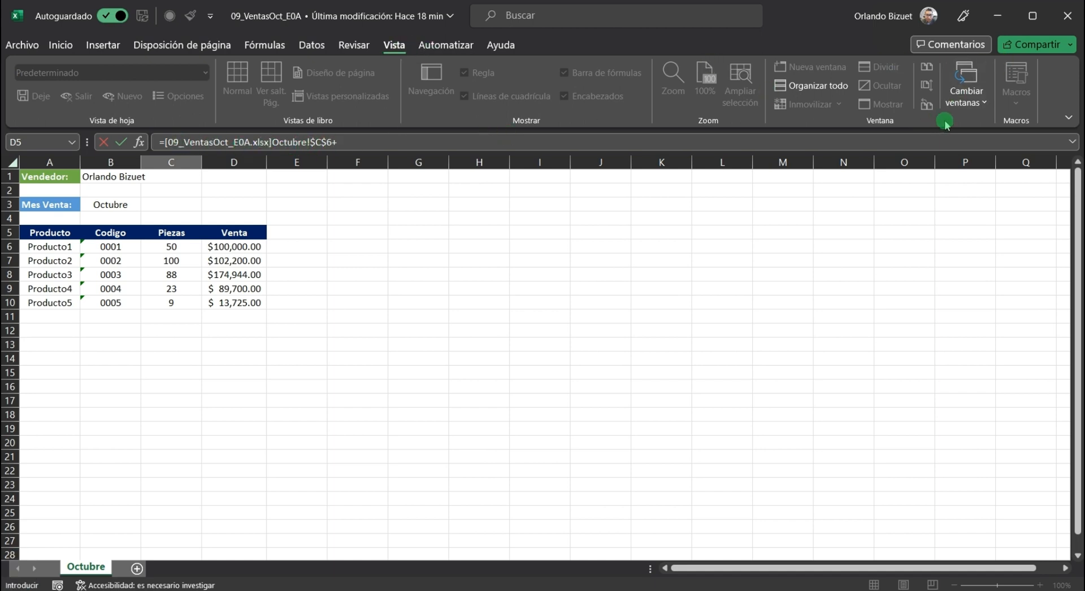
Step: Add Noviembre!$C$6 from 09_VentasNov_E0A.xlsx to the sum formula, followed by another plus operator
{"action": "left_click", "coordinate": [968, 106]}
{"action": "left_click", "coordinate": [985, 145]}
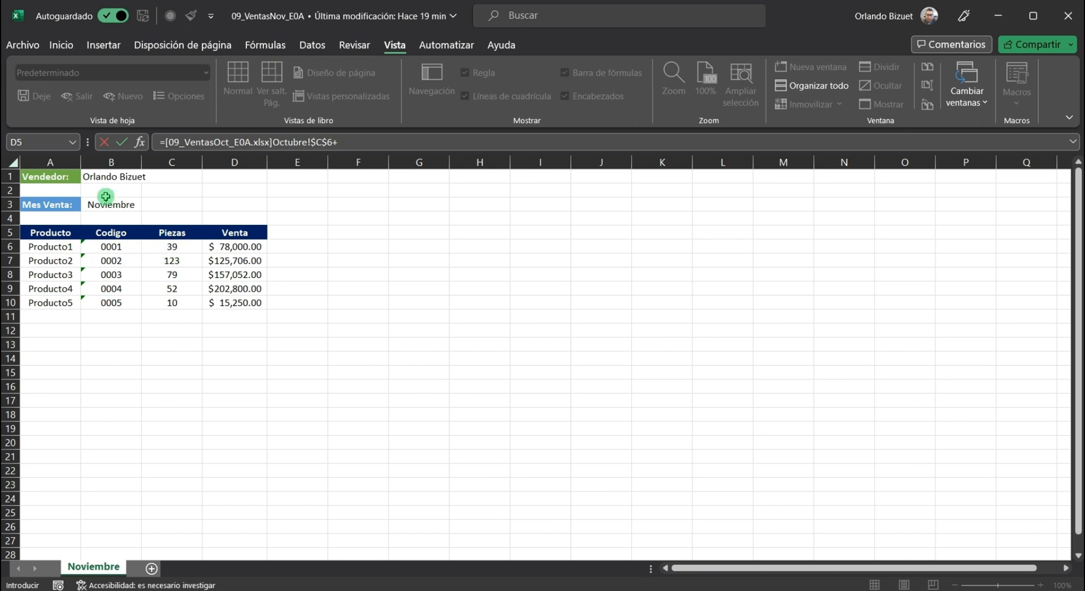
{"action": "left_click", "coordinate": [179, 246]}
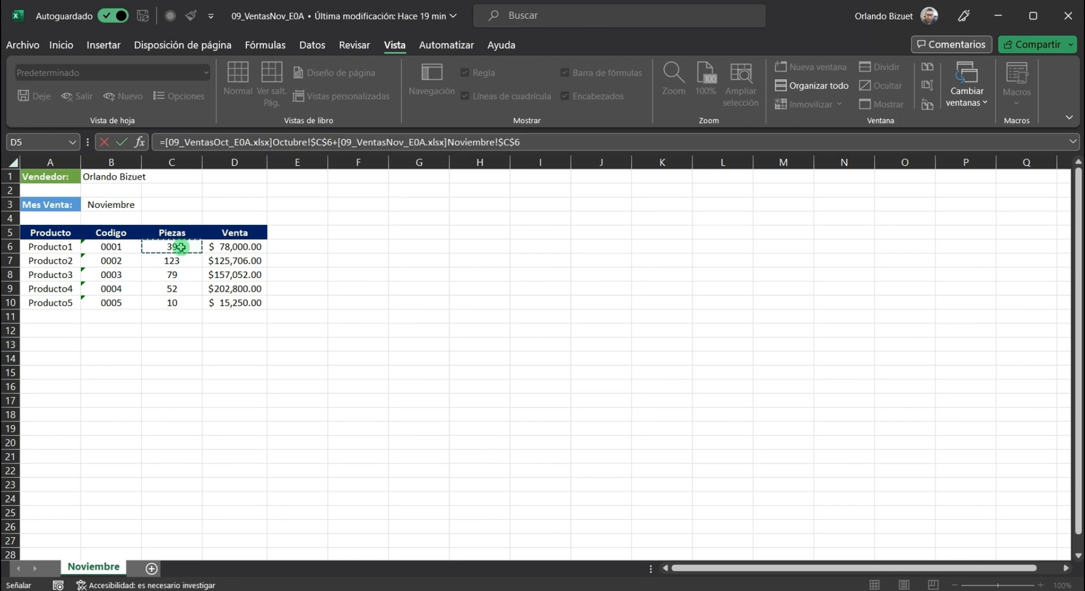
{"action": "type", "text": "+"}
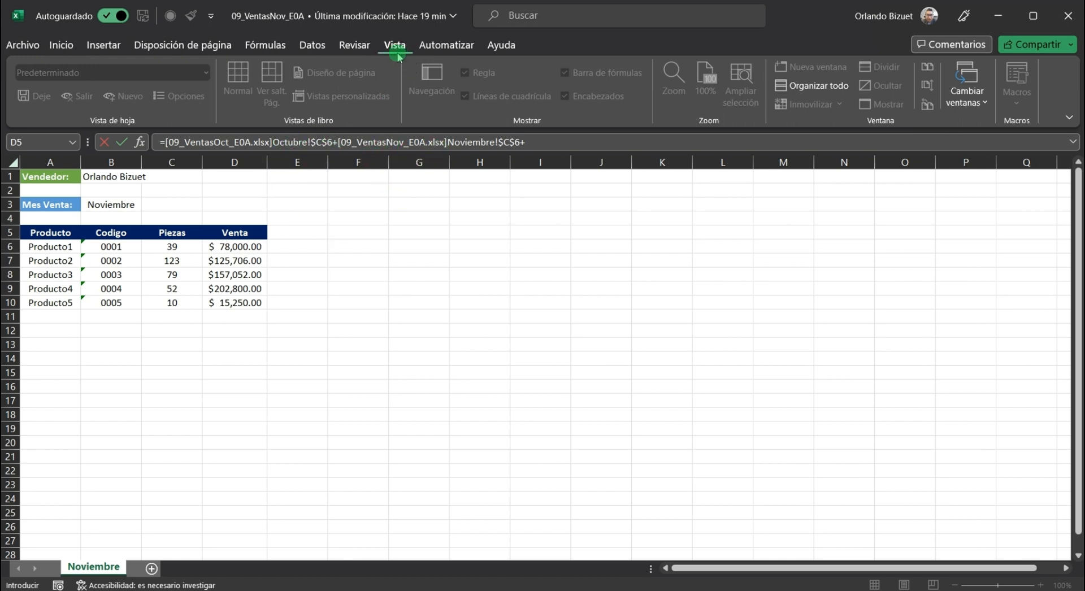
Step: Complete the sum with Diciembre!$C$6 from 09_VentasDic_E0A.xlsx, enter the formula, and reselect C6 in the Oct-Dic sheet
{"action": "left_click", "coordinate": [972, 103]}
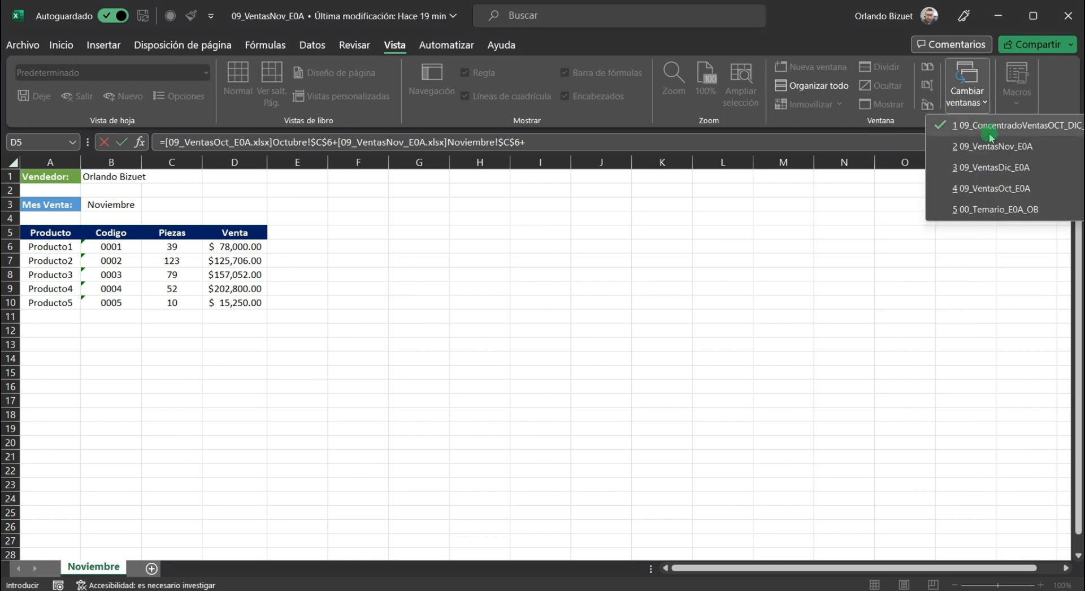
{"action": "left_click", "coordinate": [992, 167]}
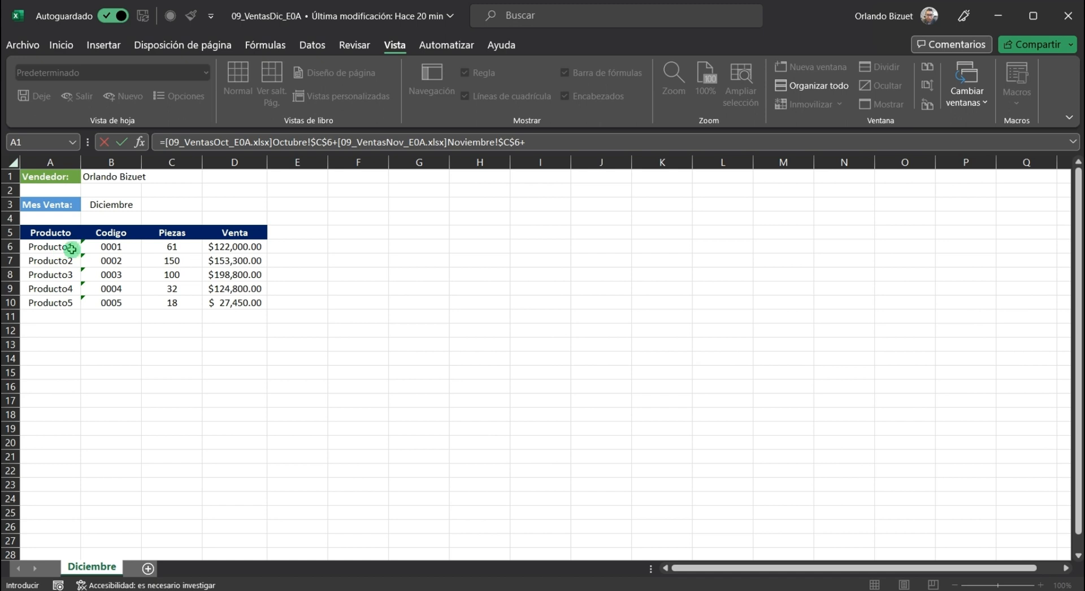
{"action": "left_click", "coordinate": [178, 249]}
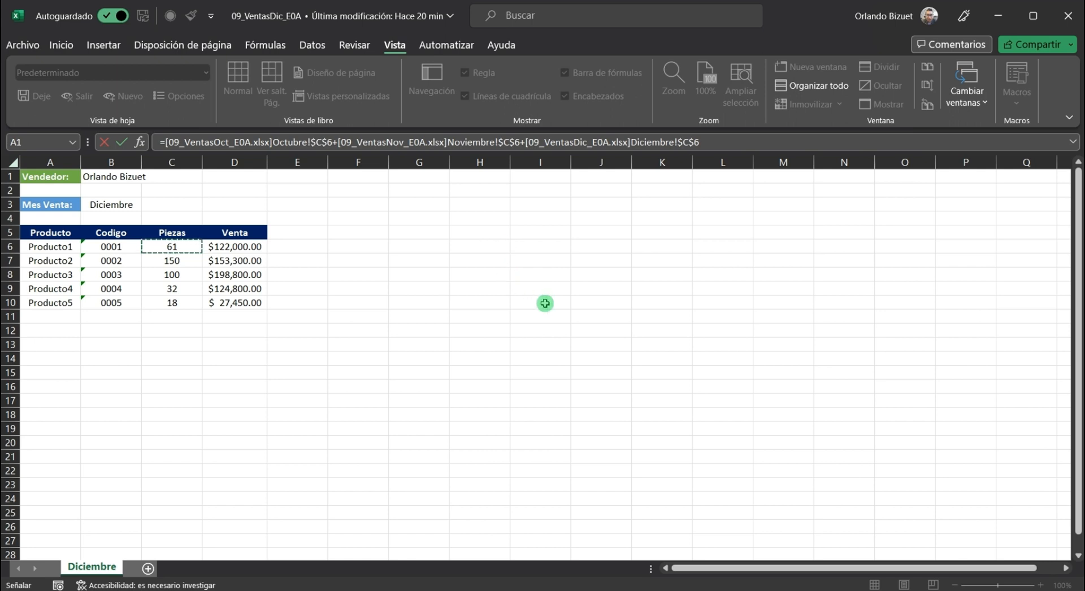
{"action": "key", "text": "Return"}
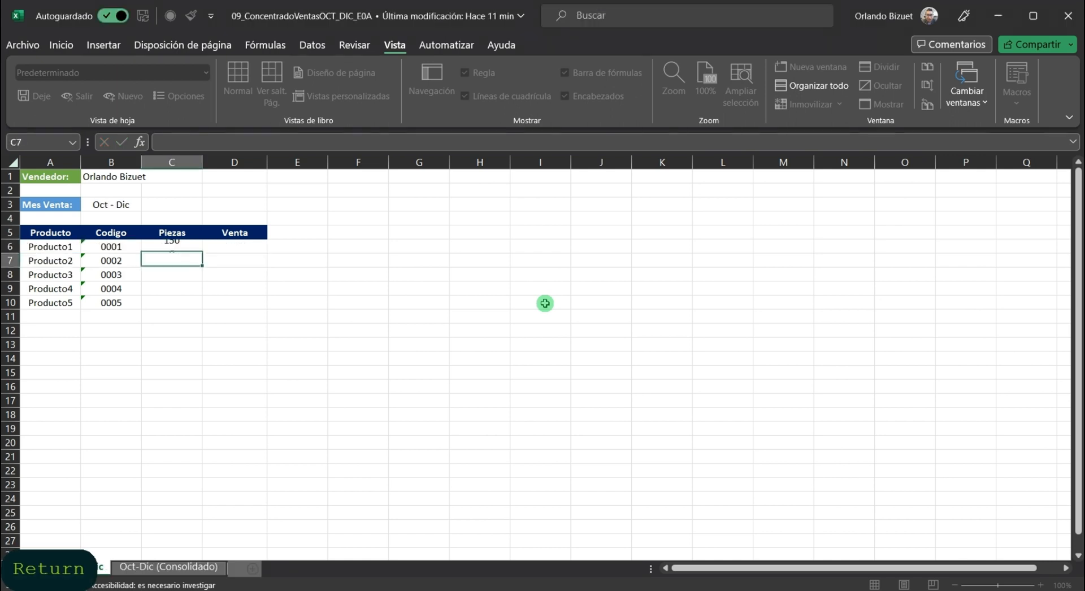
{"action": "key", "text": "Up"}
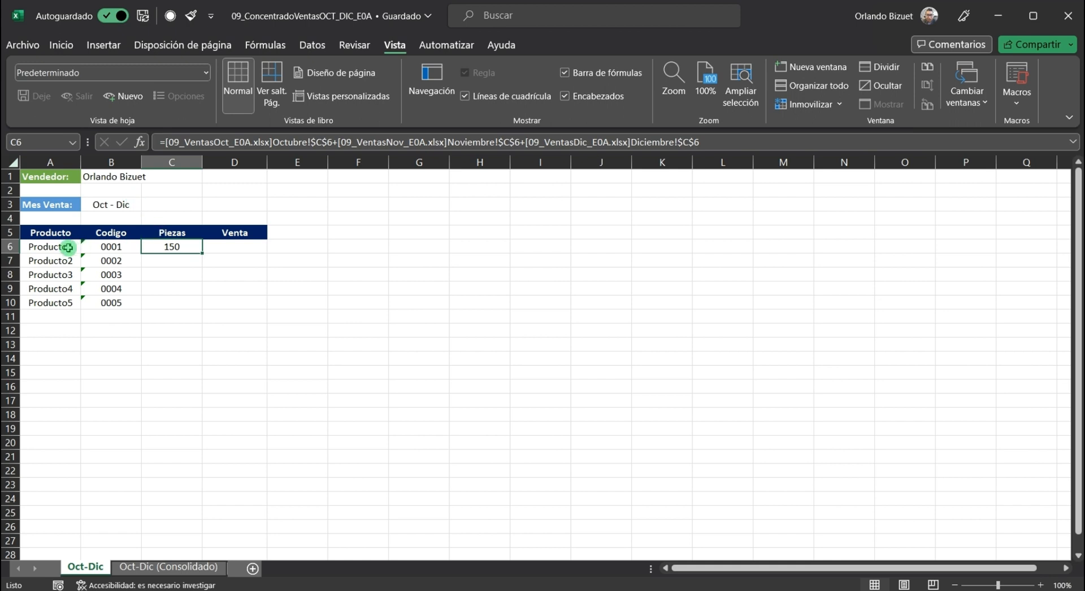
Step: Expand the formula bar to show more lines and open the formula in C6 for editing, highlighting its opening equals sign
{"action": "left_click", "coordinate": [188, 261]}
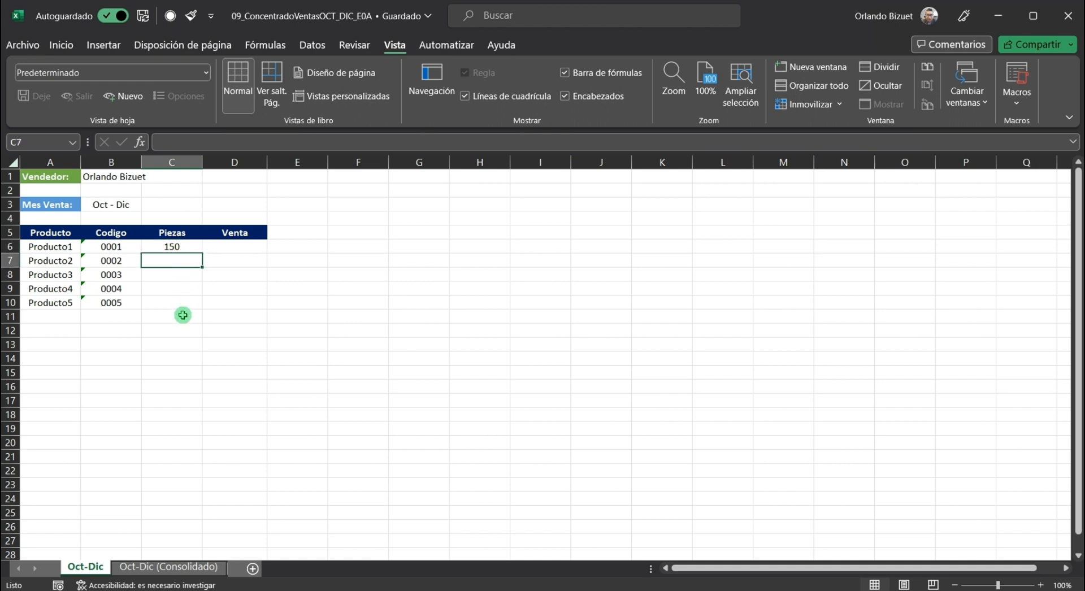
{"action": "left_click", "coordinate": [176, 249]}
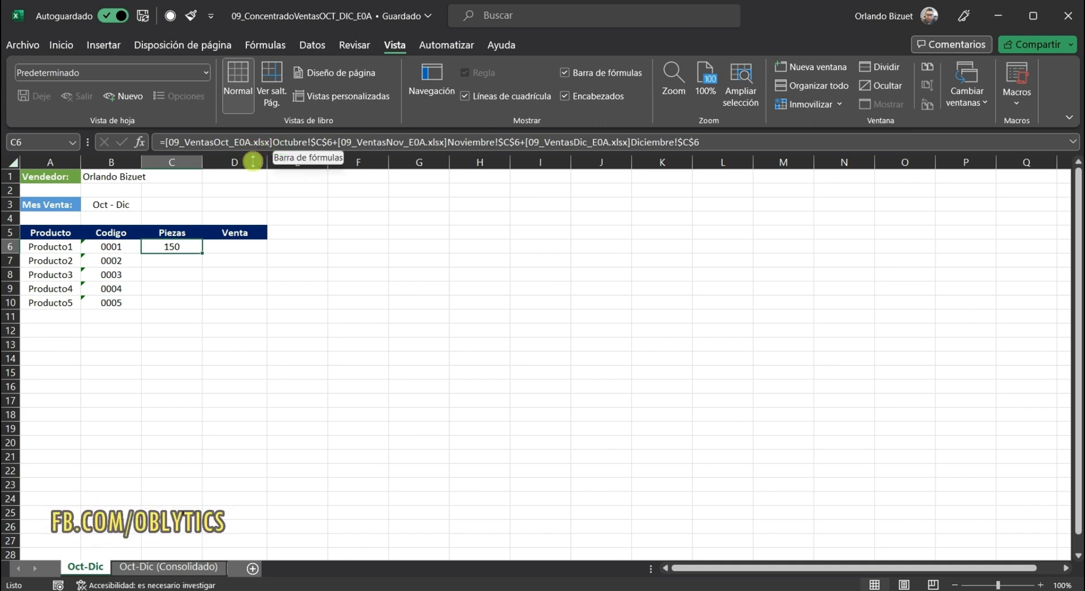
{"action": "left_click_drag", "start_coordinate": [253, 162], "coordinate": [252, 179]}
{"action": "left_click", "coordinate": [156, 142]}
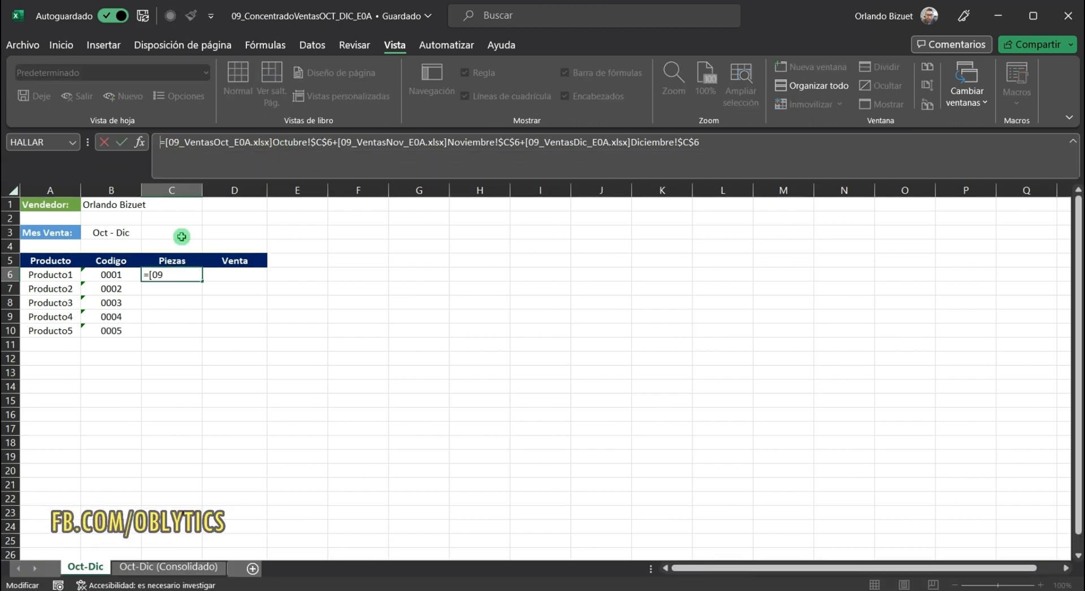
{"action": "key", "text": "shift+Right"}
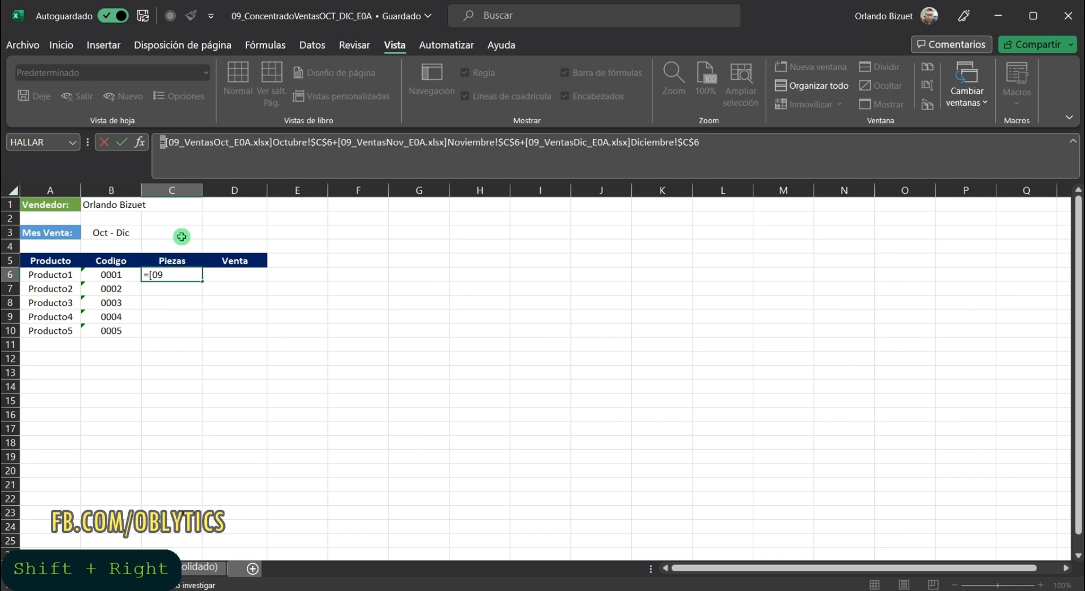
{"action": "key", "text": "Right"}
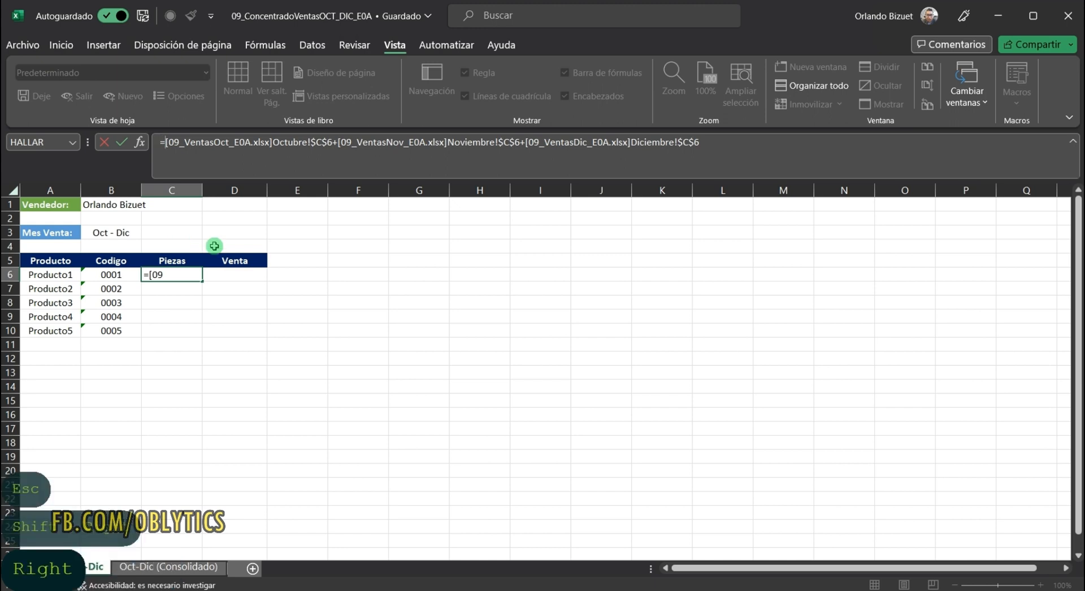
Step: Highlight the October workbook name [09_VentasOct_E0A.xlsx] in the C6 formula to examine the first part of the external reference
{"action": "key", "text": "shift+Right"}
{"action": "key", "text": "shift+Right"}
{"action": "key", "text": "shift+Right"}
{"action": "key", "text": "shift+Right"}
{"action": "key", "text": "shift+Right"}
{"action": "key", "text": "shift+Right"}
{"action": "key", "text": "shift+Right"}
{"action": "key", "text": "shift+Right"}
{"action": "key", "text": "shift+Right"}
{"action": "key", "text": "shift+Right"}
{"action": "key", "text": "shift+Right"}
{"action": "key", "text": "shift+Right"}
{"action": "key", "text": "shift+Right"}
{"action": "key", "text": "shift+Right"}
{"action": "key", "text": "shift+Right"}
{"action": "key", "text": "shift+Right"}
{"action": "key", "text": "shift+Right"}
{"action": "key", "text": "shift+Right"}
{"action": "key", "text": "shift+Right"}
{"action": "key", "text": "shift+Right"}
{"action": "key", "text": "shift+Right"}
{"action": "key", "text": "shift+Right"}
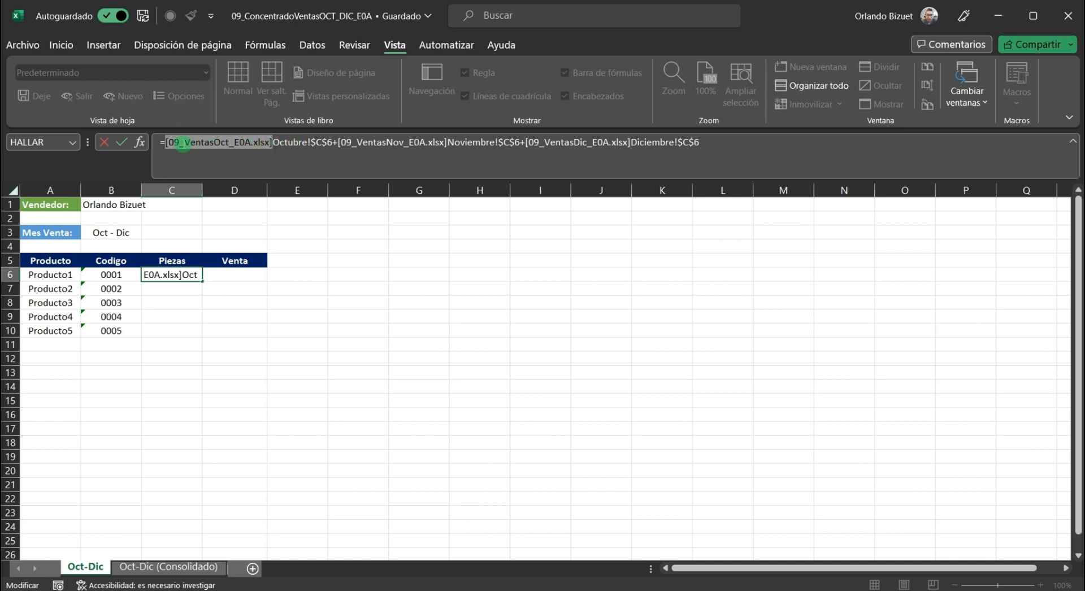
Step: Examine the Octubre! sheet name, its $C$6 cell reference and the following plus operator in the formula
{"action": "left_click", "coordinate": [272, 141]}
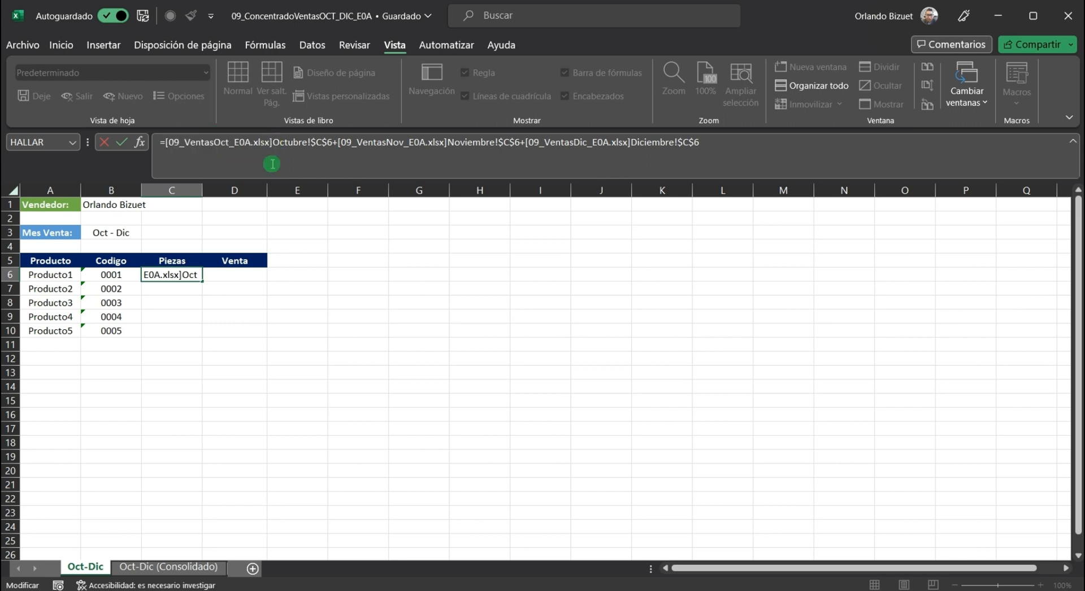
{"action": "key", "text": "shift+Right"}
{"action": "key", "text": "shift+Right"}
{"action": "key", "text": "shift+Right"}
{"action": "key", "text": "shift+Right"}
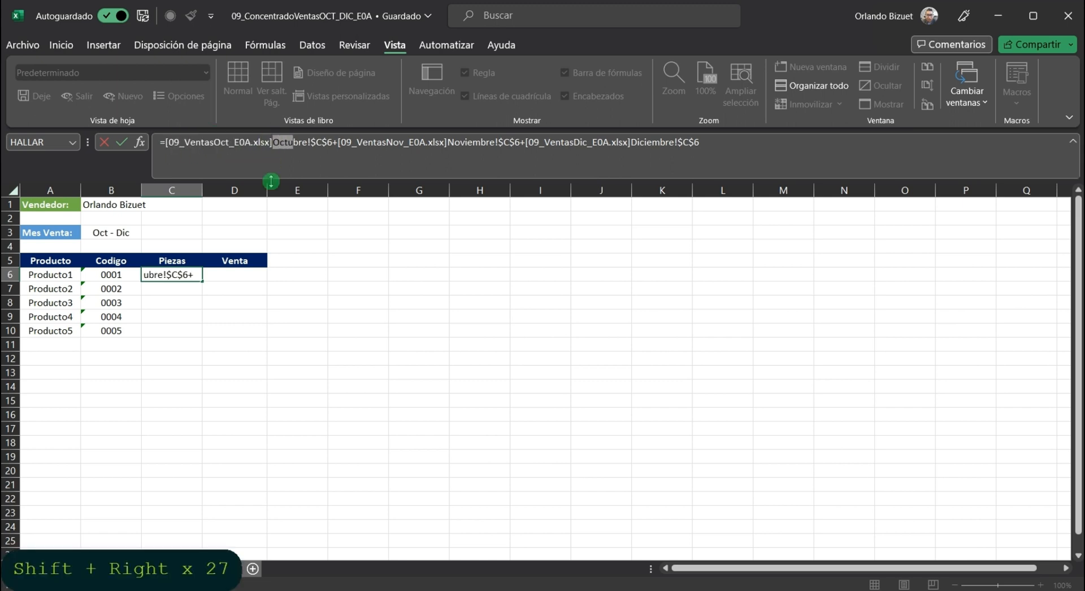
{"action": "key", "text": "shift+Right"}
{"action": "key", "text": "shift+Right"}
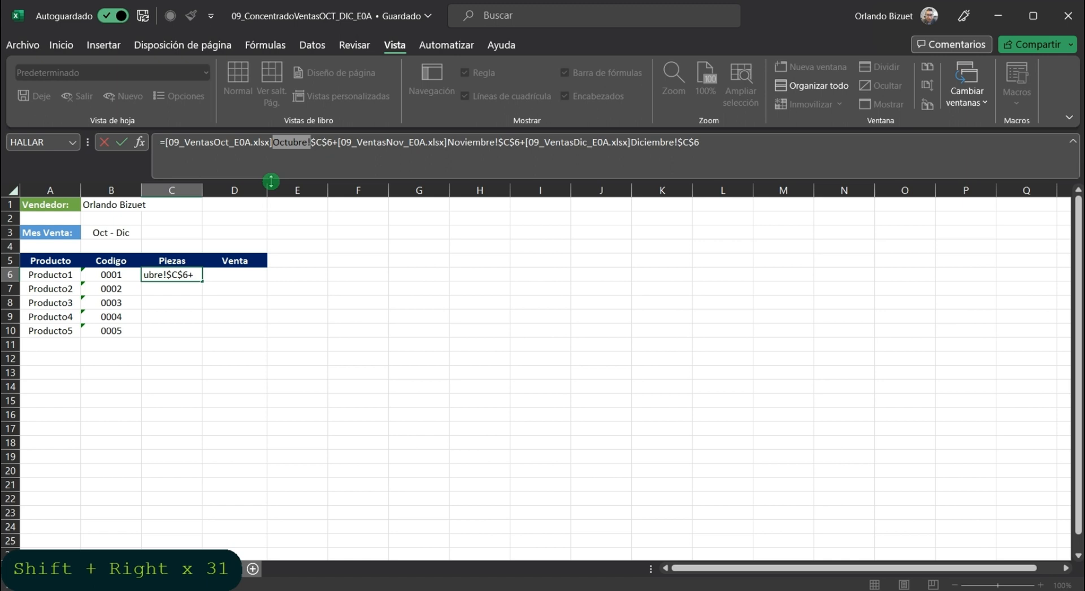
{"action": "left_click", "coordinate": [310, 142]}
{"action": "key", "text": "shift+Left"}
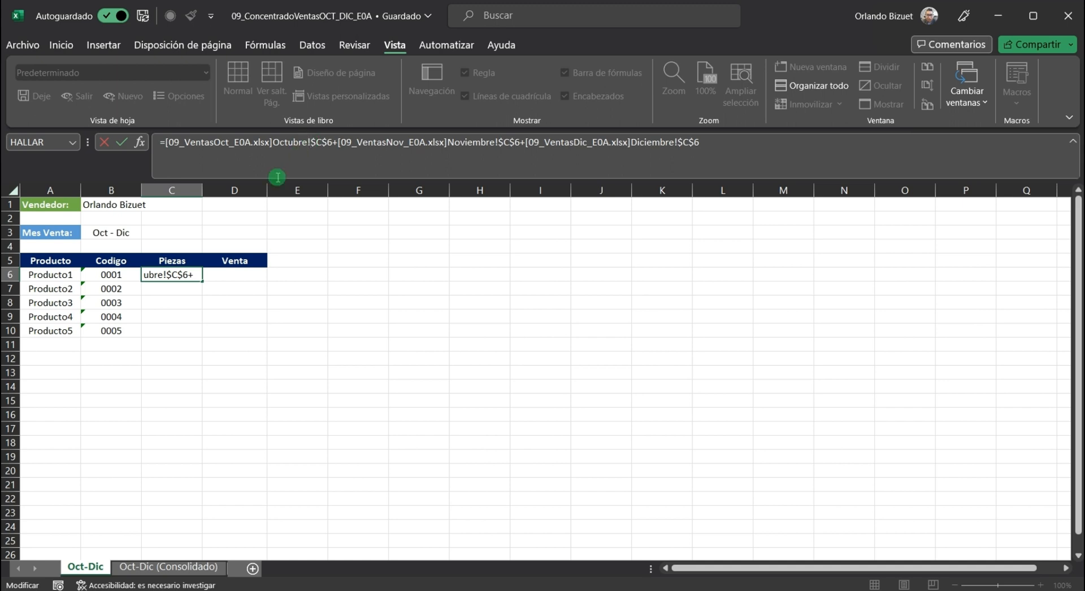
{"action": "key", "text": "shift+Right"}
{"action": "key", "text": "shift+Right"}
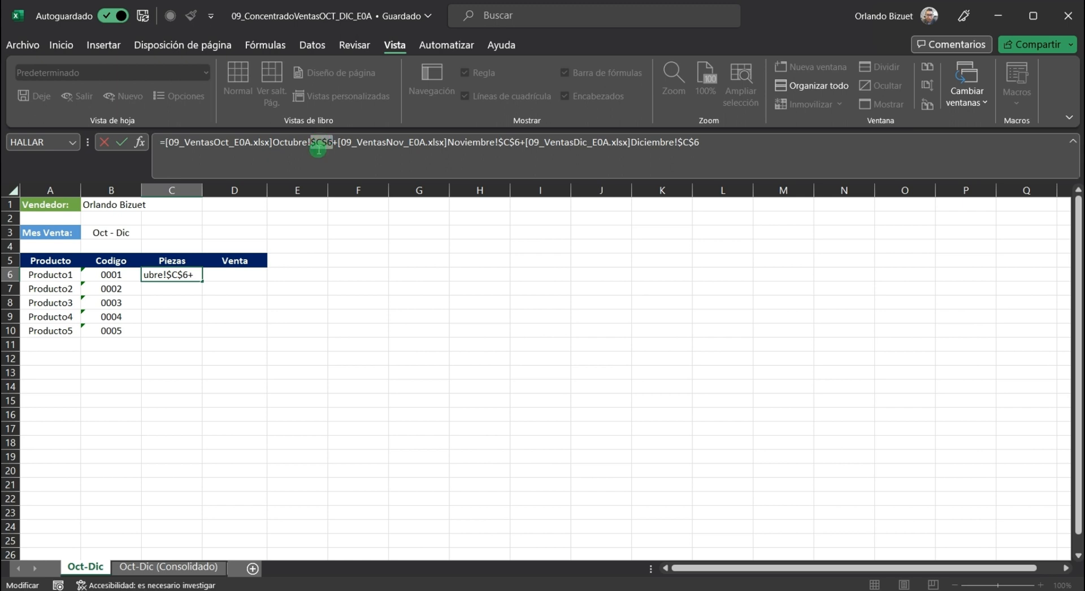
{"action": "left_click", "coordinate": [338, 142]}
{"action": "key", "text": "shift+Left"}
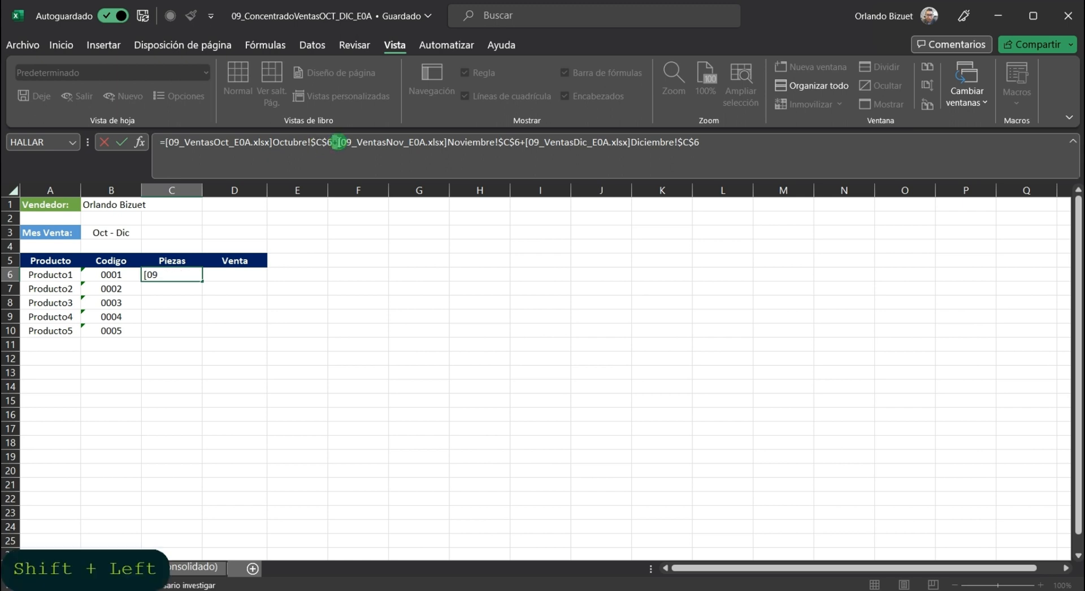
Step: Highlight the November workbook name [09_VentasNov_E0A.xlsx] in the formula to examine the second external reference
{"action": "key", "text": "Right"}
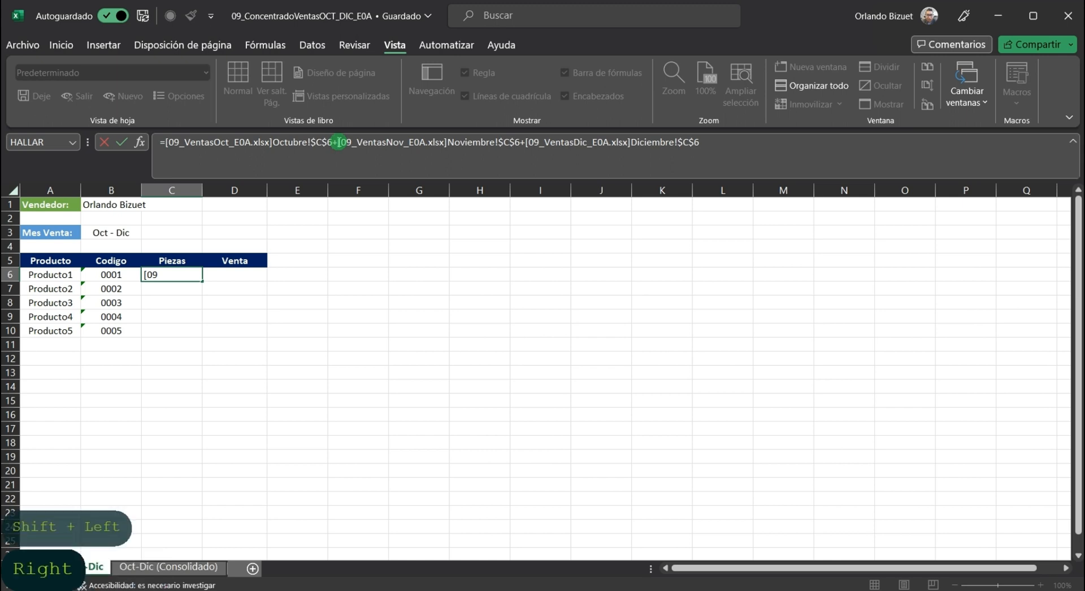
{"action": "key", "text": "shift+Right"}
{"action": "key", "text": "shift+Right"}
{"action": "key", "text": "shift+Right"}
{"action": "key", "text": "shift+Right"}
{"action": "key", "text": "shift+Right"}
{"action": "key", "text": "shift+Right"}
{"action": "key", "text": "shift+Right"}
{"action": "key", "text": "shift+Right"}
{"action": "key", "text": "shift+Right"}
{"action": "key", "text": "shift+Right"}
{"action": "key", "text": "shift+Right"}
{"action": "key", "text": "shift+Right"}
{"action": "key", "text": "shift+Right"}
{"action": "key", "text": "shift+Right"}
{"action": "key", "text": "shift+Right"}
{"action": "key", "text": "shift+Right"}
{"action": "key", "text": "shift+Right"}
{"action": "key", "text": "shift+Right"}
{"action": "key", "text": "shift+Right"}
{"action": "key", "text": "shift+Right"}
{"action": "key", "text": "shift+Right"}
{"action": "key", "text": "shift+Right"}
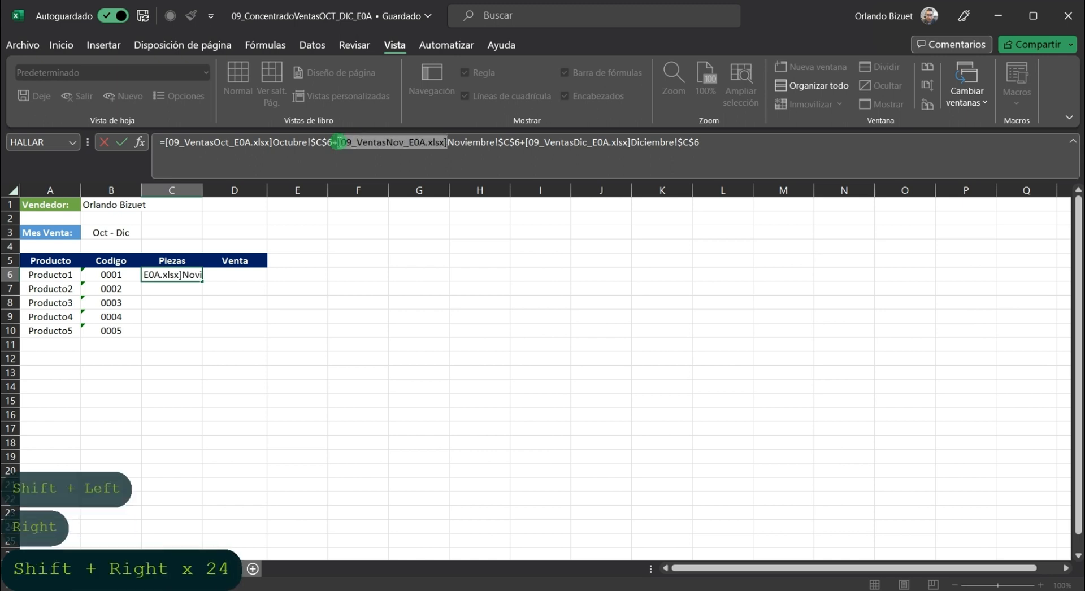
{"action": "key", "text": "shift+Left"}
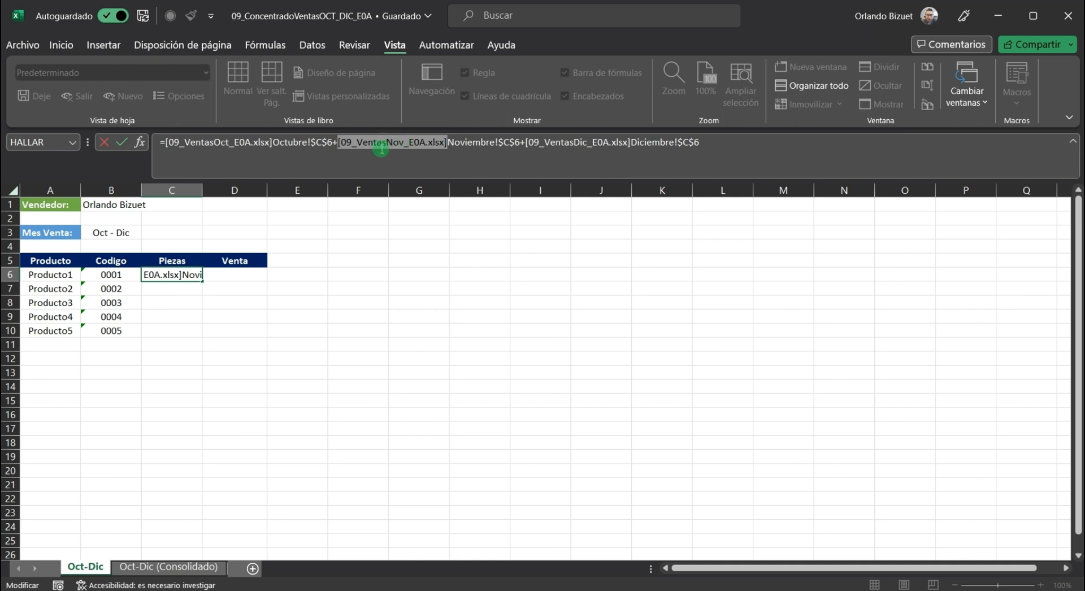
Step: Examine the Noviembre! sheet name, its $C$6 cell reference and the plus operator after it
{"action": "left_click", "coordinate": [447, 143]}
{"action": "key", "text": "shift+Right"}
{"action": "key", "text": "shift+Right"}
{"action": "key", "text": "shift+Right"}
{"action": "key", "text": "shift+Right"}
{"action": "key", "text": "shift+Right"}
{"action": "key", "text": "shift+Right"}
{"action": "key", "text": "shift+Right"}
{"action": "key", "text": "shift+Right"}
{"action": "key", "text": "shift+Right"}
{"action": "key", "text": "shift+Right"}
{"action": "key", "text": "shift+Right"}
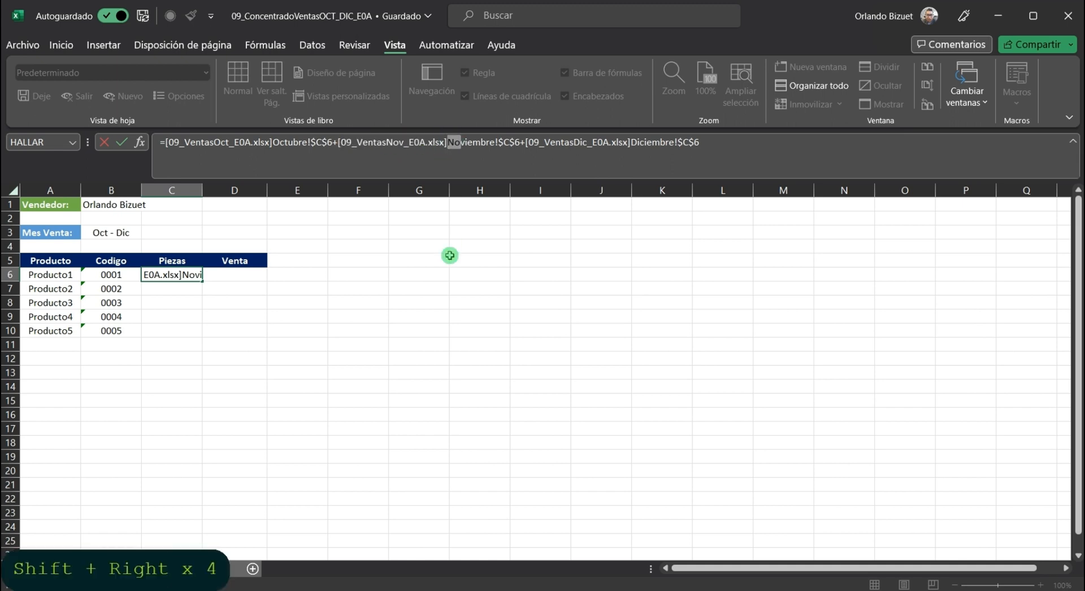
{"action": "key", "text": "shift+Left"}
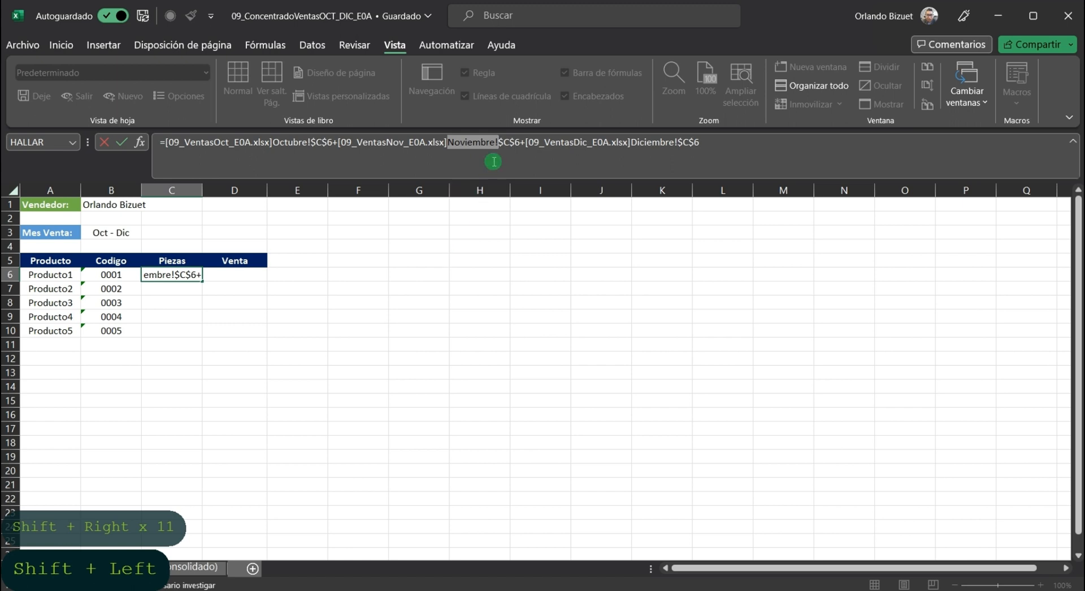
{"action": "left_click", "coordinate": [498, 142]}
{"action": "key", "text": "shift+Right"}
{"action": "key", "text": "shift+Right"}
{"action": "key", "text": "shift+Right"}
{"action": "key", "text": "shift+Right"}
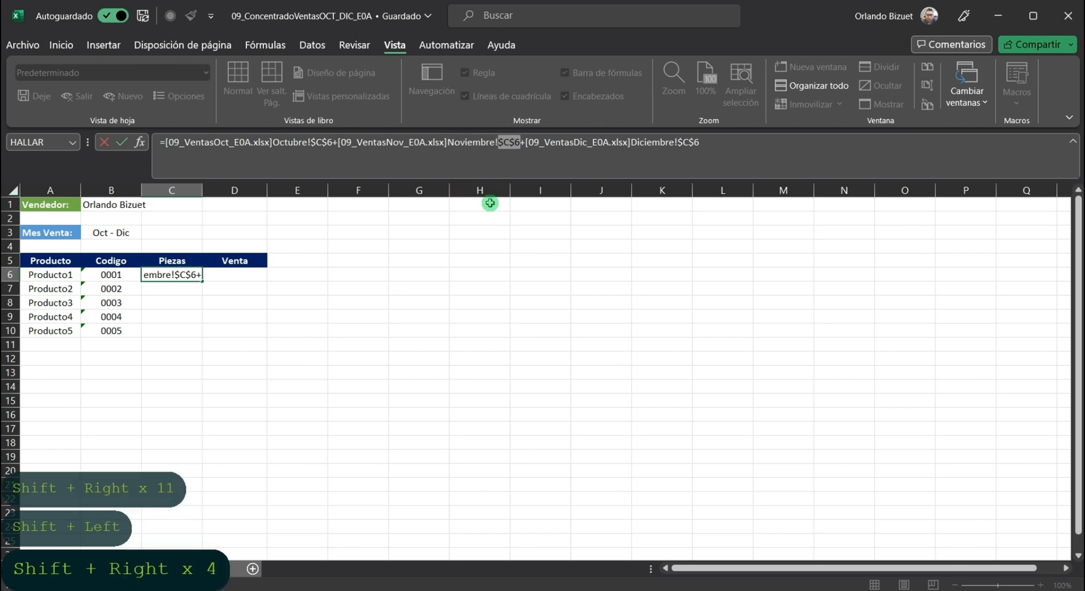
{"action": "left_click", "coordinate": [525, 142]}
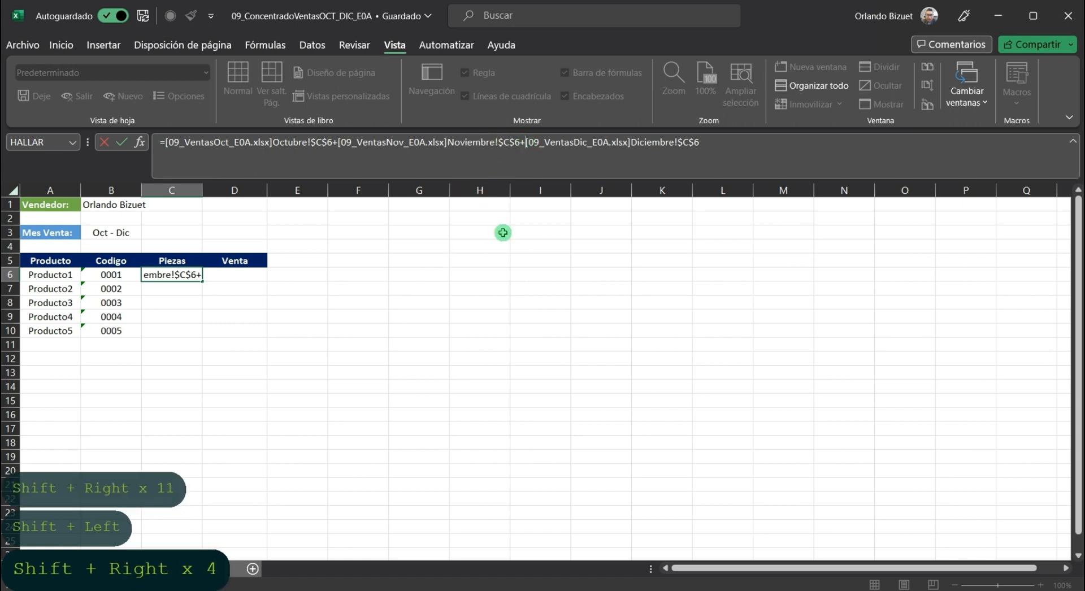
{"action": "key", "text": "shift+Left"}
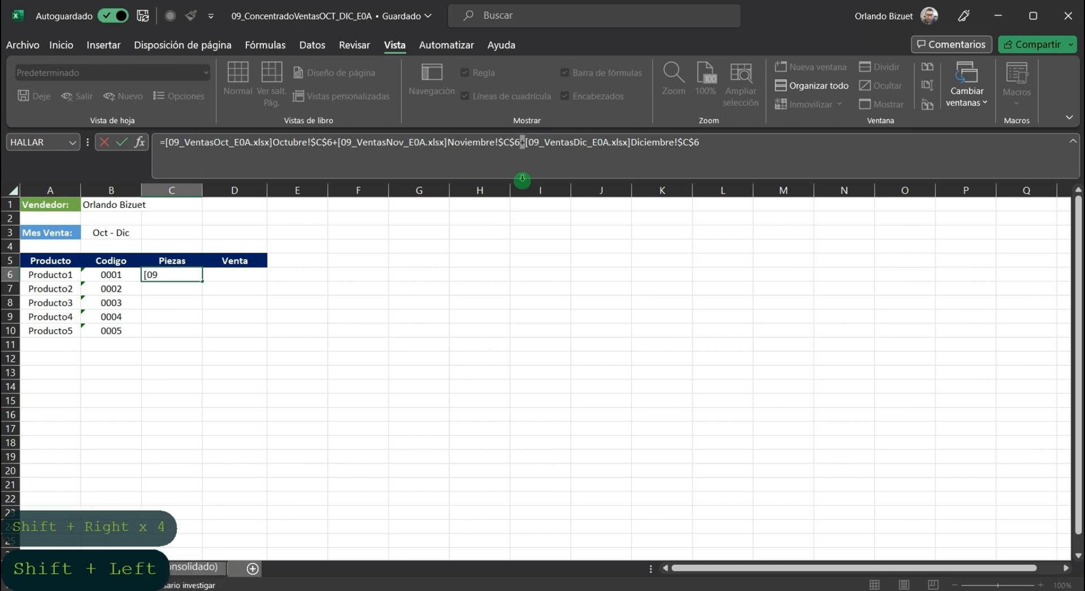
Step: Highlight the December workbook name [09_VentasDic_E0A.xlsx] in the formula to examine the third external reference
{"action": "left_click", "coordinate": [523, 142]}
{"action": "key", "text": "shift+Right"}
{"action": "key", "text": "shift+Right"}
{"action": "key", "text": "shift+Right"}
{"action": "key", "text": "shift+Right"}
{"action": "key", "text": "shift+Right"}
{"action": "key", "text": "shift+Right"}
{"action": "key", "text": "shift+Right"}
{"action": "key", "text": "shift+Right"}
{"action": "key", "text": "shift+Right"}
{"action": "key", "text": "shift+Right"}
{"action": "key", "text": "shift+Right"}
{"action": "key", "text": "shift+Right"}
{"action": "key", "text": "shift+Right"}
{"action": "key", "text": "shift+Right"}
{"action": "key", "text": "shift+Right"}
{"action": "key", "text": "shift+Right"}
{"action": "key", "text": "shift+Right"}
{"action": "key", "text": "shift+Right"}
{"action": "key", "text": "shift+Right"}
{"action": "key", "text": "shift+Right"}
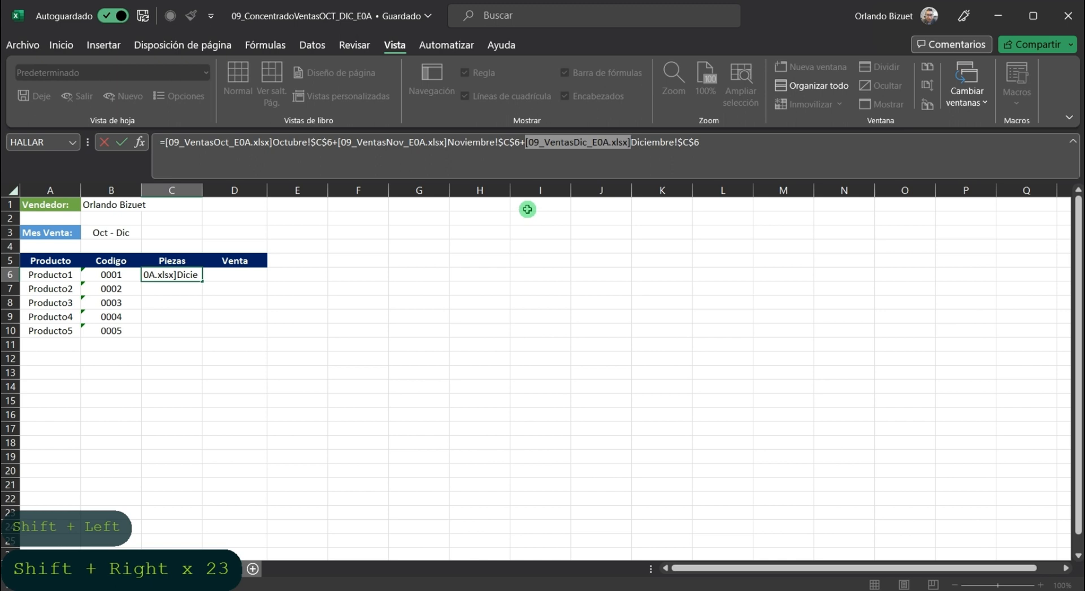
Step: Examine the Diciembre! sheet name and its $C$6 cell reference at the end of the formula
{"action": "left_click", "coordinate": [629, 141]}
{"action": "key", "text": "shift+Right"}
{"action": "key", "text": "shift+Right"}
{"action": "key", "text": "shift+Right"}
{"action": "key", "text": "shift+Right"}
{"action": "key", "text": "shift+Right"}
{"action": "key", "text": "shift+Right"}
{"action": "key", "text": "shift+Right"}
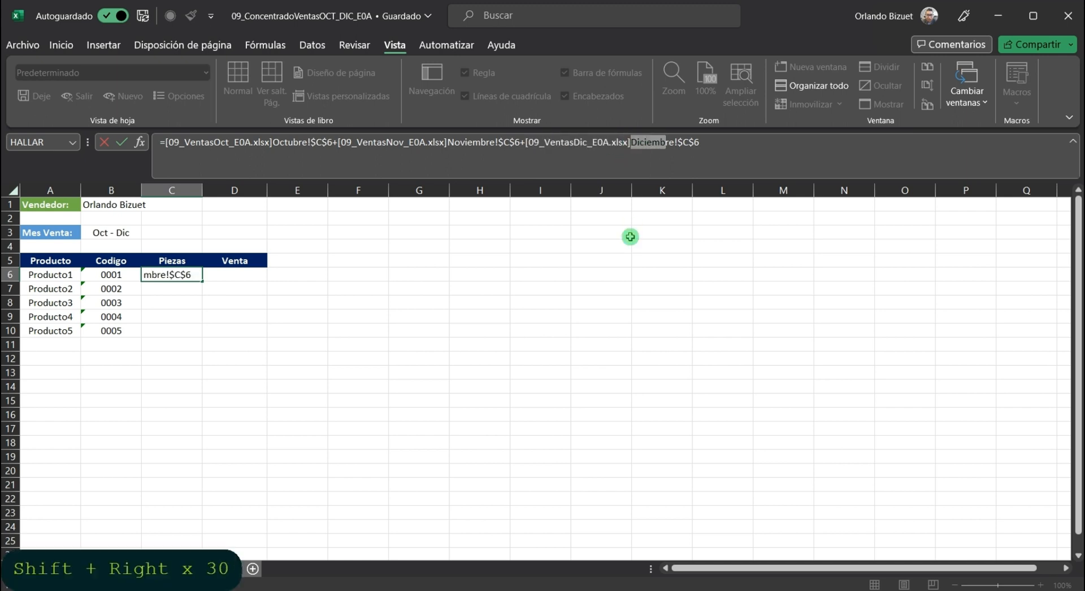
{"action": "left_click", "coordinate": [674, 142]}
{"action": "key", "text": "shift+Right"}
{"action": "key", "text": "shift+Right"}
{"action": "key", "text": "shift+Right"}
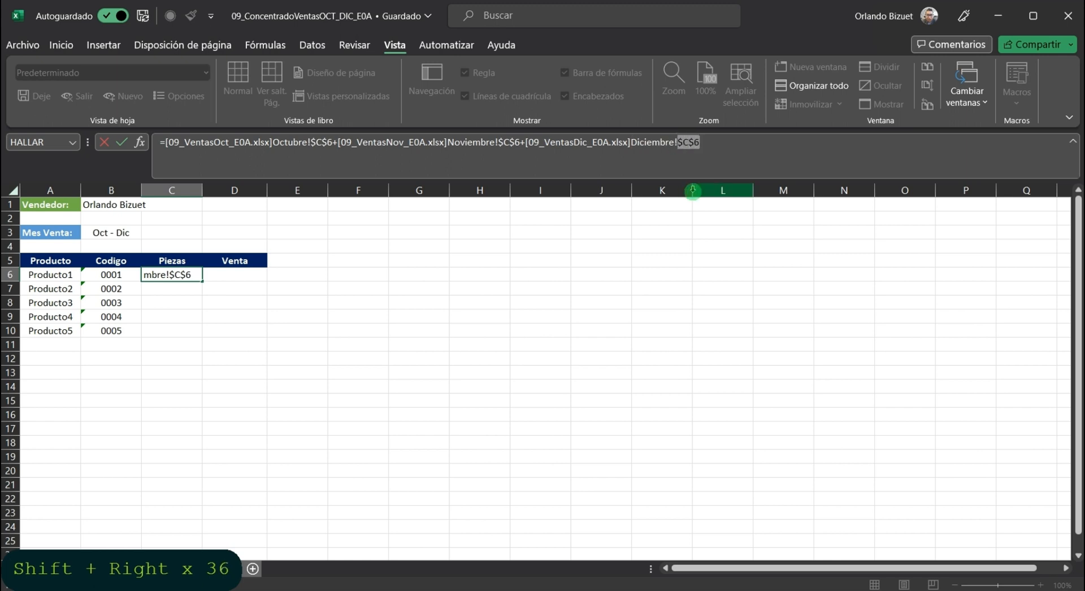
{"action": "left_click", "coordinate": [642, 142]}
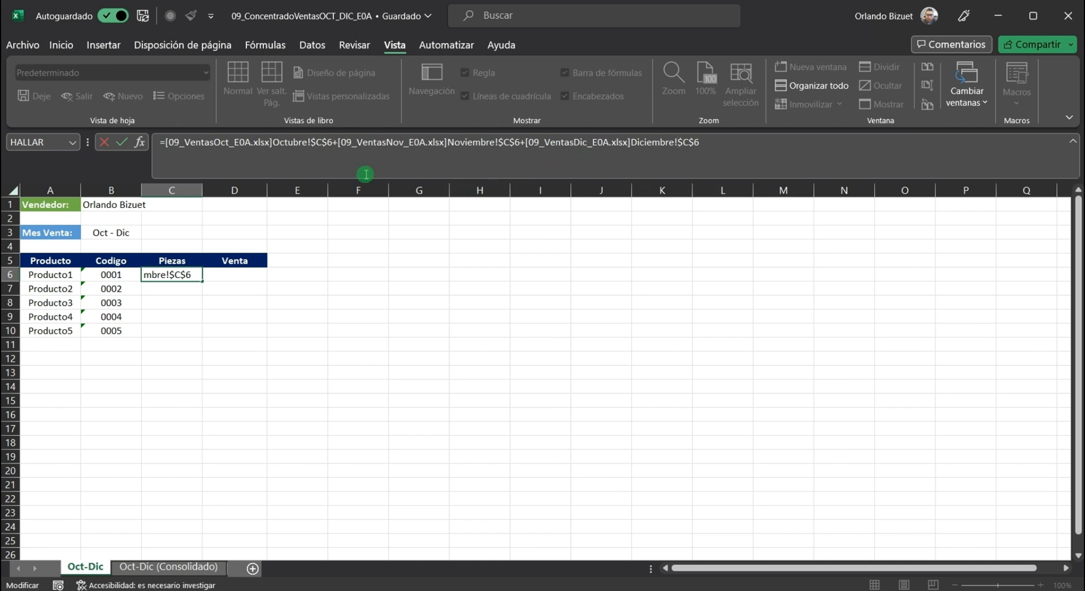
Step: Review the bracketed workbook file names and the sheet names across the formula's October, November and December references
{"action": "left_click", "coordinate": [167, 142]}
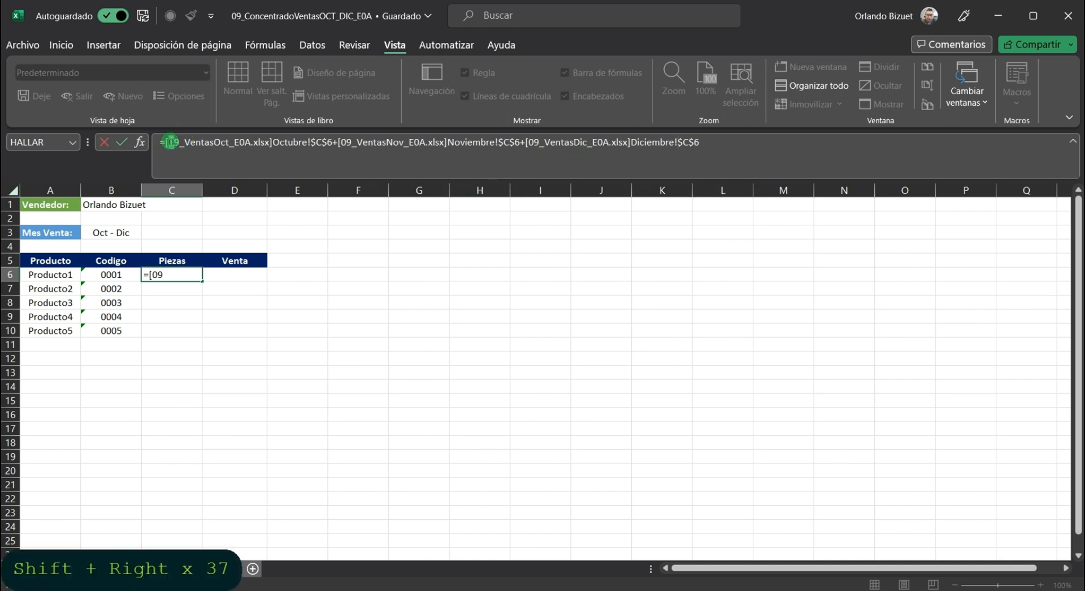
{"action": "key", "text": "shift+Right"}
{"action": "key", "text": "shift+Right"}
{"action": "key", "text": "shift+Right"}
{"action": "key", "text": "shift+Right"}
{"action": "key", "text": "shift+Right"}
{"action": "key", "text": "shift+Right"}
{"action": "key", "text": "shift+Right"}
{"action": "key", "text": "shift+Right"}
{"action": "key", "text": "shift+Right"}
{"action": "key", "text": "shift+Right"}
{"action": "key", "text": "shift+Right"}
{"action": "key", "text": "shift+Right"}
{"action": "key", "text": "shift+Right"}
{"action": "key", "text": "shift+Right"}
{"action": "key", "text": "shift+Right"}
{"action": "key", "text": "shift+Right"}
{"action": "key", "text": "shift+Right"}
{"action": "key", "text": "shift+Right"}
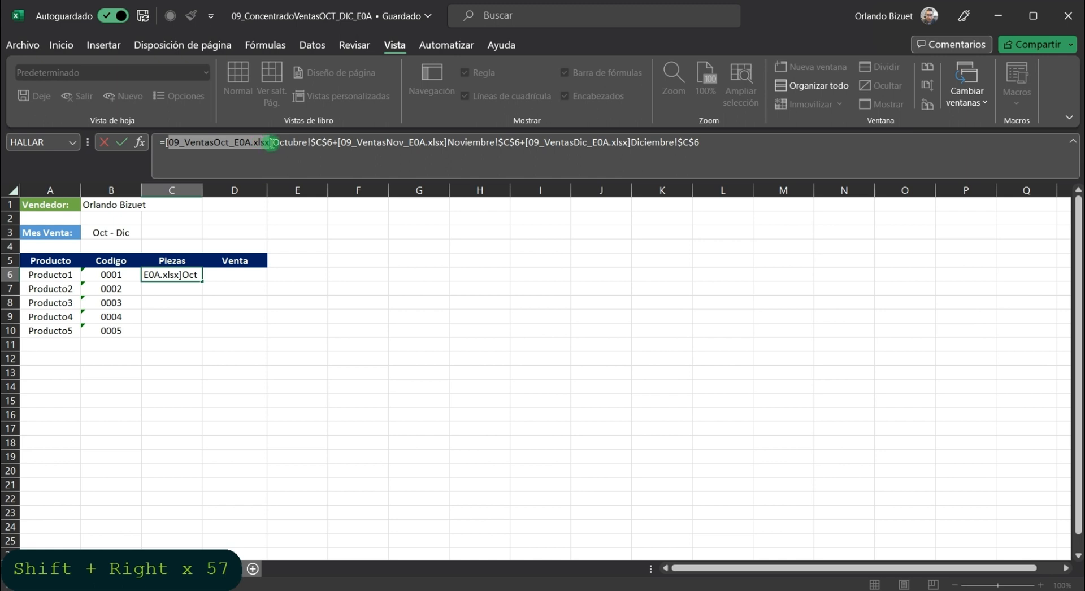
{"action": "left_click", "coordinate": [271, 143]}
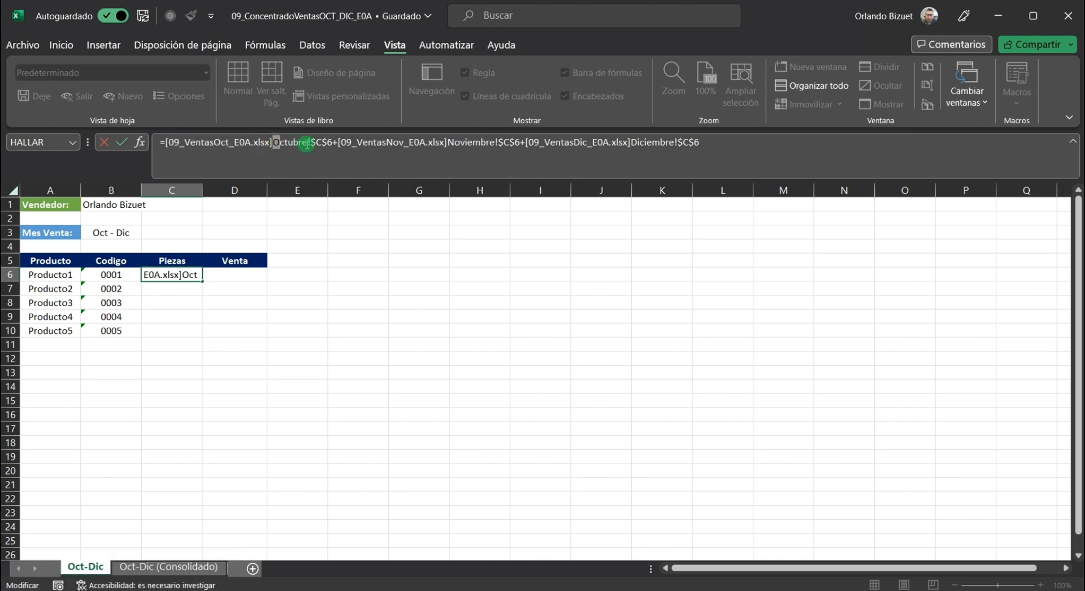
{"action": "left_click_drag", "start_coordinate": [273, 143], "coordinate": [446, 142]}
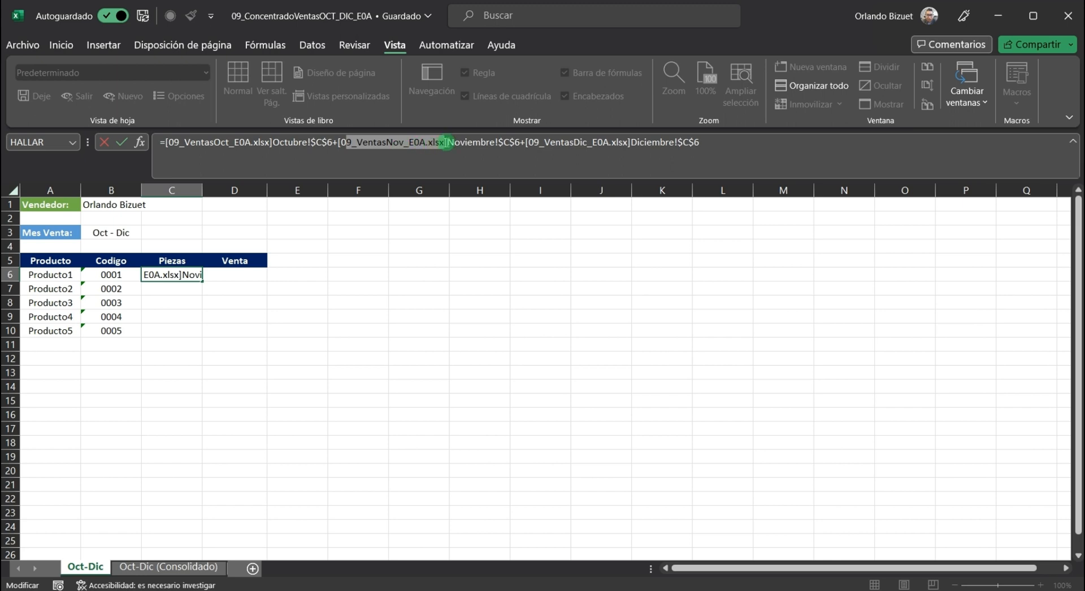
{"action": "double_click", "coordinate": [480, 142]}
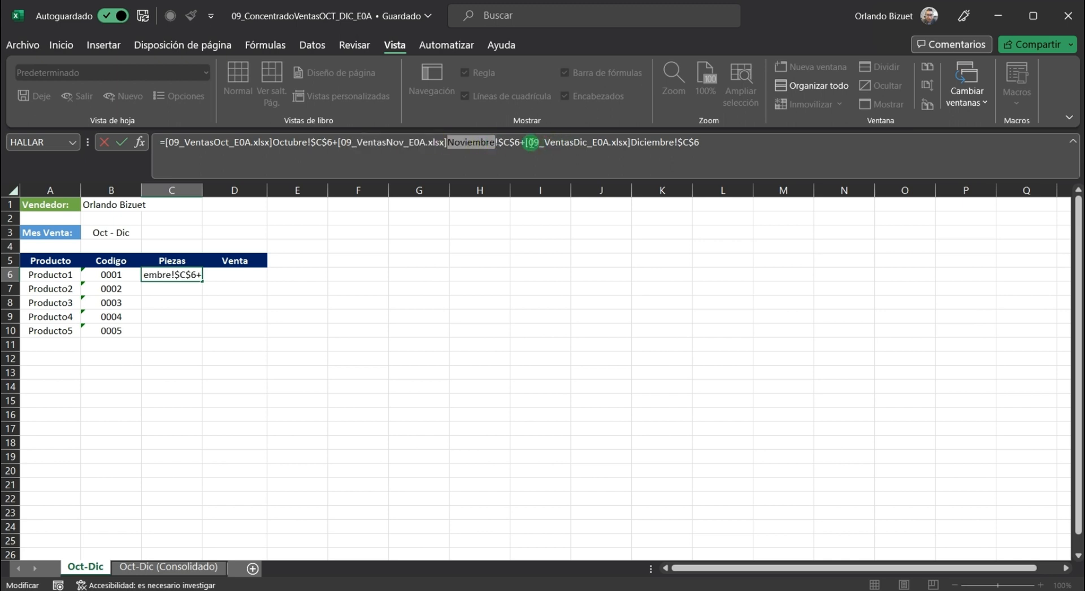
{"action": "left_click_drag", "start_coordinate": [530, 141], "coordinate": [621, 158]}
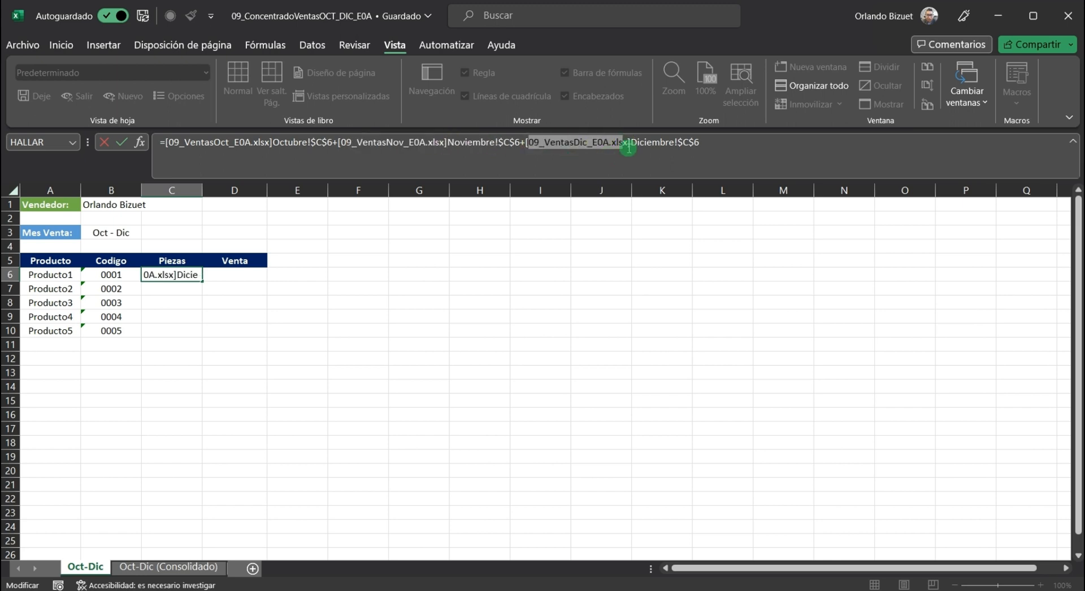
{"action": "left_click", "coordinate": [631, 145]}
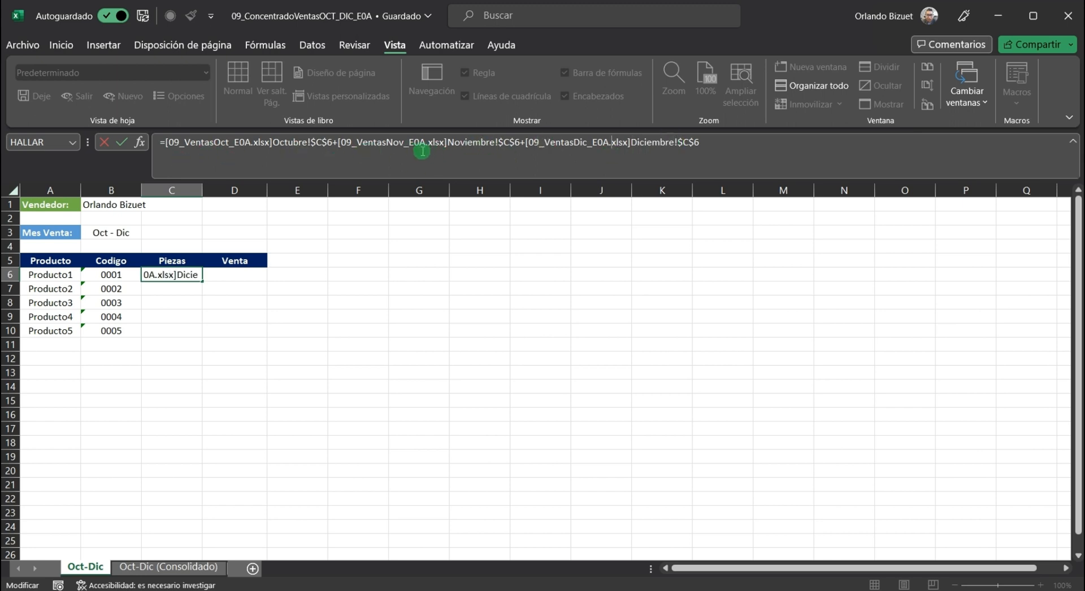
{"action": "left_click", "coordinate": [700, 145]}
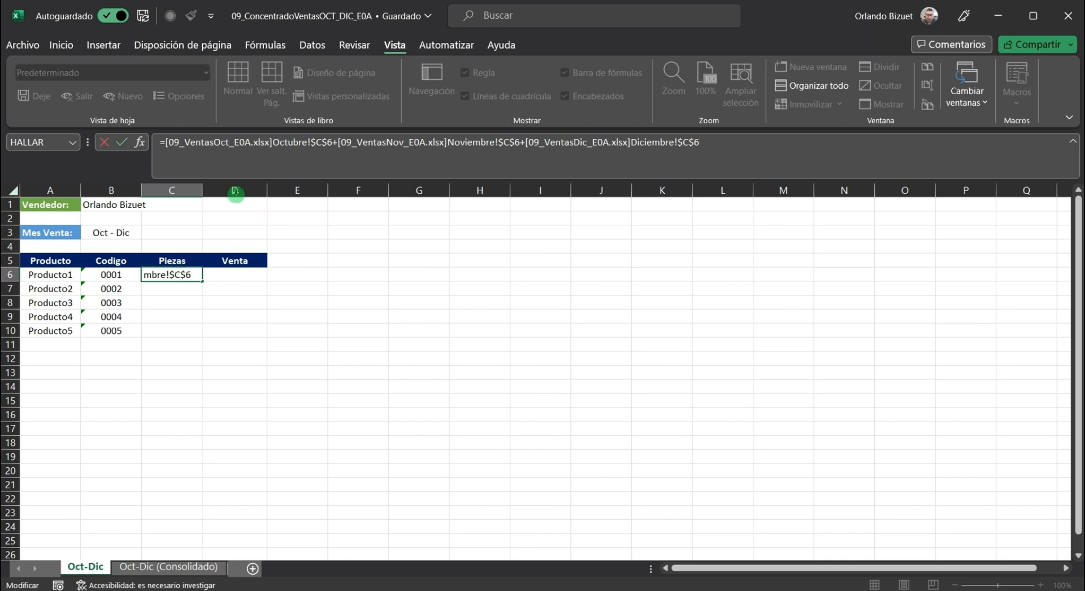
Step: Remove both dollar signs from the Octubre reference in the C6 formula, making it the relative reference C6
{"action": "left_click", "coordinate": [316, 142]}
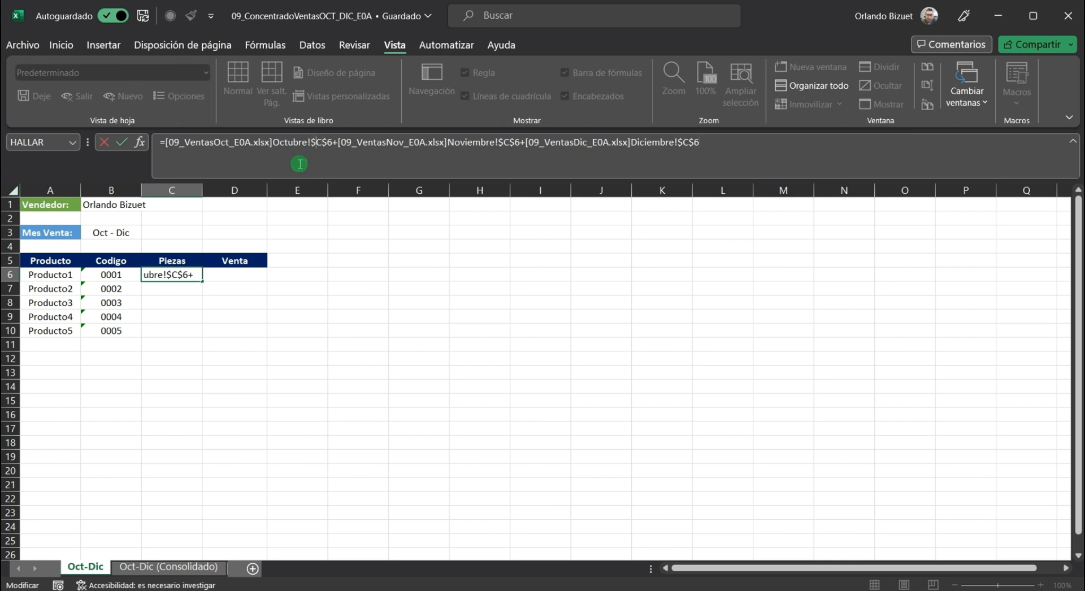
{"action": "key", "text": "BackSpace"}
{"action": "key", "text": "Right"}
{"action": "key", "text": "Right"}
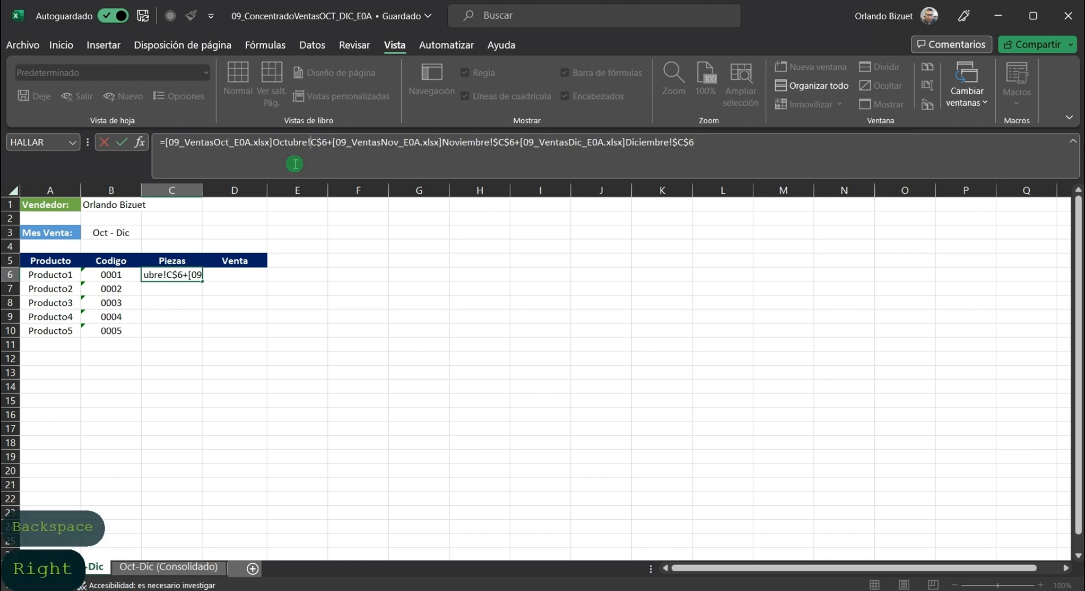
{"action": "key", "text": "BackSpace"}
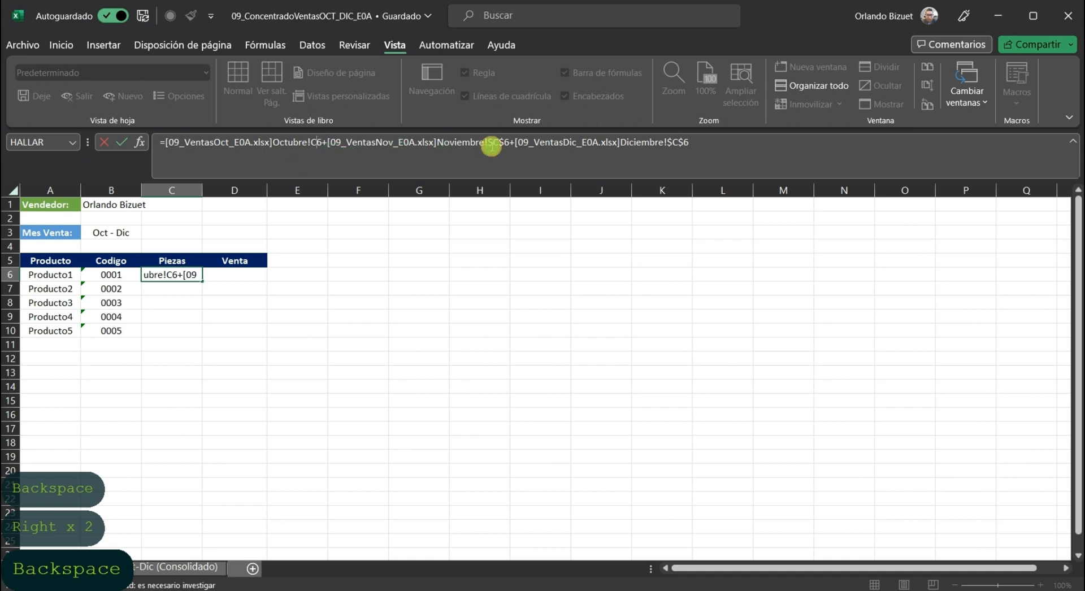
Step: Remove both dollar signs from the Noviembre reference in the C6 formula, making it the relative reference C6
{"action": "left_click", "coordinate": [491, 146]}
{"action": "key", "text": "BackSpace"}
{"action": "key", "text": "Right"}
{"action": "key", "text": "Right"}
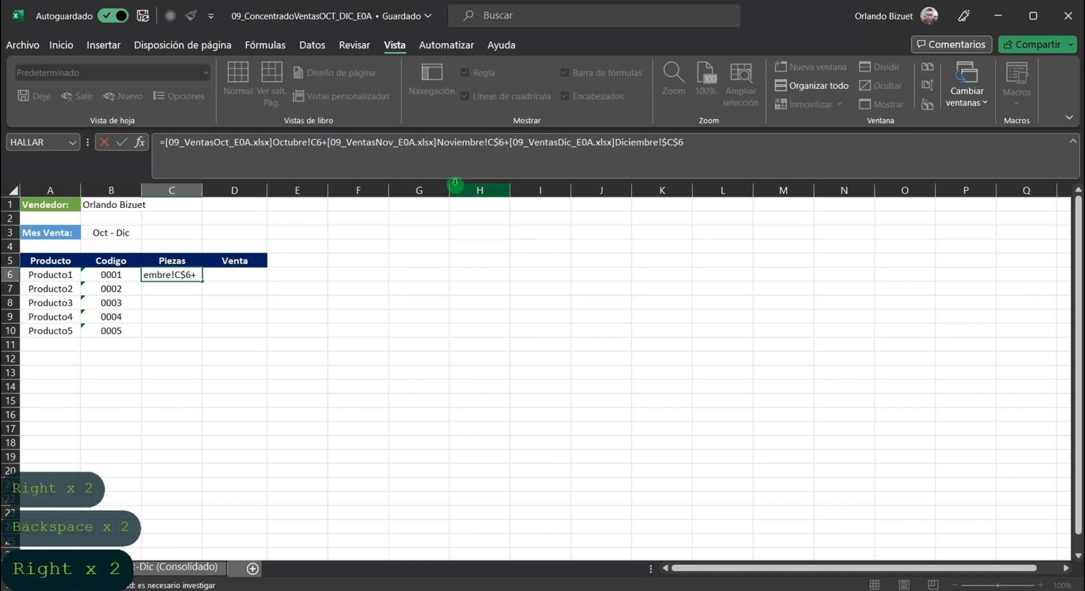
{"action": "key", "text": "BackSpace"}
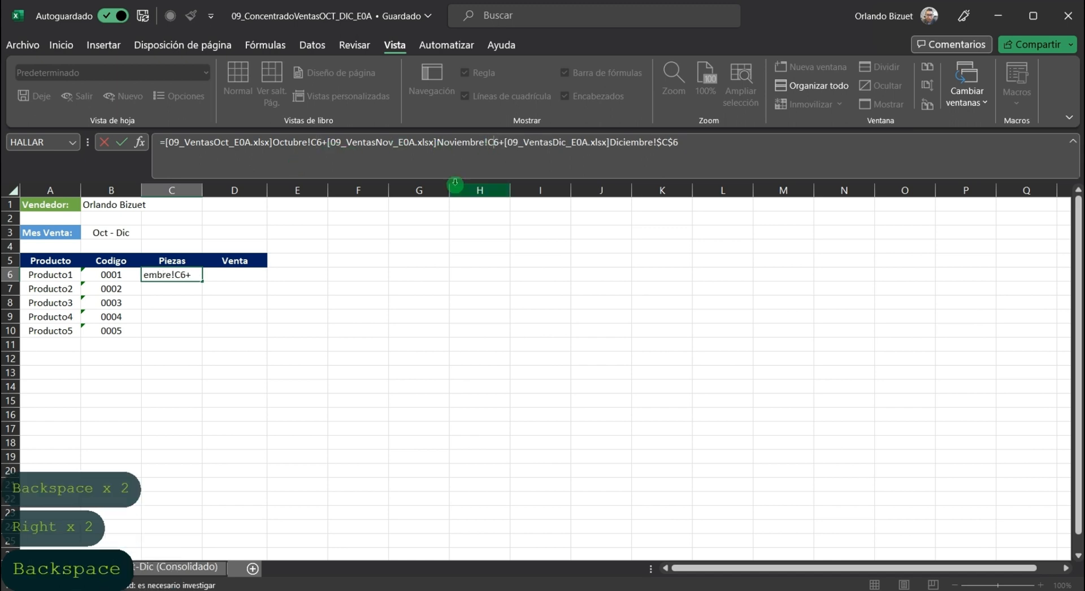
Step: Remove both dollar signs from the Diciembre reference in the C6 formula, making it the relative reference C6
{"action": "left_click", "coordinate": [659, 143]}
{"action": "key", "text": "BackSpace"}
{"action": "key", "text": "Right"}
{"action": "key", "text": "Right"}
{"action": "key", "text": "BackSpace"}
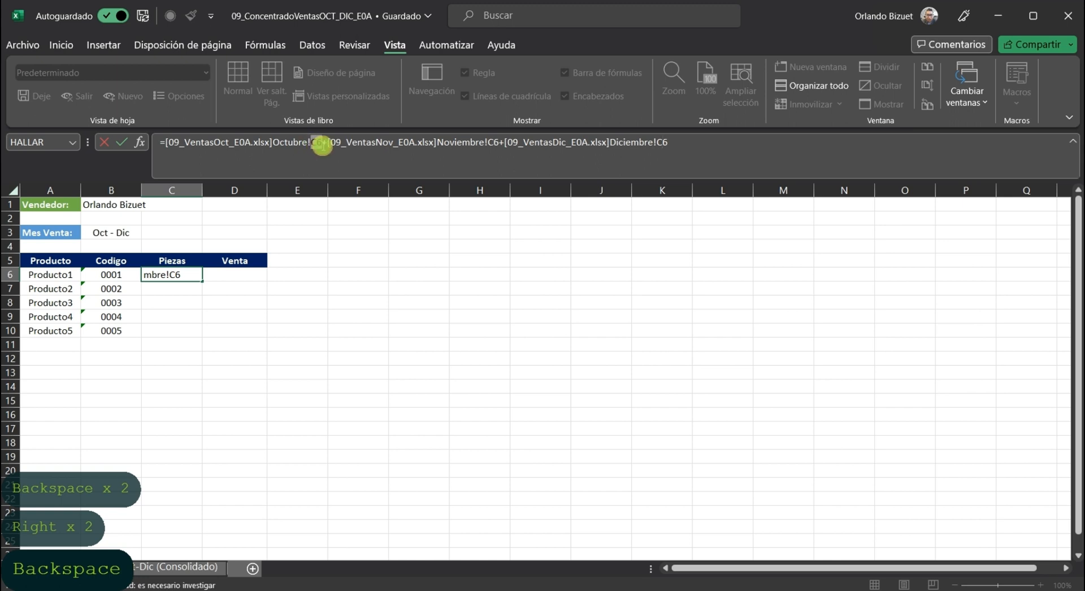
Step: Commit the Piezas formula in C6 and fill it down through C10 for all five products
{"action": "double_click", "coordinate": [320, 142]}
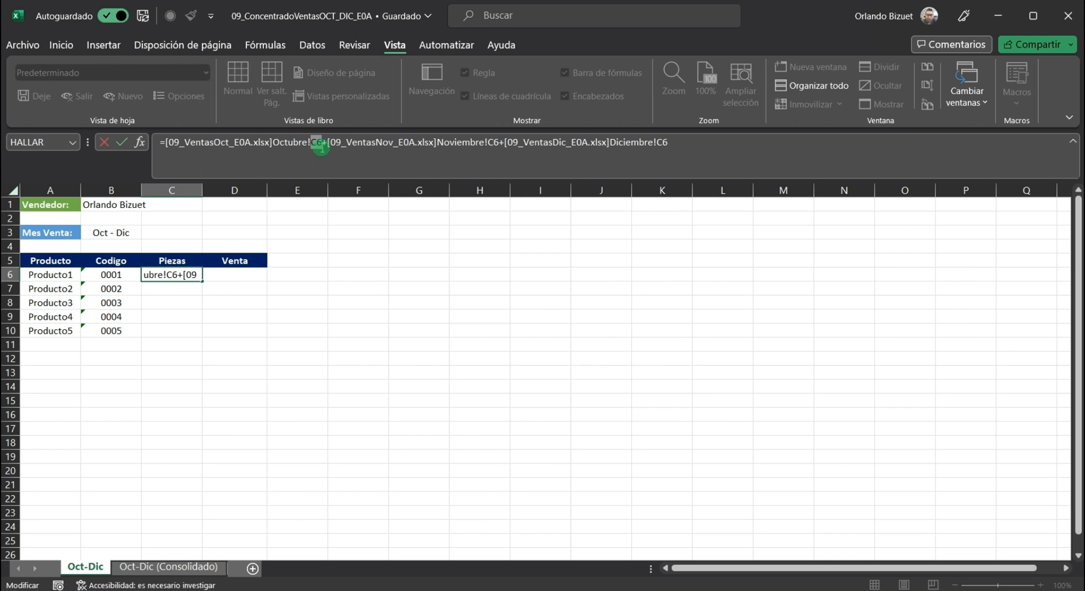
{"action": "key", "text": "Return"}
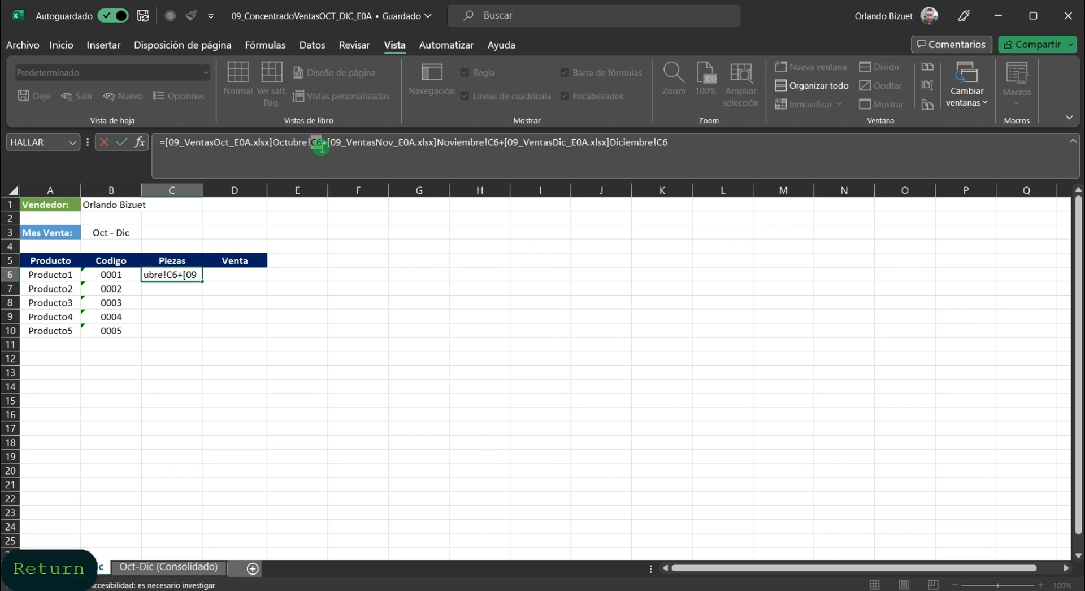
{"action": "key", "text": "Up"}
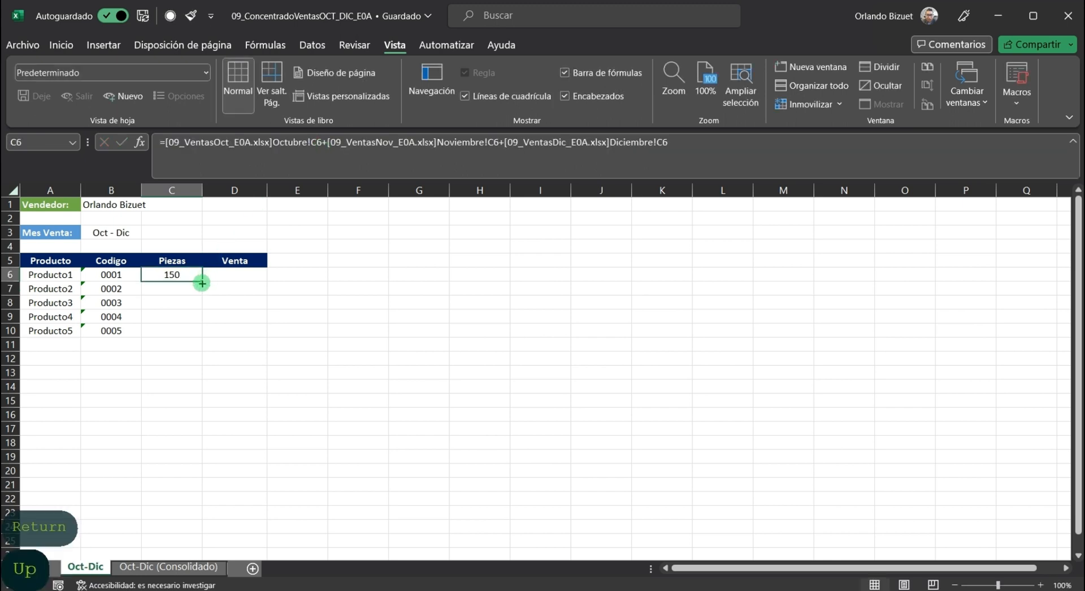
{"action": "left_click_drag", "start_coordinate": [201, 283], "coordinate": [196, 338]}
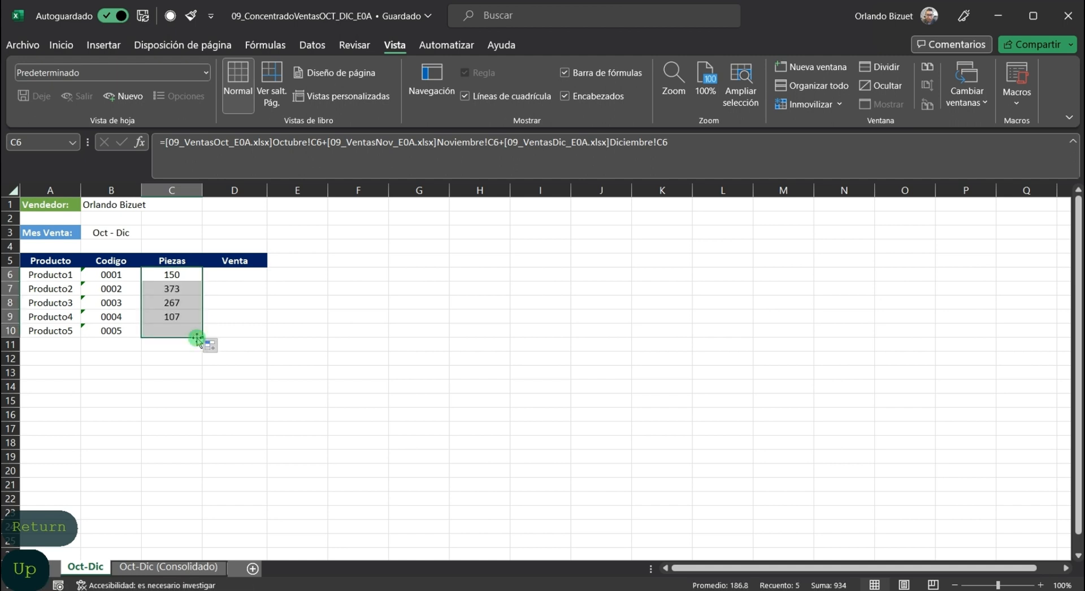
Step: Review the Piezas formulas from C6 down to C10 to see how their cell references shift
{"action": "left_click", "coordinate": [174, 273]}
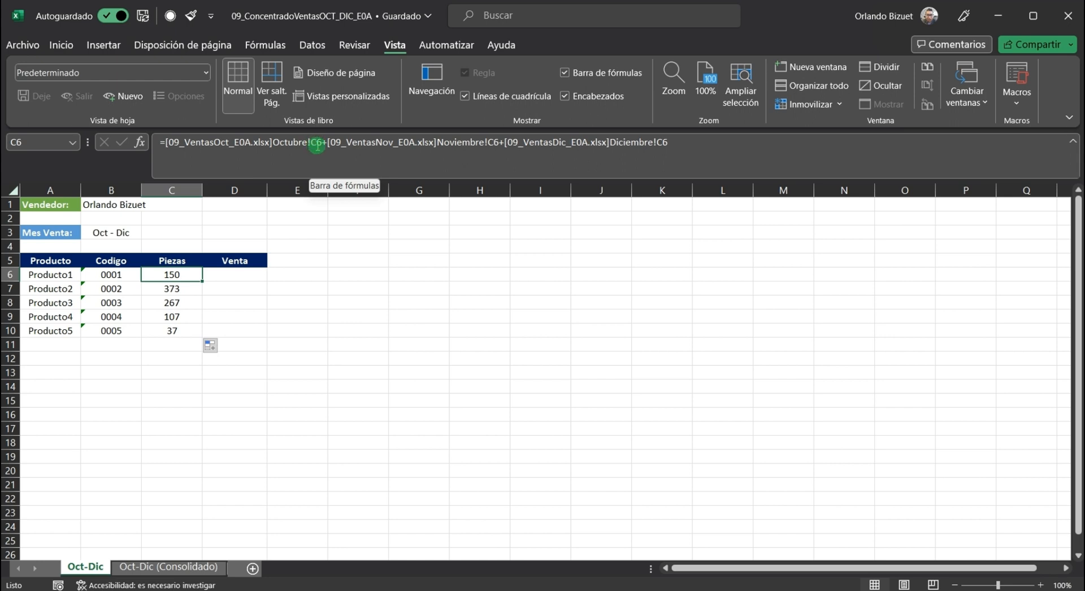
{"action": "key", "text": "Down"}
{"action": "key", "text": "Down"}
{"action": "key", "text": "Down"}
{"action": "key", "text": "Down"}
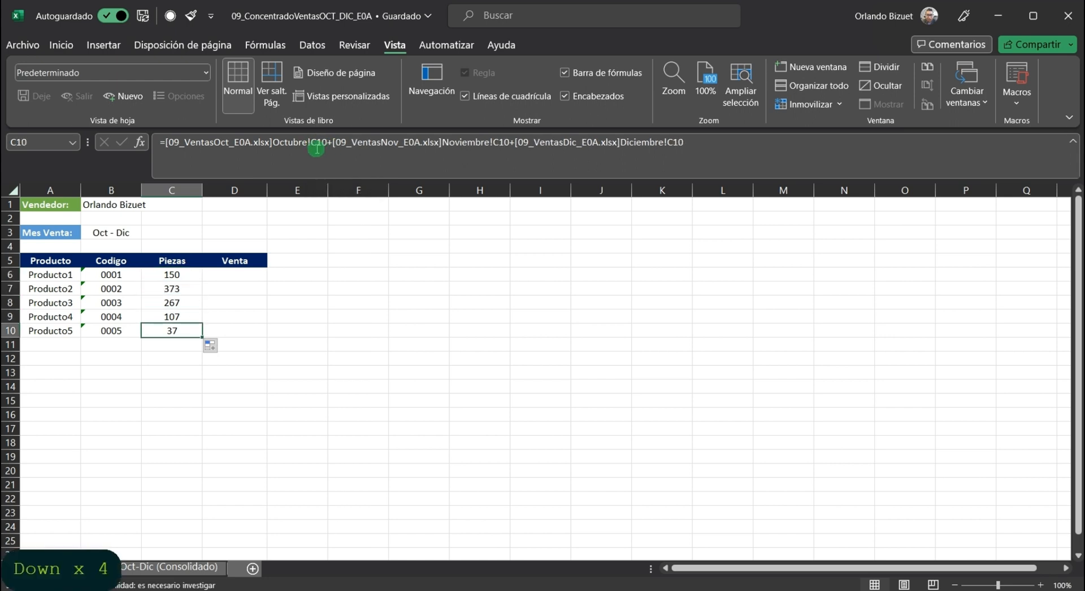
Step: Copy the formulas in C6:C10 across into the Venta column, D6:D10, by filling right
{"action": "key", "text": "Up"}
{"action": "key", "text": "Up"}
{"action": "key", "text": "Up"}
{"action": "key", "text": "Up"}
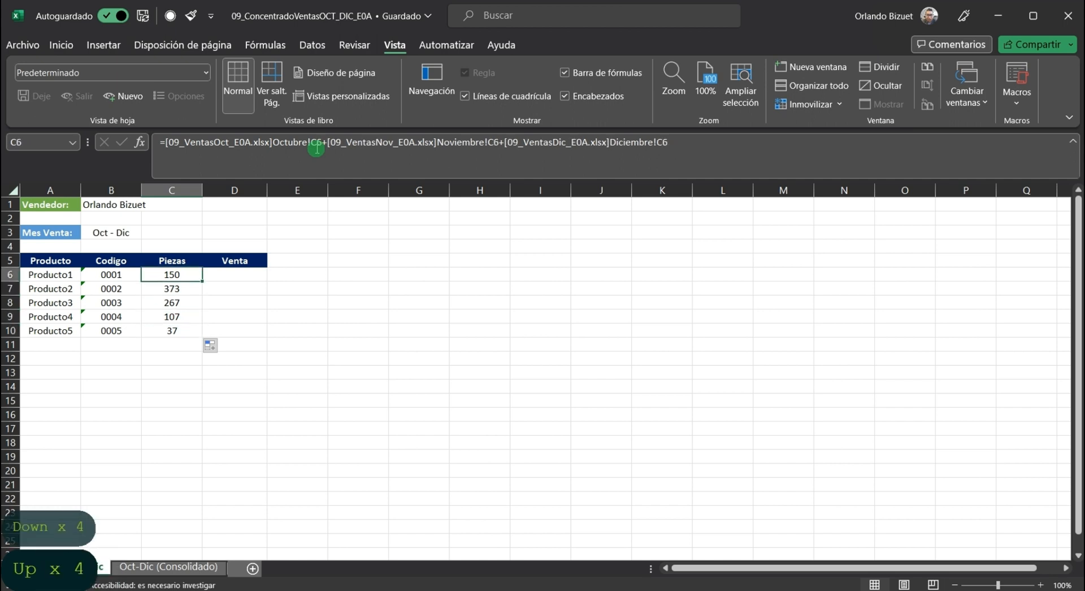
{"action": "key", "text": "ctrl+shift+Down"}
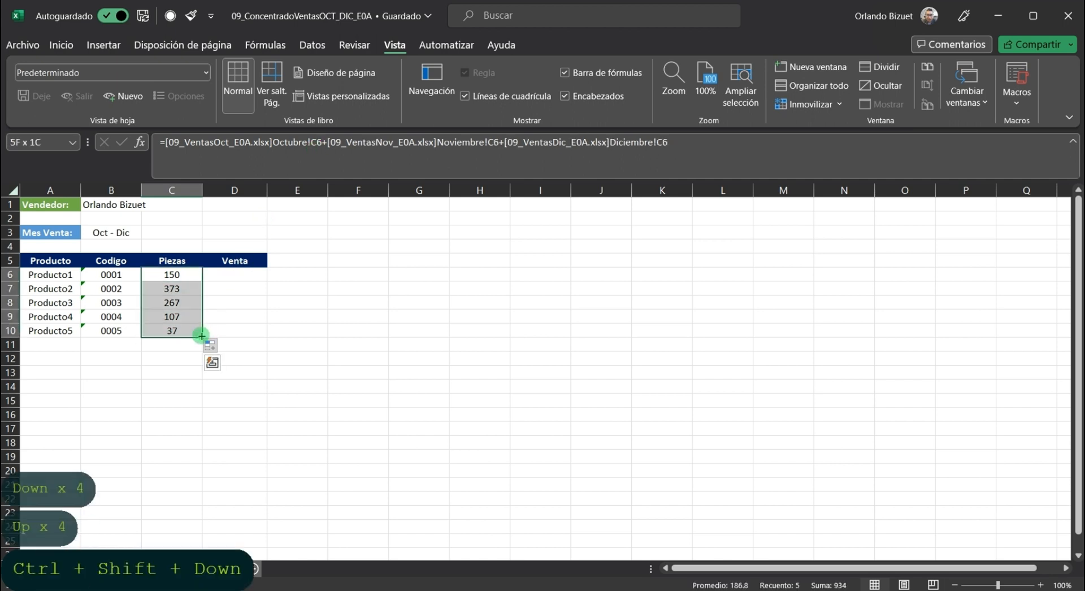
{"action": "left_click_drag", "start_coordinate": [201, 336], "coordinate": [242, 338]}
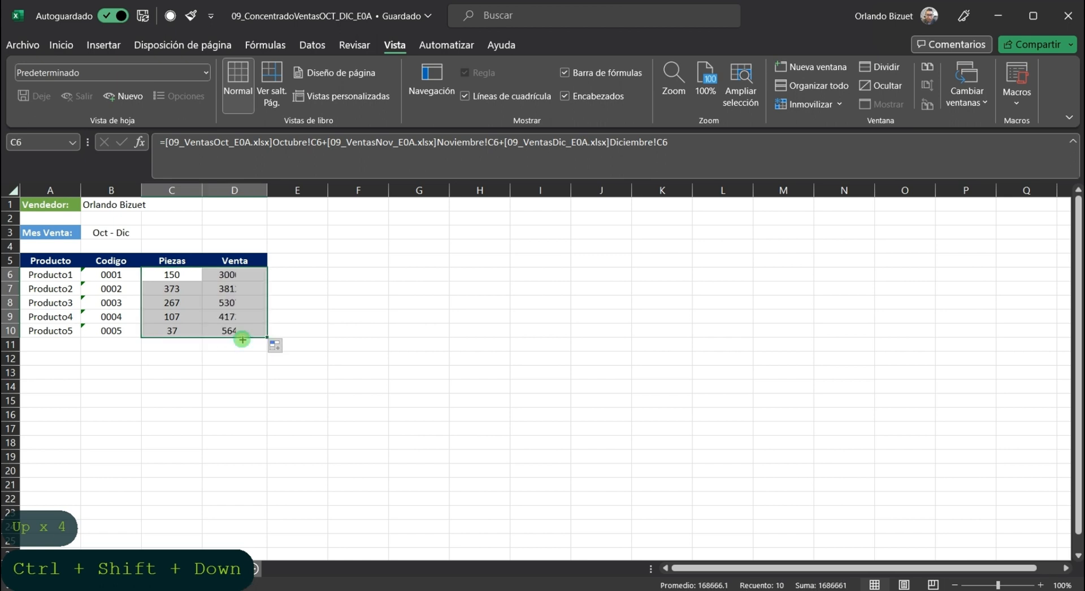
Step: Format the Venta amounts in D6:D10 with the Contabilidad number format using the dollar sign
{"action": "left_click", "coordinate": [242, 274]}
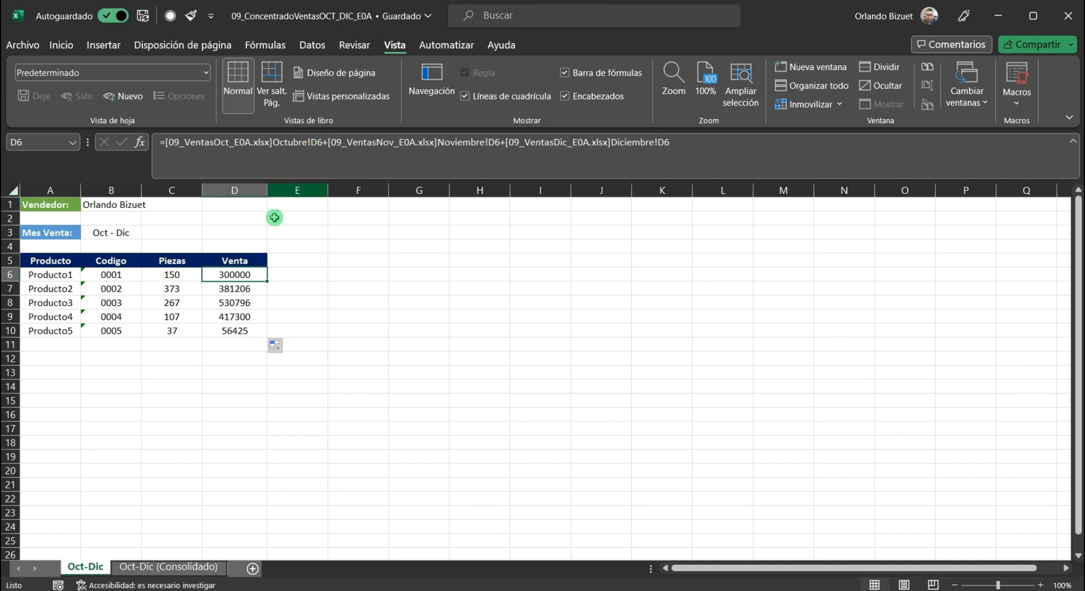
{"action": "key", "text": "ctrl+shift+Down"}
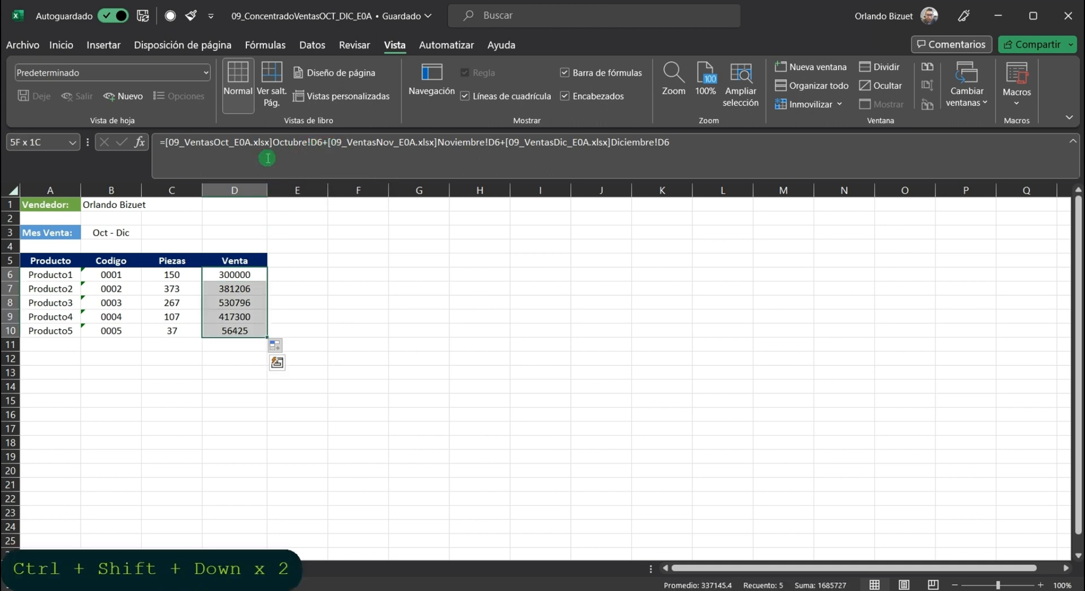
{"action": "left_click", "coordinate": [60, 46]}
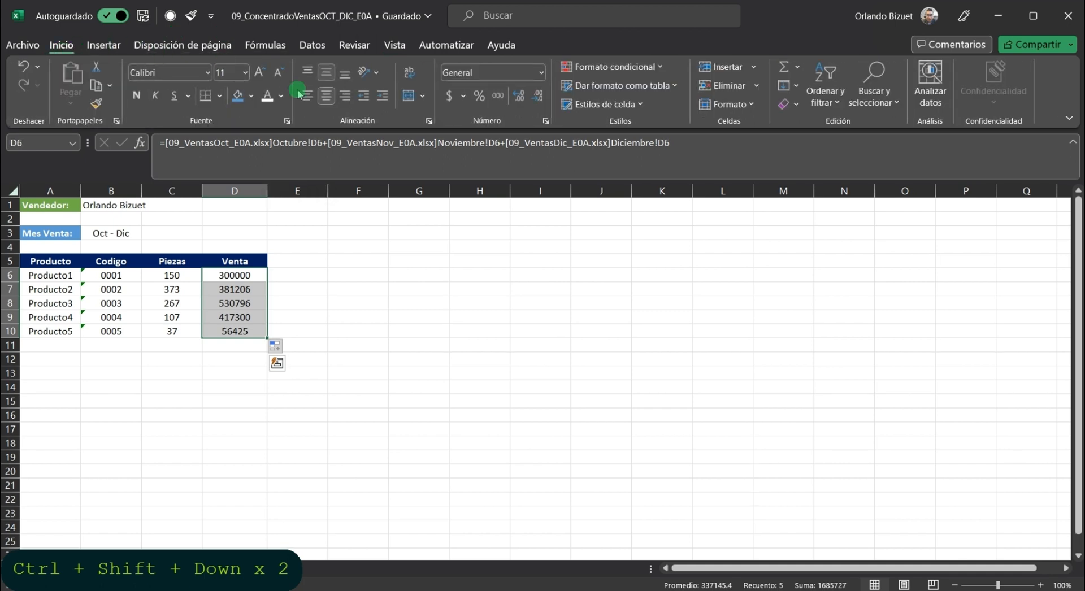
{"action": "left_click", "coordinate": [467, 102]}
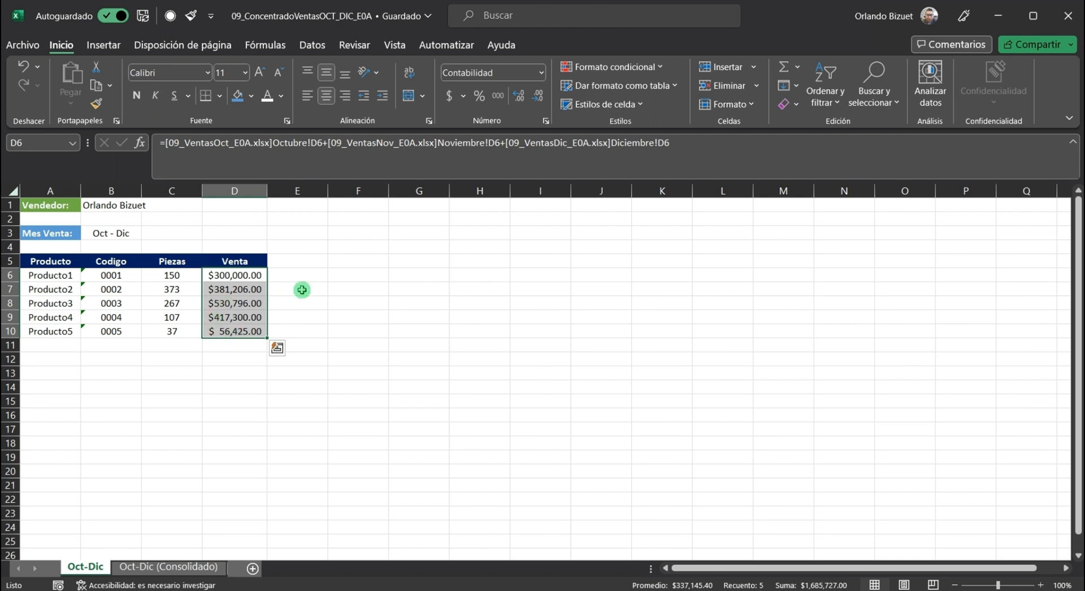
Step: Select the Piezas formula in C6 and shrink the expanded formula bar to fit its single-line content
{"action": "left_click", "coordinate": [186, 280]}
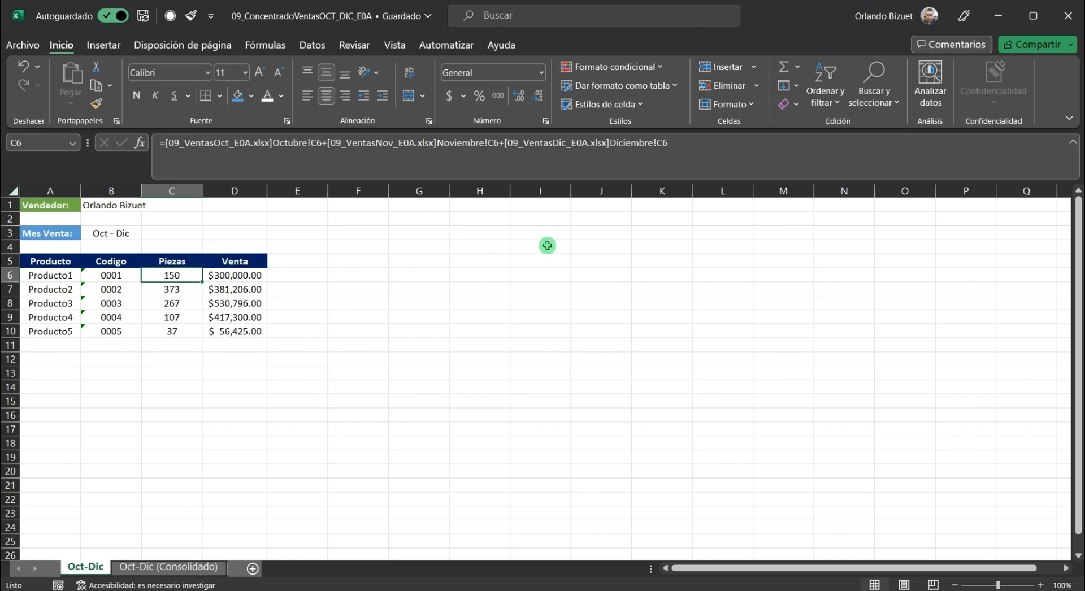
{"action": "double_click", "coordinate": [471, 179]}
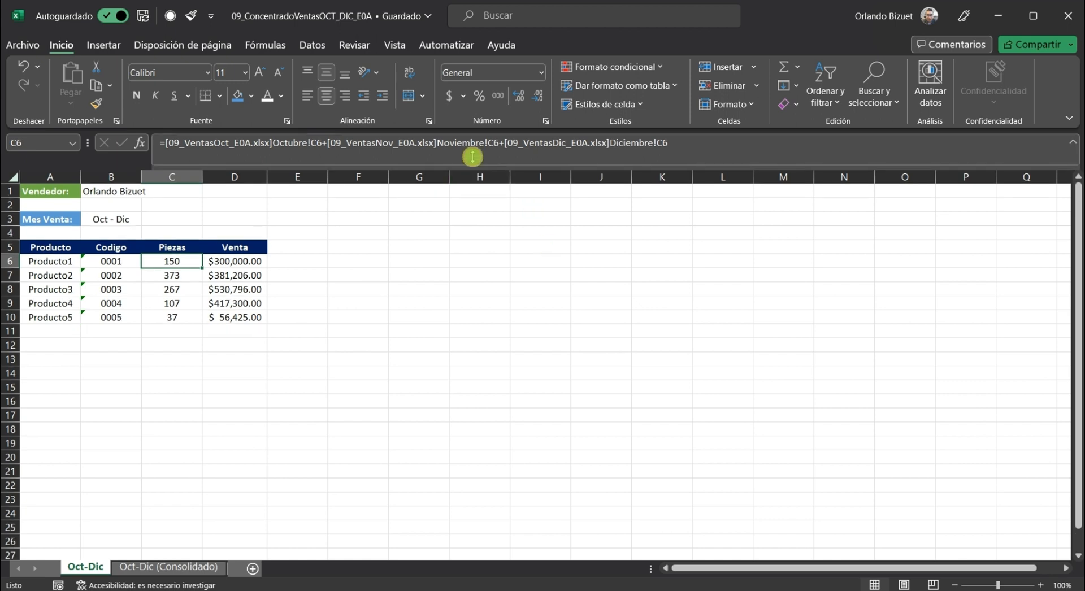
Step: Switch to the 00_Temario_E0A_OB workbook and select the topic 9.2 Vinculos row in the course outline
{"action": "key", "text": "alt+Tab"}
{"action": "key", "text": "alt+Tab"}
{"action": "key", "text": "alt+Tab"}
{"action": "key", "text": "alt+Tab"}
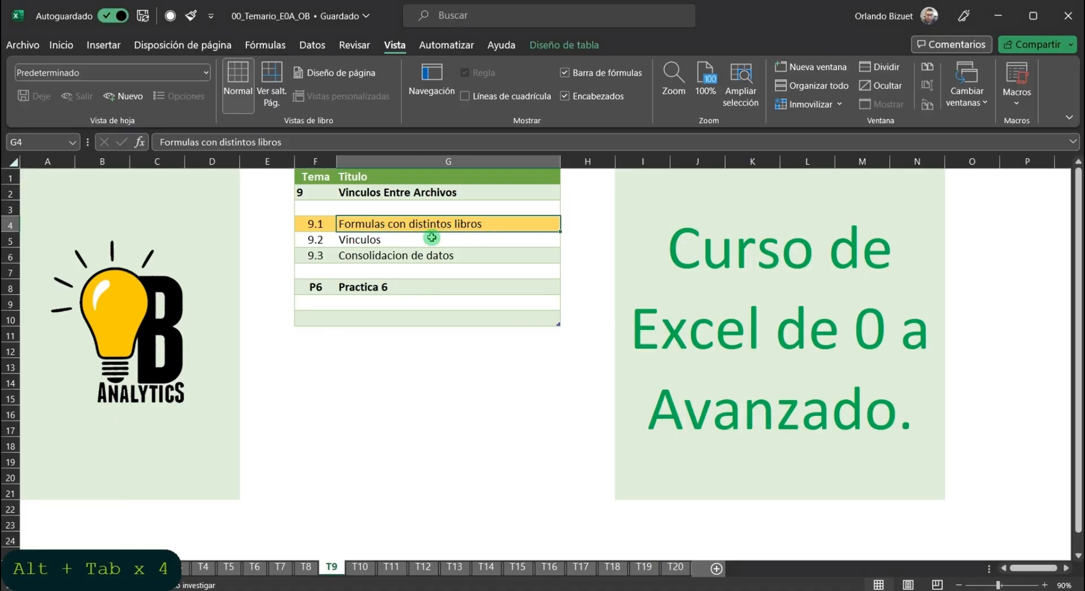
{"action": "left_click", "coordinate": [319, 241]}
{"action": "key", "text": "shift+Right"}
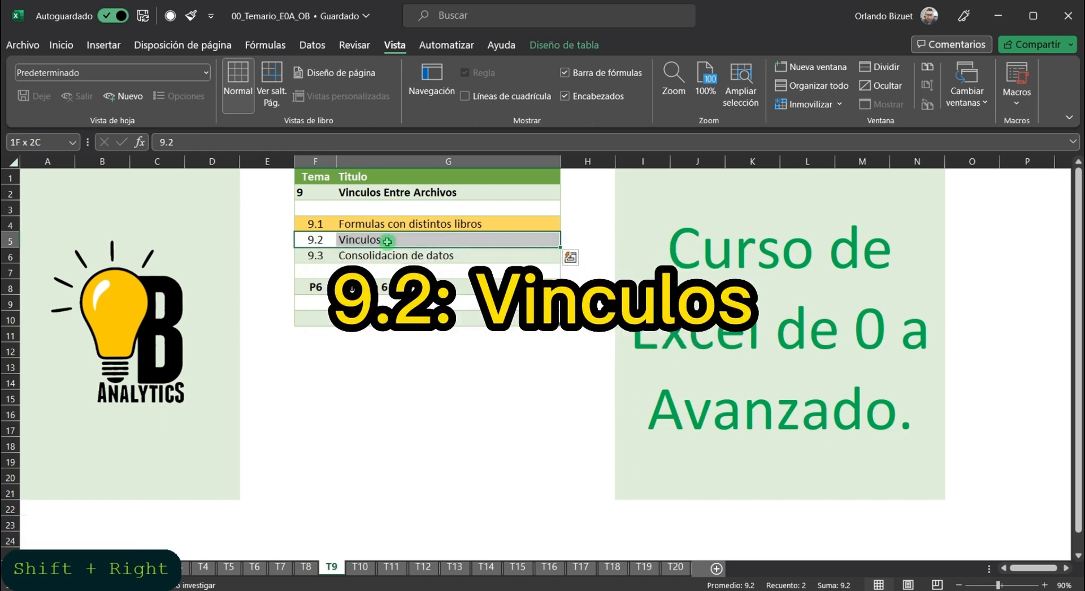
Step: Return to the 09_ConcentradoVentasOCT_DIC_E0A workbook and examine the external workbook references in the C6 and D6 formulas
{"action": "key", "text": "alt+Tab"}
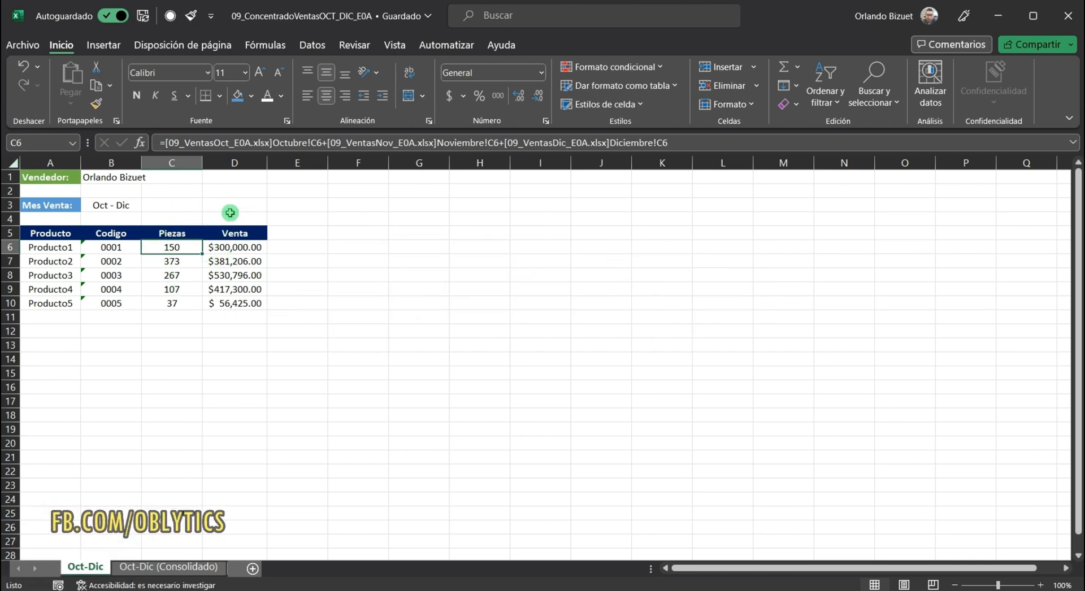
{"action": "left_click", "coordinate": [68, 179]}
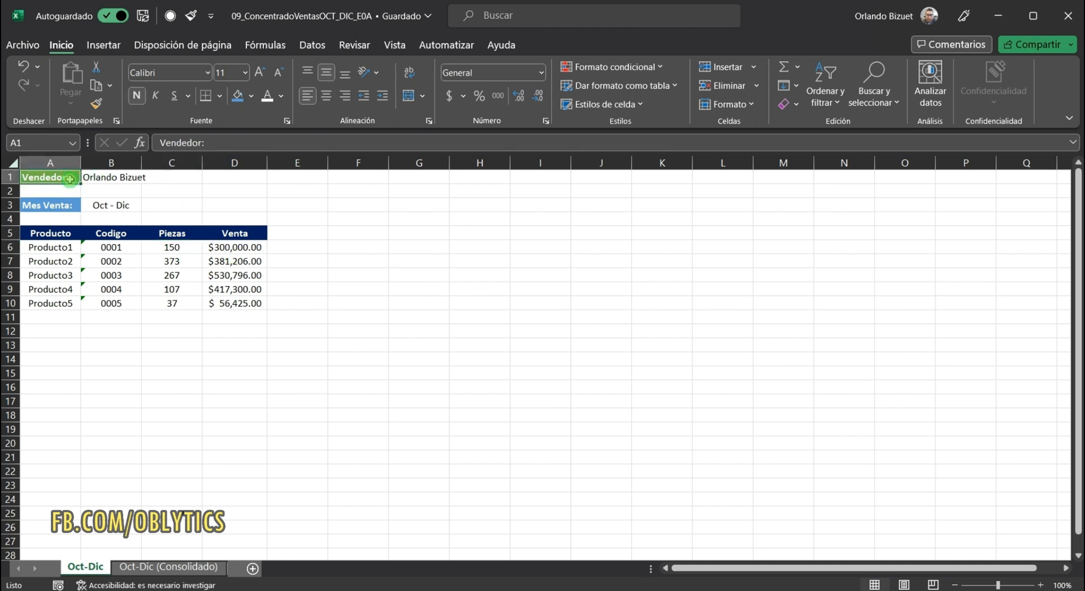
{"action": "left_click", "coordinate": [178, 237]}
{"action": "left_click", "coordinate": [182, 248]}
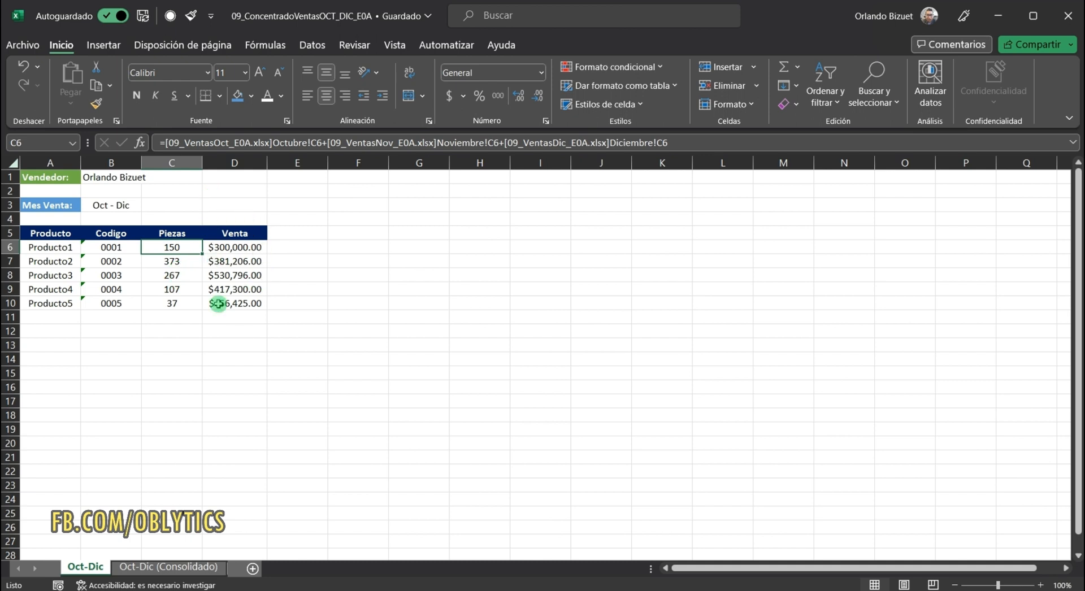
{"action": "left_click", "coordinate": [74, 175]}
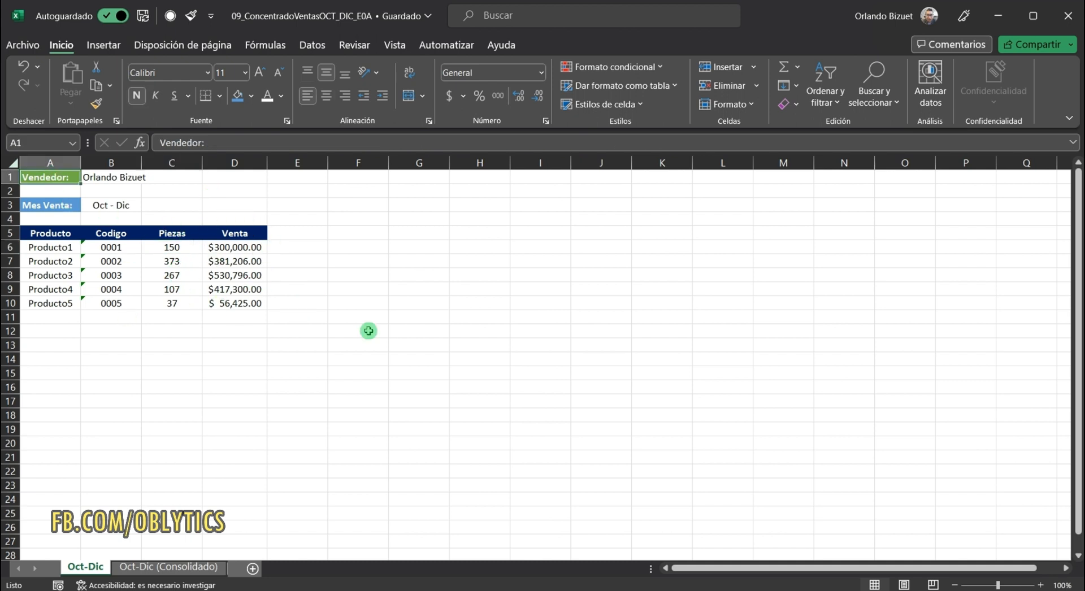
{"action": "left_click", "coordinate": [184, 252]}
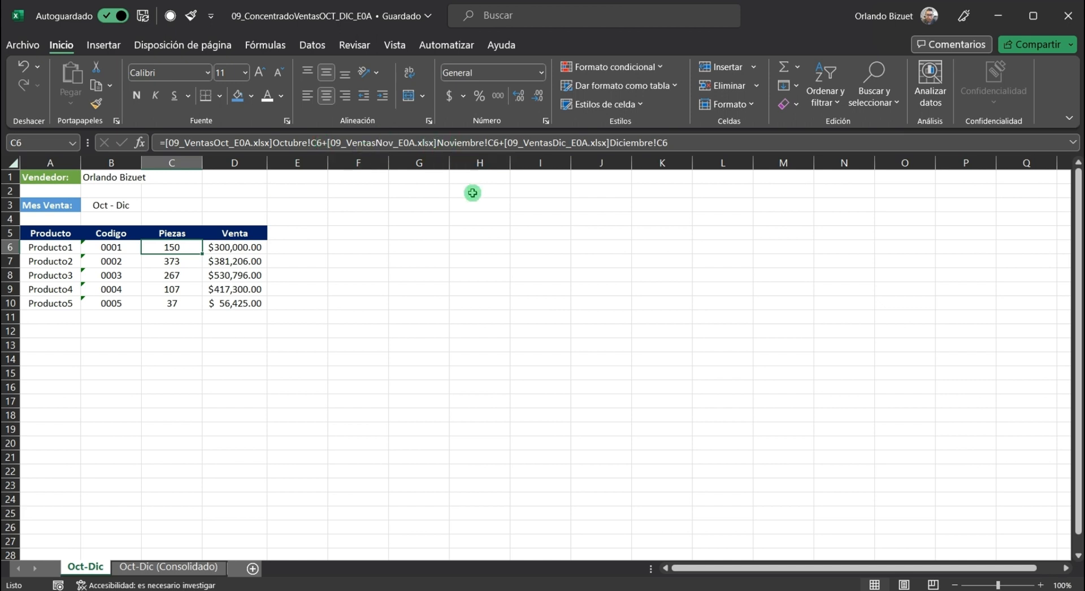
{"action": "left_click", "coordinate": [74, 179]}
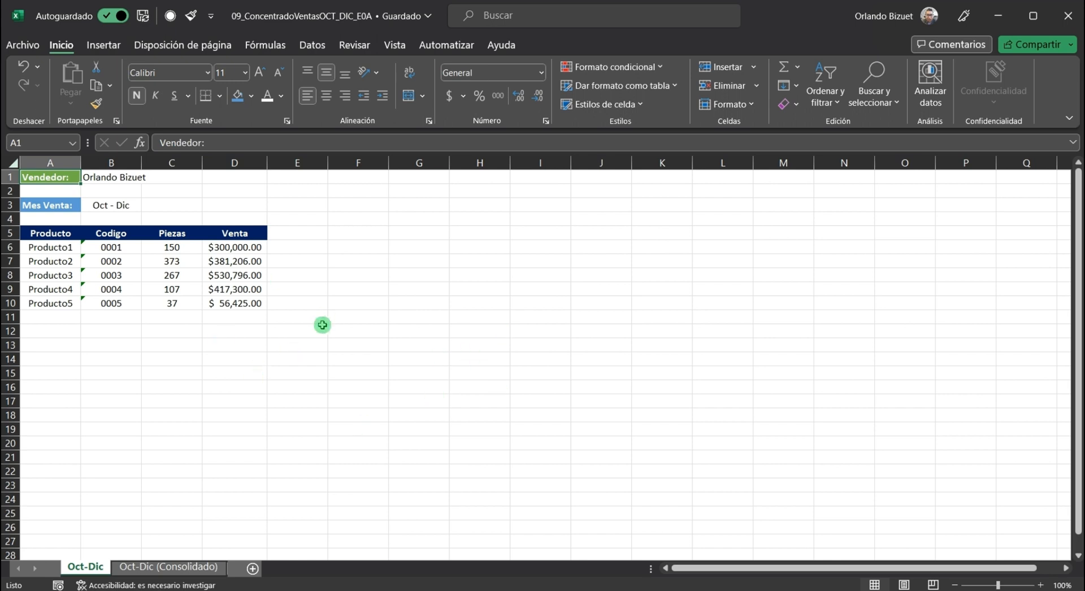
{"action": "left_click", "coordinate": [226, 248]}
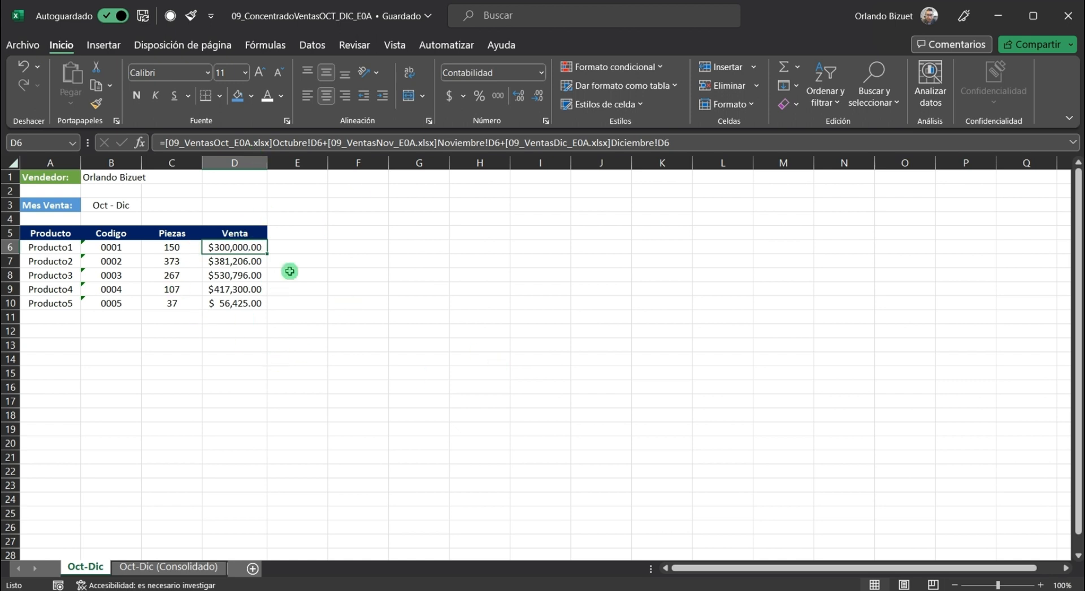
Step: Open the workbook's link editor and look through its October, November and December source files
{"action": "left_click", "coordinate": [59, 179]}
{"action": "left_click", "coordinate": [312, 45]}
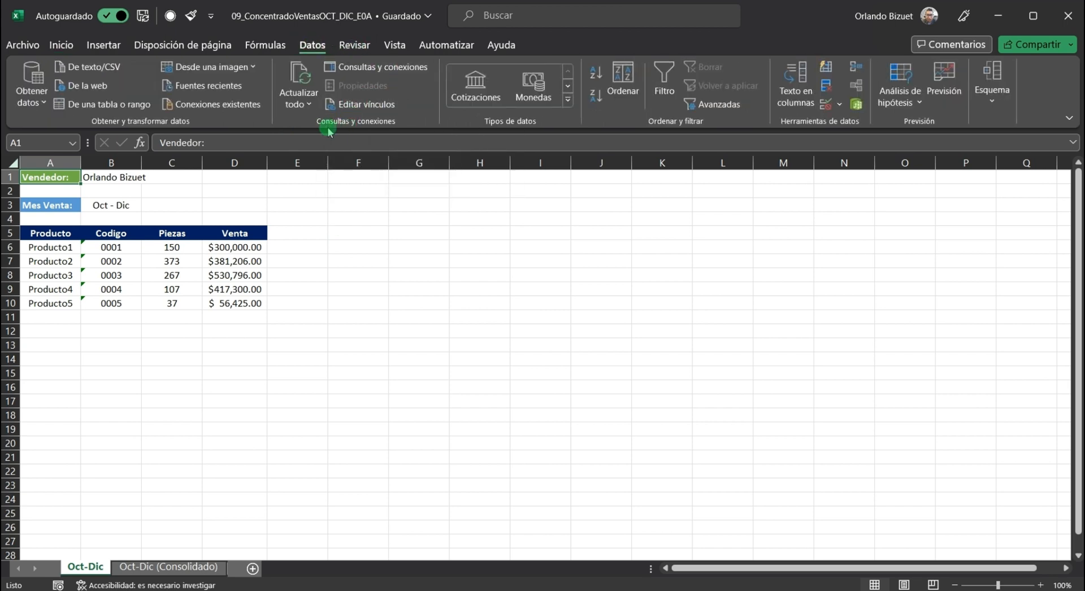
{"action": "left_click", "coordinate": [369, 108]}
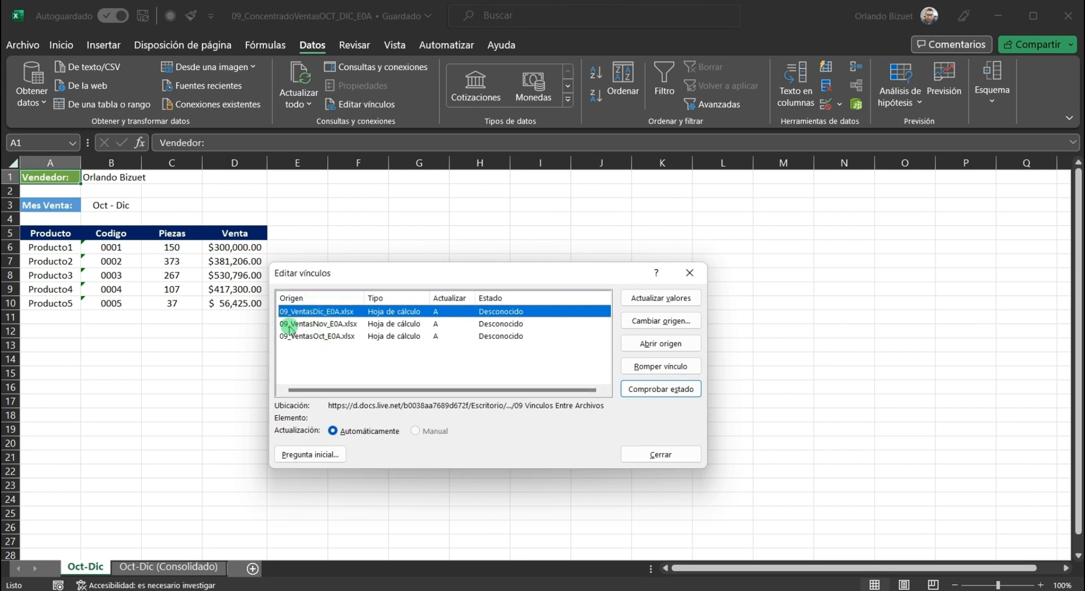
{"action": "left_click", "coordinate": [318, 336]}
{"action": "left_click", "coordinate": [315, 326]}
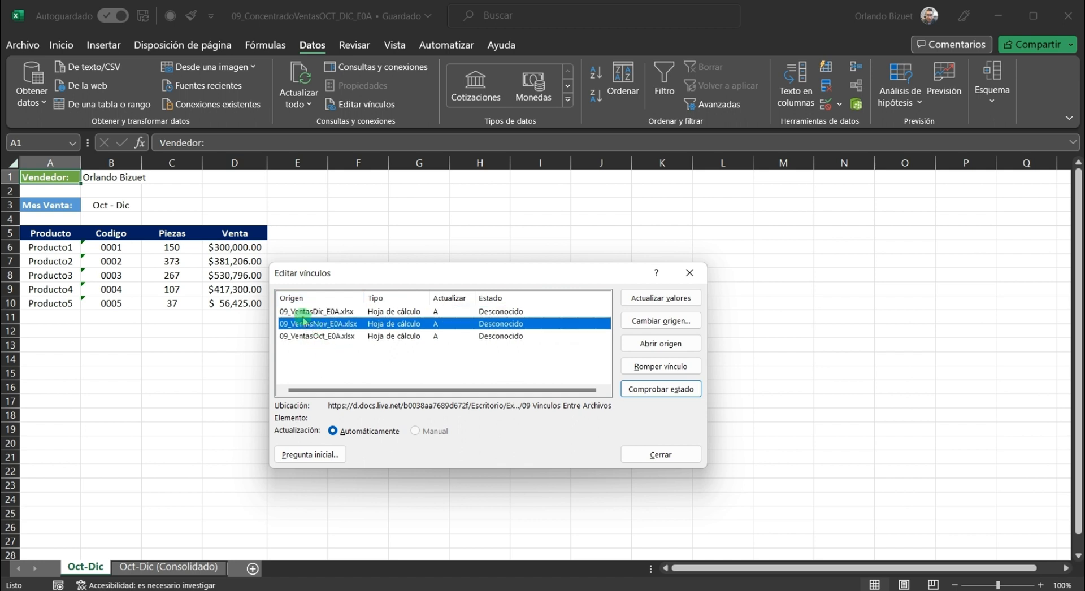
{"action": "left_click", "coordinate": [305, 312]}
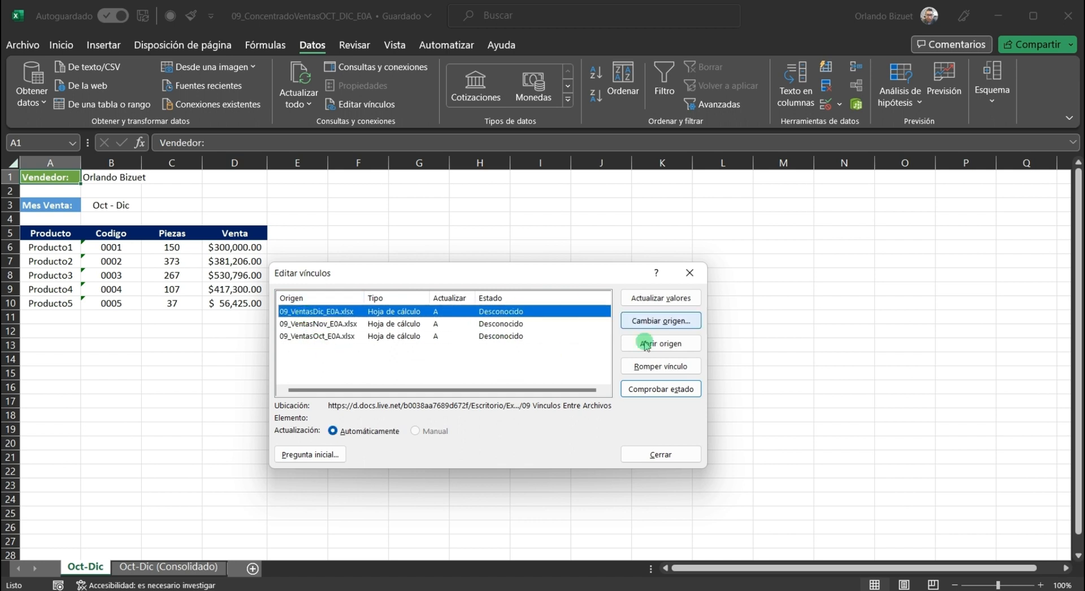
Step: Check the status of the workbook's links, select all three monthly source files together, and close the link editor
{"action": "left_click", "coordinate": [656, 388]}
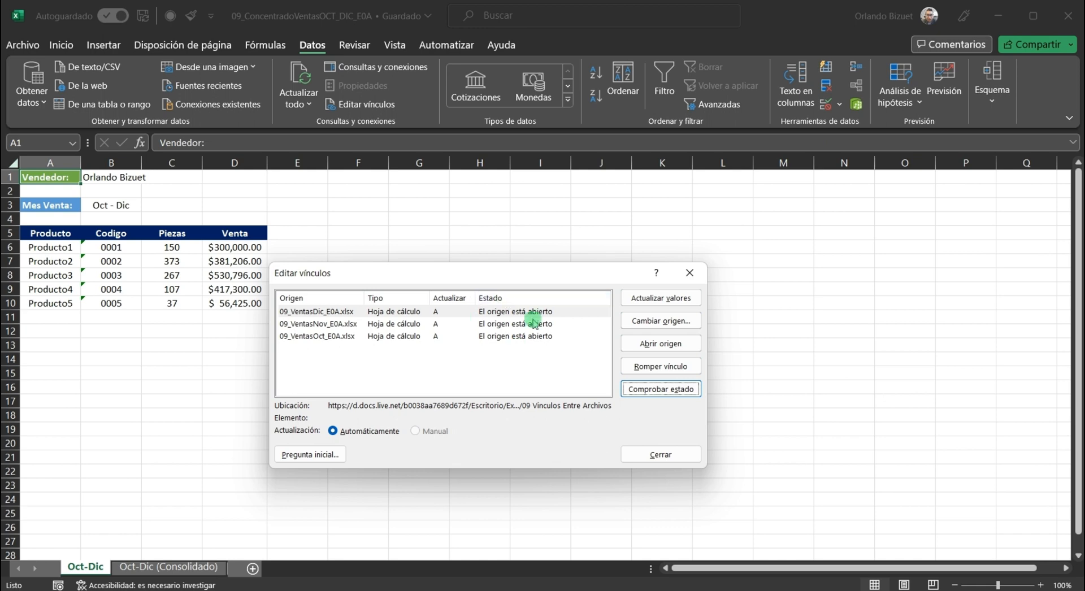
{"action": "left_click", "coordinate": [515, 312]}
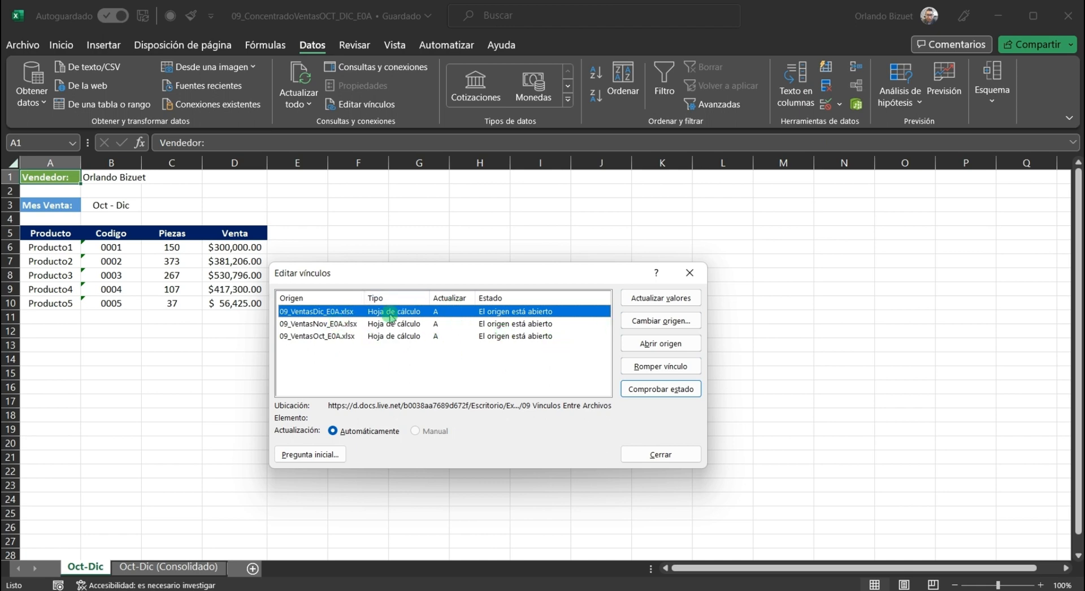
{"action": "left_click", "coordinate": [319, 336]}
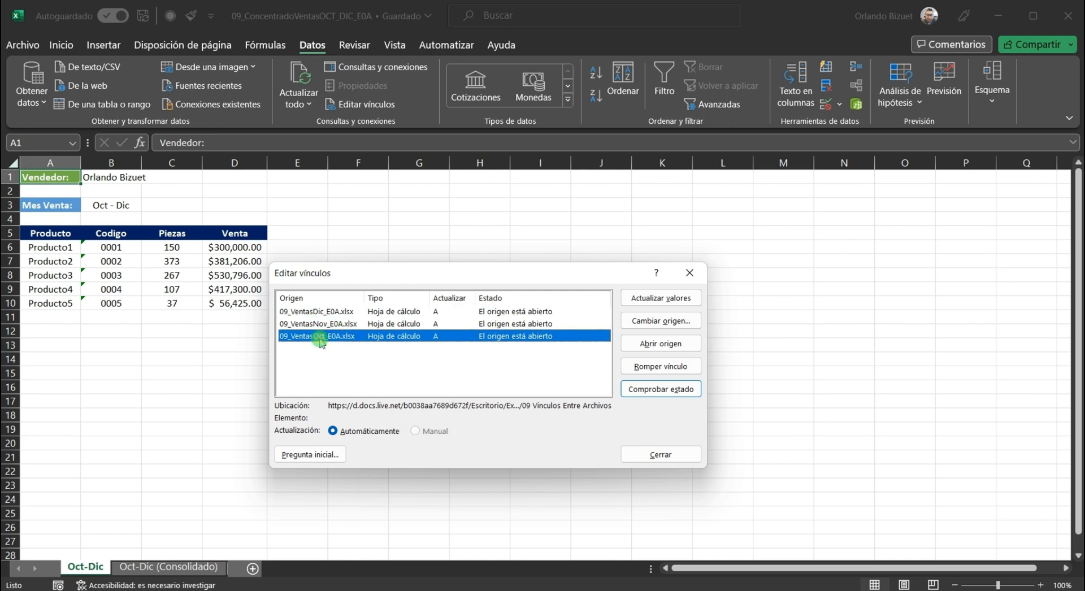
{"action": "left_click", "coordinate": [335, 312], "text": "ctrl"}
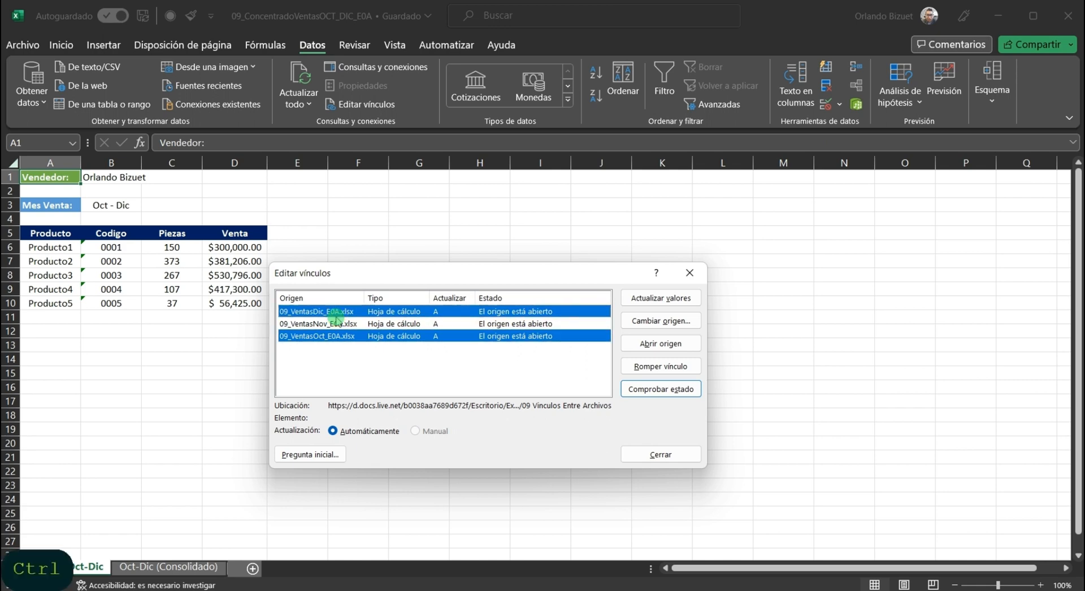
{"action": "left_click", "coordinate": [333, 326], "text": "ctrl"}
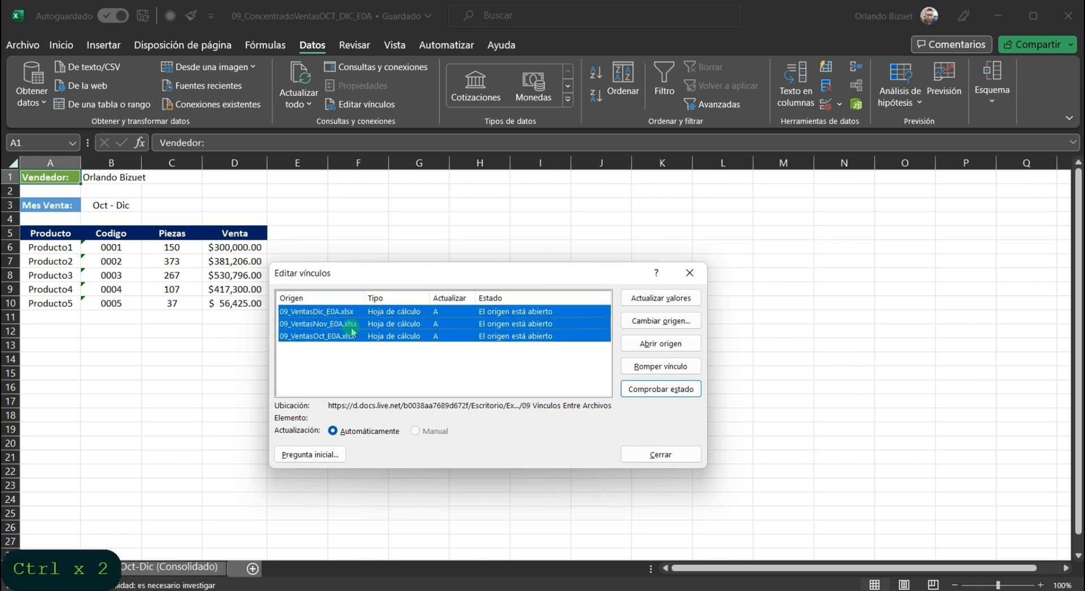
{"action": "left_click", "coordinate": [315, 313]}
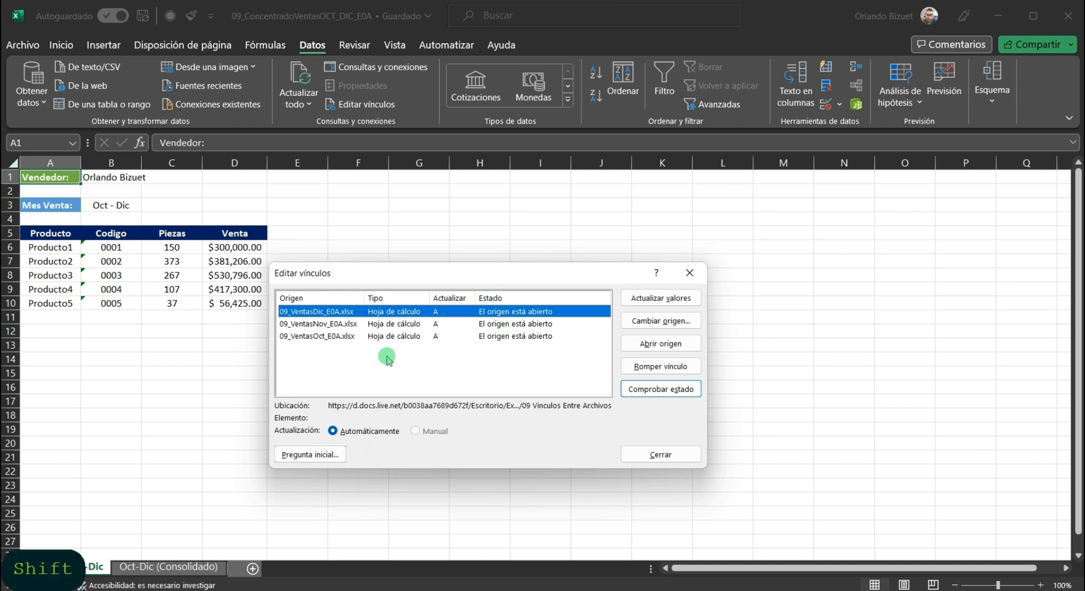
{"action": "left_click", "coordinate": [341, 336], "text": "shift"}
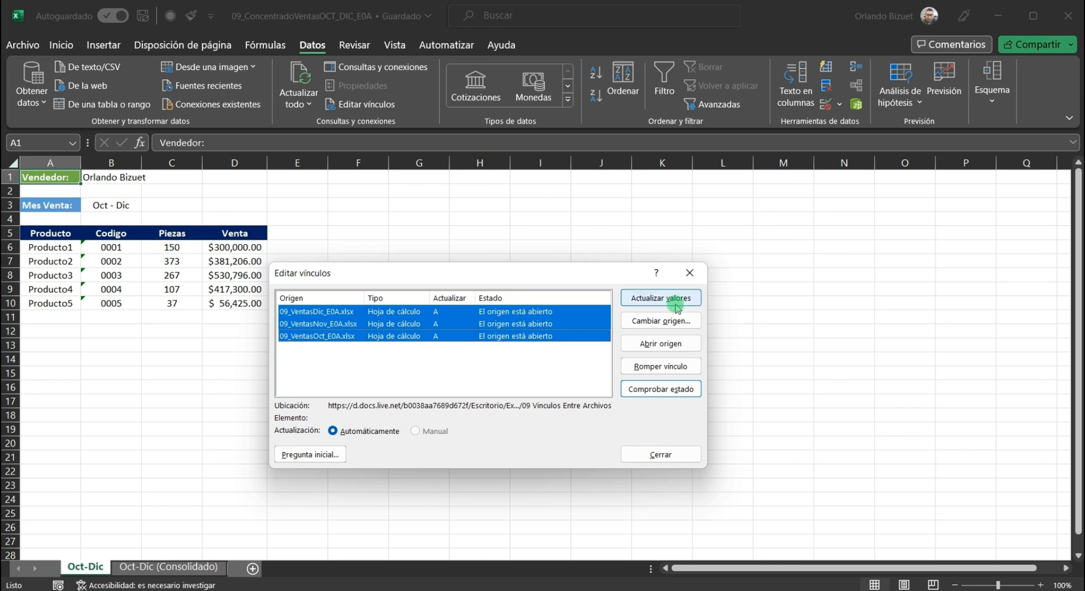
{"action": "left_click", "coordinate": [689, 272]}
Step: Overwrite the Piezas formula in C6 with the fixed value 150 and undo the replacement
{"action": "left_click", "coordinate": [182, 247]}
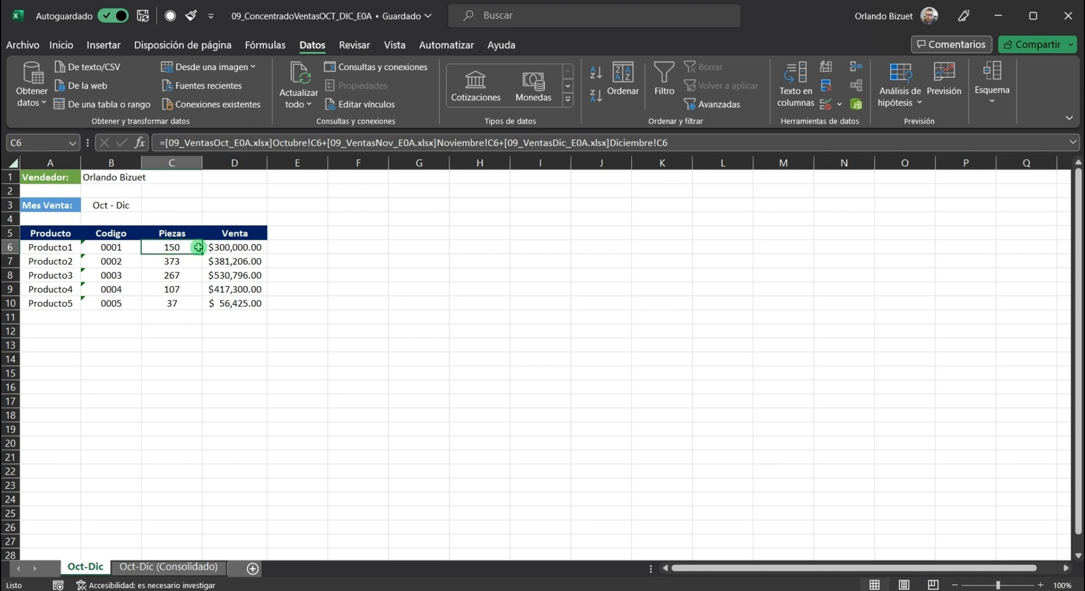
{"action": "type", "text": "150"}
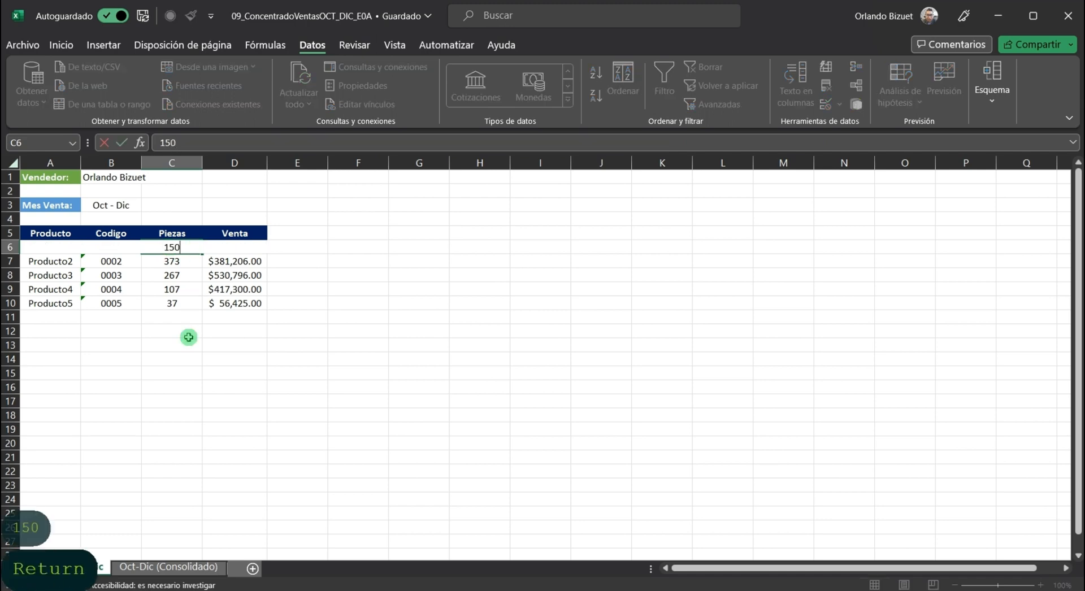
{"action": "key", "text": "Return"}
{"action": "key", "text": "Up"}
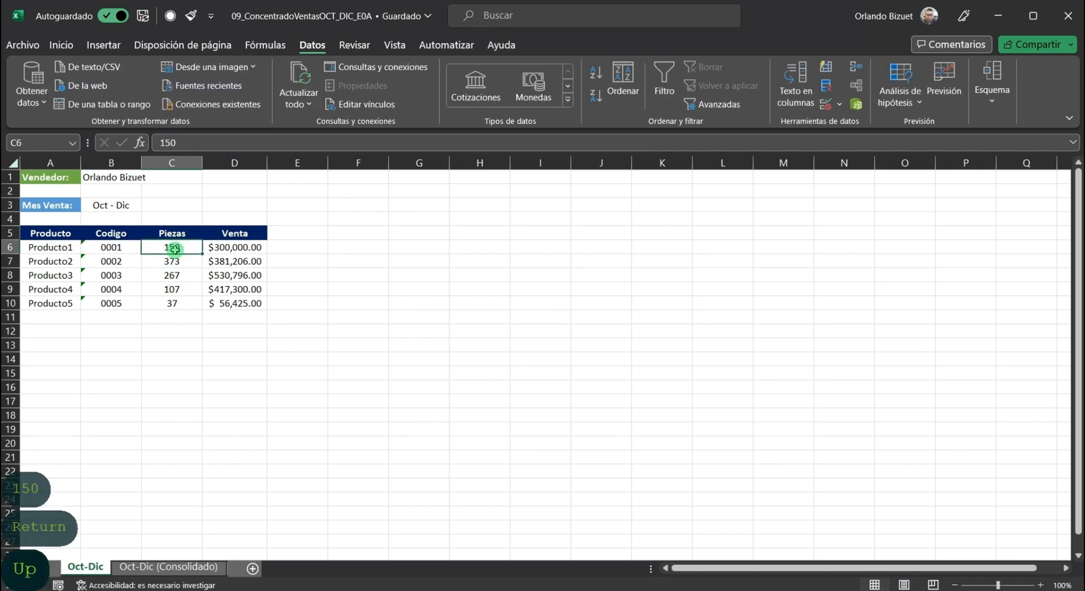
{"action": "key", "text": "ctrl+z"}
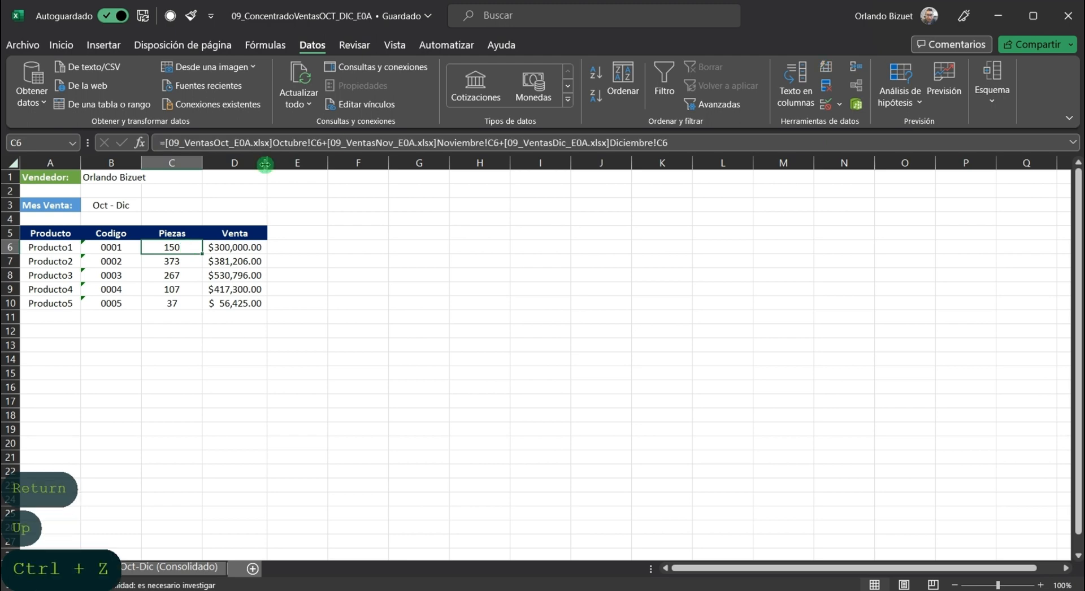
Step: Open the October source workbook 09_VentasOct_E0A from the link editor and return to the consolidated workbook
{"action": "left_click", "coordinate": [358, 105]}
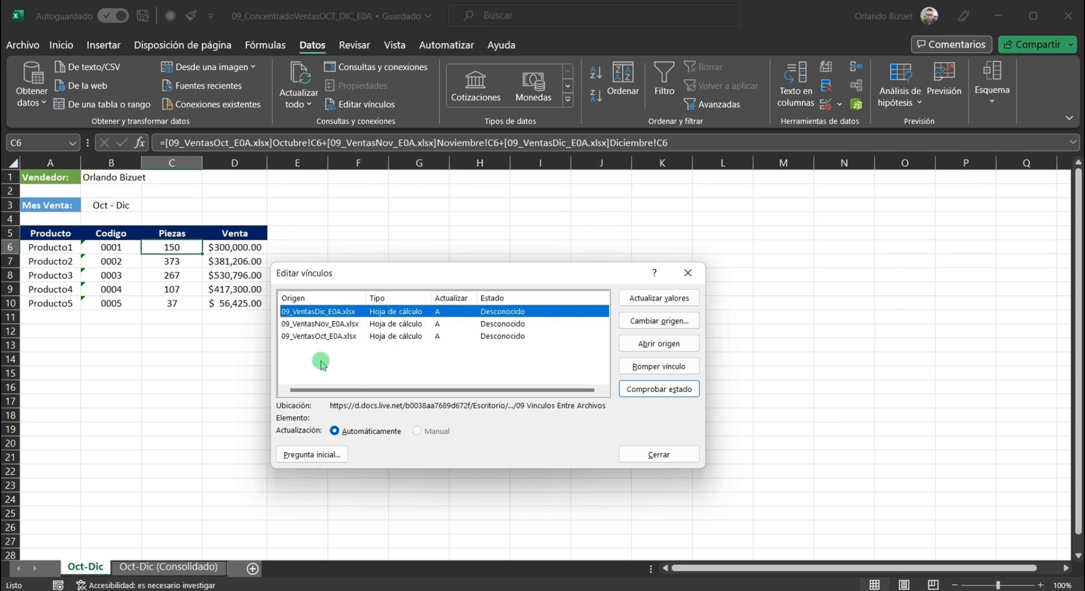
{"action": "left_click", "coordinate": [320, 339]}
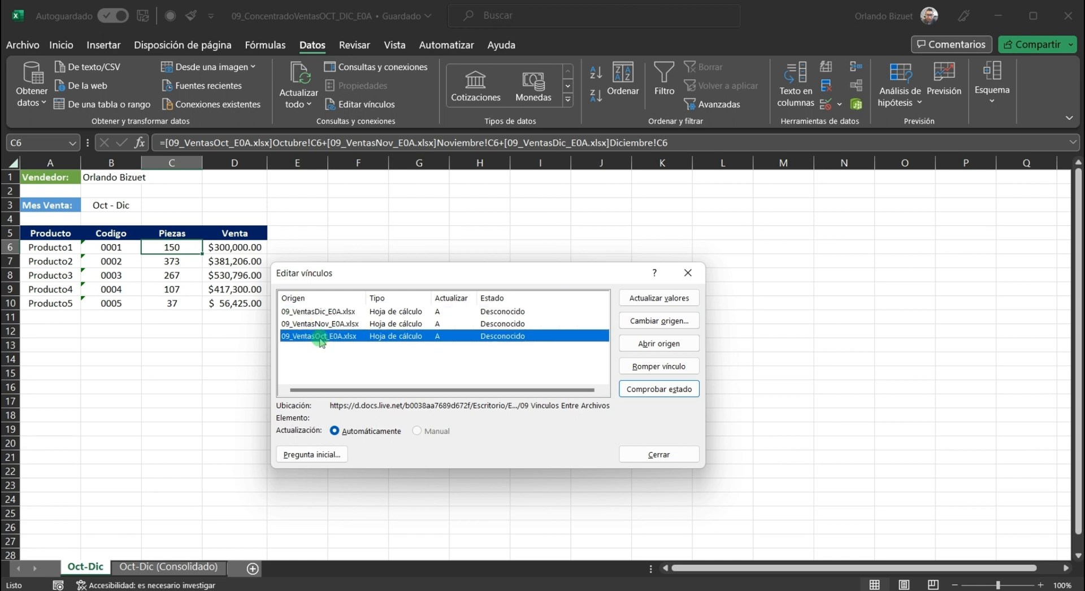
{"action": "left_click", "coordinate": [647, 345]}
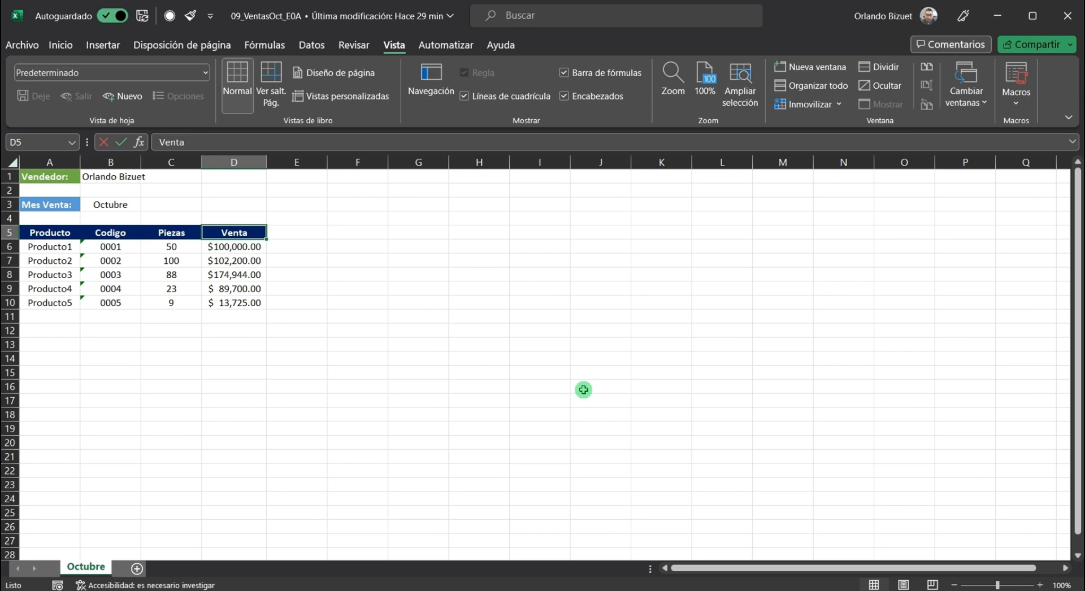
{"action": "left_click", "coordinate": [997, 16]}
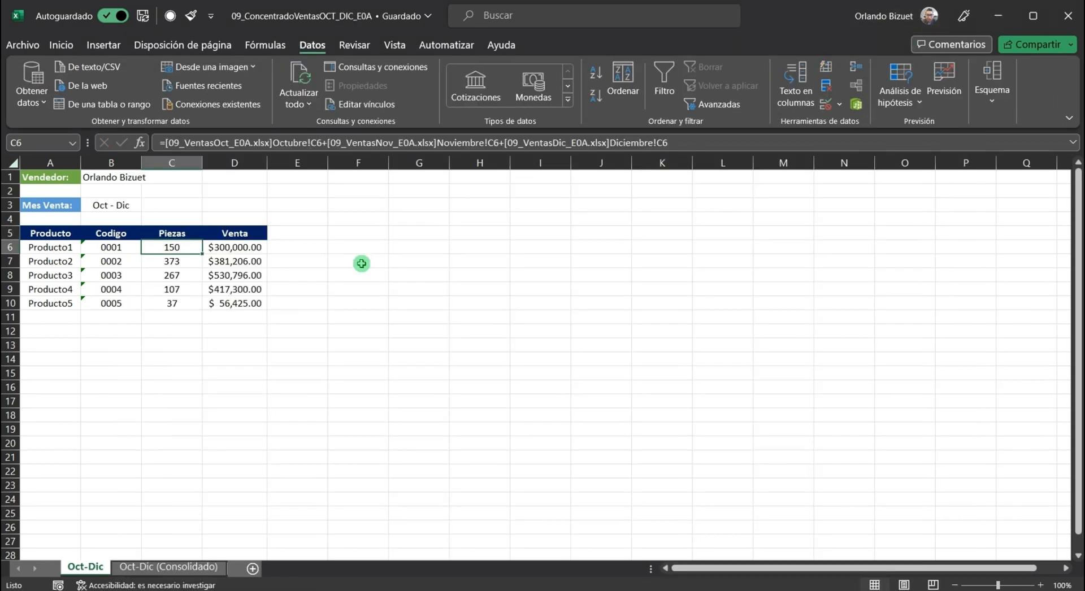
Step: View the files available as a replacement source for the 09_VentasDic_E0A.xlsx link and cancel the source change
{"action": "left_click", "coordinate": [331, 104]}
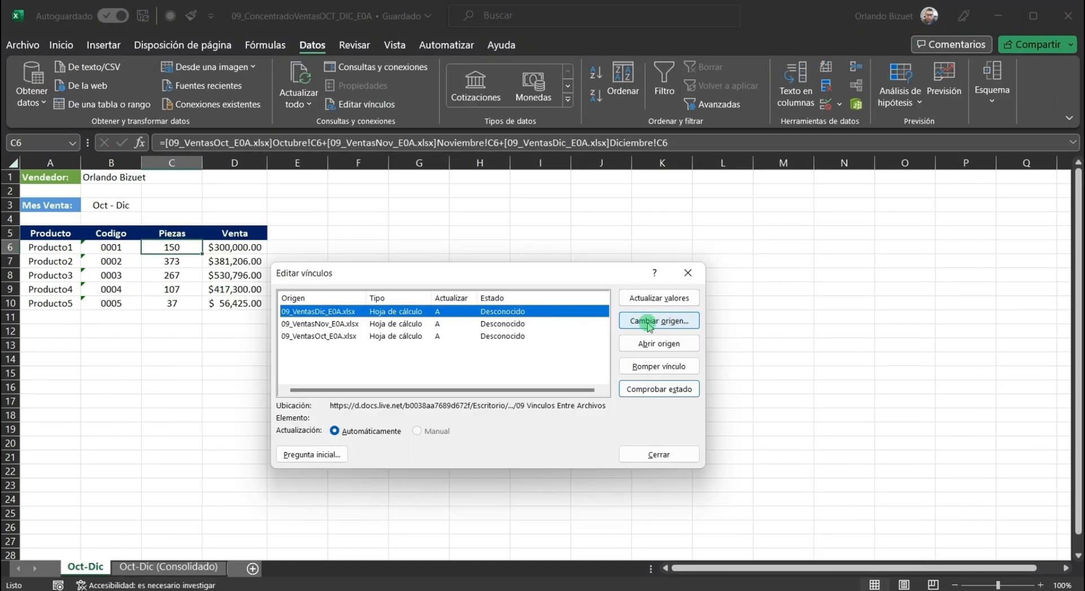
{"action": "left_click", "coordinate": [656, 324]}
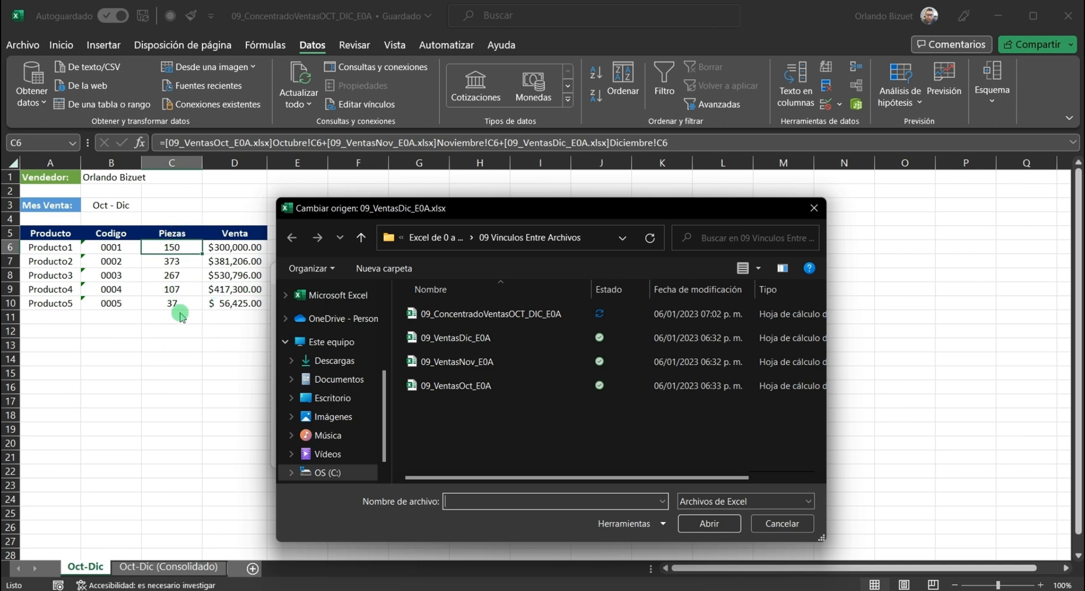
{"action": "left_click", "coordinate": [814, 207]}
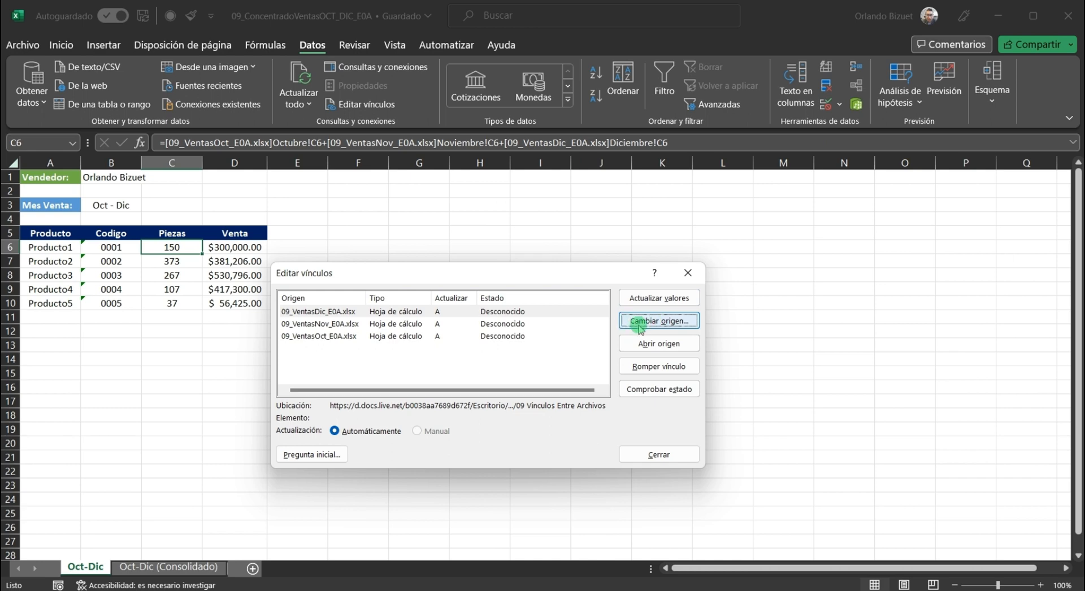
Step: Update the linked values from the December, November and October source files
{"action": "left_click", "coordinate": [653, 299]}
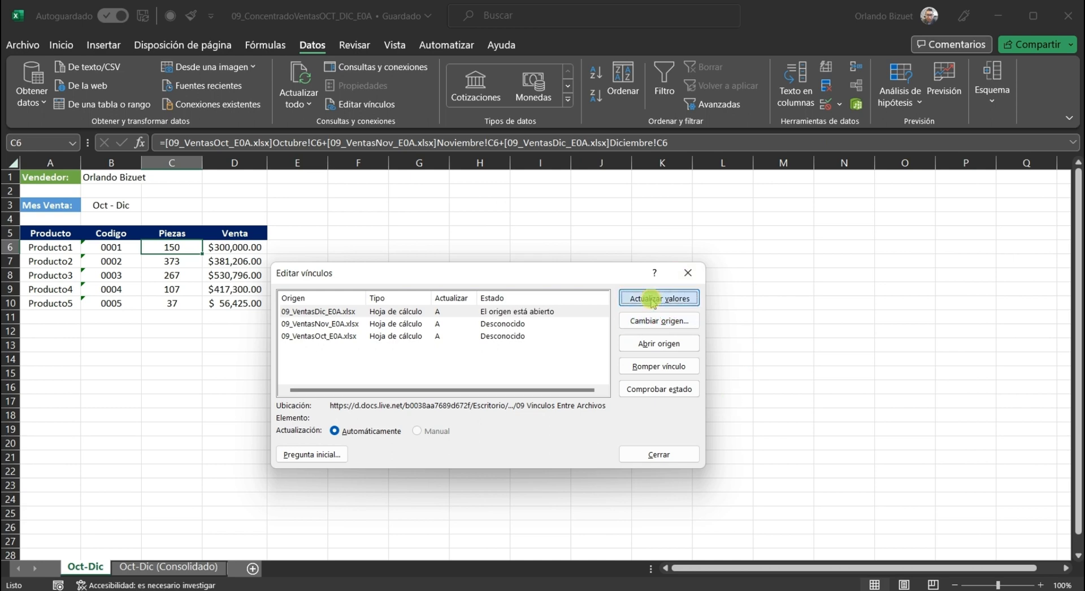
{"action": "left_click", "coordinate": [341, 337], "text": "shift"}
{"action": "left_click", "coordinate": [651, 293]}
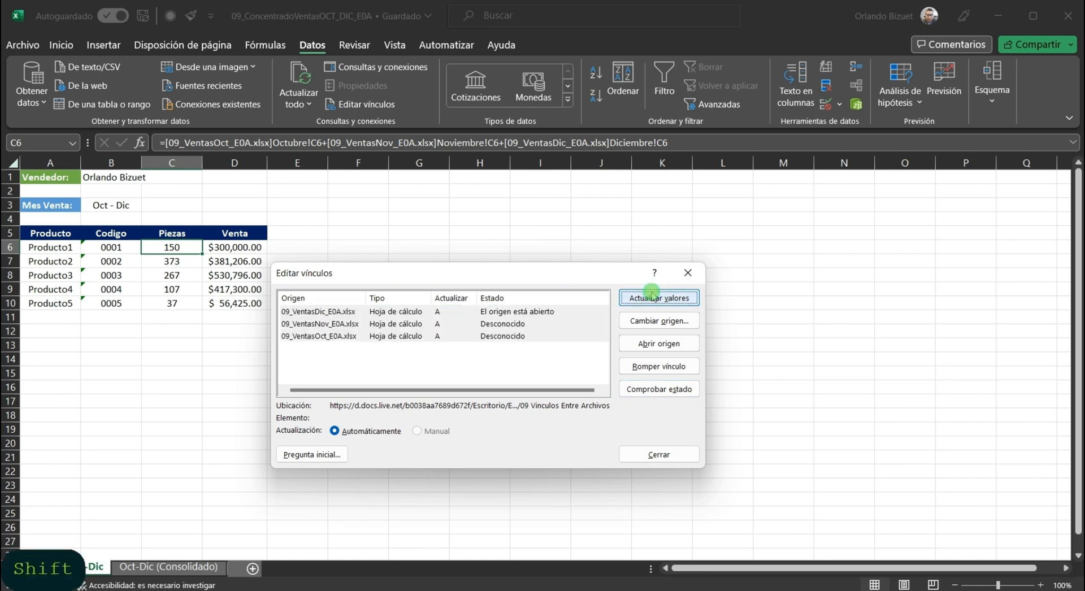
{"action": "left_click", "coordinate": [389, 353]}
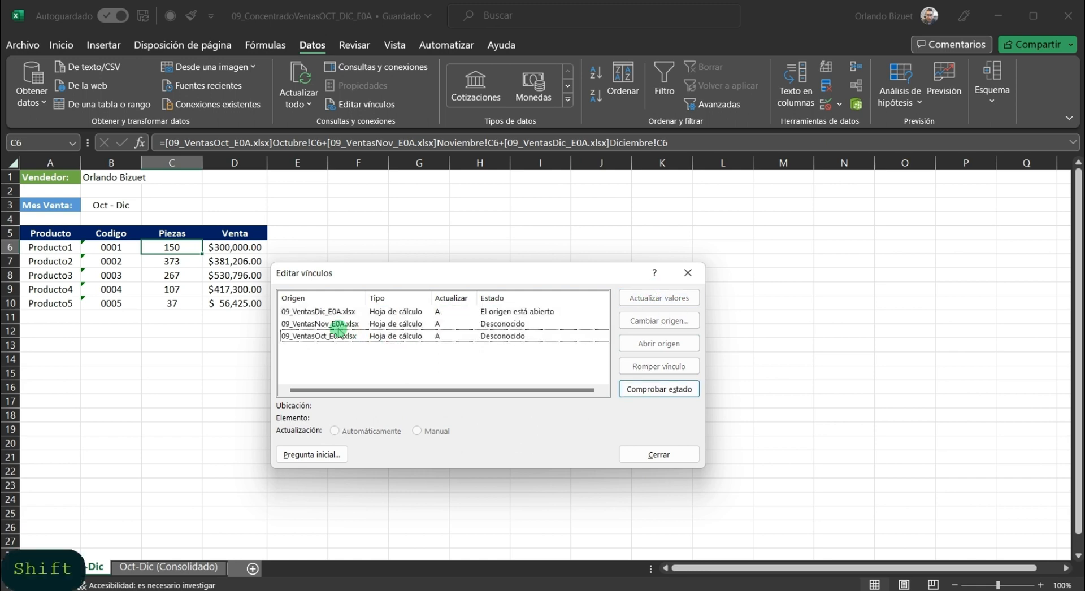
{"action": "left_click", "coordinate": [339, 325]}
{"action": "left_click", "coordinate": [655, 298]}
{"action": "left_click", "coordinate": [333, 336]}
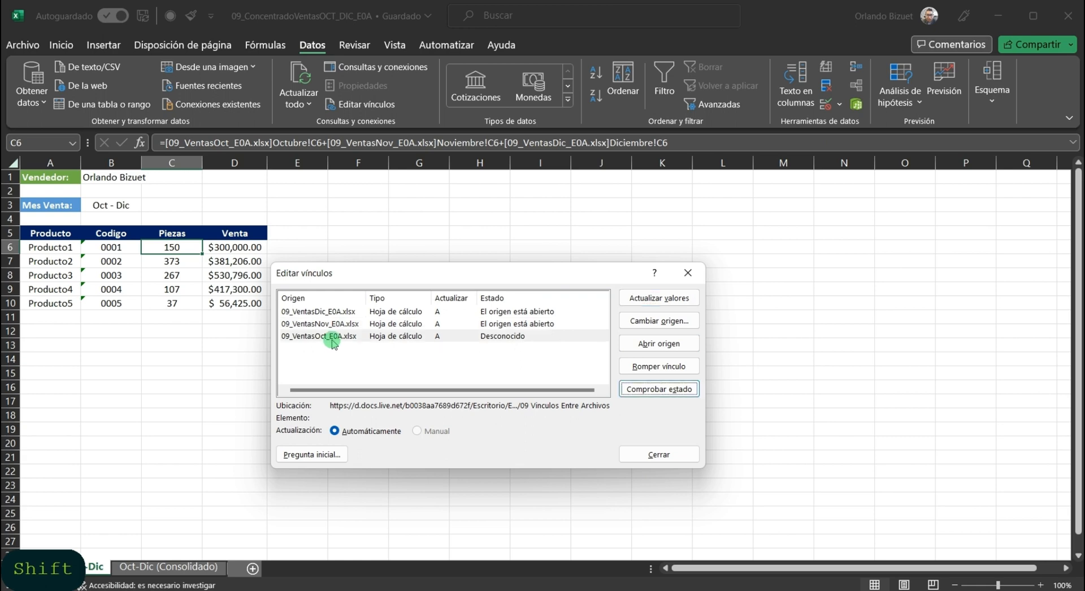
{"action": "left_click", "coordinate": [672, 298]}
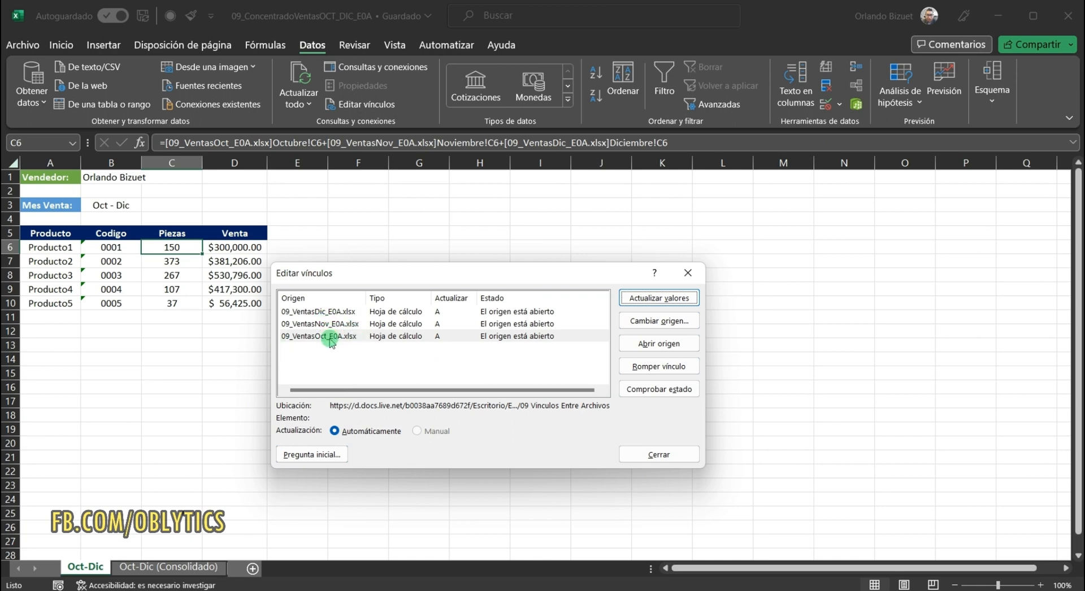
Step: Examine the October, November and December source entries and their status in the link editor
{"action": "left_click", "coordinate": [319, 312]}
{"action": "left_click", "coordinate": [320, 336]}
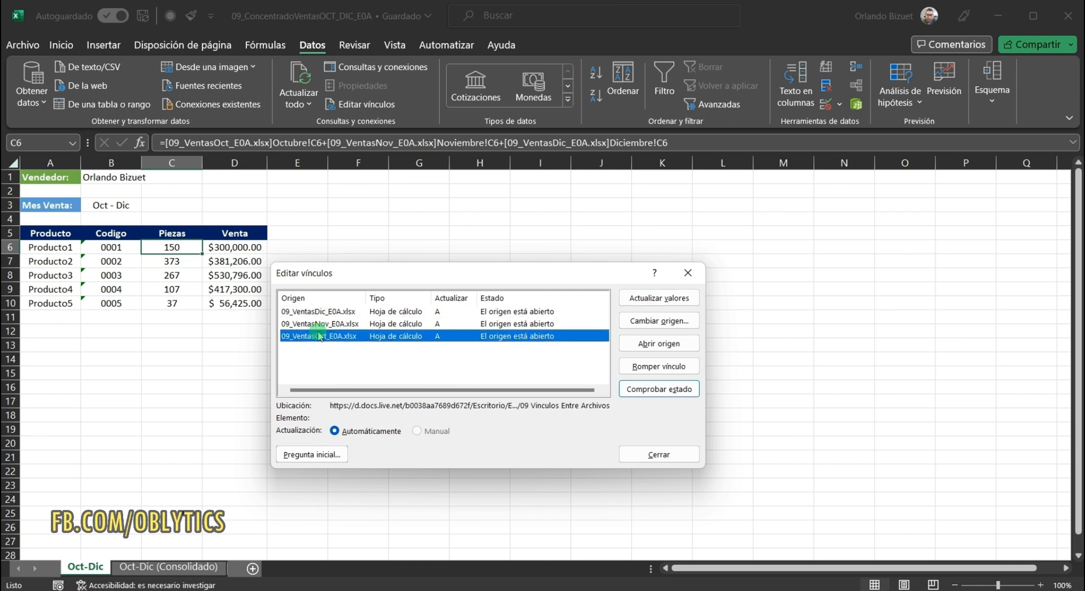
{"action": "left_click", "coordinate": [320, 325]}
{"action": "left_click", "coordinate": [318, 313]}
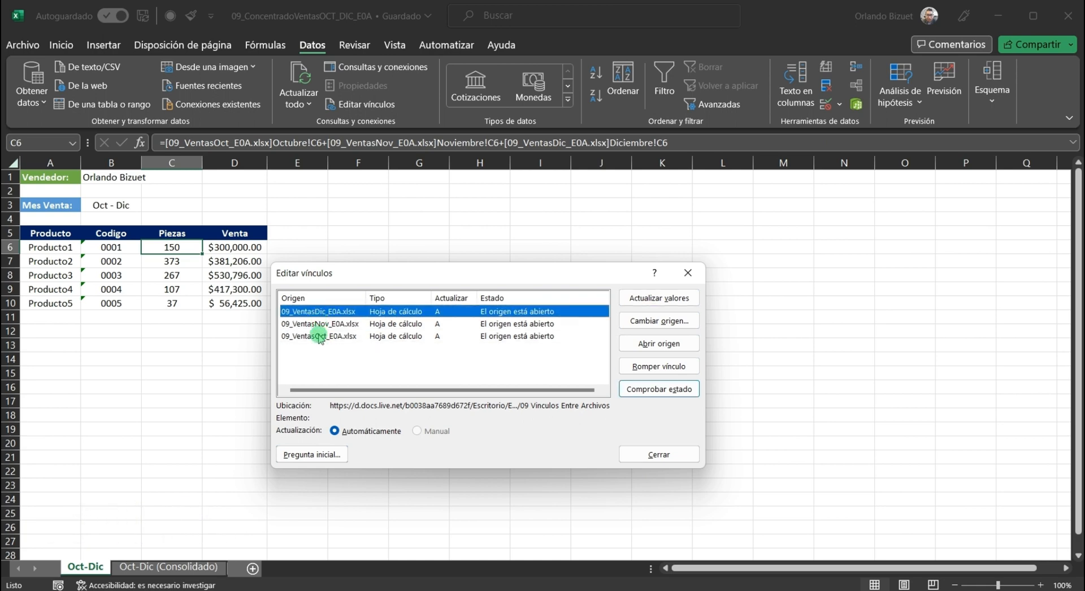
{"action": "left_click", "coordinate": [318, 336]}
{"action": "left_click", "coordinate": [315, 313]}
{"action": "left_click", "coordinate": [316, 312]}
{"action": "left_click", "coordinate": [314, 324]}
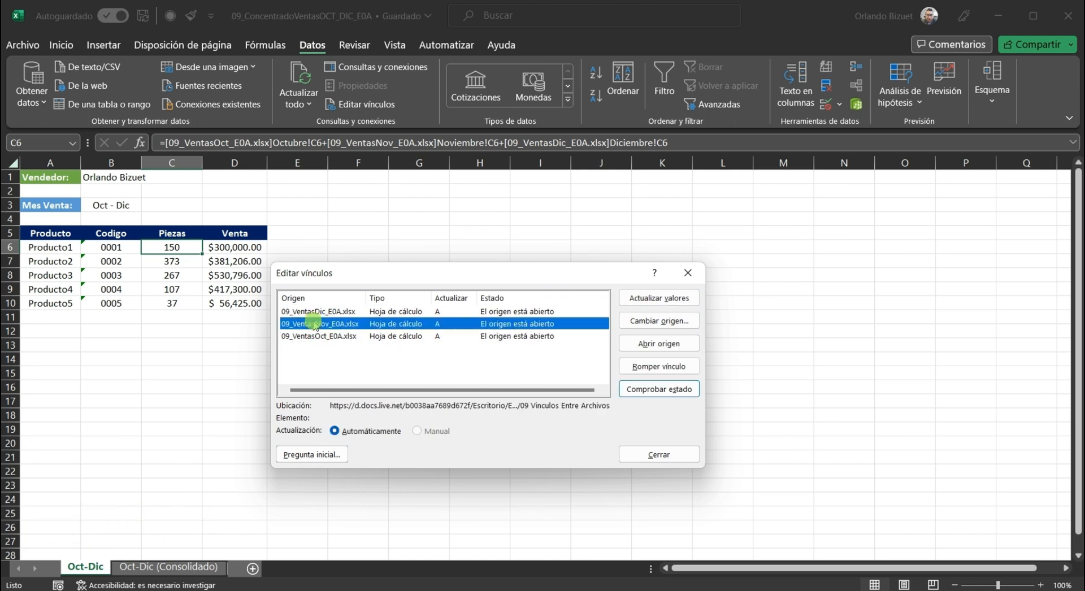
{"action": "left_click", "coordinate": [310, 338]}
{"action": "left_click", "coordinate": [312, 313]}
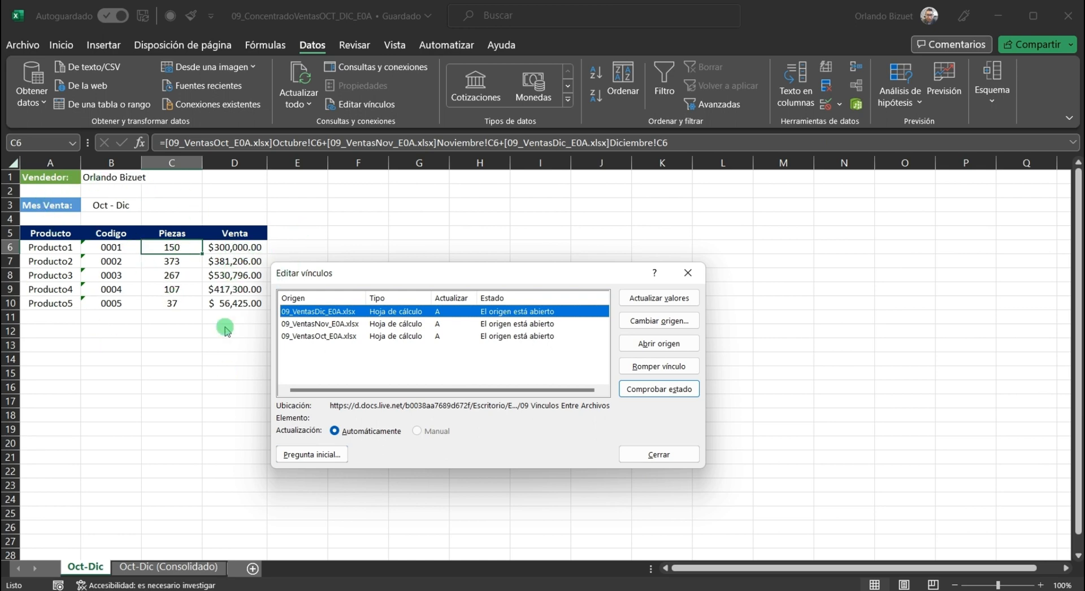
Step: Examine the startup prompt options for updating links, cancel them, and close the link editor after reviewing the sources
{"action": "left_click", "coordinate": [336, 455]}
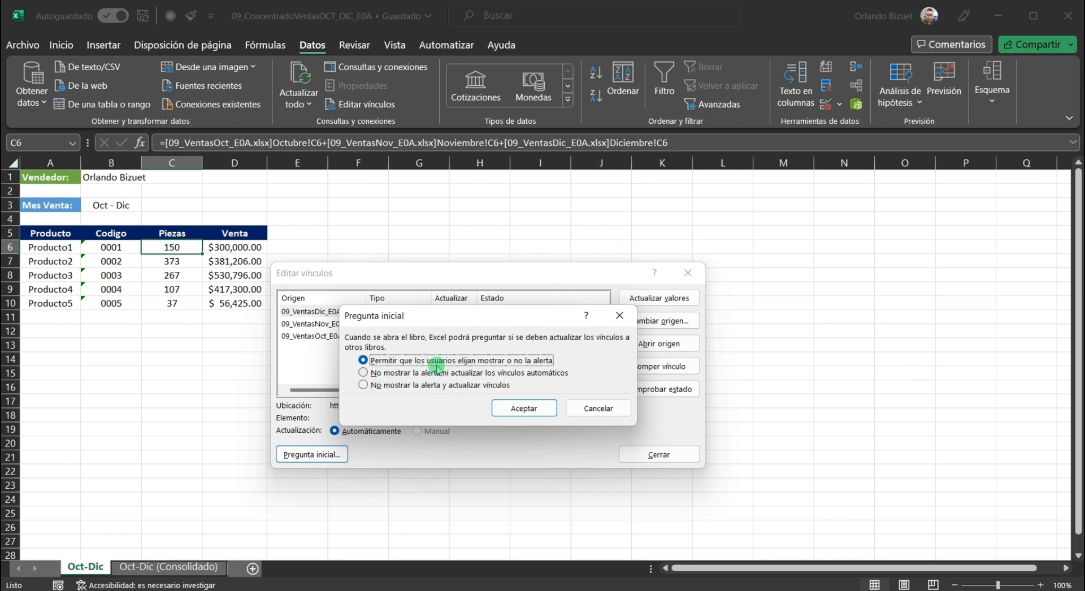
{"action": "left_click", "coordinate": [583, 406]}
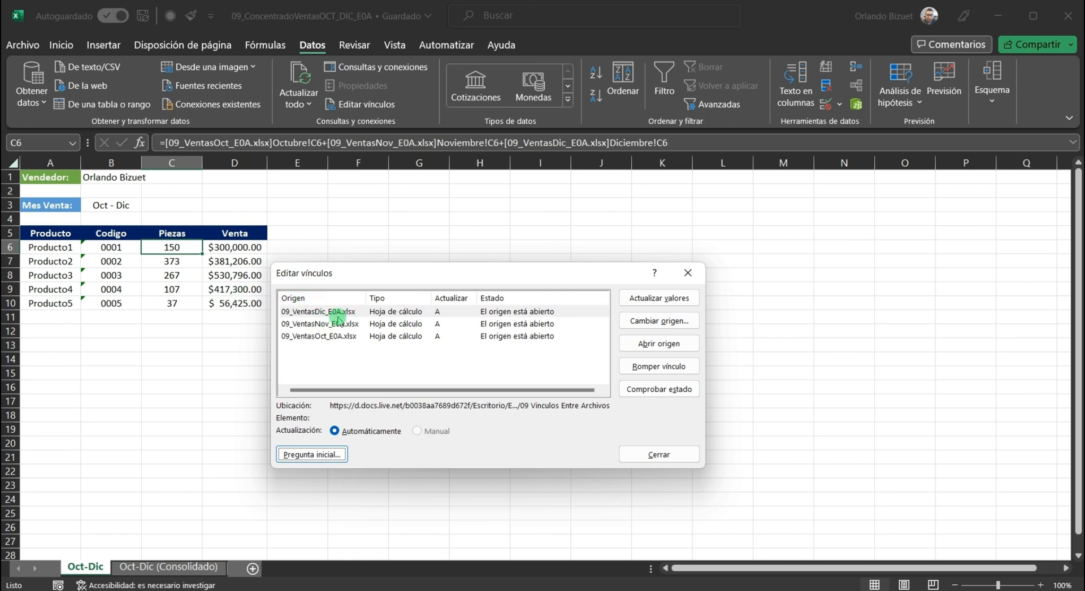
{"action": "left_click", "coordinate": [337, 312]}
{"action": "left_click", "coordinate": [336, 324]}
{"action": "left_click", "coordinate": [331, 340]}
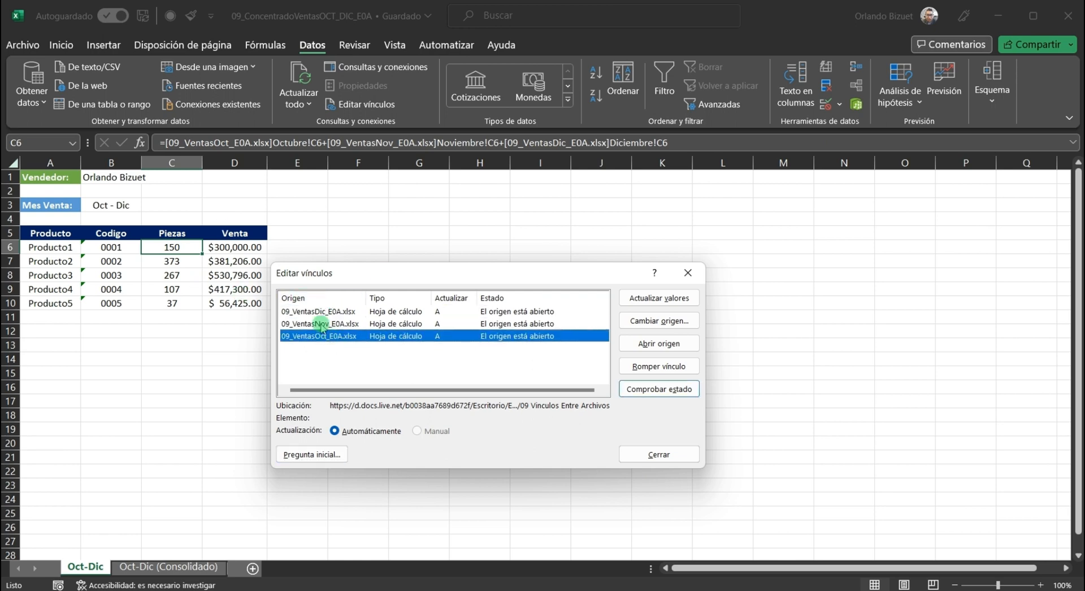
{"action": "left_click", "coordinate": [315, 313]}
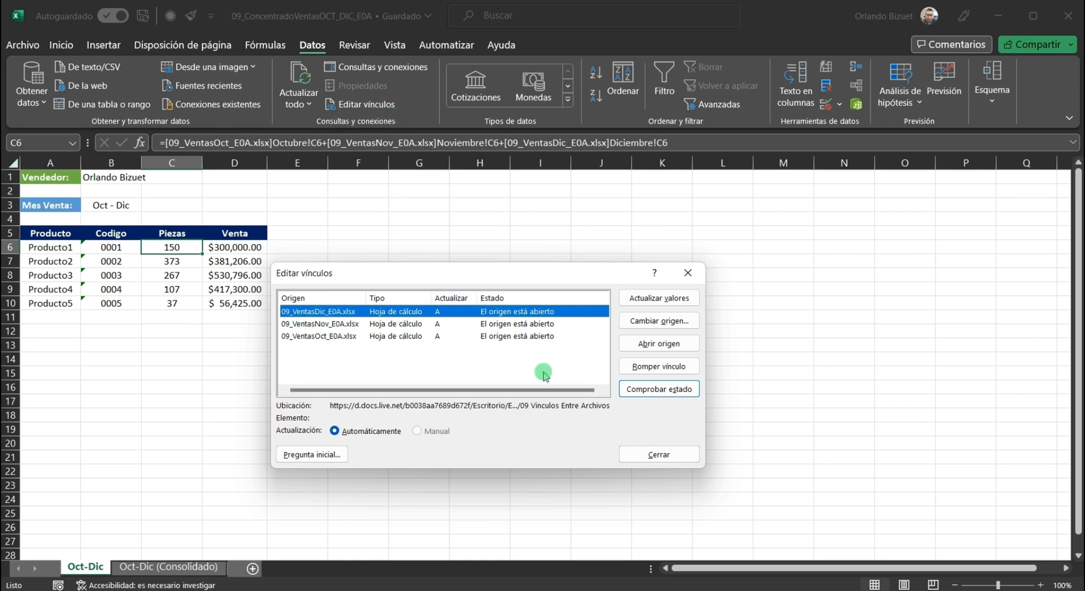
{"action": "left_click", "coordinate": [636, 457]}
Step: Select the topic 9.3 Consolidacion de datos row in the 00_Temario_E0A_OB workbook and return to the 09_ConcentradoVentasOCT_DIC_E0A workbook
{"action": "key", "text": "alt+Tab"}
{"action": "key", "text": "alt+Tab"}
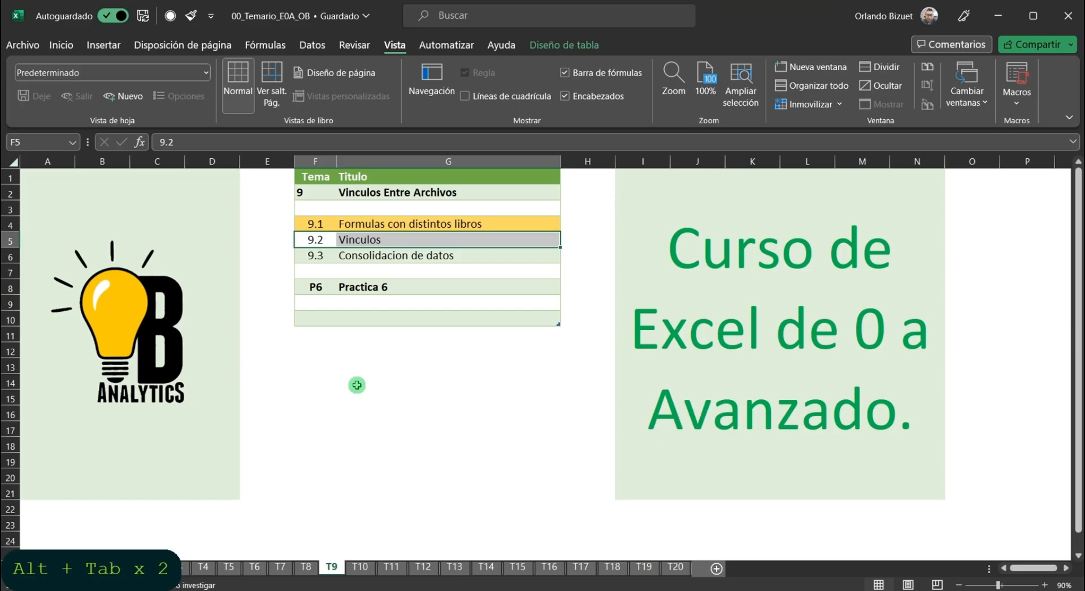
{"action": "left_click", "coordinate": [329, 257]}
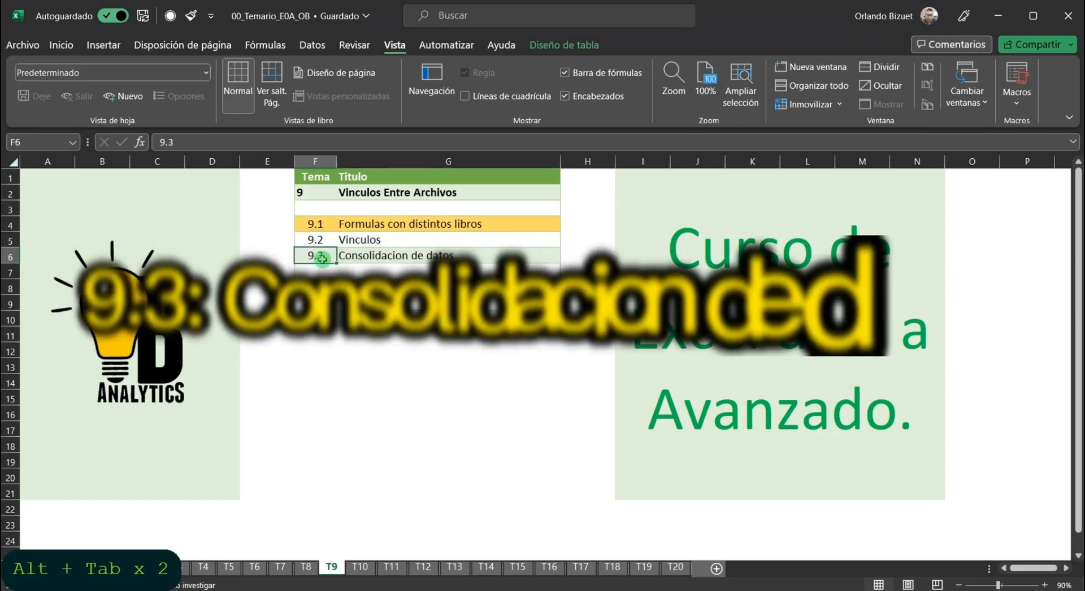
{"action": "key", "text": "shift+Right"}
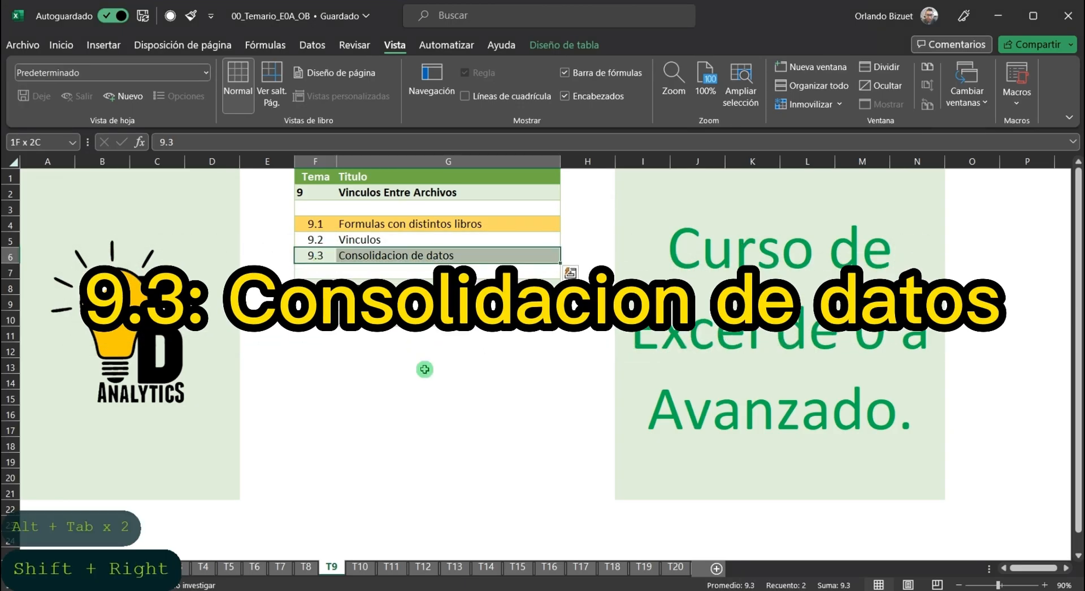
{"action": "key", "text": "alt+Tab"}
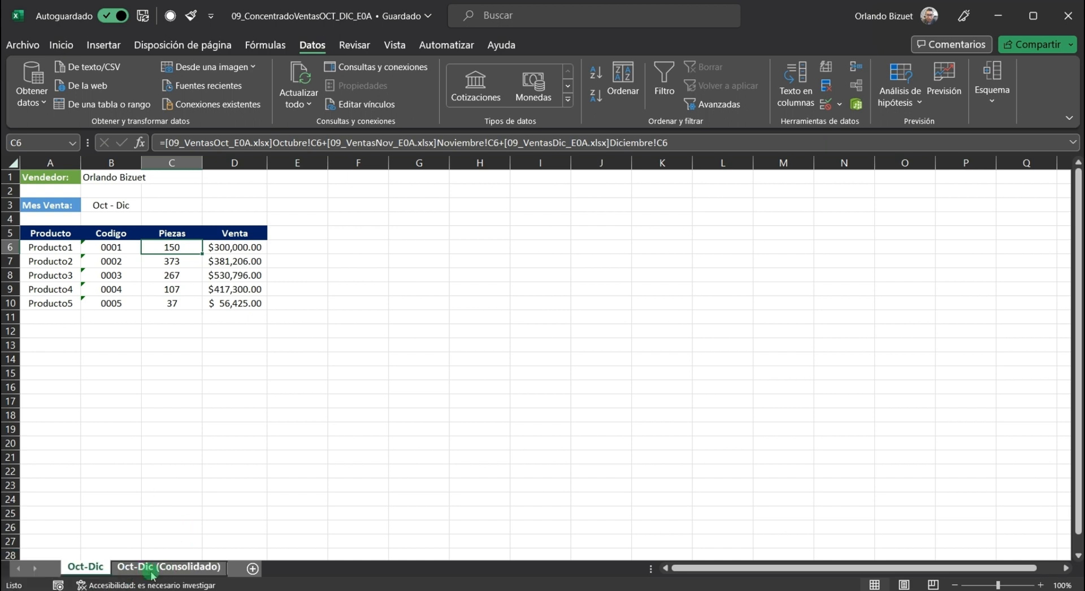
Step: Select cell C6 on the Oct-Dic (Consolidado) sheet and compare its empty table with the formula-based Oct-Dic sheet
{"action": "left_click", "coordinate": [192, 572]}
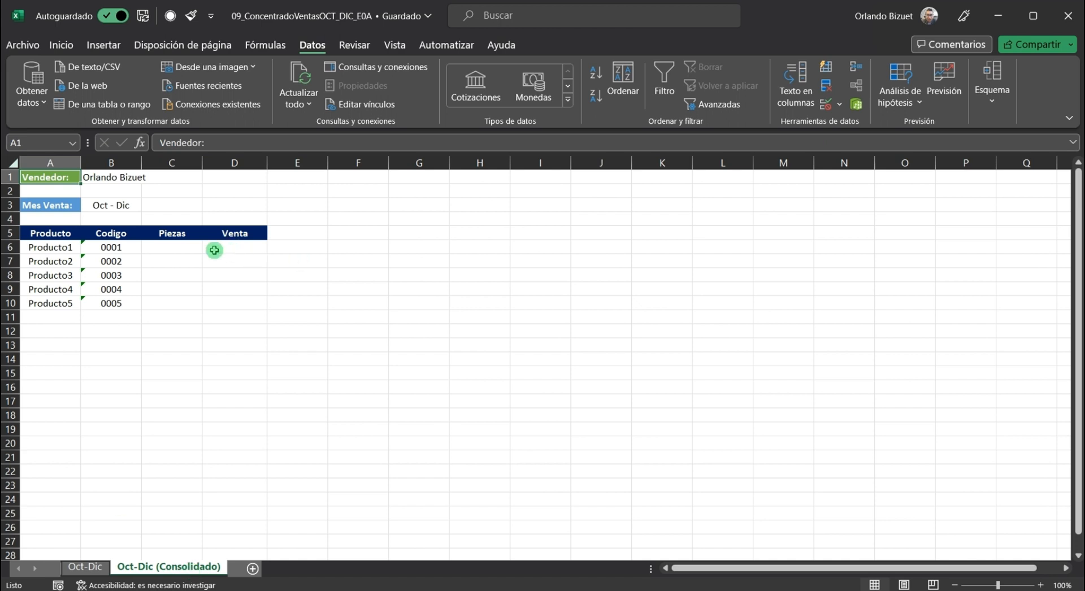
{"action": "left_click", "coordinate": [196, 252]}
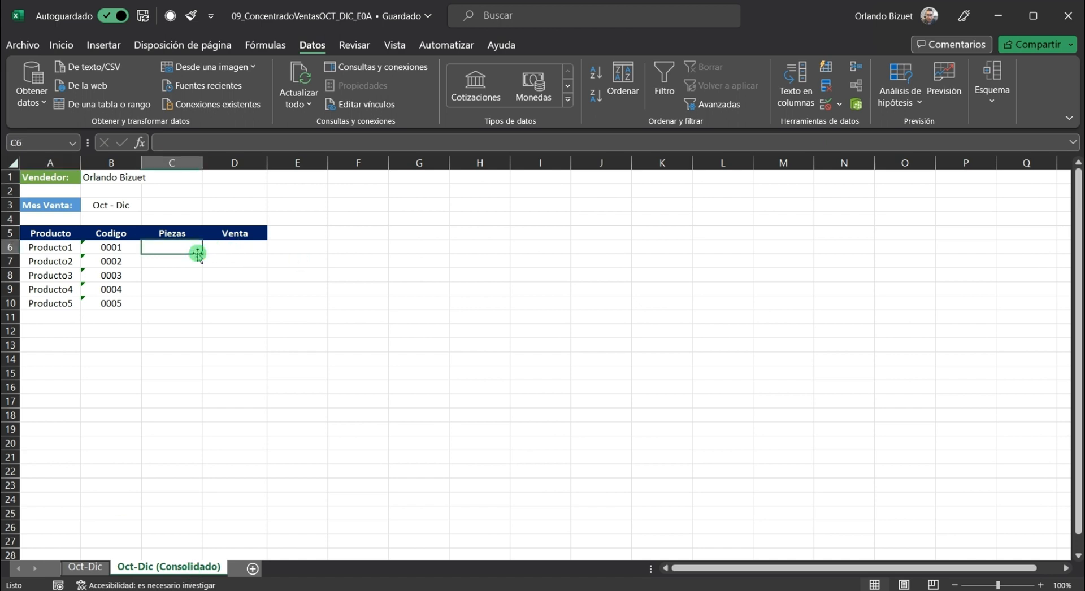
{"action": "left_click", "coordinate": [87, 570]}
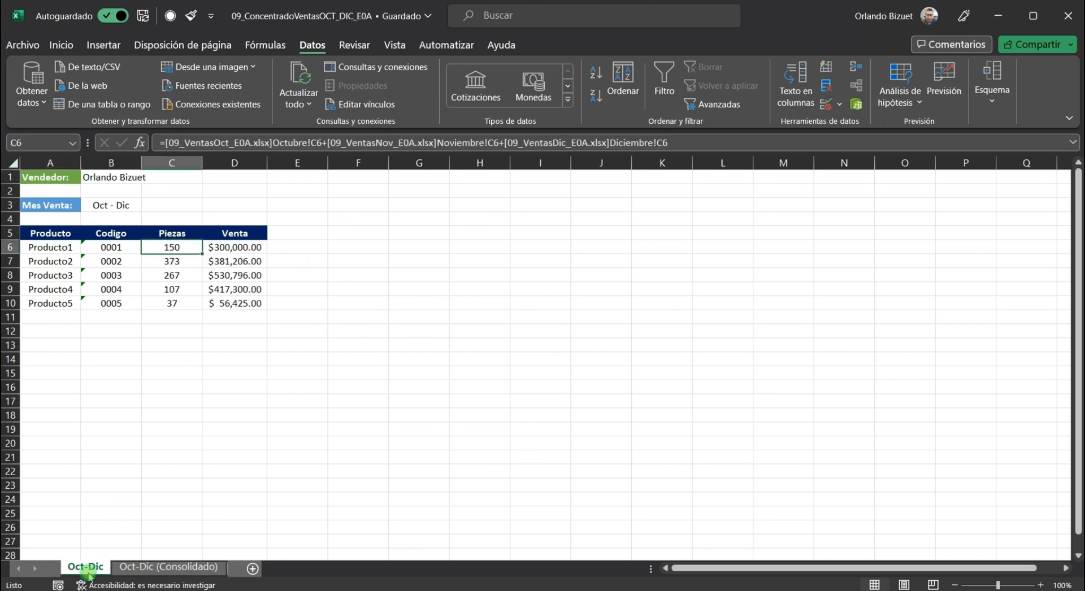
{"action": "left_click", "coordinate": [178, 565]}
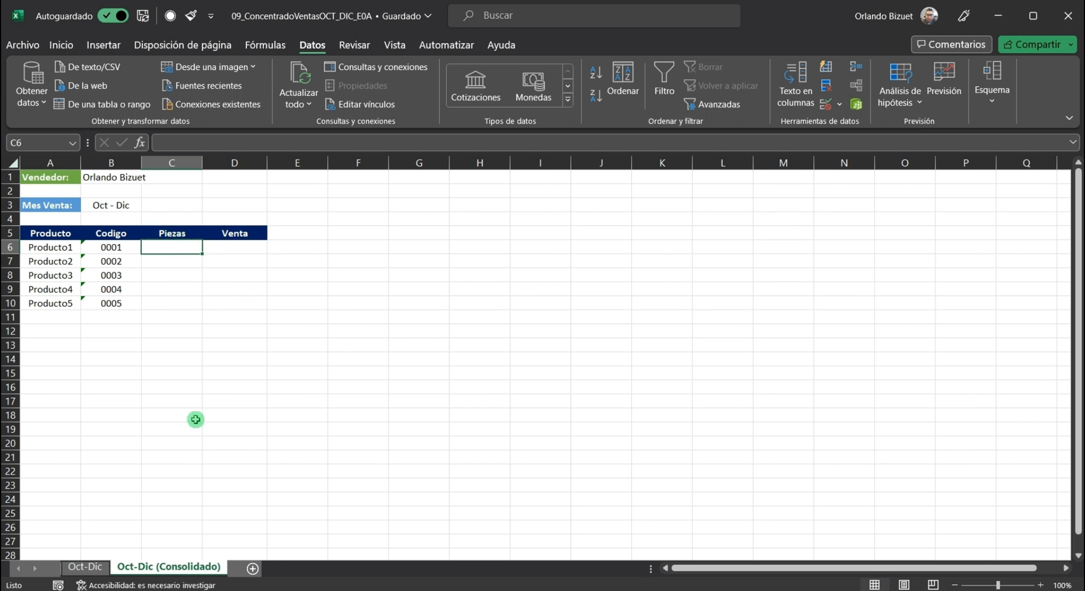
{"action": "left_click", "coordinate": [89, 565]}
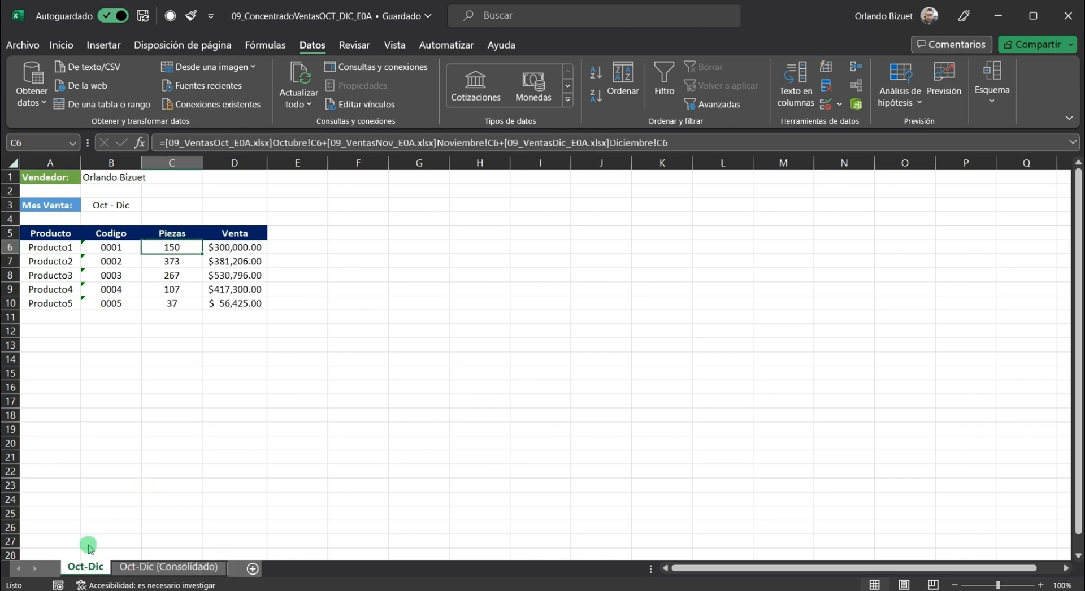
{"action": "left_click", "coordinate": [186, 566]}
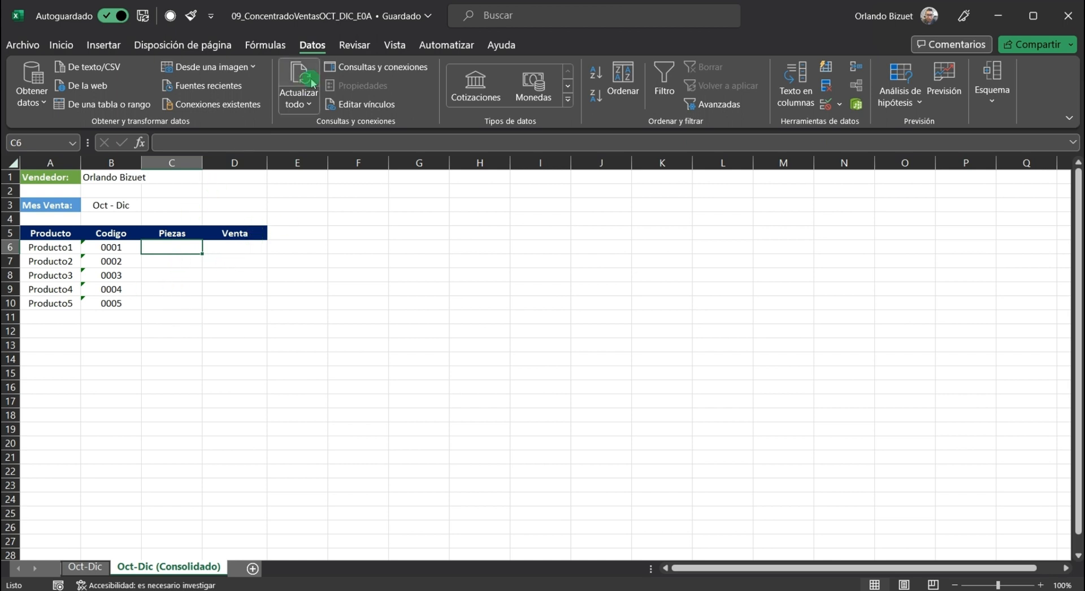
Step: Start a data consolidation at cell C6 using the Suma function
{"action": "left_click", "coordinate": [856, 69]}
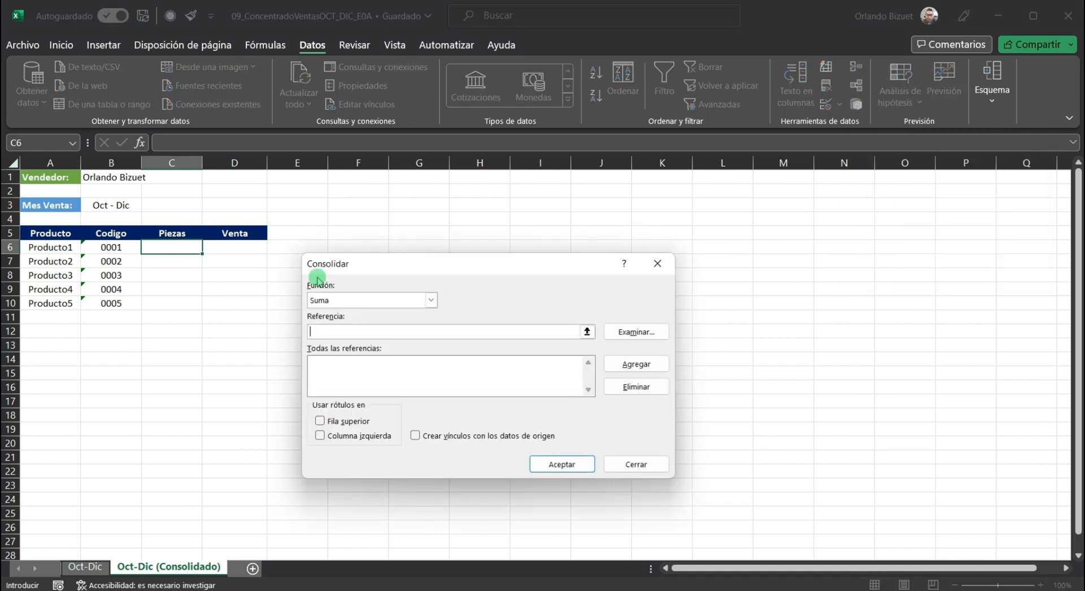
{"action": "left_click", "coordinate": [342, 301]}
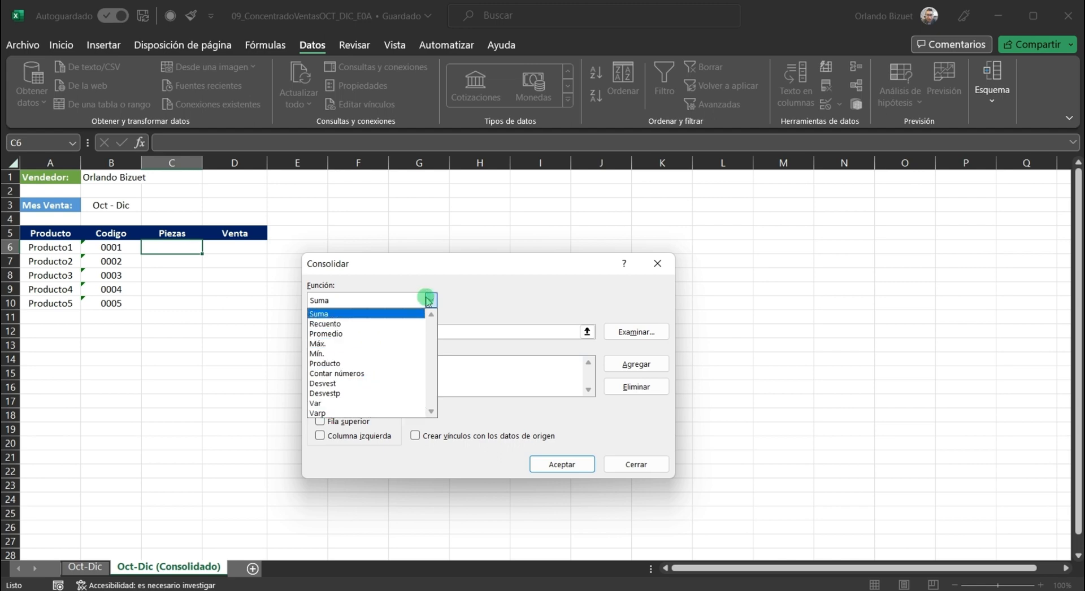
{"action": "left_click", "coordinate": [396, 314]}
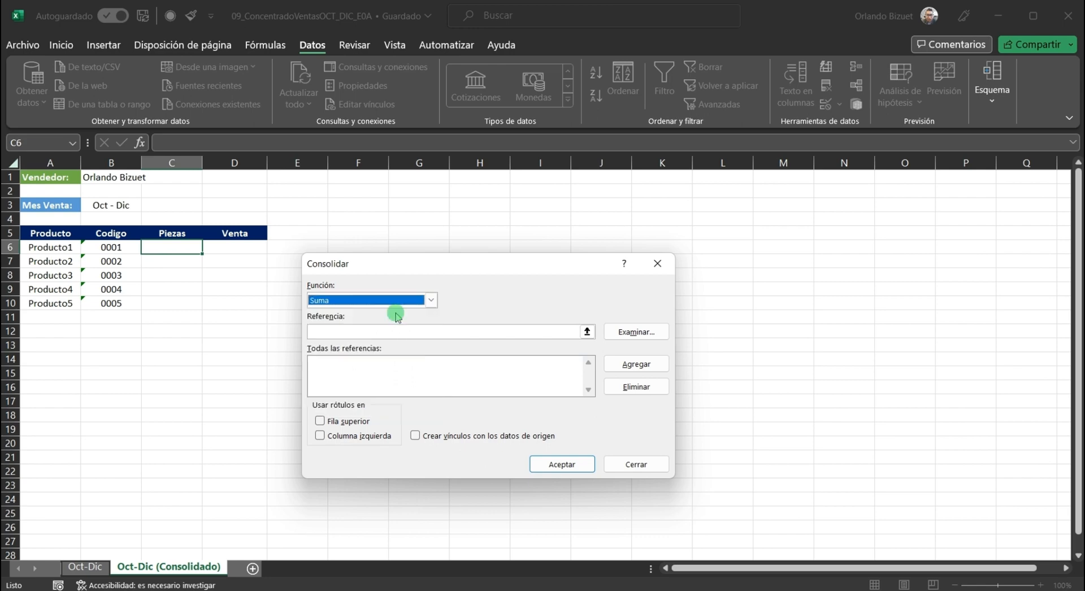
Step: Add the October pieces and sales, Octubre!$C$6:$D$10 in 09_VentasOct_E0A, to the consolidation references
{"action": "left_click", "coordinate": [404, 330]}
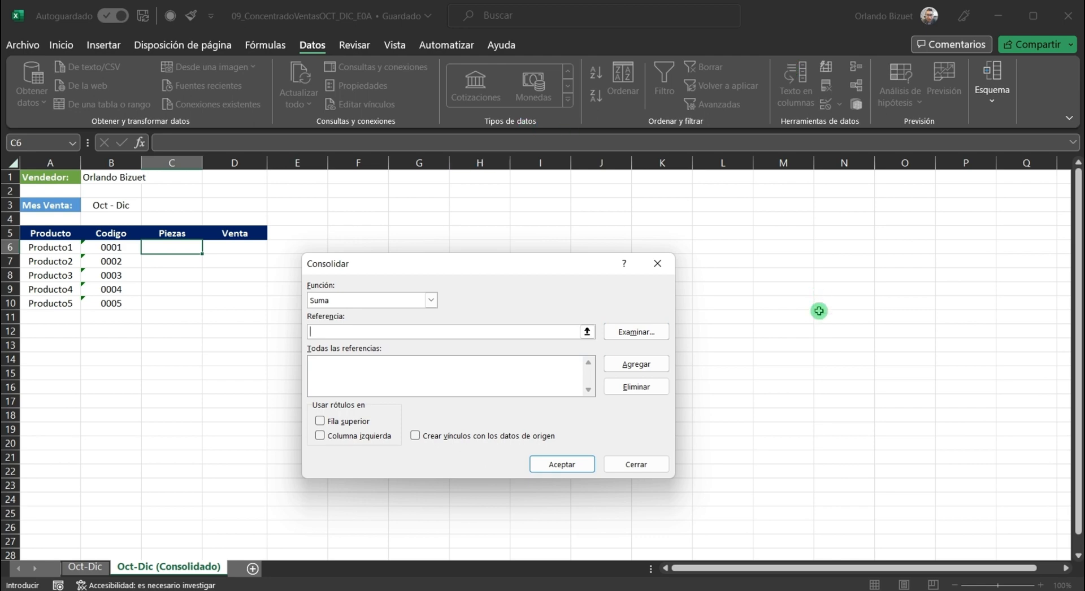
{"action": "left_click", "coordinate": [587, 332]}
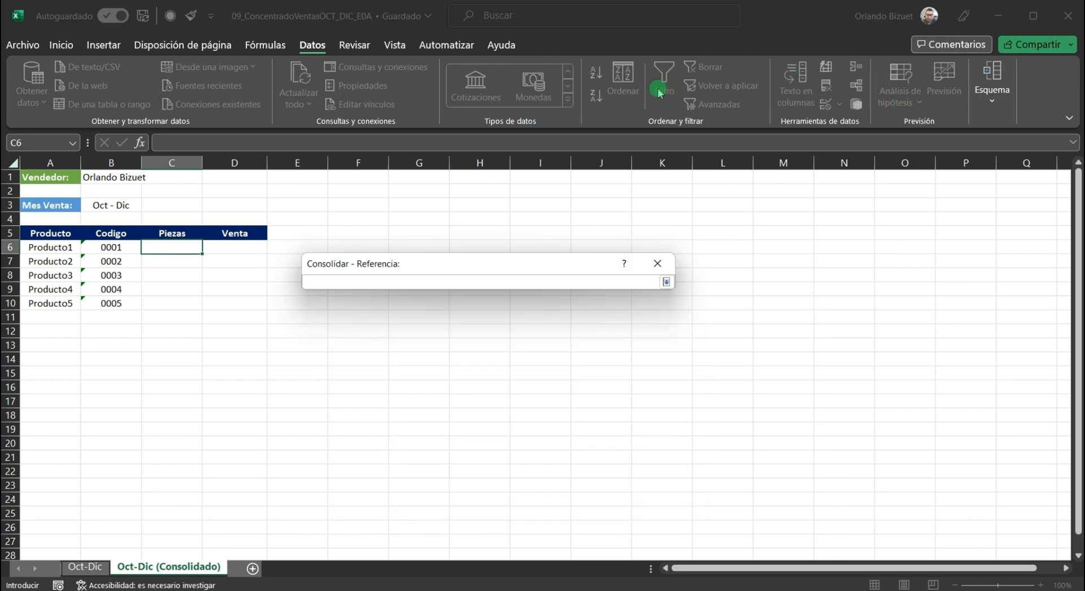
{"action": "left_click", "coordinate": [394, 45]}
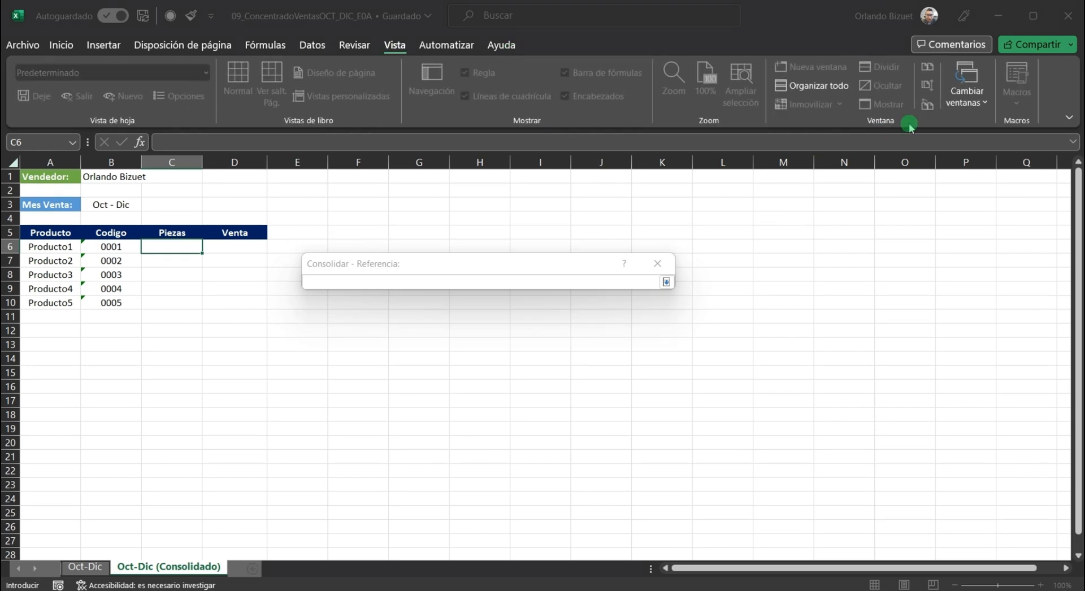
{"action": "left_click", "coordinate": [961, 102]}
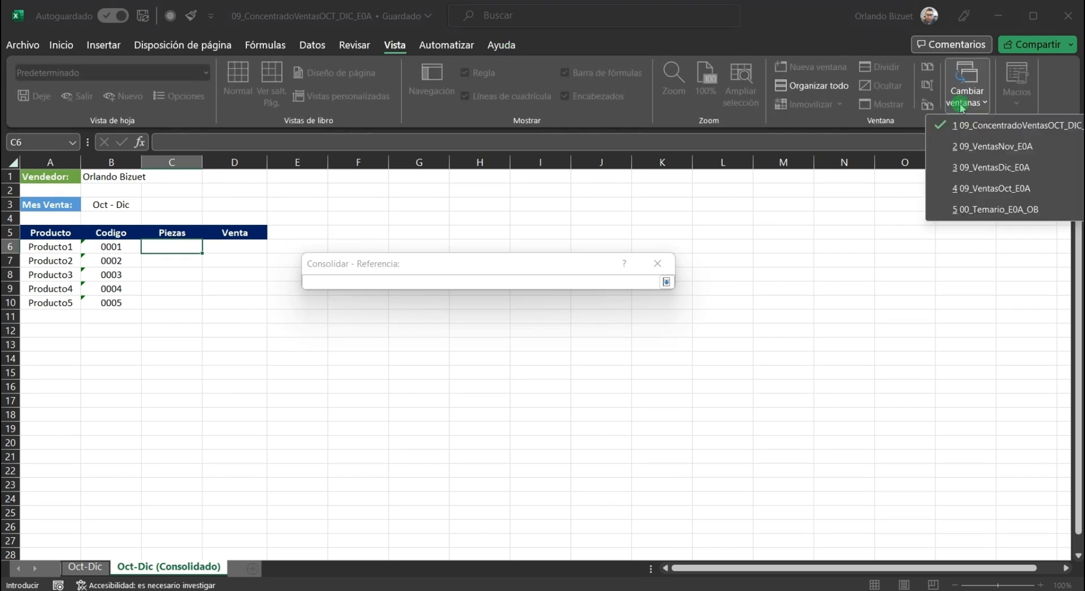
{"action": "left_click", "coordinate": [980, 188]}
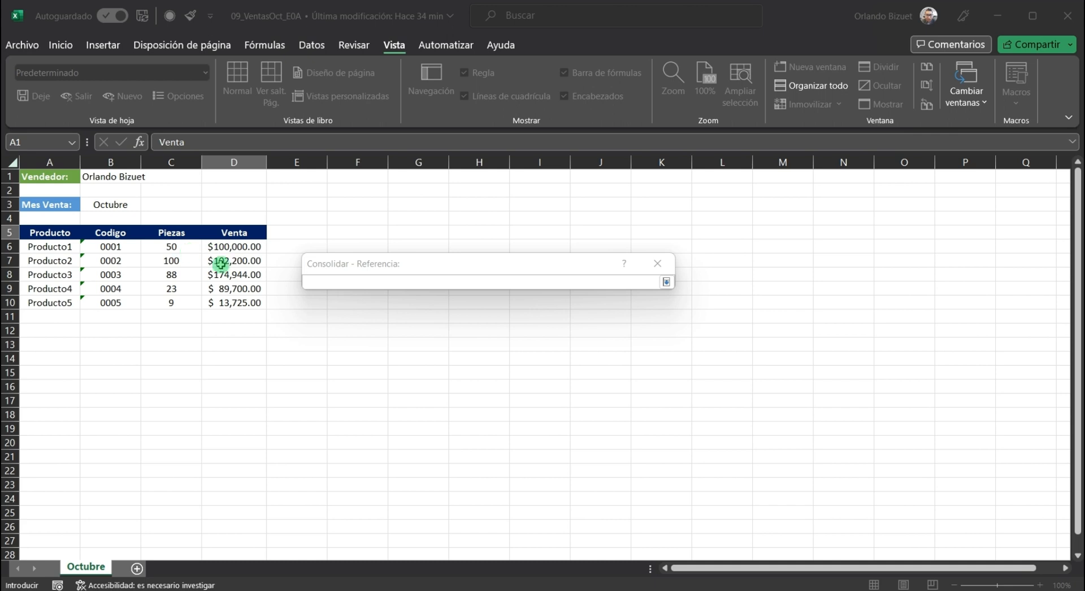
{"action": "left_click", "coordinate": [182, 249]}
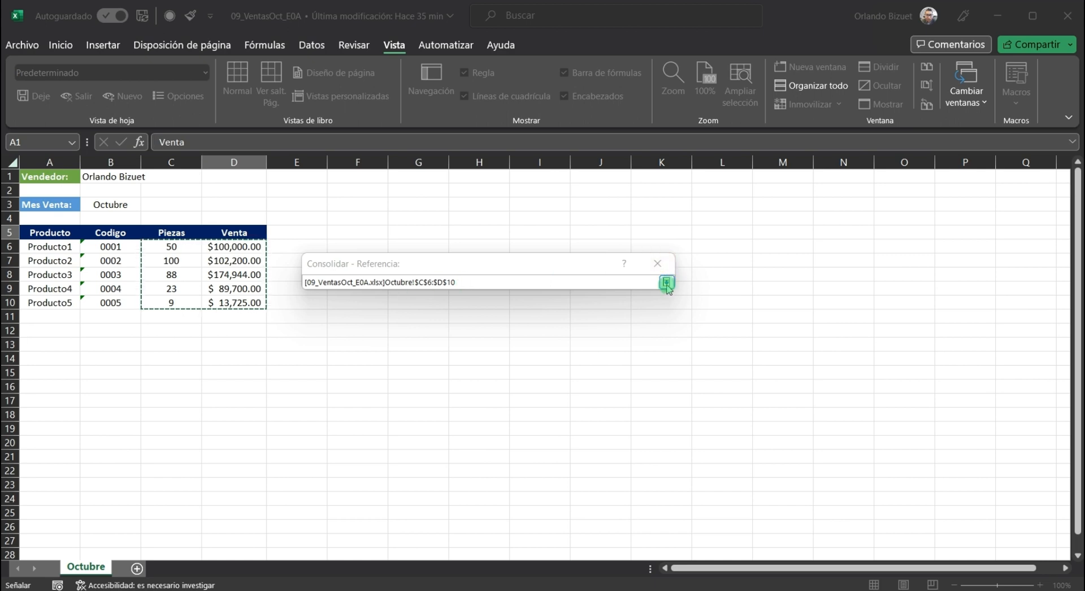
{"action": "left_click", "coordinate": [528, 282]}
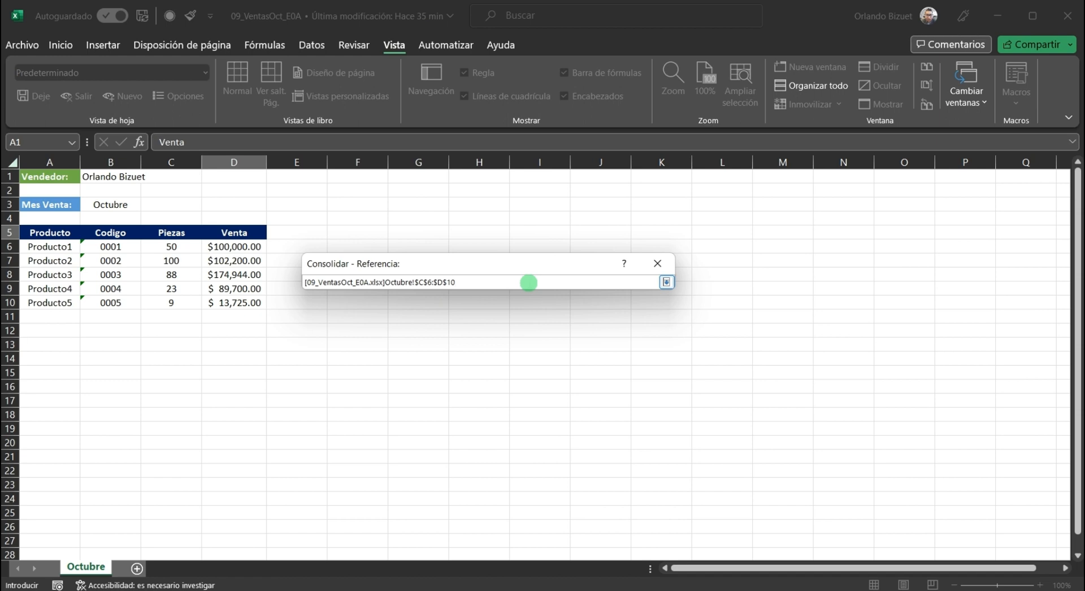
{"action": "key", "text": "Return"}
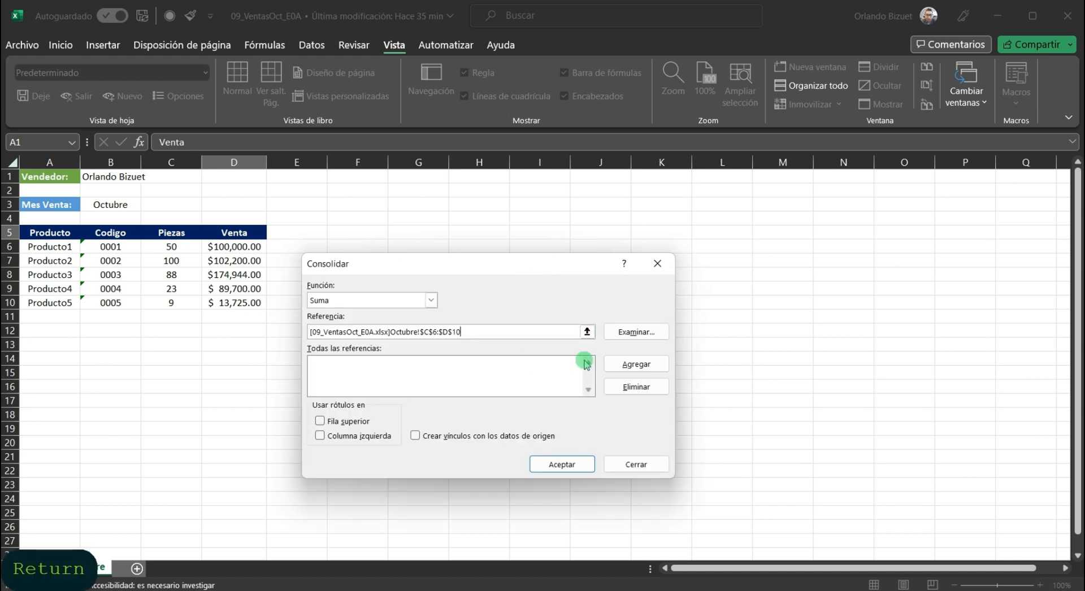
{"action": "left_click", "coordinate": [620, 365]}
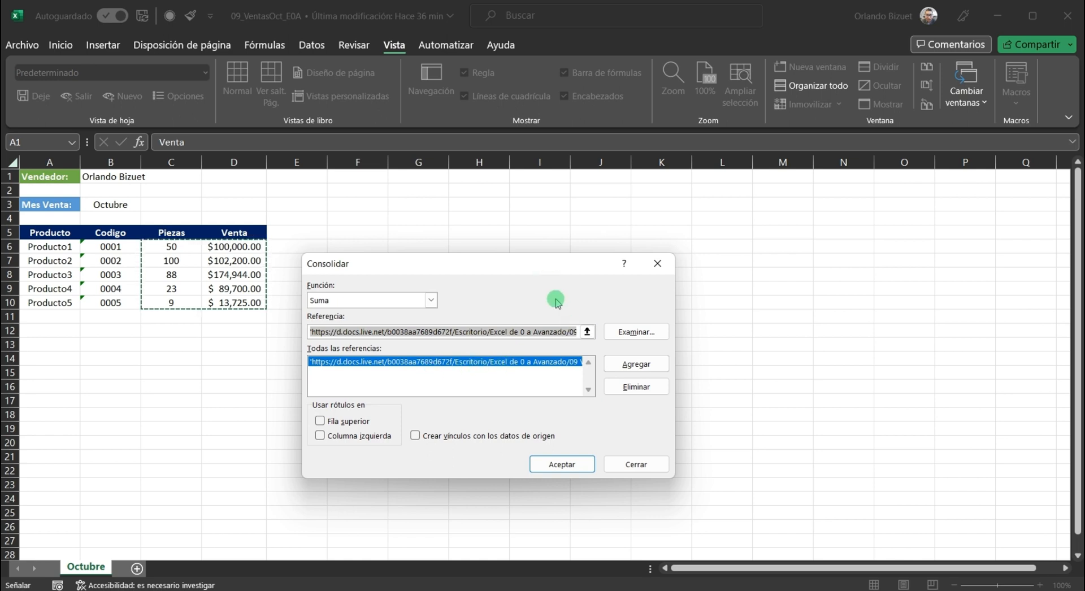
Step: Clear the October path from the consolidation's reference entry, keeping the reference already added to the list
{"action": "left_click", "coordinate": [558, 332]}
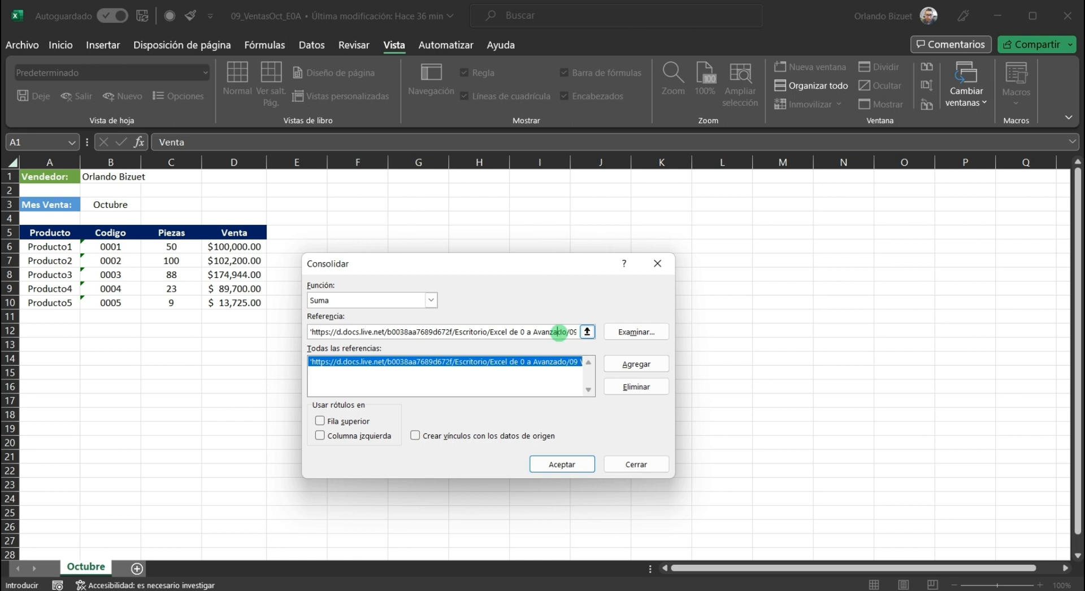
{"action": "left_click_drag", "start_coordinate": [558, 332], "coordinate": [327, 332]}
{"action": "key", "text": "BackSpace"}
{"action": "key", "text": "BackSpace"}
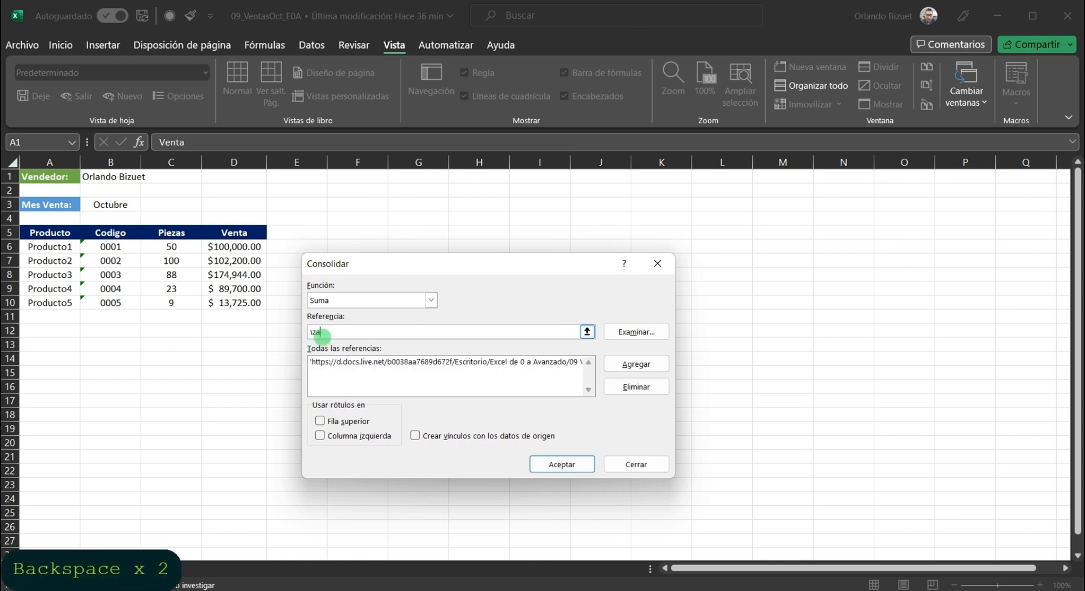
{"action": "key", "text": "BackSpace"}
{"action": "key", "text": "BackSpace"}
{"action": "key", "text": "BackSpace"}
{"action": "key", "text": "BackSpace"}
{"action": "key", "text": "BackSpace"}
{"action": "key", "text": "BackSpace"}
{"action": "key", "text": "BackSpace"}
{"action": "key", "text": "BackSpace"}
{"action": "key", "text": "BackSpace"}
{"action": "key", "text": "BackSpace"}
{"action": "key", "text": "BackSpace"}
{"action": "key", "text": "BackSpace"}
{"action": "key", "text": "BackSpace"}
{"action": "key", "text": "BackSpace"}
{"action": "key", "text": "BackSpace"}
{"action": "key", "text": "BackSpace"}
{"action": "key", "text": "BackSpace"}
{"action": "key", "text": "BackSpace"}
{"action": "key", "text": "BackSpace"}
{"action": "key", "text": "BackSpace"}
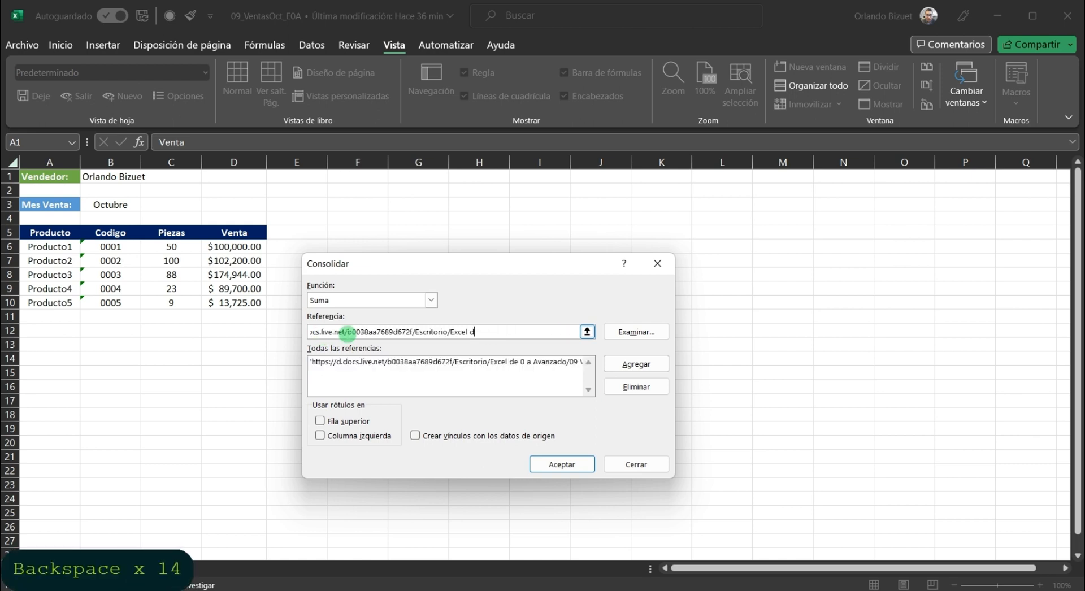
{"action": "key", "text": "BackSpace"}
{"action": "key", "text": "BackSpace"}
{"action": "key", "text": "BackSpace"}
{"action": "key", "text": "BackSpace"}
{"action": "key", "text": "BackSpace"}
{"action": "key", "text": "BackSpace"}
{"action": "key", "text": "BackSpace"}
{"action": "key", "text": "BackSpace"}
{"action": "key", "text": "BackSpace"}
{"action": "key", "text": "BackSpace"}
{"action": "key", "text": "BackSpace"}
{"action": "key", "text": "BackSpace"}
{"action": "key", "text": "BackSpace"}
{"action": "key", "text": "BackSpace"}
{"action": "key", "text": "BackSpace"}
{"action": "key", "text": "BackSpace"}
{"action": "key", "text": "BackSpace"}
{"action": "key", "text": "BackSpace"}
{"action": "key", "text": "BackSpace"}
{"action": "key", "text": "BackSpace"}
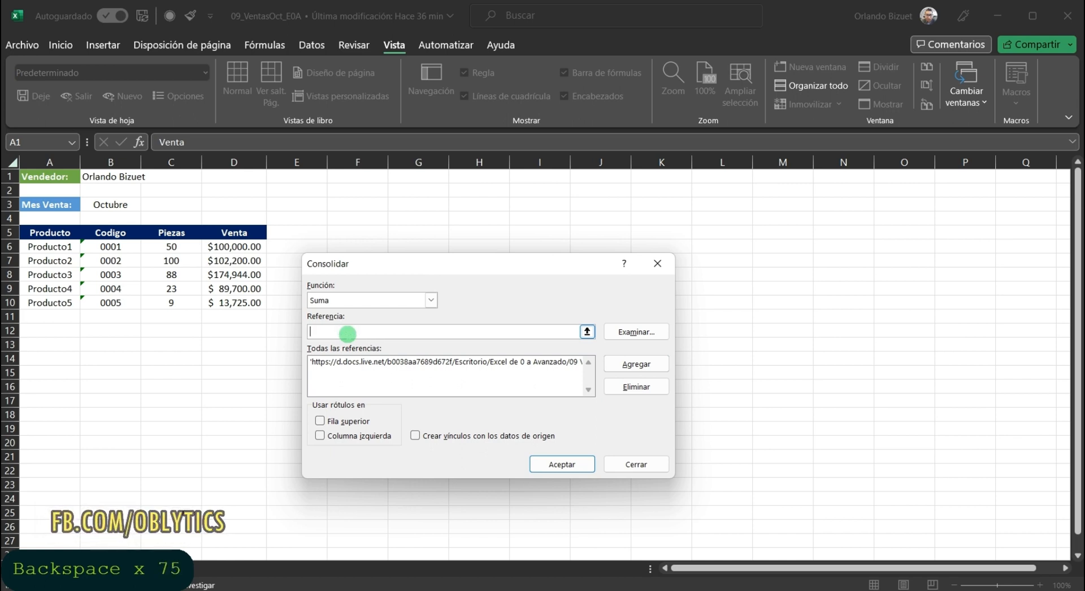
Step: Add the November pieces and sales, Noviembre!$C$6:$D$10 in 09_VentasNov_E0A, to the consolidation references
{"action": "left_click", "coordinate": [583, 332]}
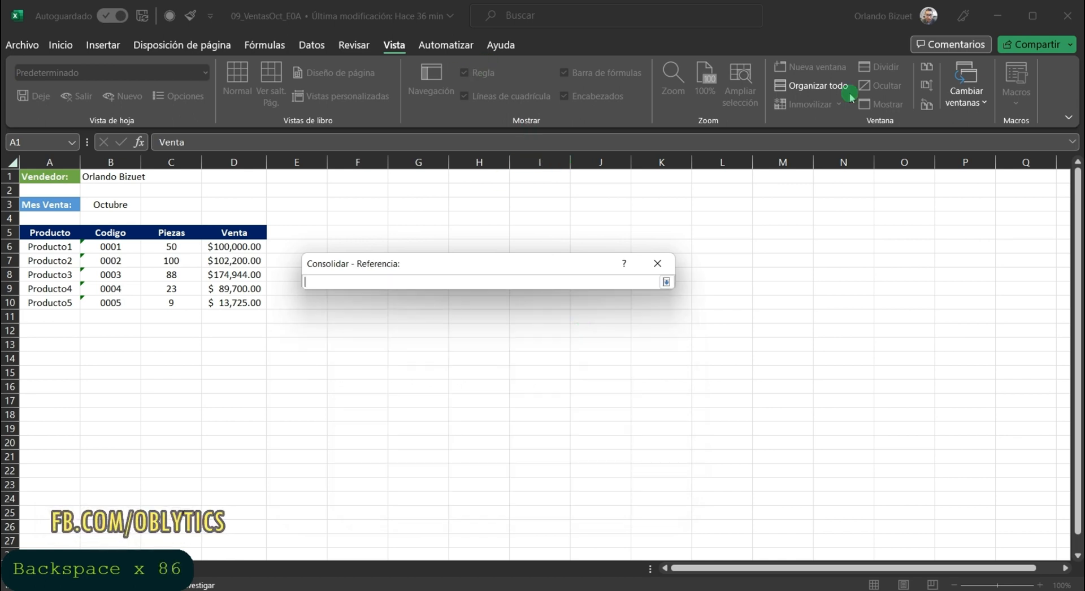
{"action": "left_click", "coordinate": [975, 100]}
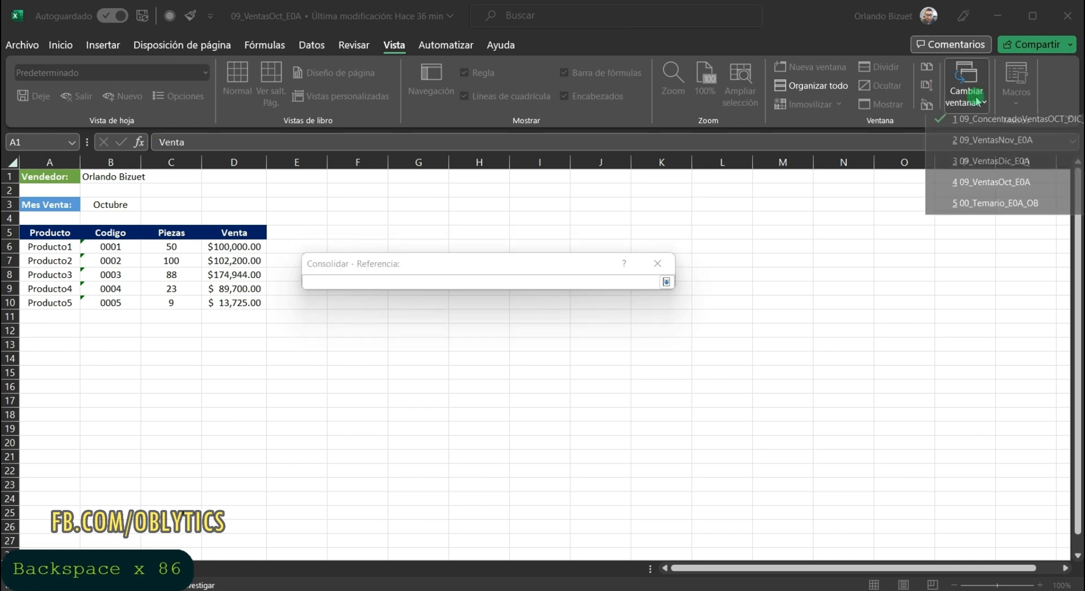
{"action": "left_click", "coordinate": [987, 144]}
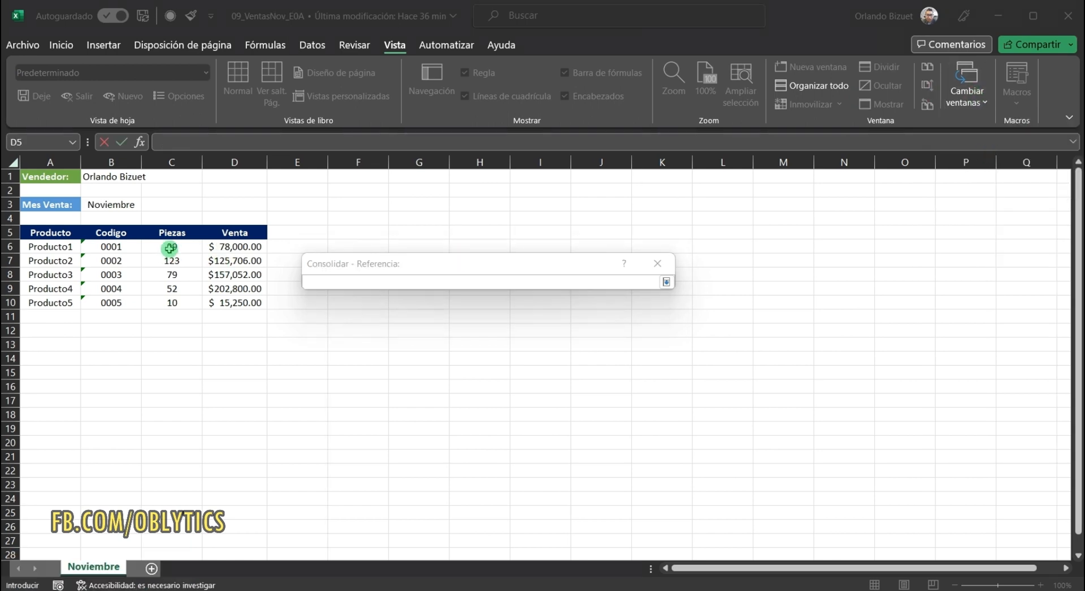
{"action": "left_click_drag", "start_coordinate": [168, 248], "coordinate": [225, 299]}
{"action": "left_click", "coordinate": [471, 282]}
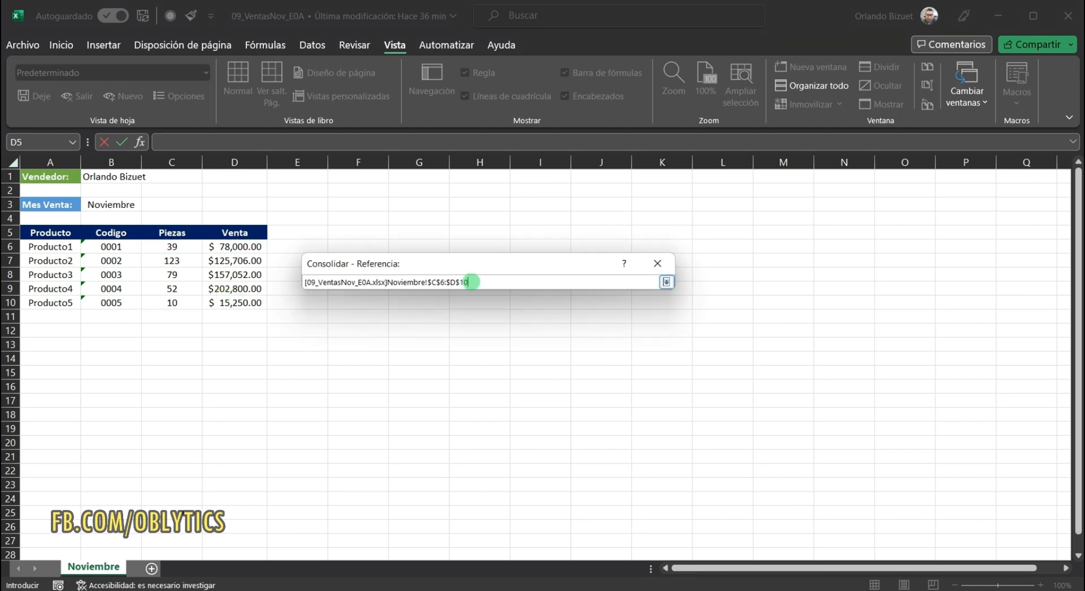
{"action": "key", "text": "Return"}
{"action": "type", "text": "/"}
{"action": "key", "text": "BackSpace"}
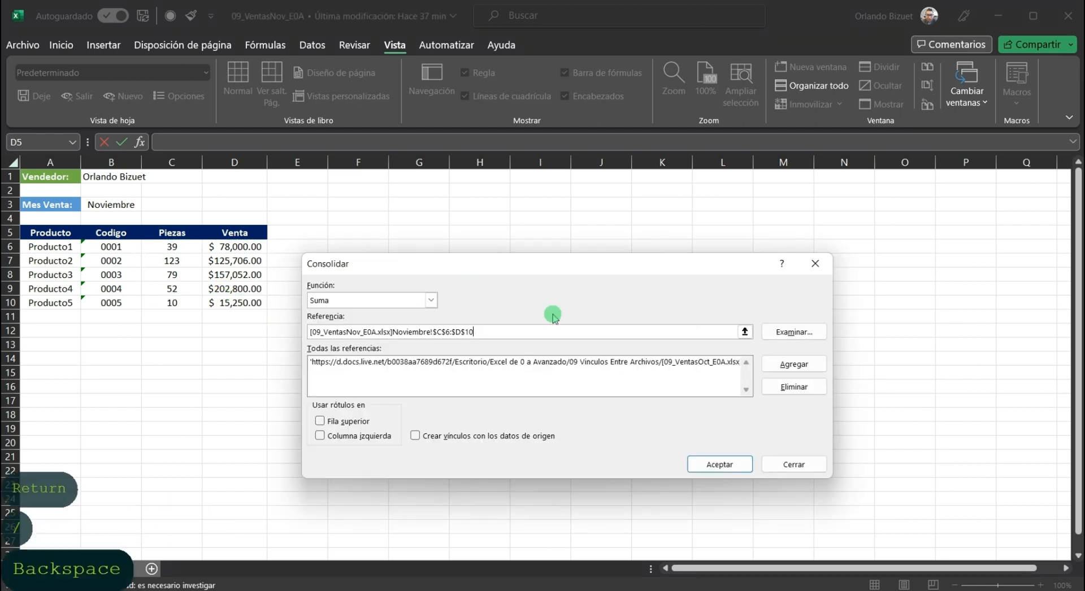
{"action": "left_click", "coordinate": [794, 364]}
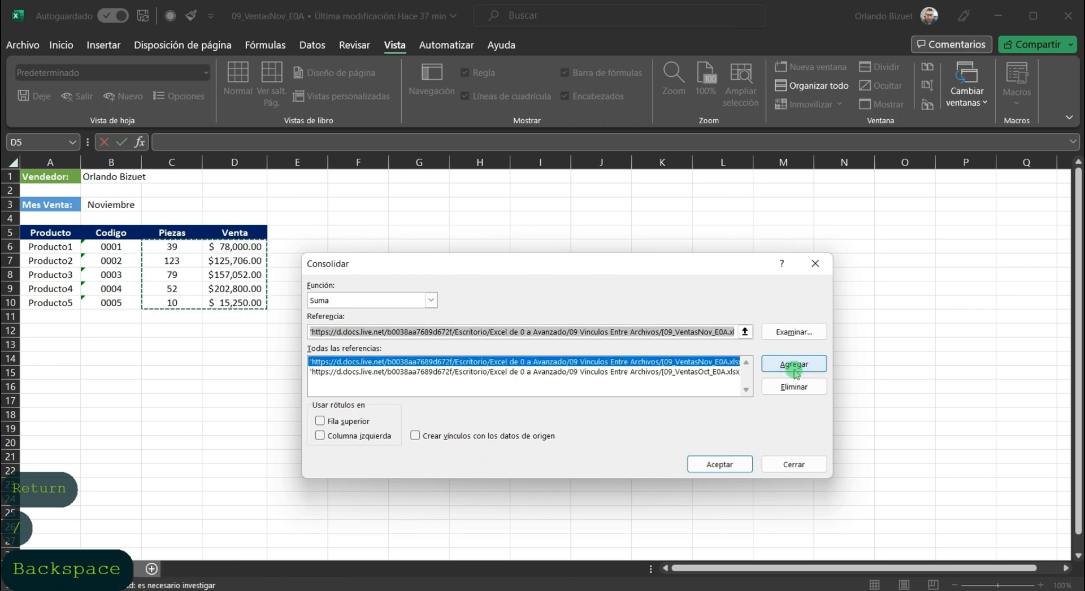
Step: Check the October and November entries in the reference list and clear the November path from the reference entry
{"action": "left_click", "coordinate": [709, 372]}
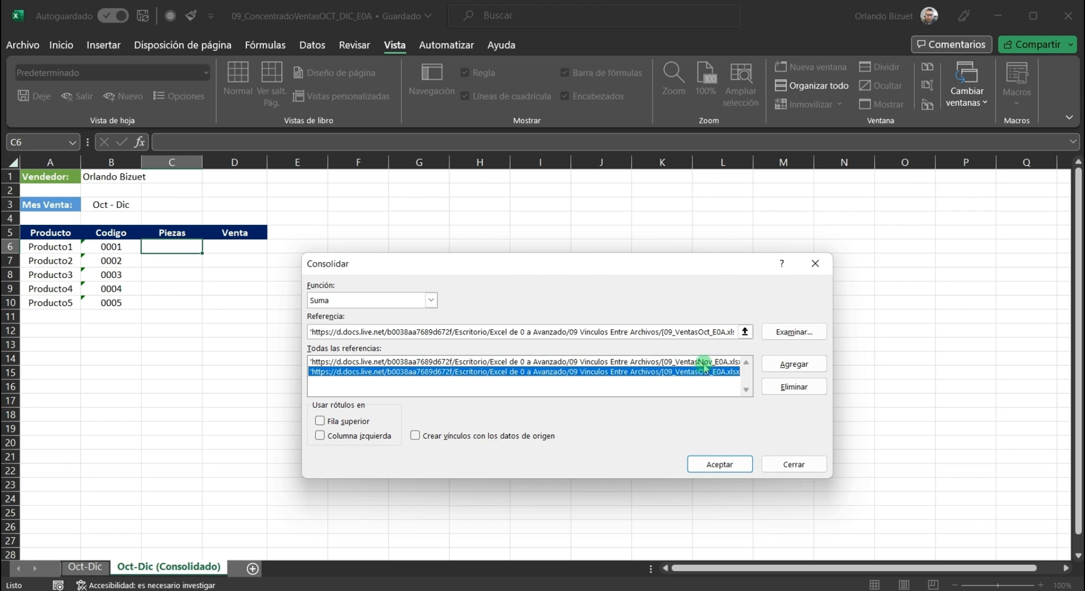
{"action": "left_click", "coordinate": [704, 362]}
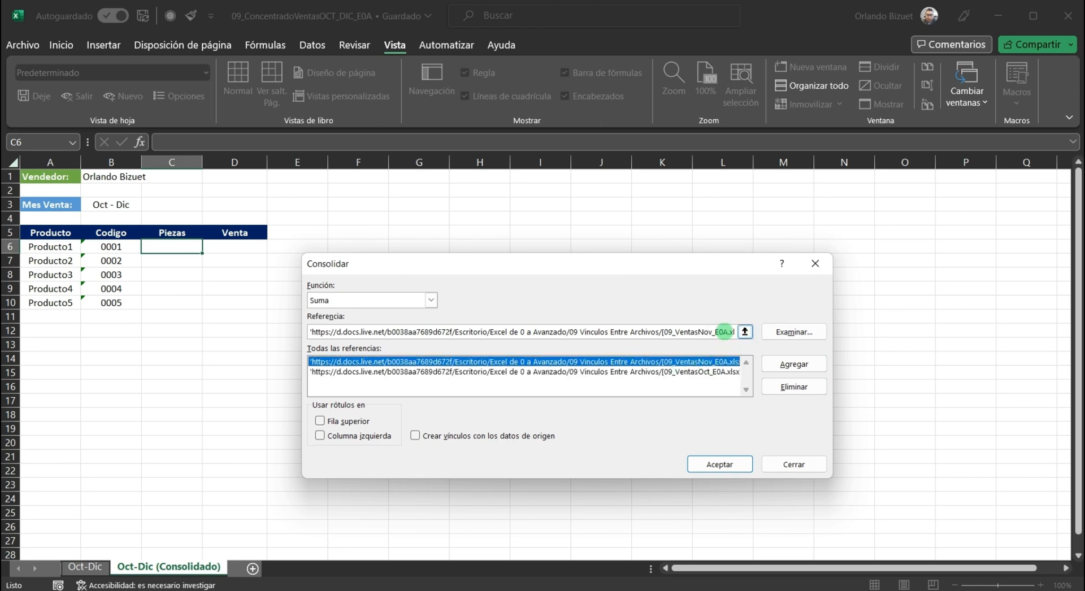
{"action": "left_click_drag", "start_coordinate": [729, 331], "coordinate": [300, 330]}
{"action": "key", "text": "BackSpace"}
{"action": "key", "text": "BackSpace"}
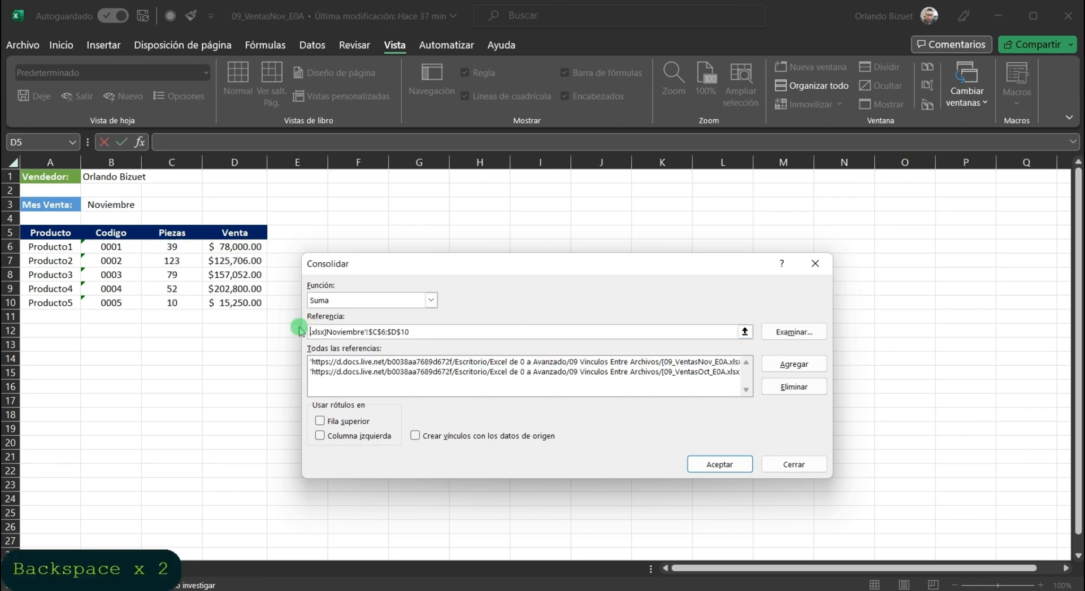
{"action": "key", "text": "BackSpace"}
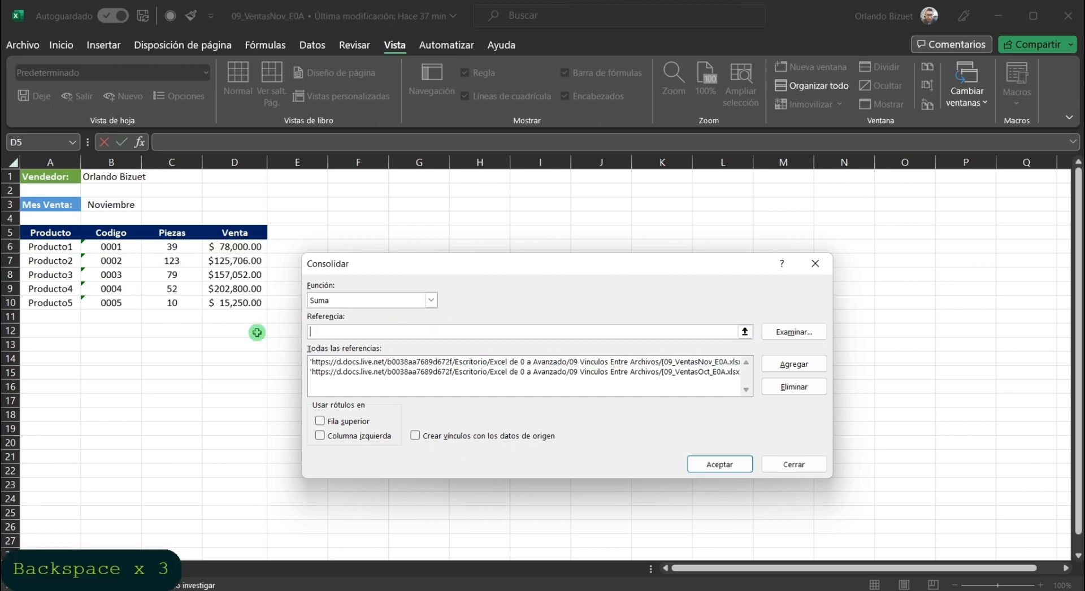
Step: Add the December pieces and sales, Diciembre!$C$6:$D$10 in 09_VentasDic_E0A, to the consolidation references
{"action": "left_click", "coordinate": [744, 332]}
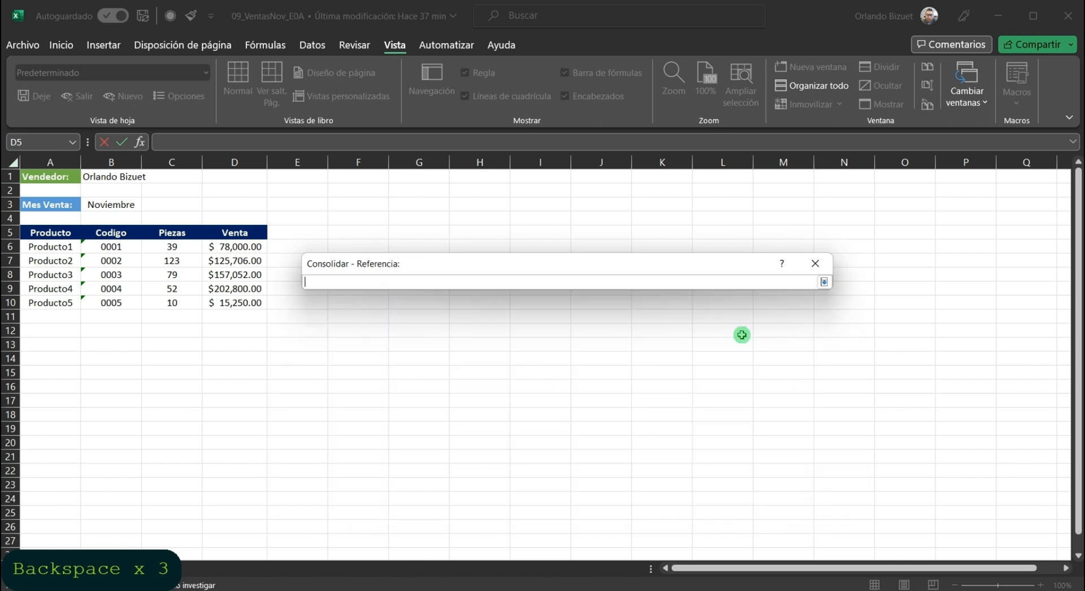
{"action": "left_click", "coordinate": [953, 107]}
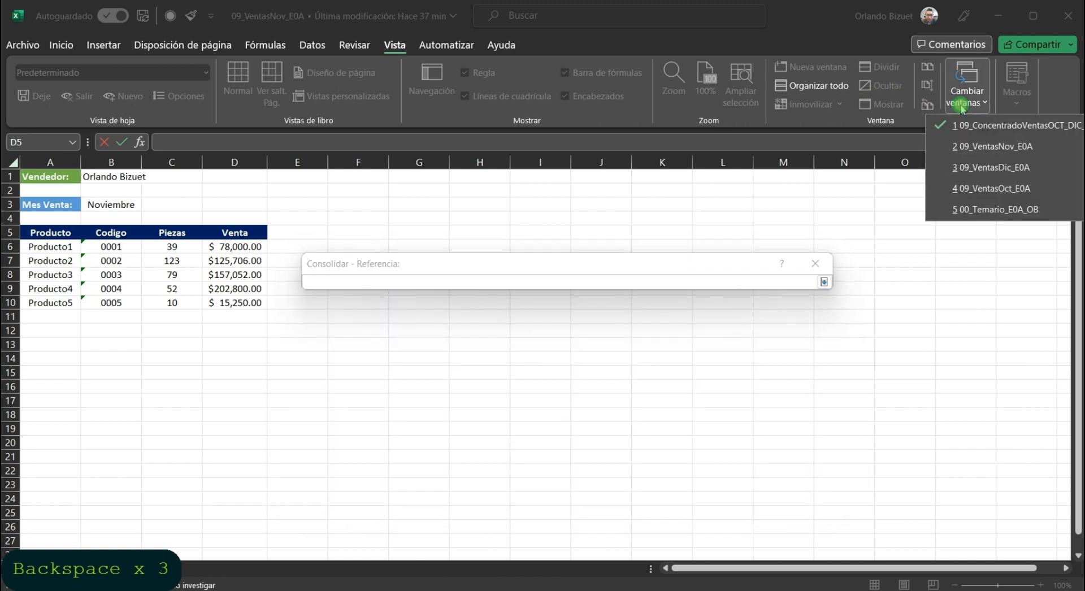
{"action": "left_click", "coordinate": [981, 164]}
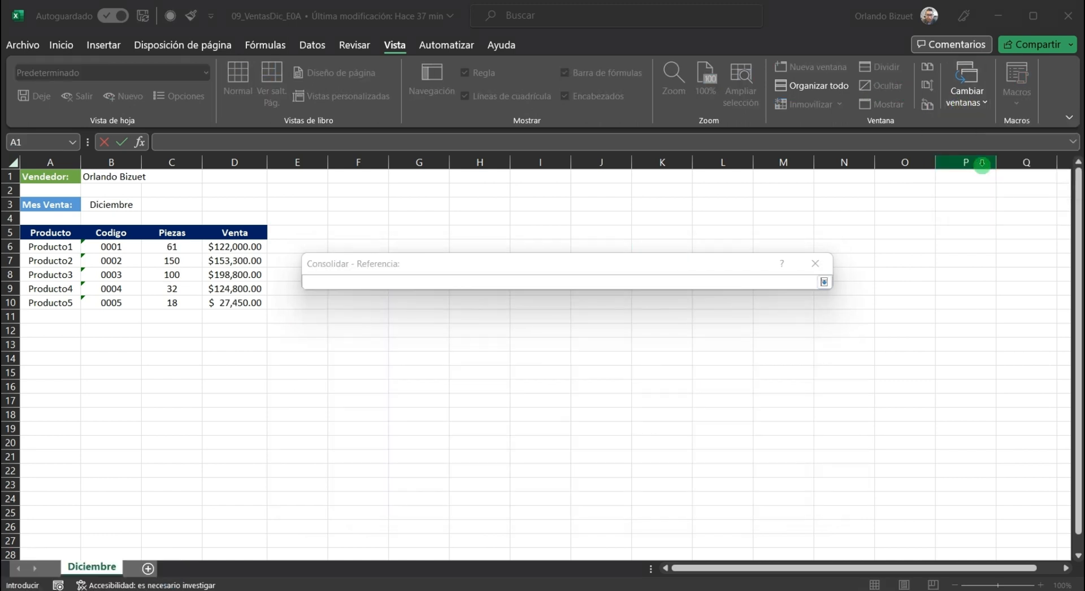
{"action": "left_click_drag", "start_coordinate": [176, 250], "coordinate": [235, 300]}
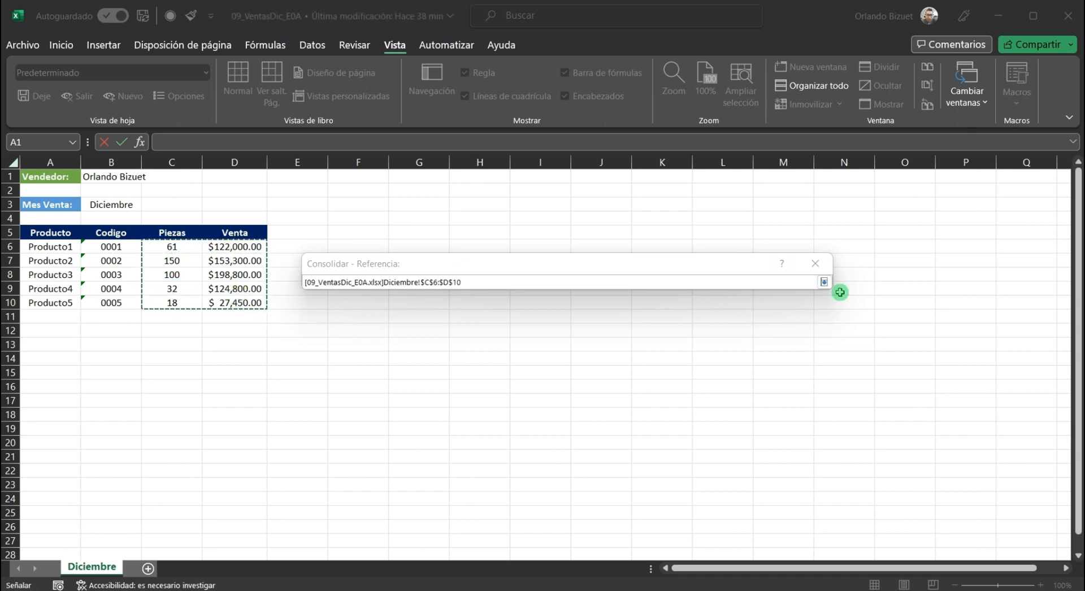
{"action": "left_click", "coordinate": [824, 282]}
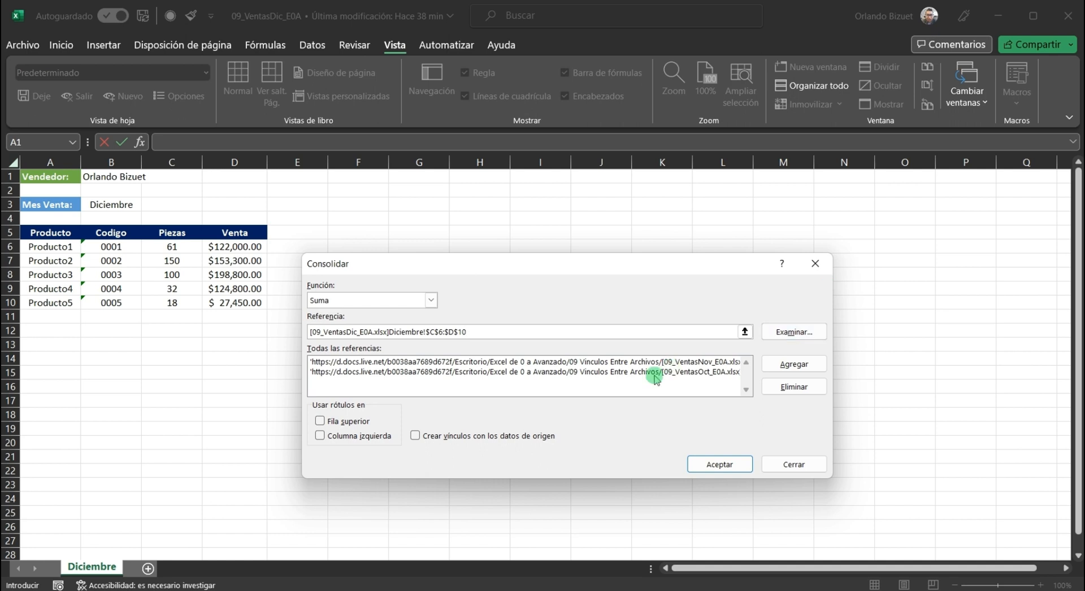
{"action": "left_click", "coordinate": [792, 364]}
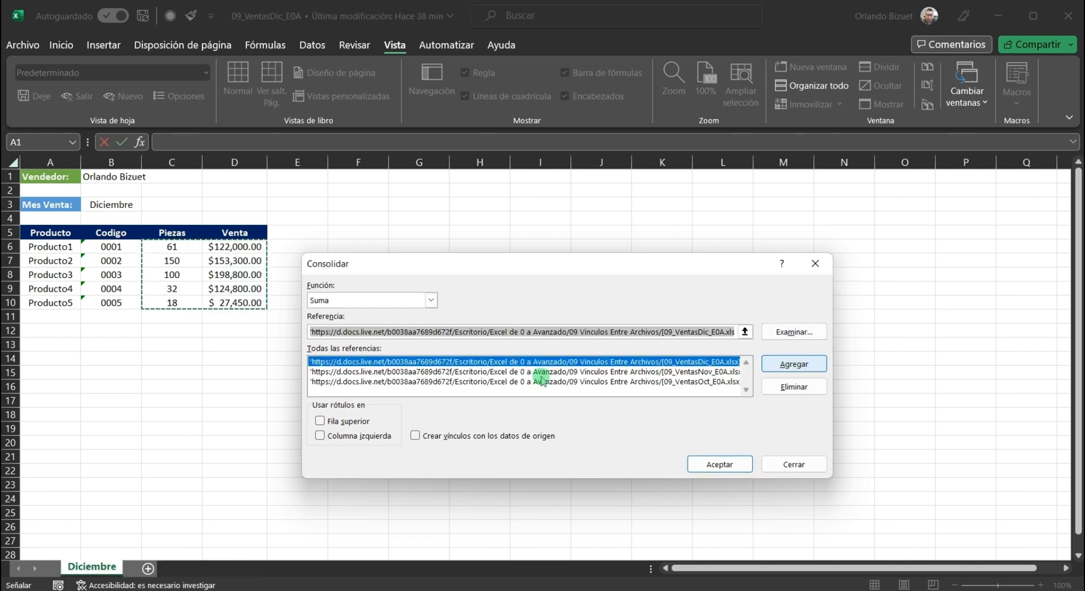
Step: Check the December, November and October entries in the reference list and run the Suma consolidation without links to the source data
{"action": "left_click", "coordinate": [431, 363]}
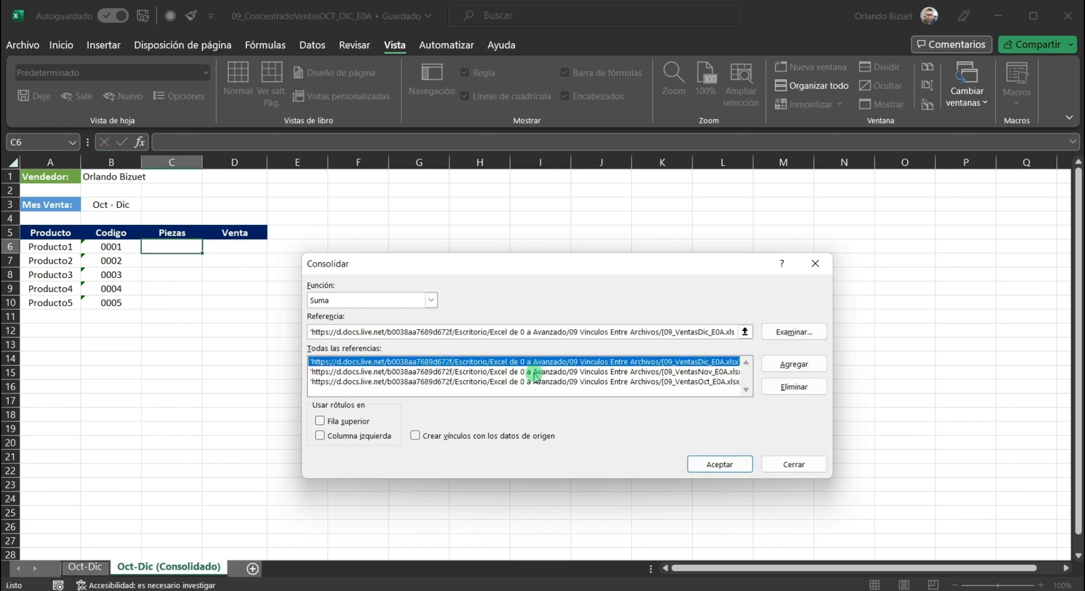
{"action": "left_click", "coordinate": [535, 372]}
{"action": "left_click", "coordinate": [536, 382]}
{"action": "left_click", "coordinate": [568, 371]}
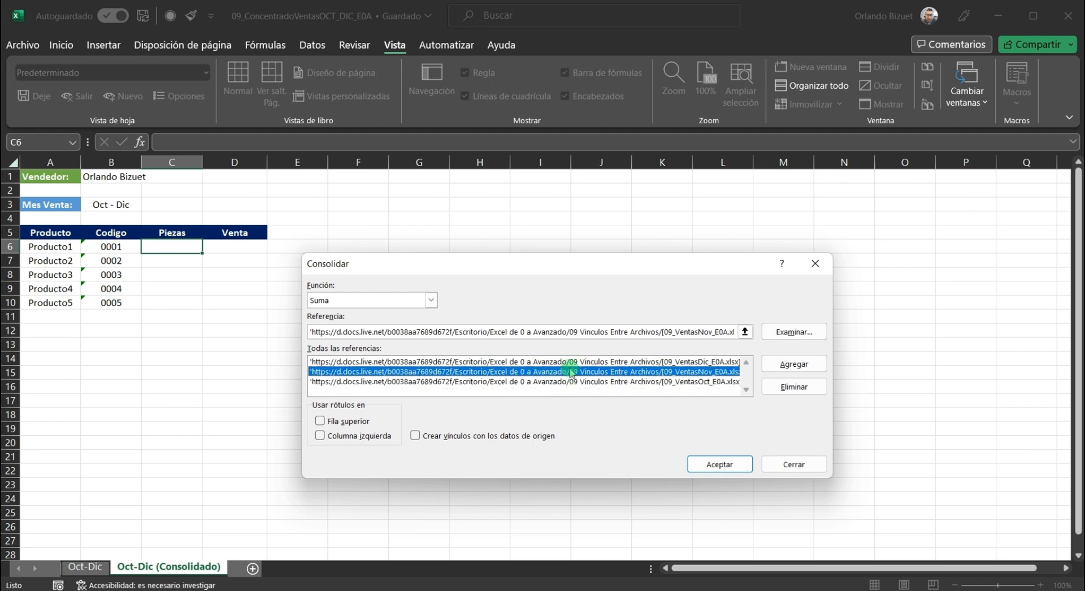
{"action": "left_click", "coordinate": [574, 362]}
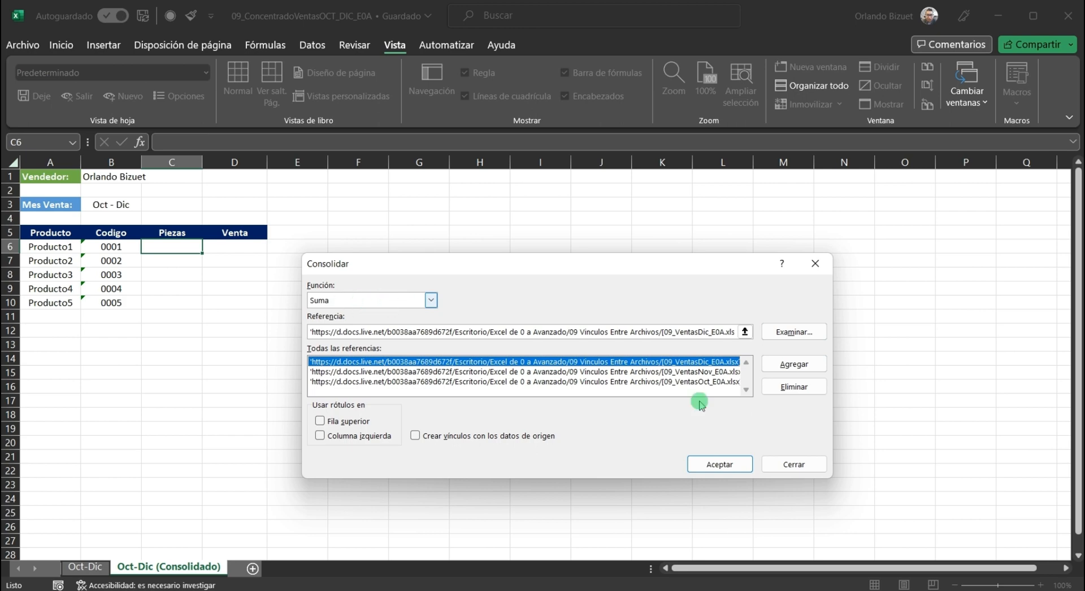
{"action": "left_click", "coordinate": [741, 465]}
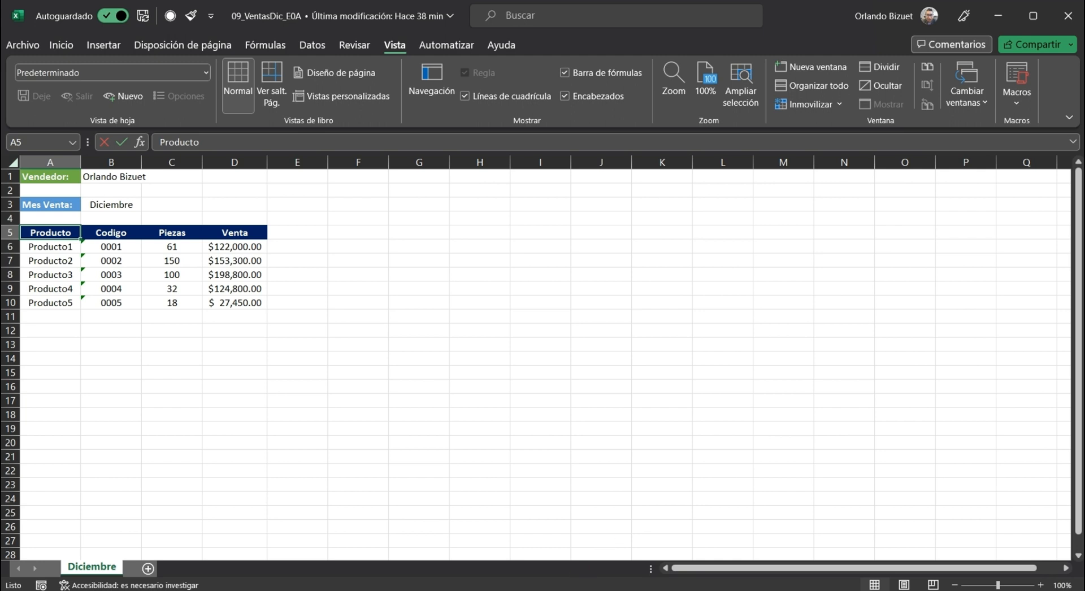
Step: Return to the 09_ConcentradoVentasOCT_DIC_E0A workbook and inspect the consolidated pieces and sales in C6:D10
{"action": "left_click", "coordinate": [576, 590]}
{"action": "left_click", "coordinate": [576, 541]}
{"action": "left_click", "coordinate": [576, 590]}
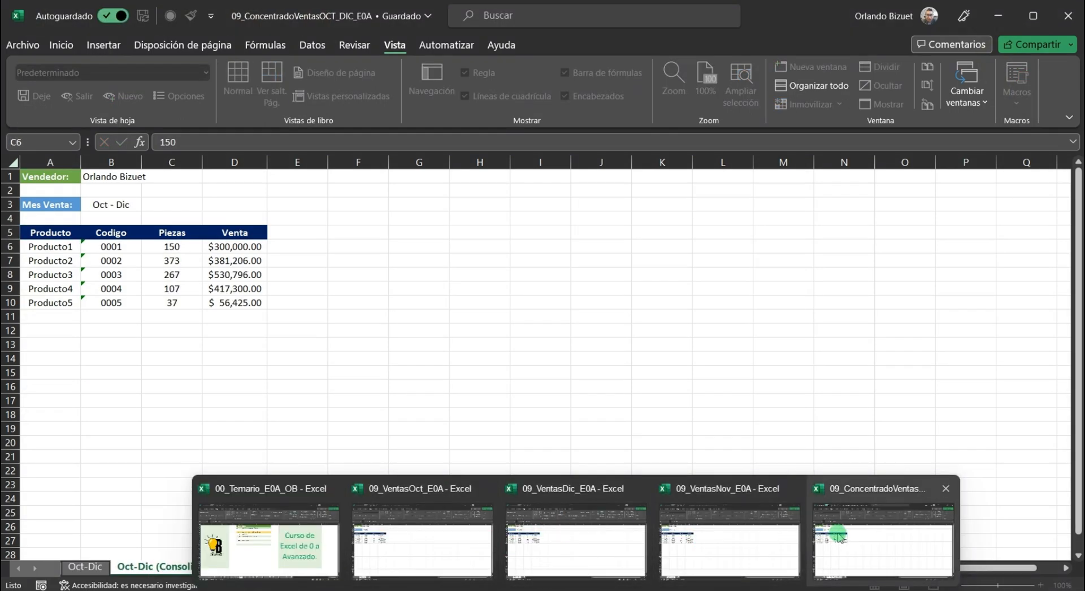
{"action": "left_click", "coordinate": [838, 533]}
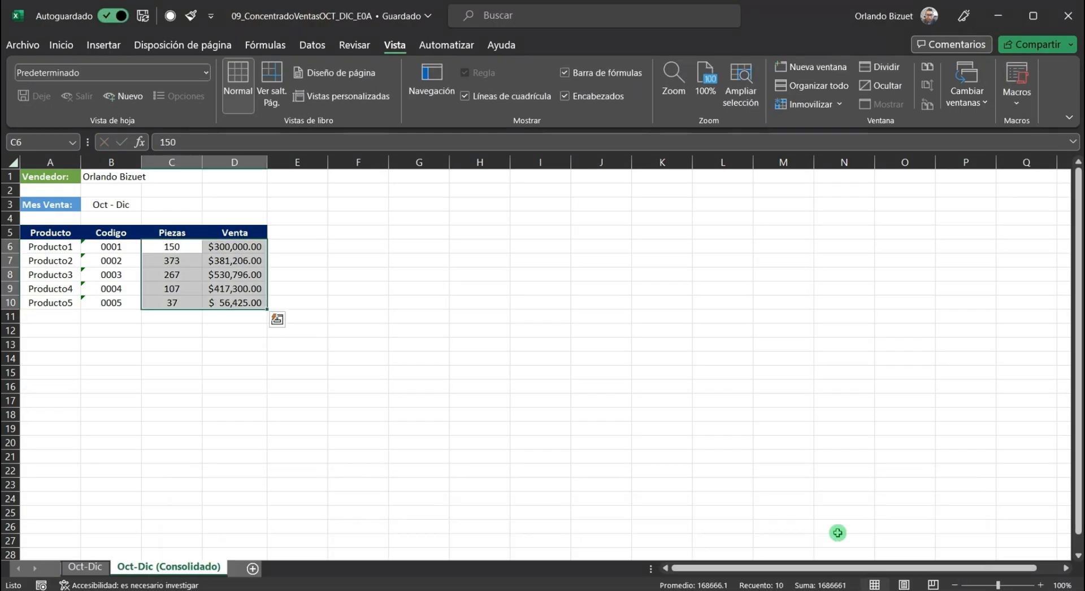
{"action": "left_click", "coordinate": [183, 248]}
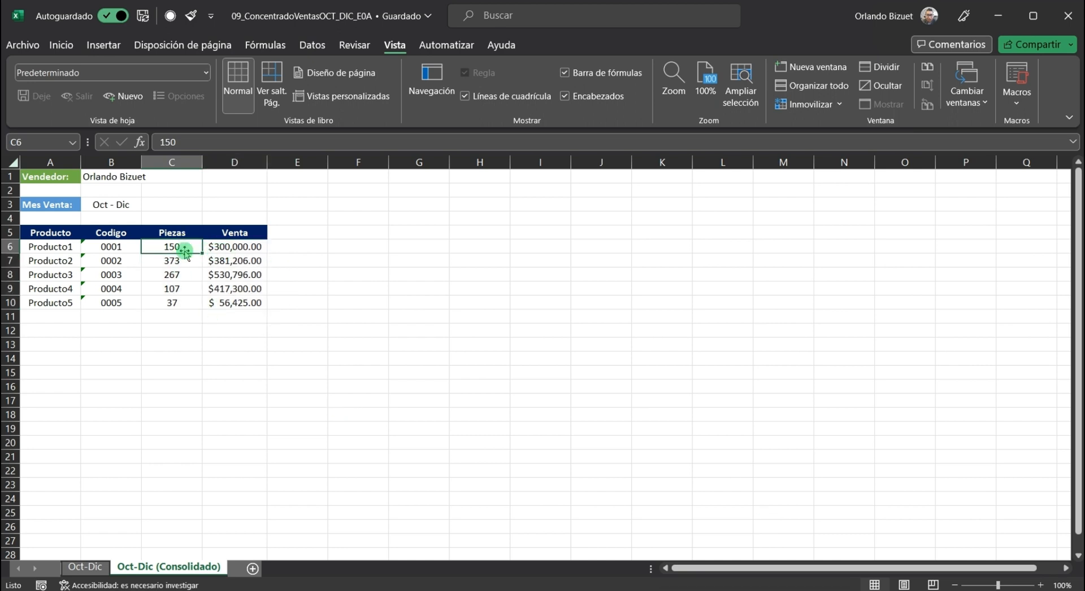
{"action": "left_click_drag", "start_coordinate": [179, 247], "coordinate": [227, 304]}
{"action": "left_click", "coordinate": [182, 248]}
Step: Compare the contents of the Piezas and Venta cells on the Oct-Dic sheet with those on Oct-Dic (Consolidado)
{"action": "left_click", "coordinate": [86, 566]}
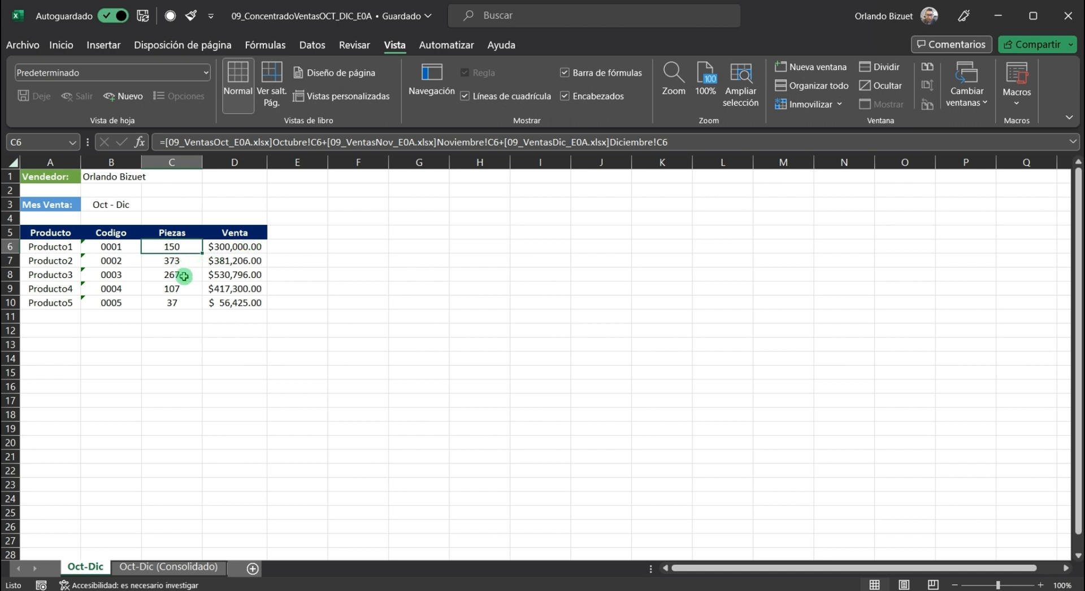
{"action": "left_click", "coordinate": [177, 566]}
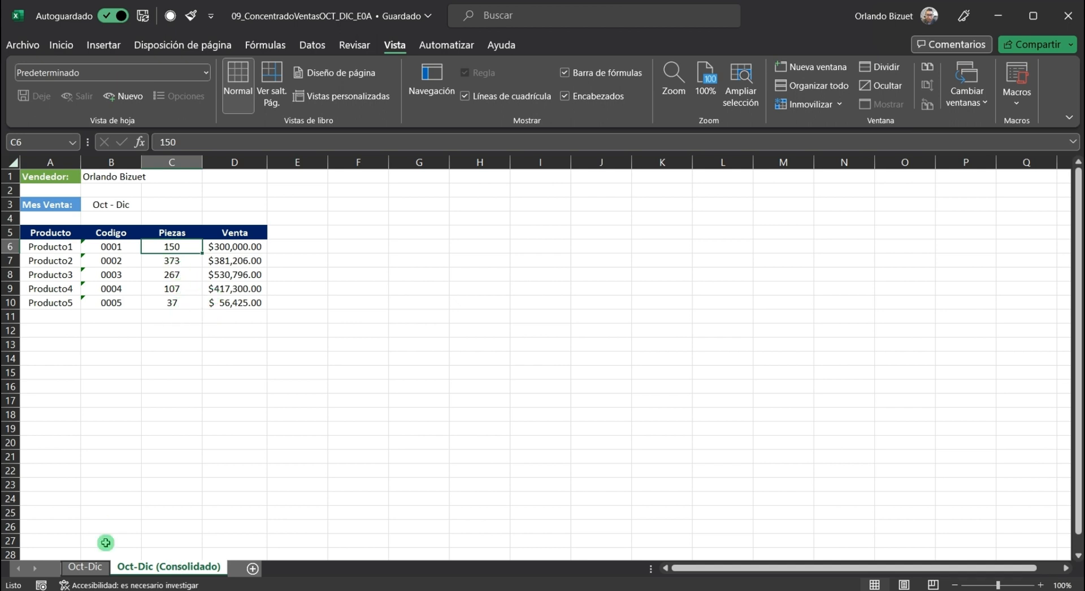
{"action": "left_click", "coordinate": [93, 566]}
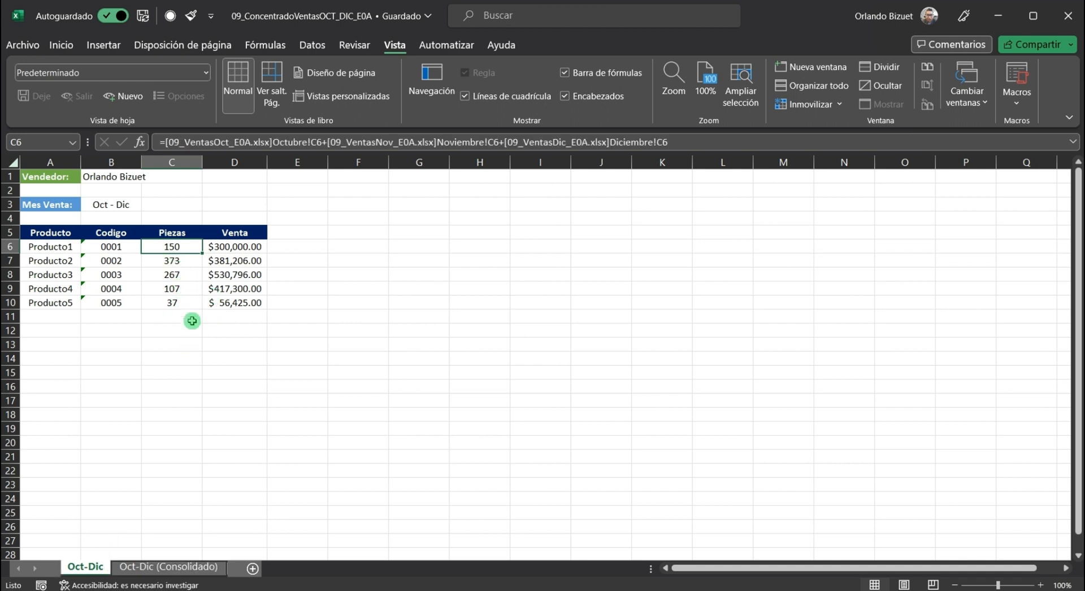
{"action": "left_click", "coordinate": [244, 264]}
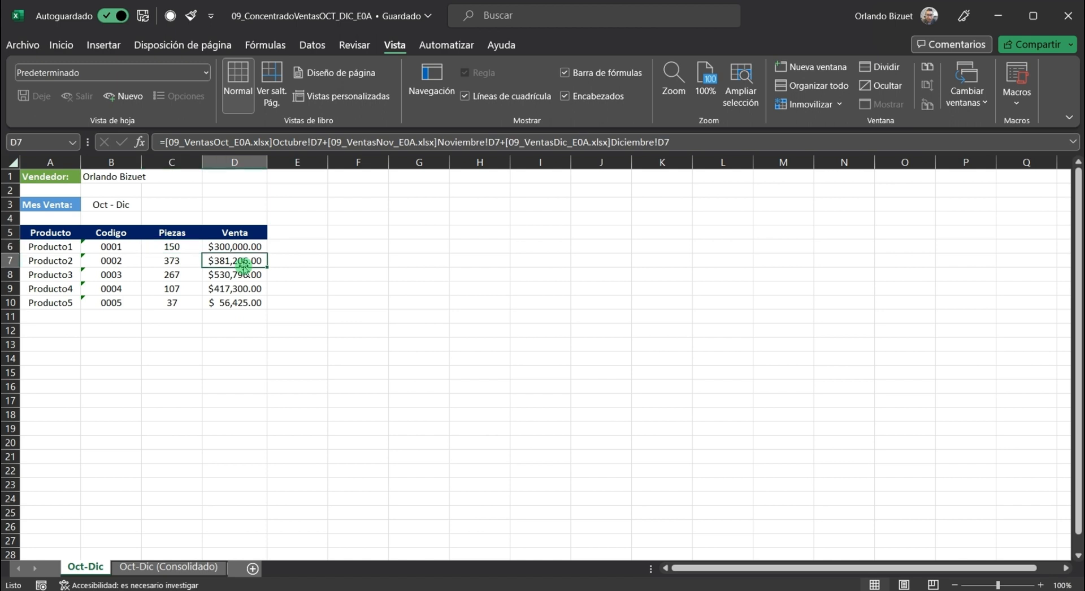
{"action": "left_click", "coordinate": [176, 566]}
{"action": "left_click", "coordinate": [101, 567]}
{"action": "left_click", "coordinate": [122, 567]}
{"action": "left_click", "coordinate": [103, 568]}
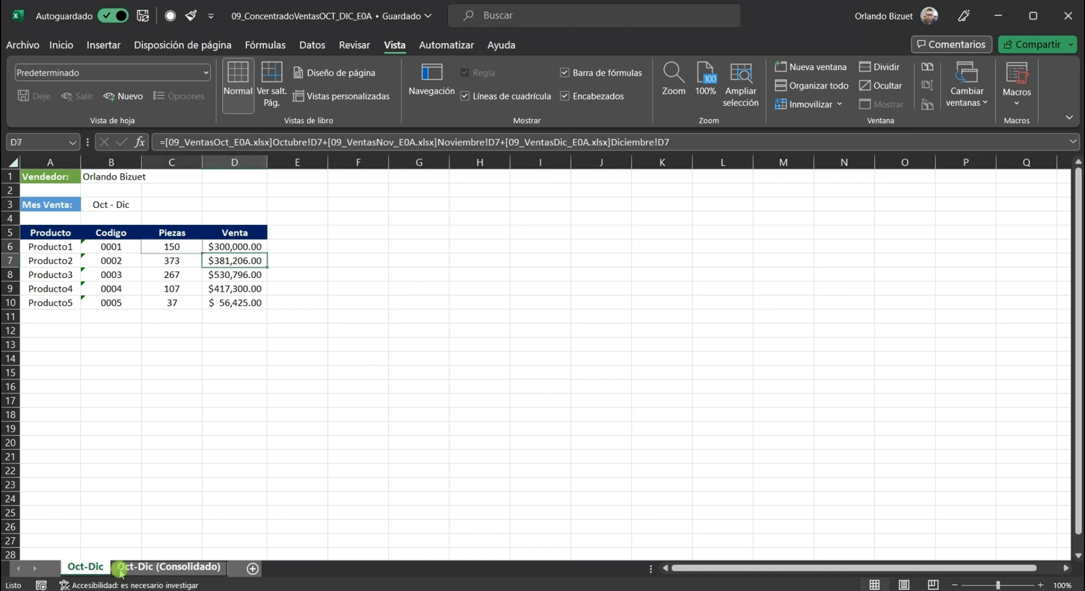
{"action": "left_click", "coordinate": [121, 568]}
{"action": "left_click", "coordinate": [82, 568]}
{"action": "left_click", "coordinate": [130, 569]}
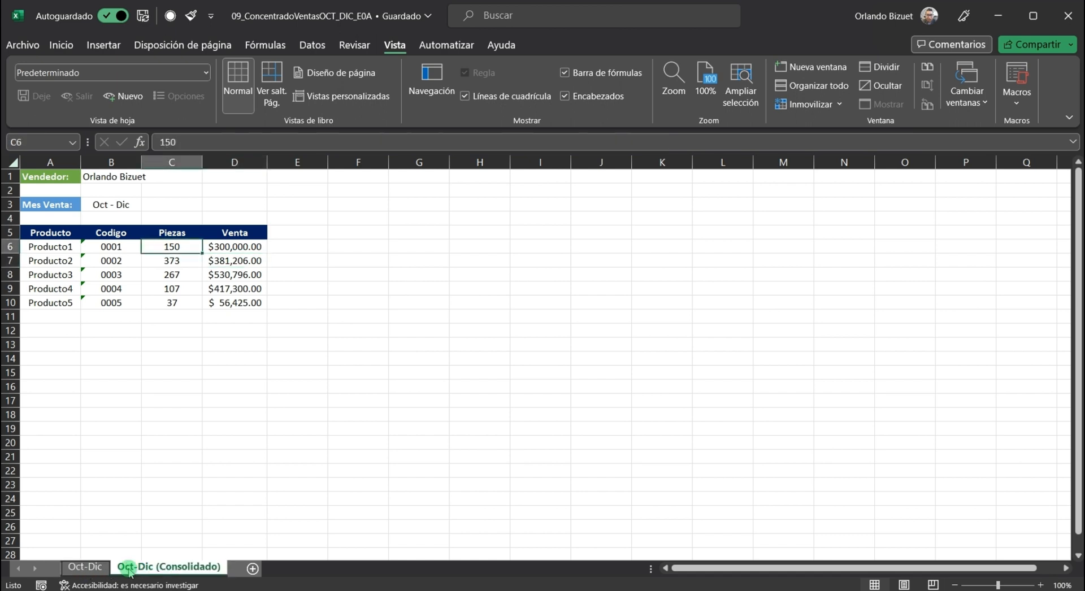
{"action": "left_click", "coordinate": [84, 567]}
{"action": "left_click", "coordinate": [130, 568]}
Step: Clear the consolidated pieces and sales in C6:D10 on Oct-Dic (Consolidado), and undo the deletion
{"action": "left_click_drag", "start_coordinate": [180, 246], "coordinate": [249, 303]}
{"action": "key", "text": "Delete"}
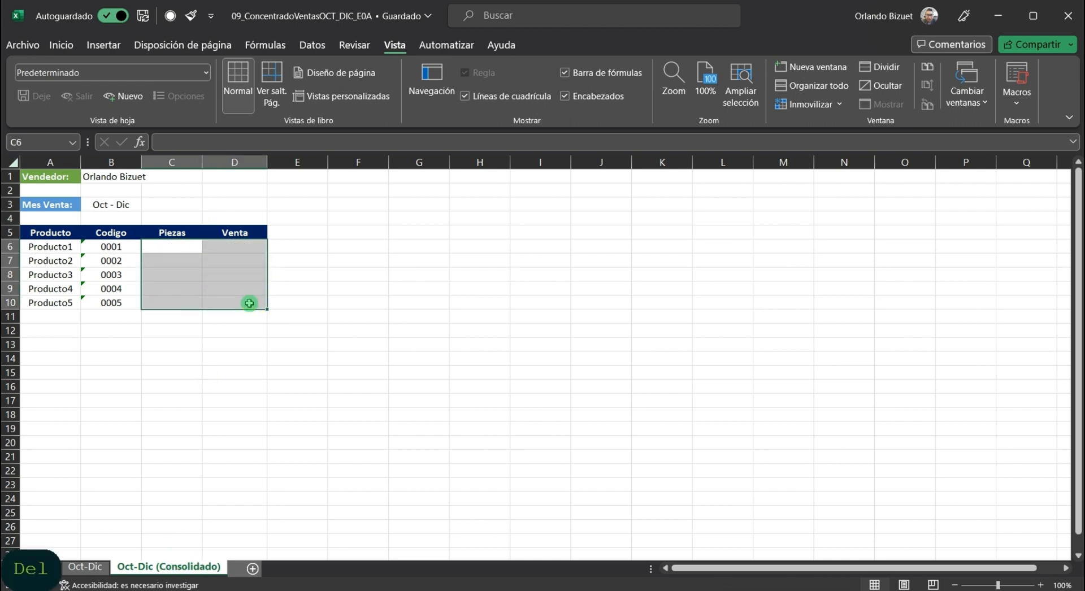
{"action": "left_click", "coordinate": [182, 250]}
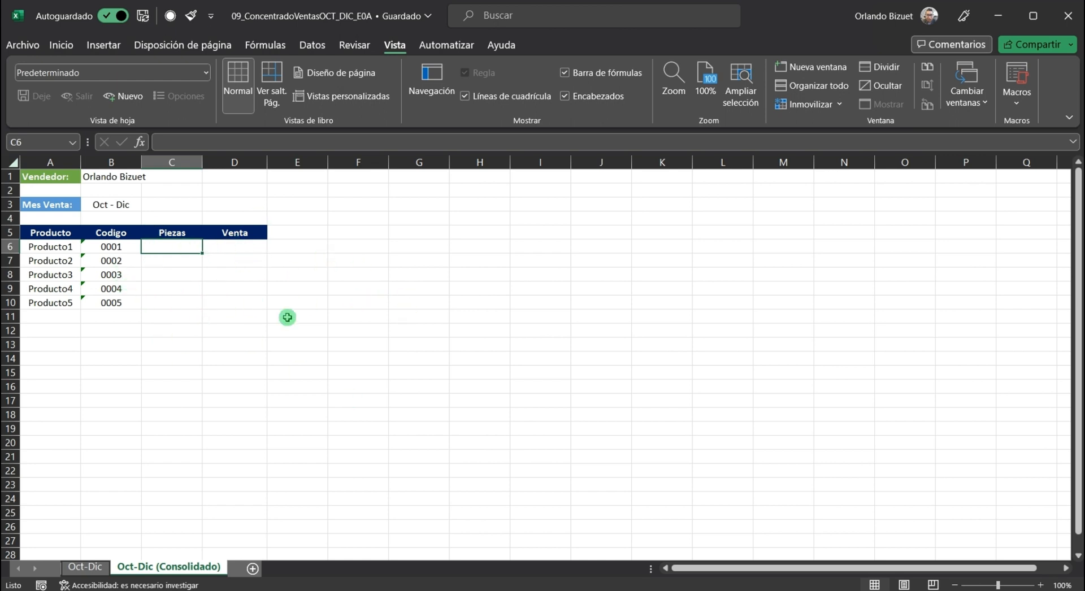
{"action": "key", "text": "ctrl+z"}
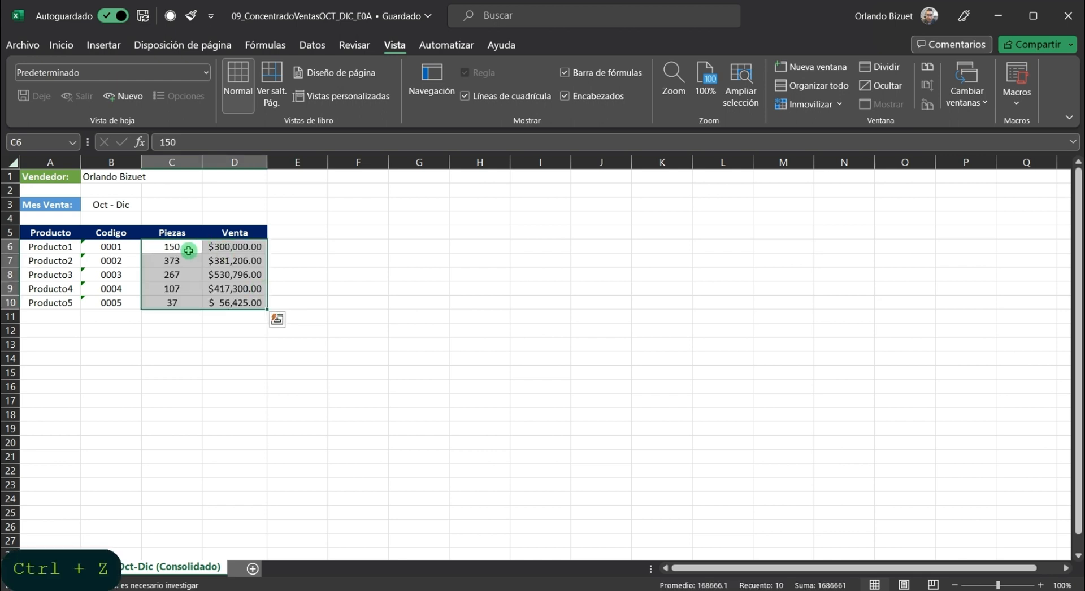
Step: Inspect the contents of the consolidated Producto1 pieces and sales cells and the Producto2 row
{"action": "left_click", "coordinate": [188, 251]}
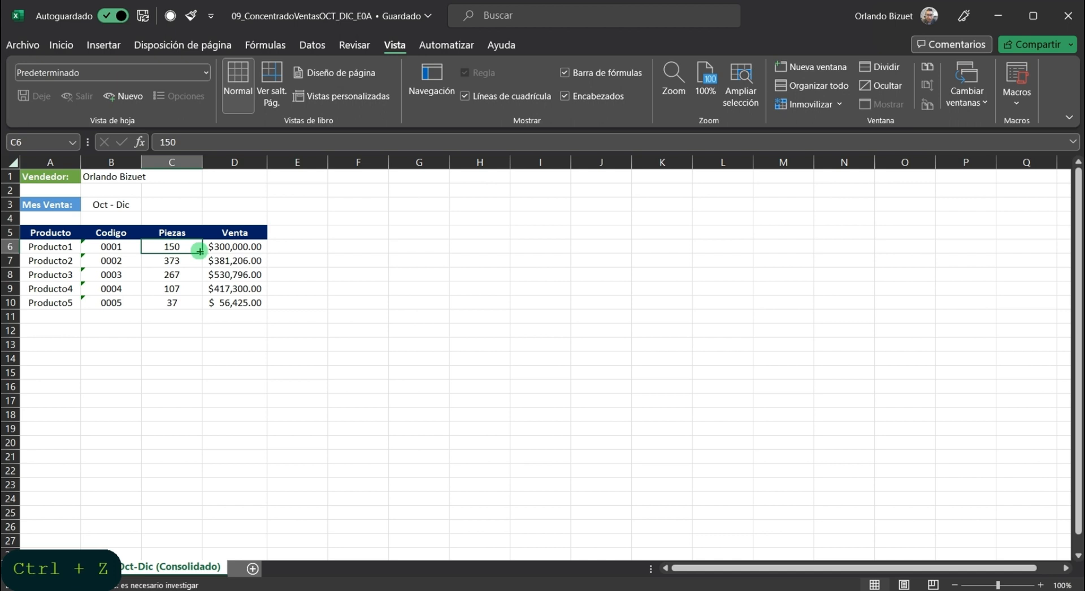
{"action": "left_click", "coordinate": [255, 246]}
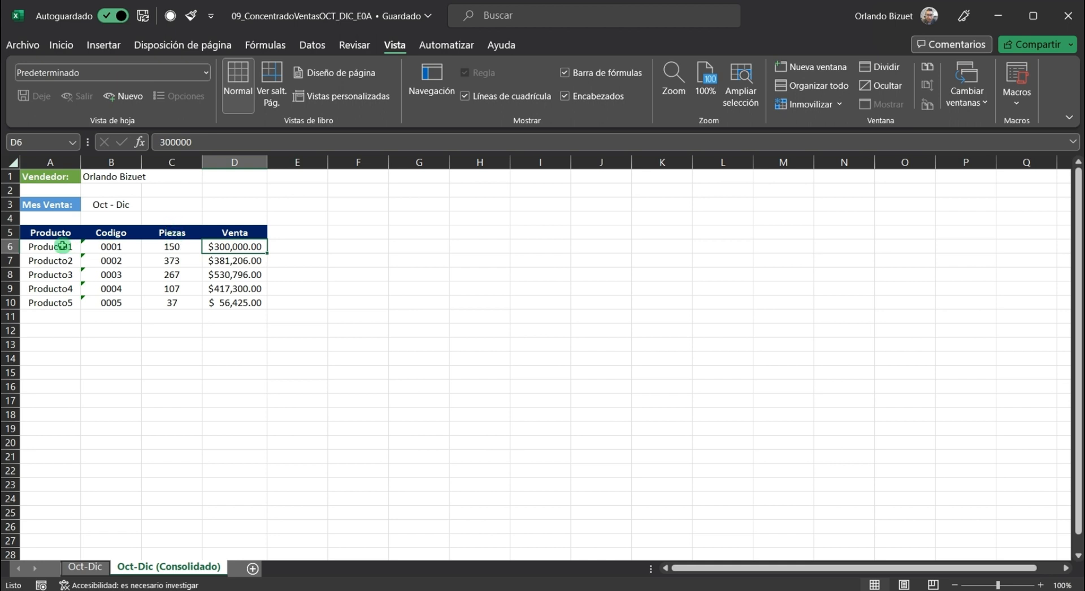
{"action": "left_click", "coordinate": [10, 261]}
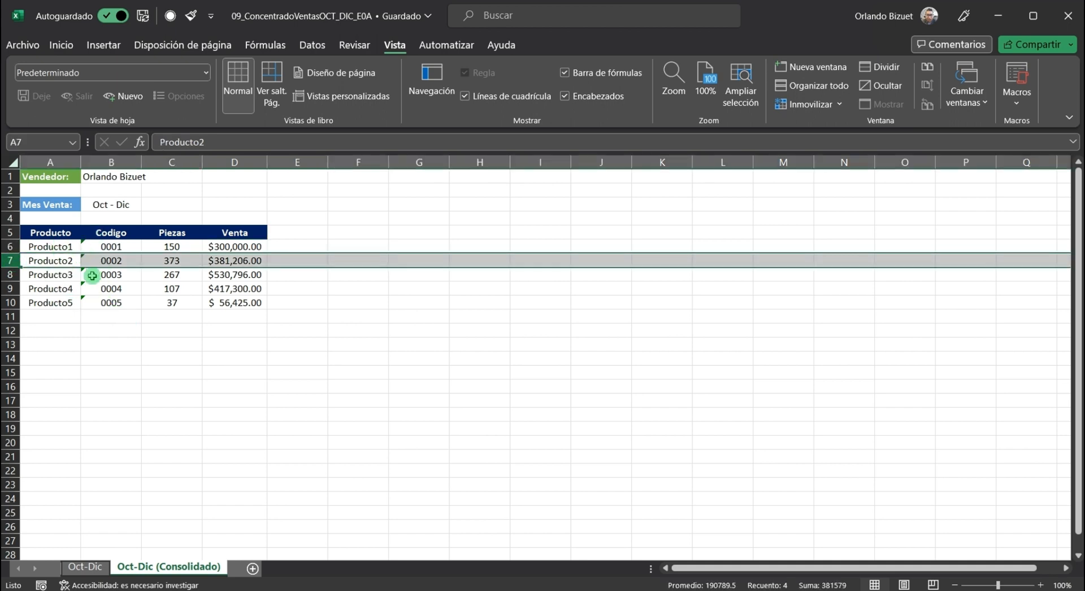
{"action": "left_click", "coordinate": [185, 246]}
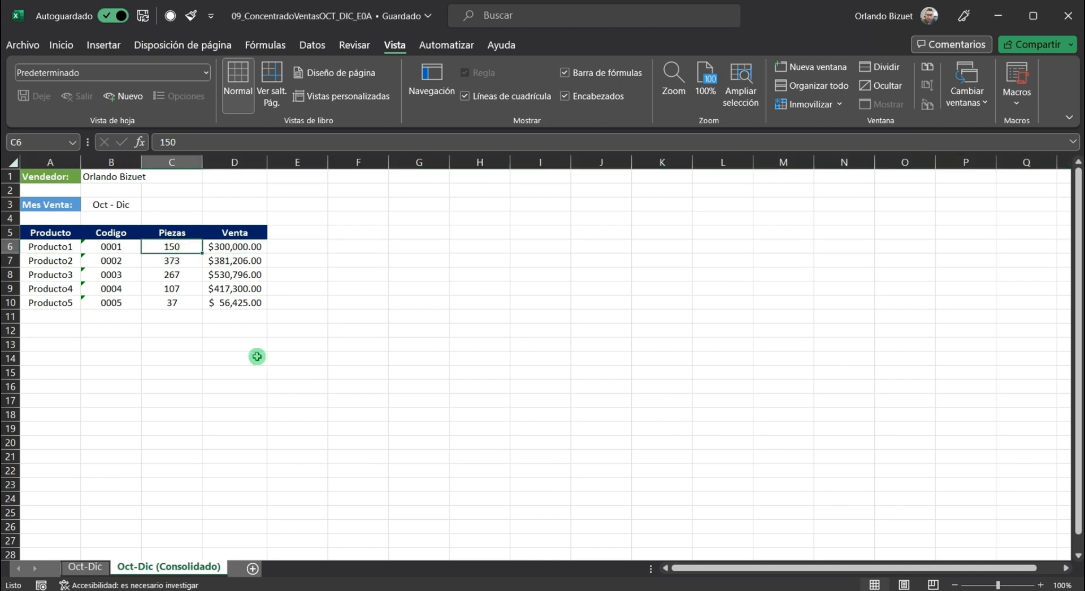
Step: Undo the unlinked consolidation and consolidate the three saved references again from C6, with links to the source data
{"action": "key", "text": "ctrl"}
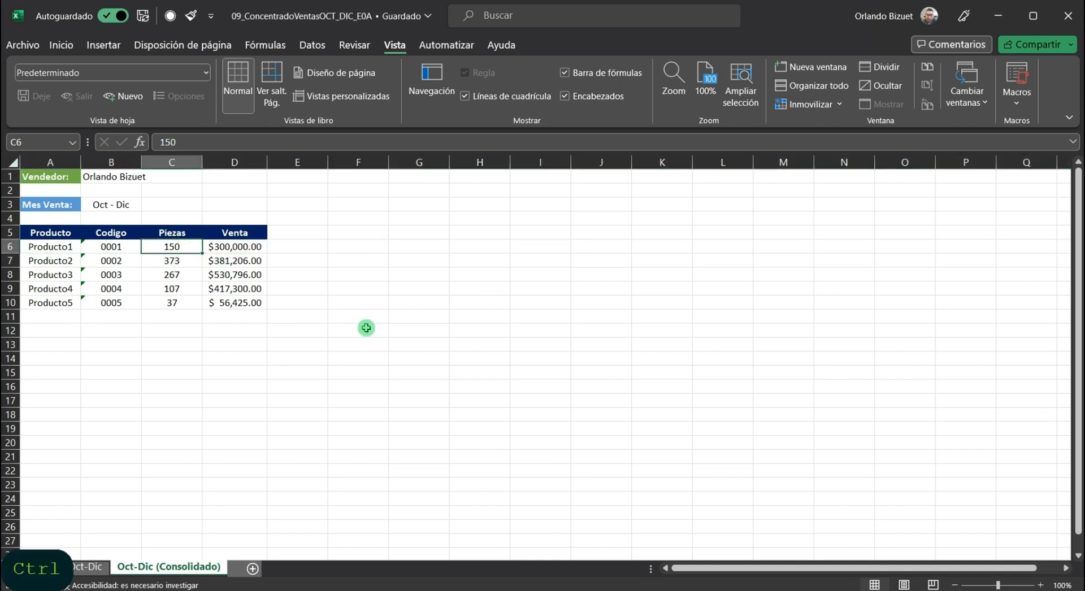
{"action": "key", "text": "ctrl+z"}
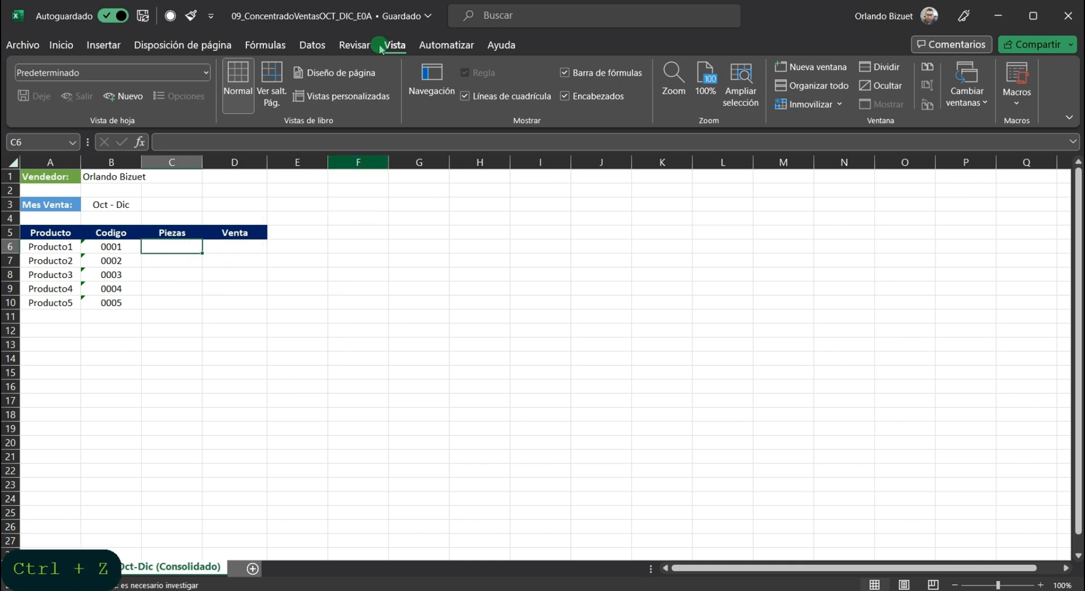
{"action": "left_click", "coordinate": [312, 48]}
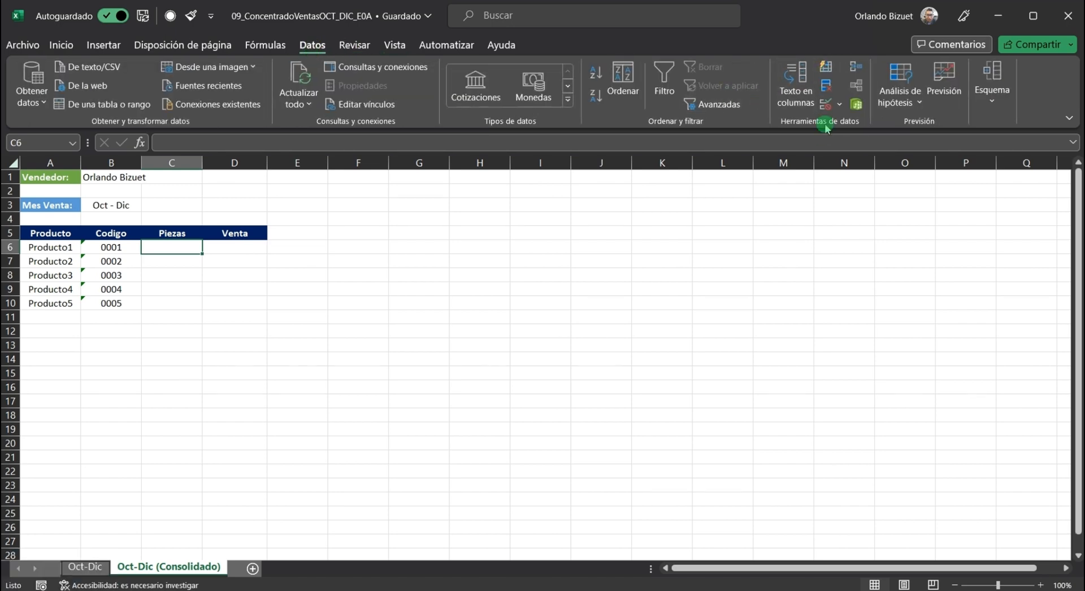
{"action": "left_click", "coordinate": [855, 68]}
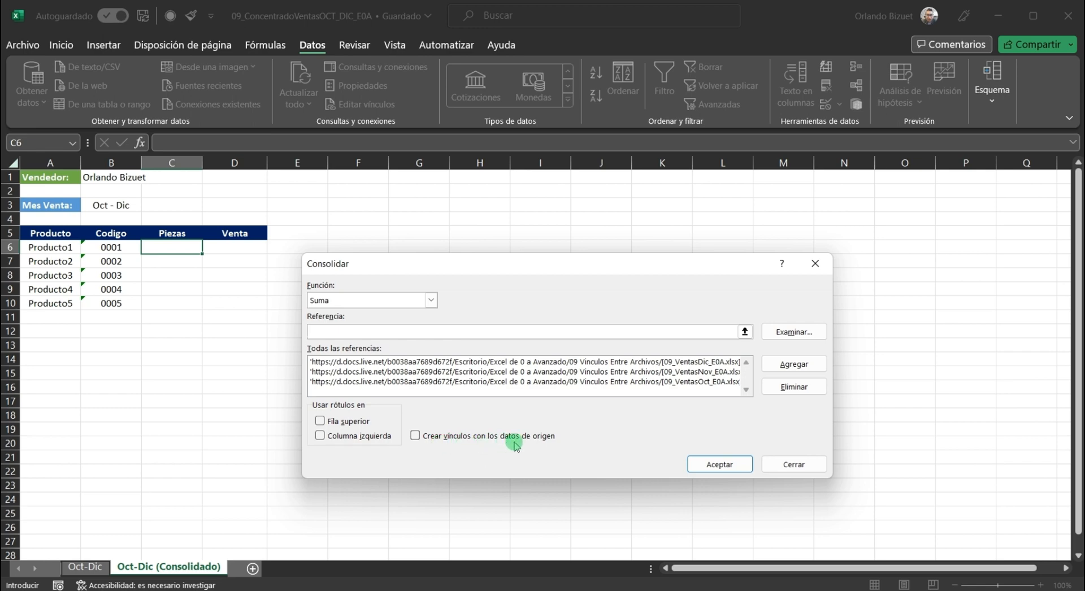
{"action": "left_click", "coordinate": [417, 436]}
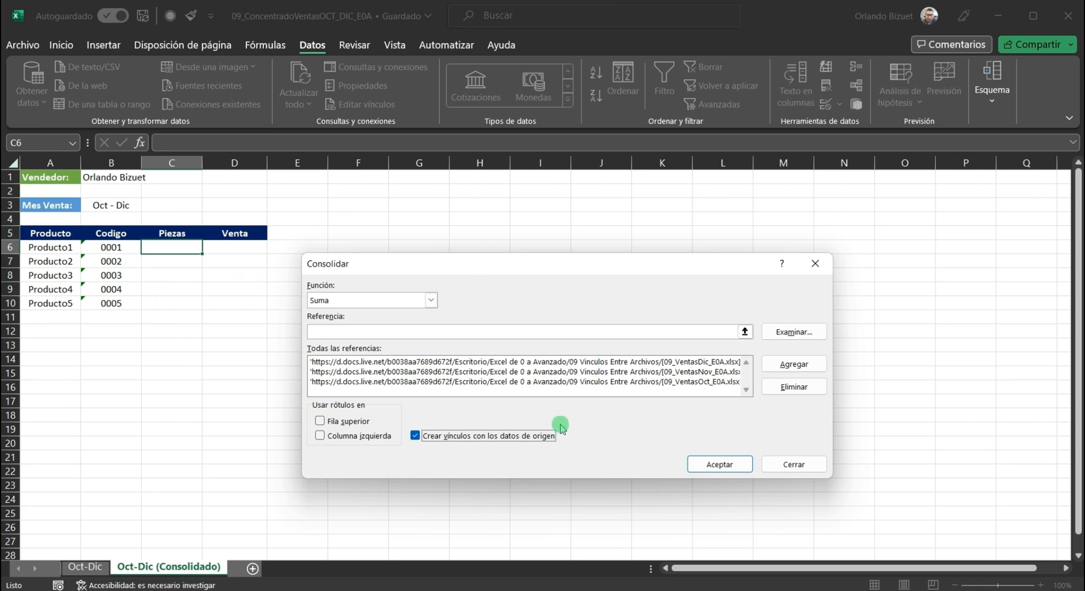
{"action": "left_click", "coordinate": [719, 464]}
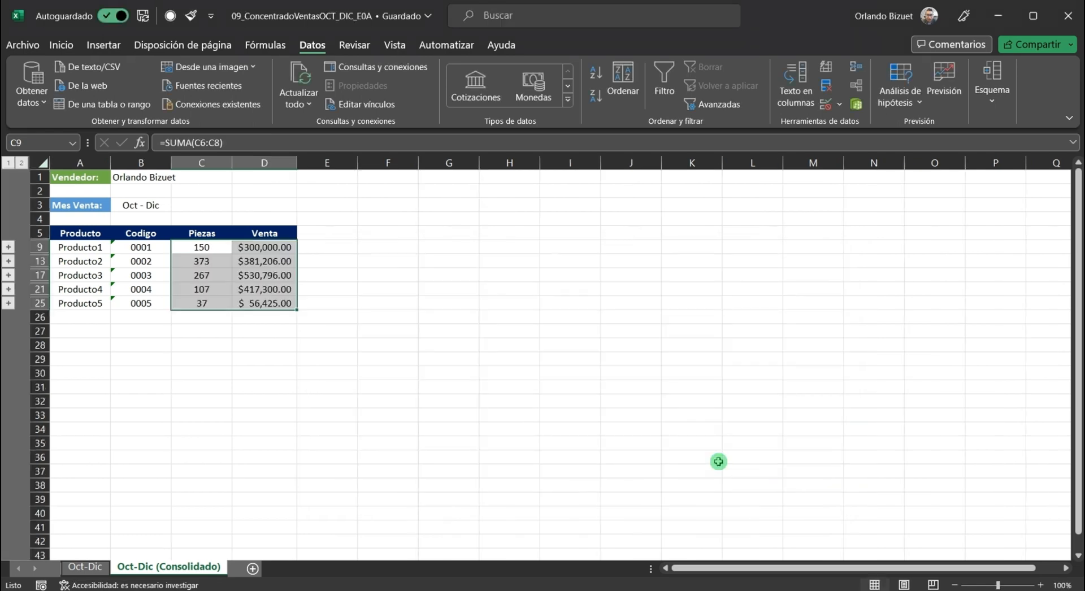
Step: Examine the Producto4 pieces formula, expand the Producto1 outline group and check the source link in C6
{"action": "left_click", "coordinate": [187, 291]}
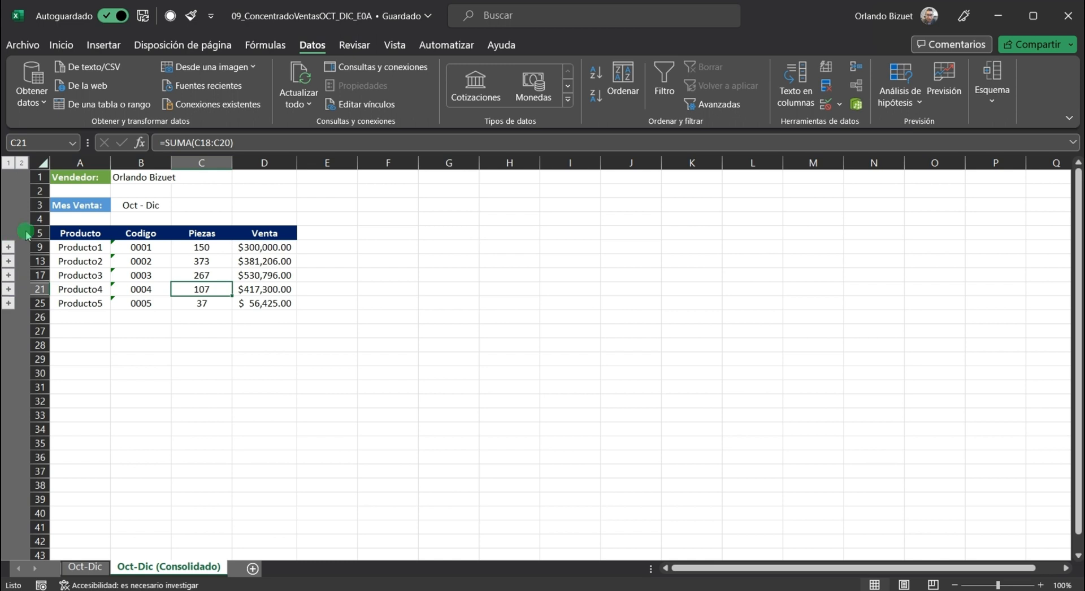
{"action": "left_click", "coordinate": [9, 247]}
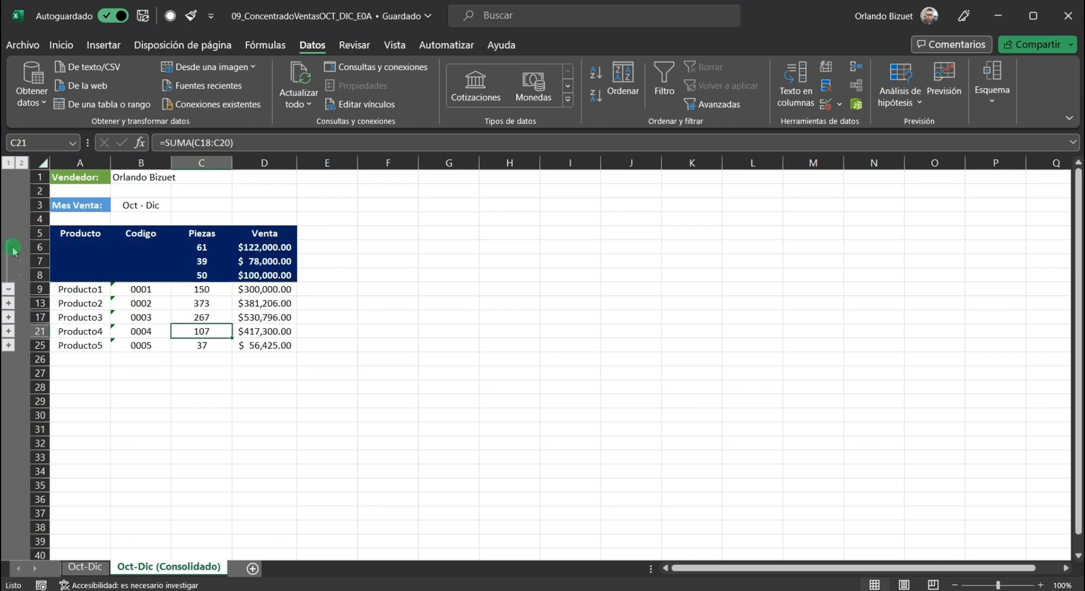
{"action": "left_click", "coordinate": [211, 248]}
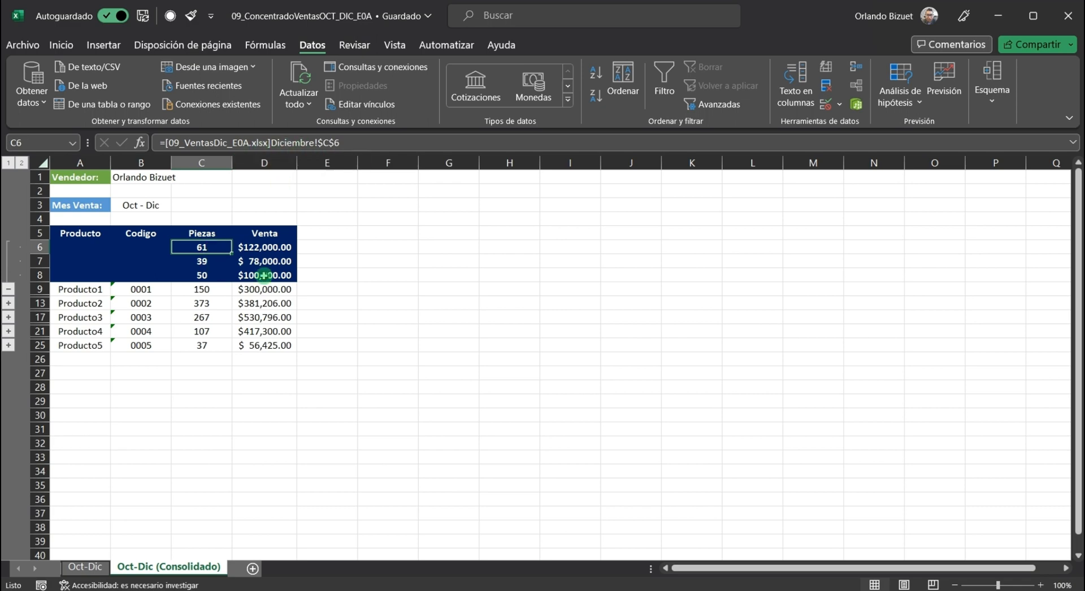
Step: Compare the linked formula on Oct-Dic with the C6 source reference on Oct-Dic (Consolidado), examining its December file and cell parts
{"action": "left_click", "coordinate": [85, 566]}
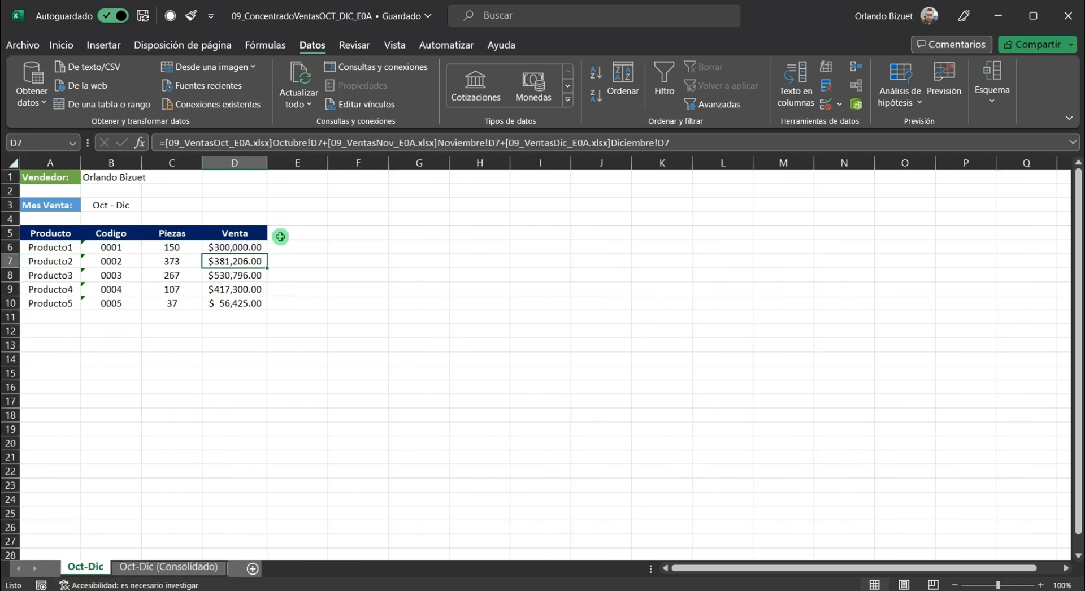
{"action": "left_click", "coordinate": [168, 566]}
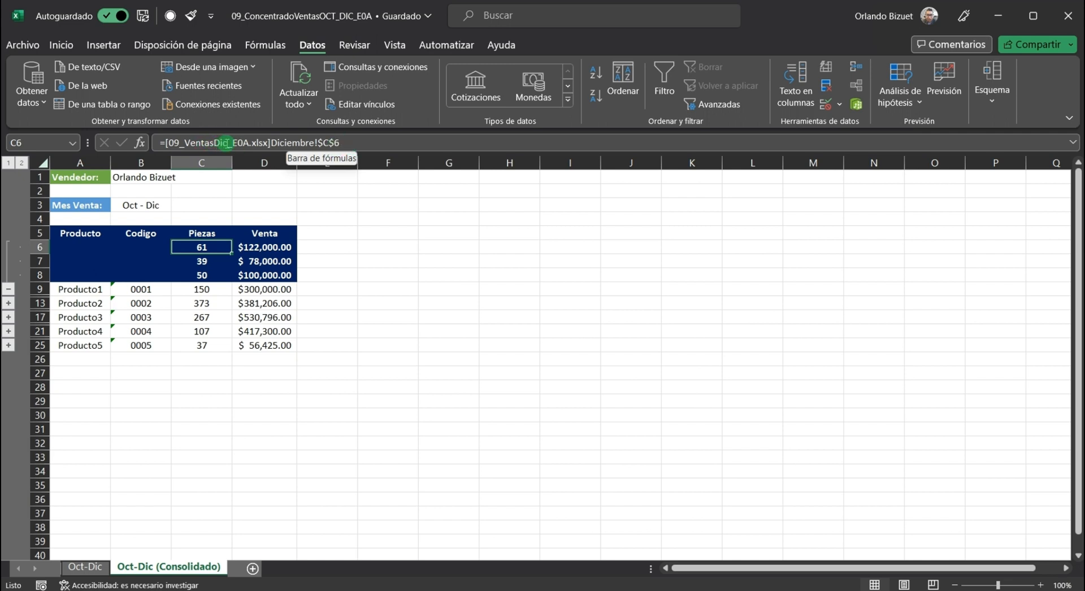
{"action": "left_click_drag", "start_coordinate": [226, 143], "coordinate": [210, 143]}
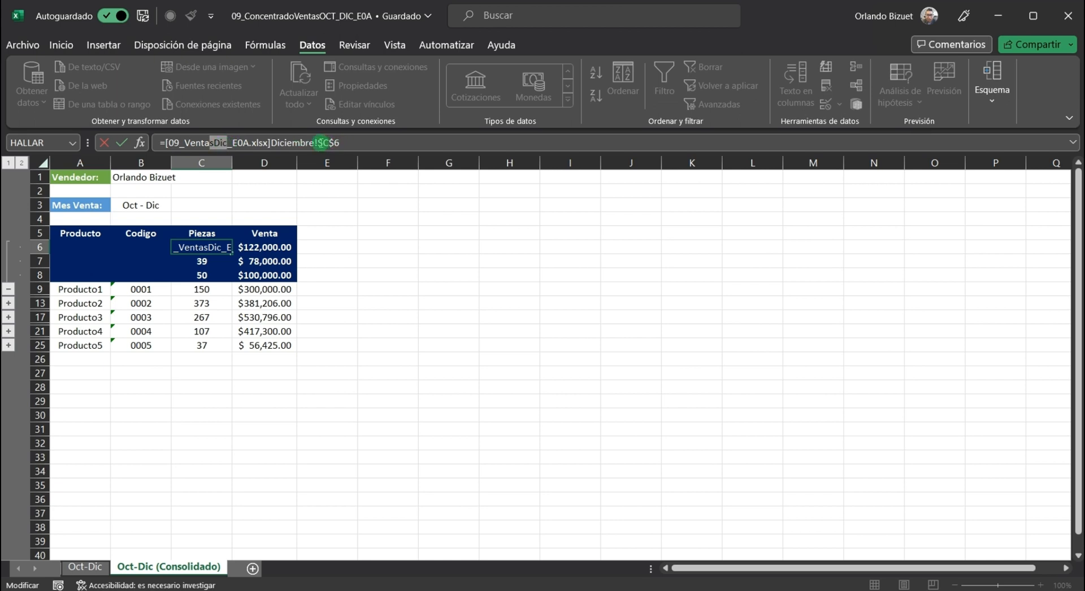
{"action": "left_click_drag", "start_coordinate": [318, 143], "coordinate": [350, 143]}
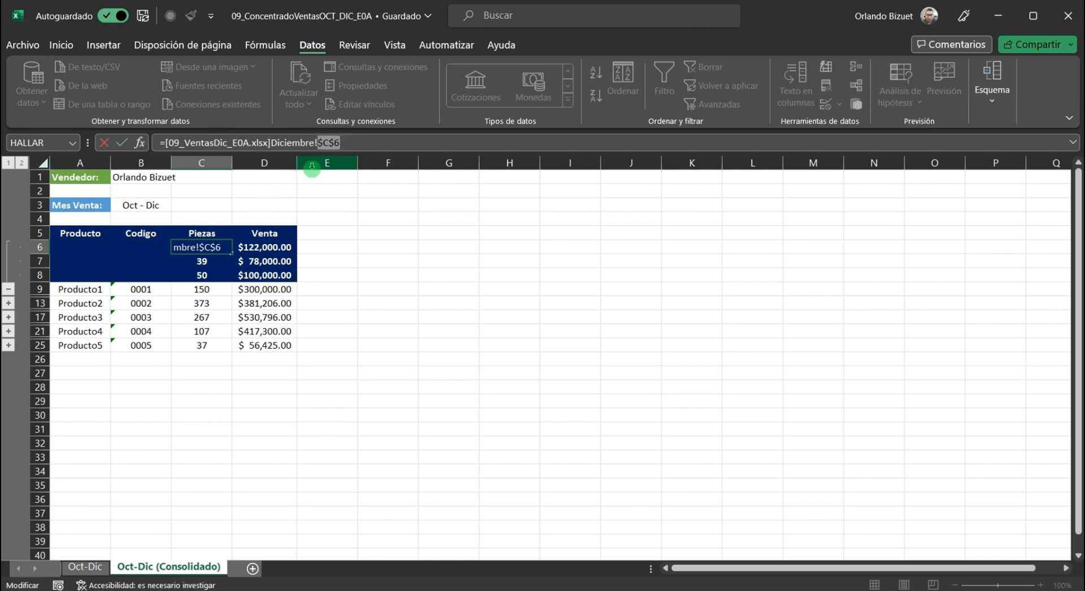
{"action": "key", "text": "Escape"}
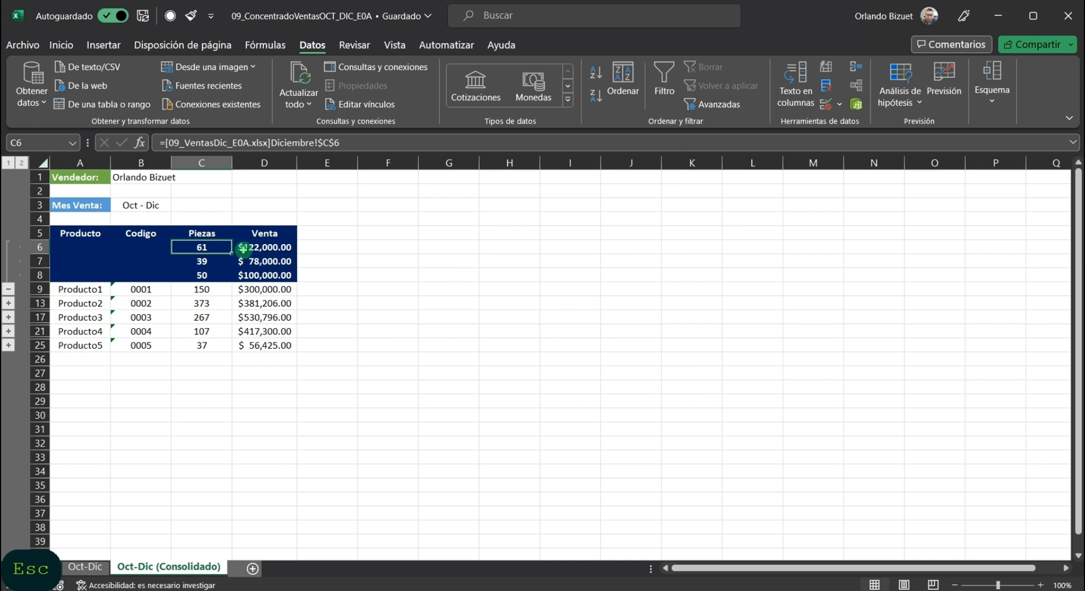
Step: Examine the December, November and October source links in D6, C7, D7 and C8, highlighting the sheet name in C8's formula
{"action": "left_click", "coordinate": [242, 248]}
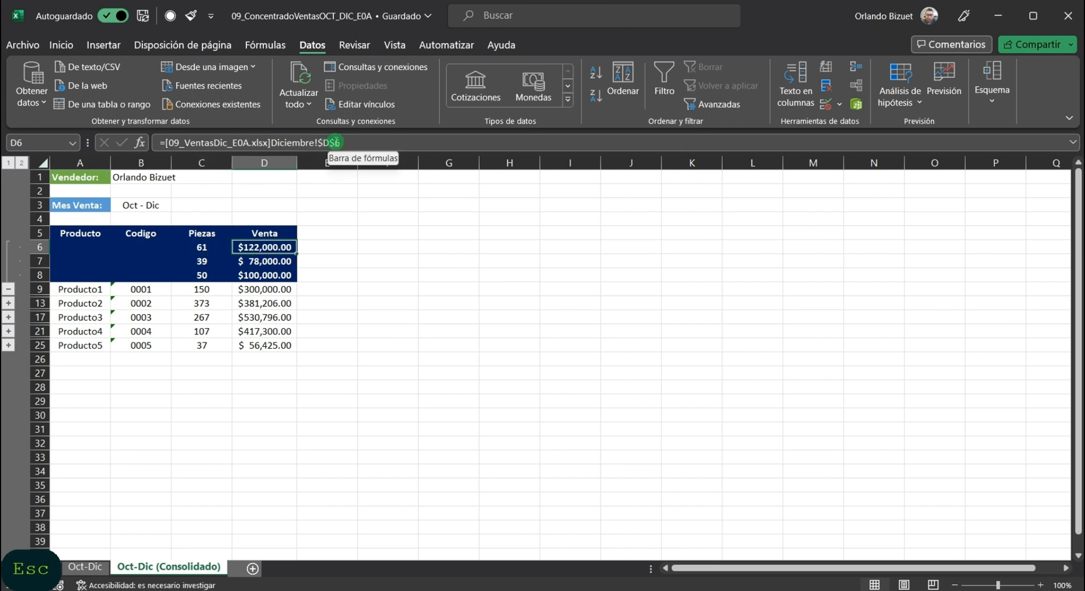
{"action": "left_click", "coordinate": [204, 263]}
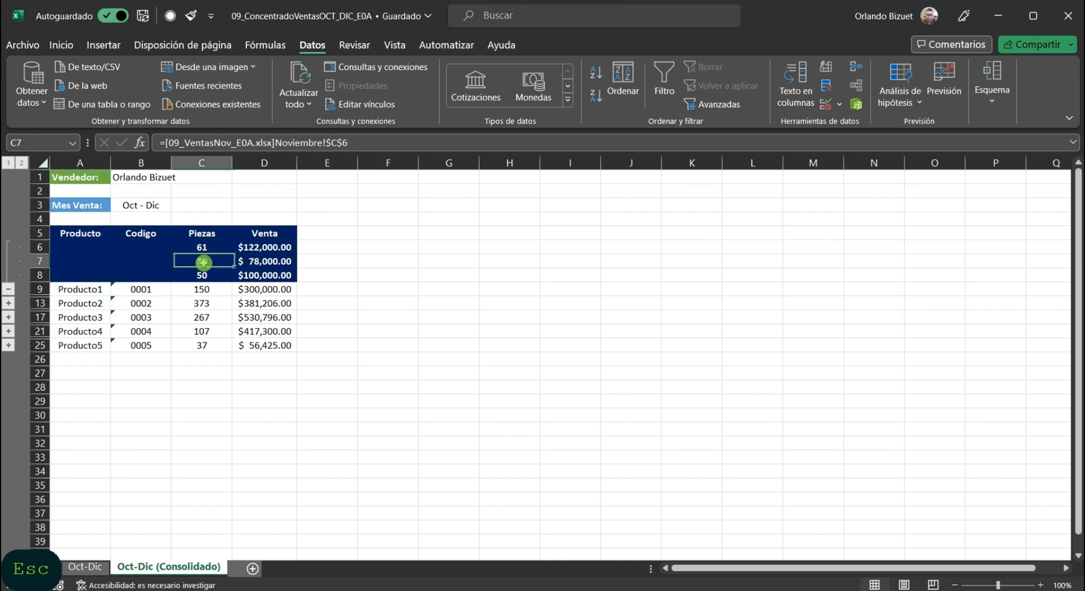
{"action": "left_click", "coordinate": [244, 263]}
{"action": "left_click", "coordinate": [207, 265]}
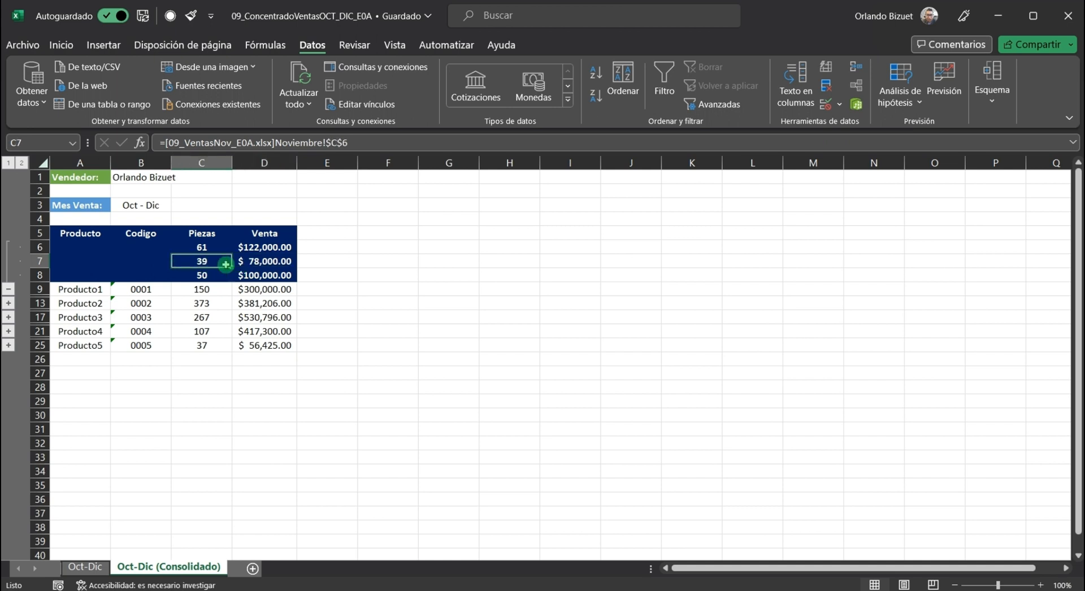
{"action": "left_click", "coordinate": [247, 263]}
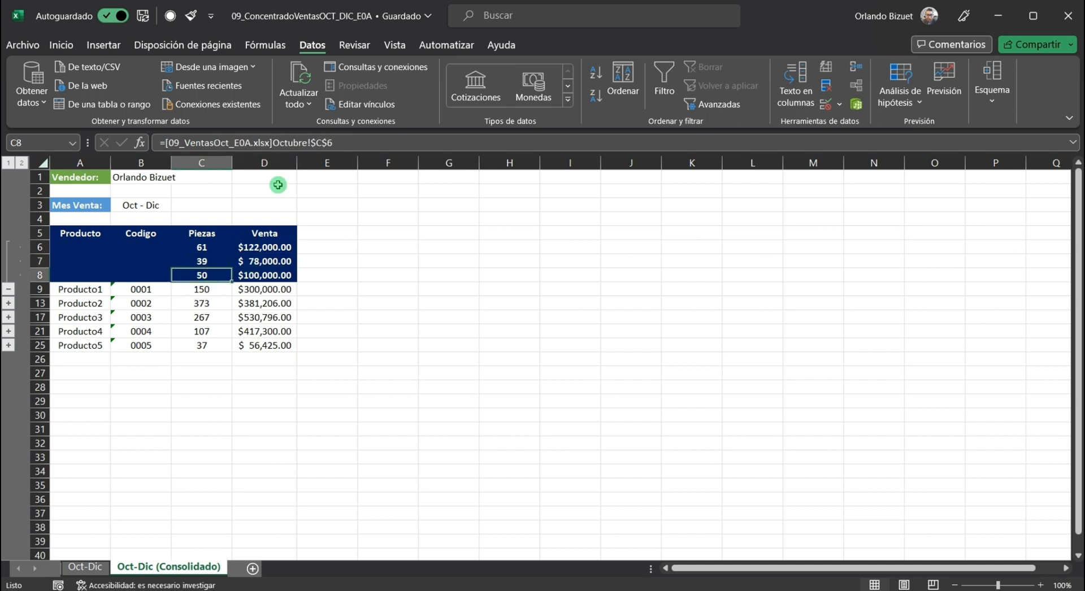
{"action": "double_click", "coordinate": [300, 142]}
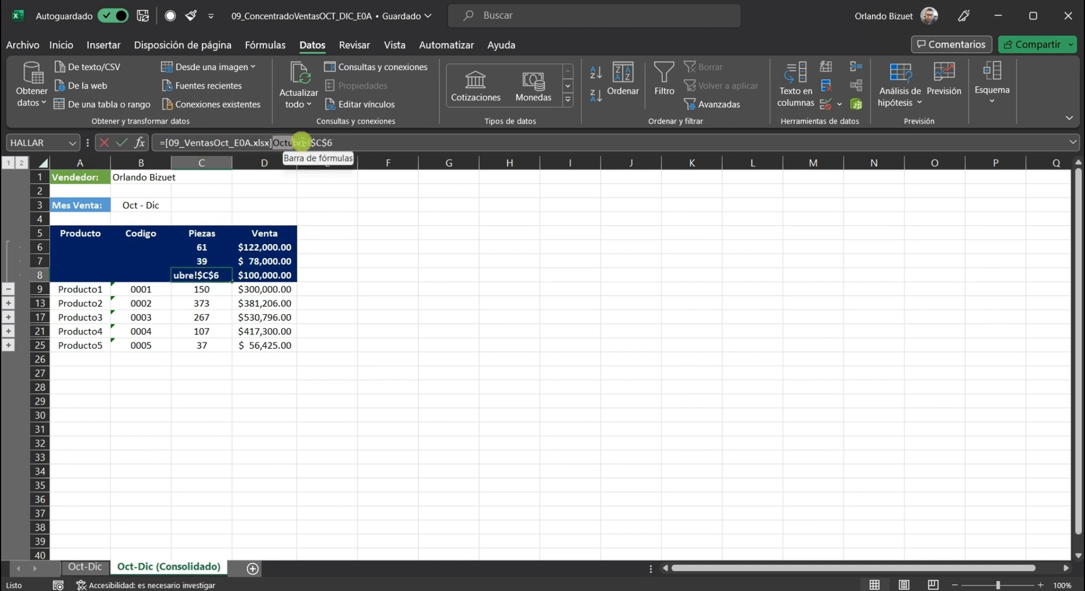
{"action": "double_click", "coordinate": [306, 143]}
{"action": "key", "text": "Escape"}
{"action": "key", "text": "Escape"}
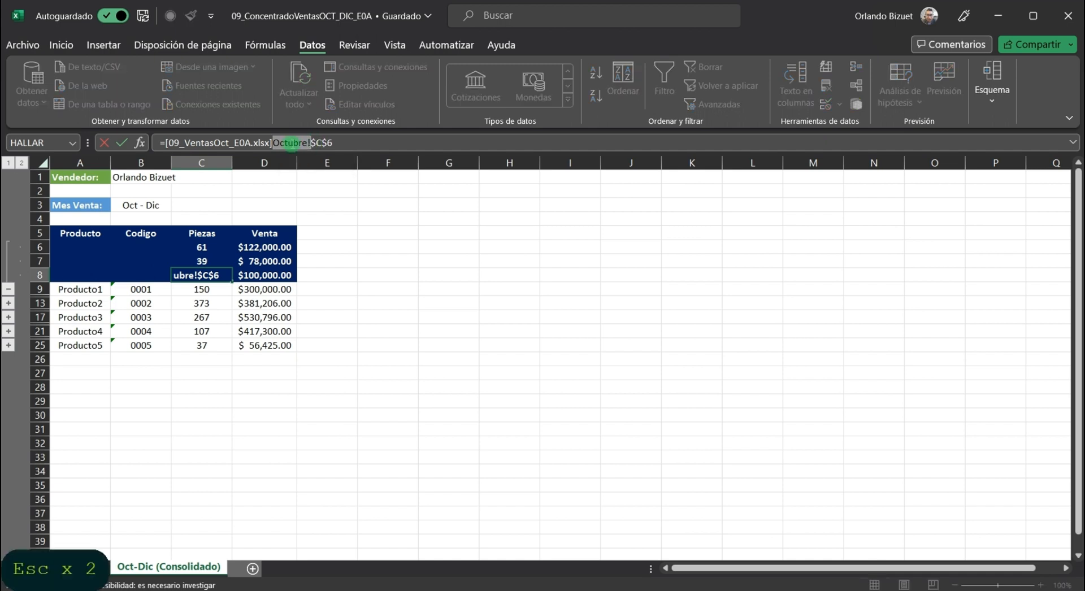
Step: Review the monthly source links across Producto1's detail cells in C6:D8, ending at the pieces formula in C9
{"action": "key", "text": "Up"}
{"action": "key", "text": "Up"}
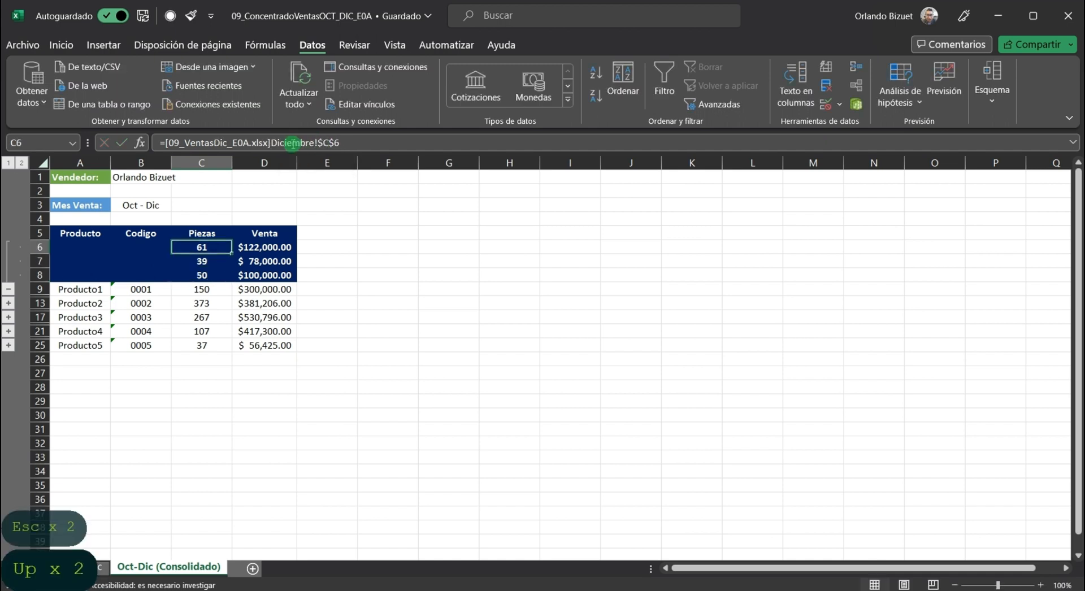
{"action": "key", "text": "Down"}
{"action": "key", "text": "Down"}
{"action": "key", "text": "Right"}
{"action": "key", "text": "Up"}
{"action": "key", "text": "Up"}
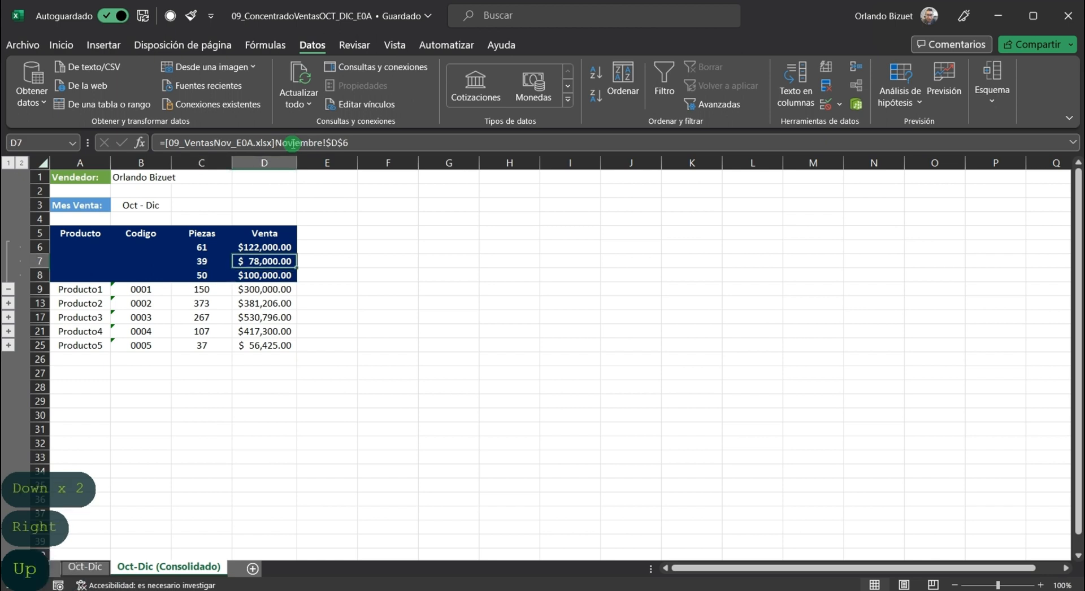
{"action": "key", "text": "Left"}
{"action": "key", "text": "Down"}
{"action": "key", "text": "Up"}
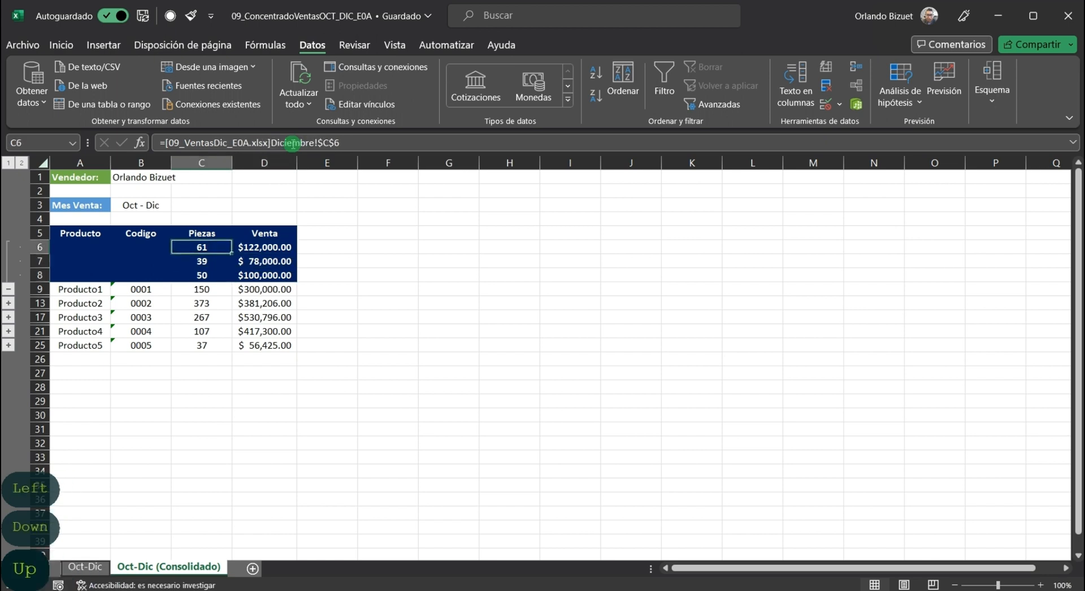
{"action": "key", "text": "Down"}
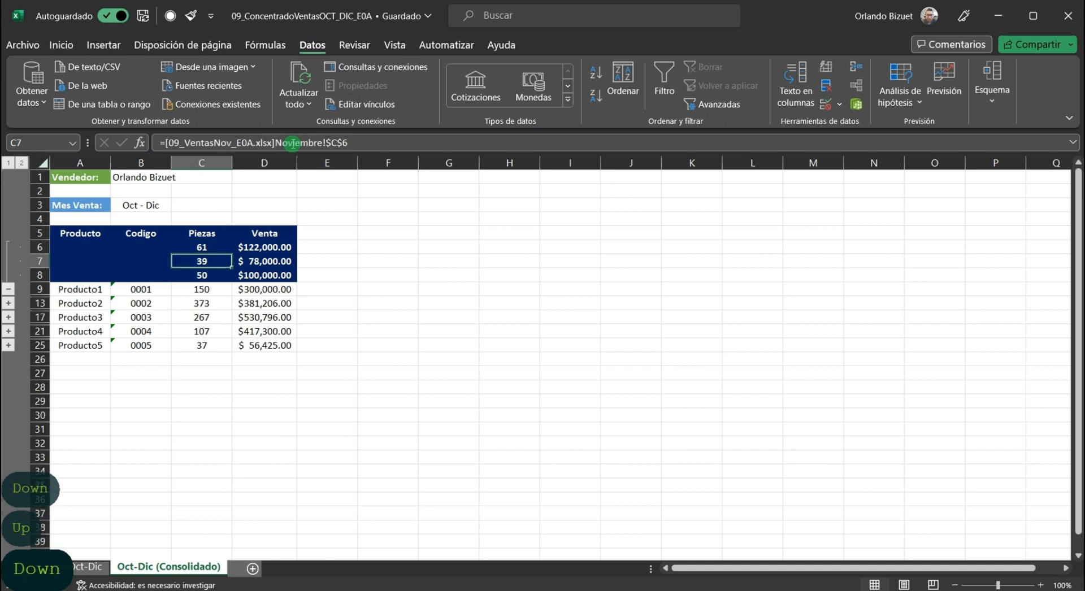
{"action": "key", "text": "Down"}
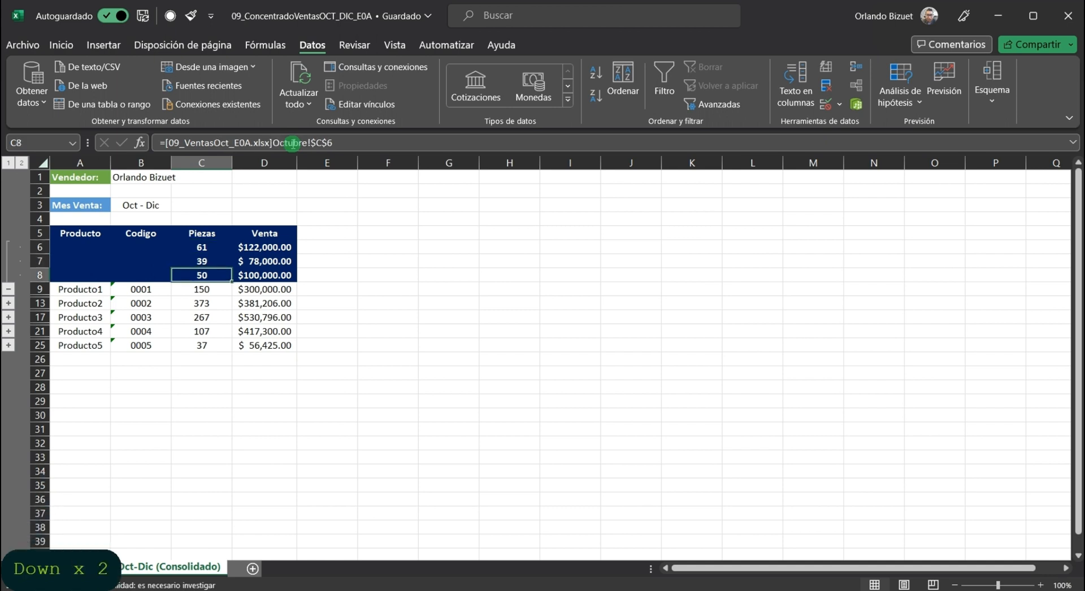
{"action": "key", "text": "Down"}
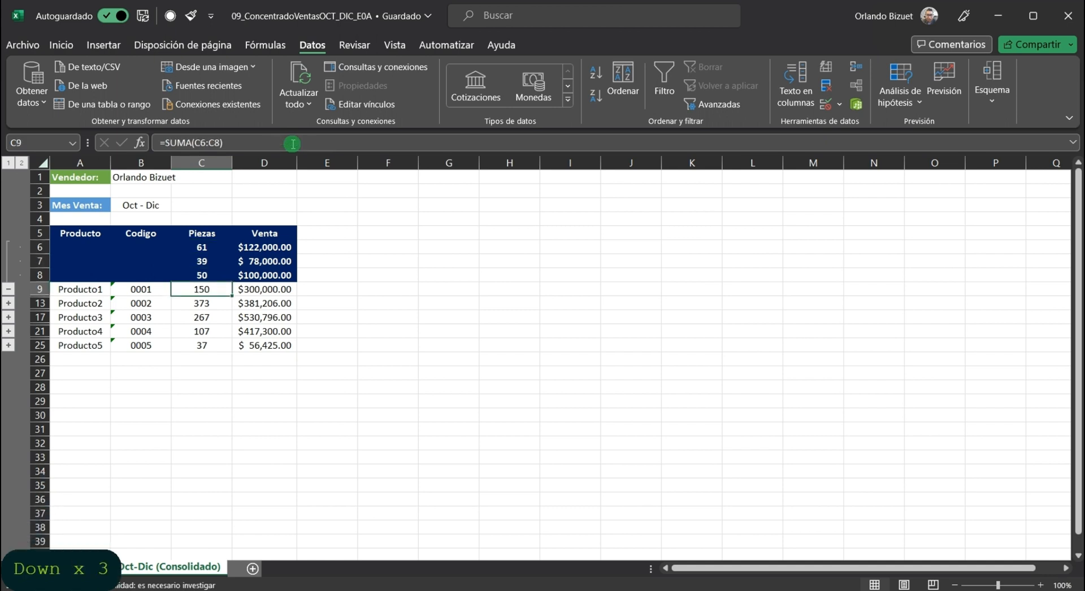
Step: Examine Producto1's summary row, checking the pieces and sales sum formulas in C9 and D9 against the detail rows above
{"action": "key", "text": "Left"}
{"action": "key", "text": "Left"}
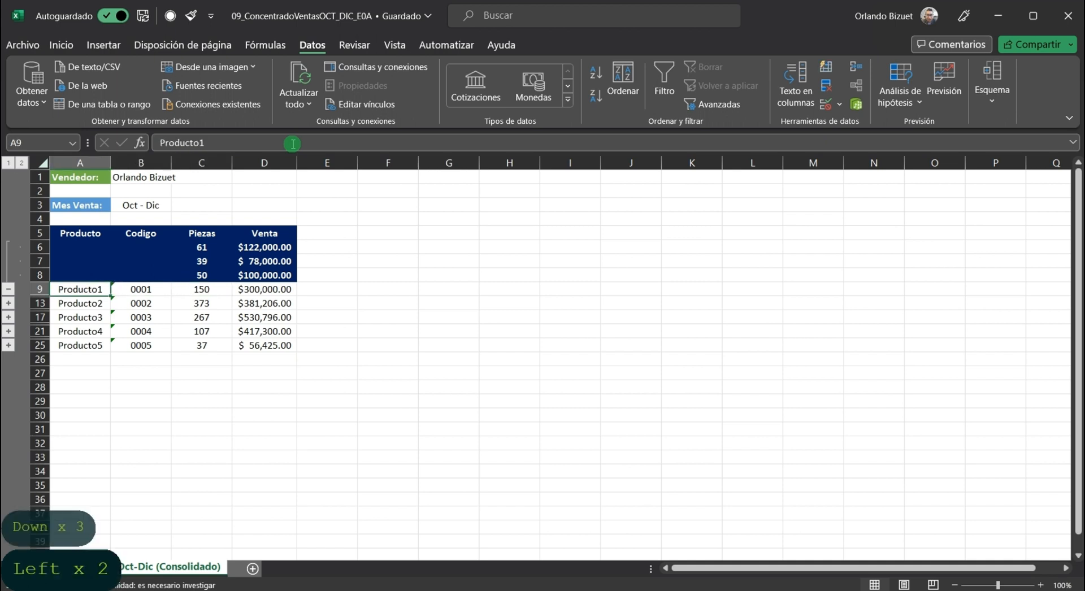
{"action": "key", "text": "shift+Right"}
{"action": "key", "text": "shift+Right"}
{"action": "key", "text": "Right"}
{"action": "key", "text": "Right"}
{"action": "key", "text": "Right"}
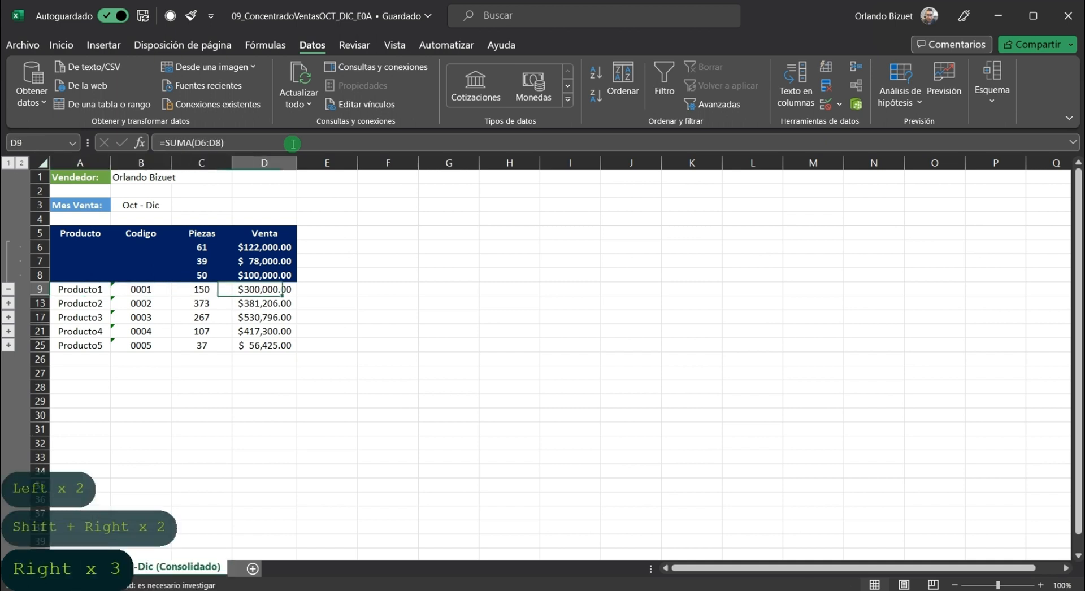
{"action": "key", "text": "Up"}
{"action": "key", "text": "Up"}
{"action": "key", "text": "Up"}
{"action": "key", "text": "Down"}
{"action": "key", "text": "Down"}
{"action": "key", "text": "Down"}
{"action": "key", "text": "Left"}
{"action": "key", "text": "Left"}
{"action": "key", "text": "Left"}
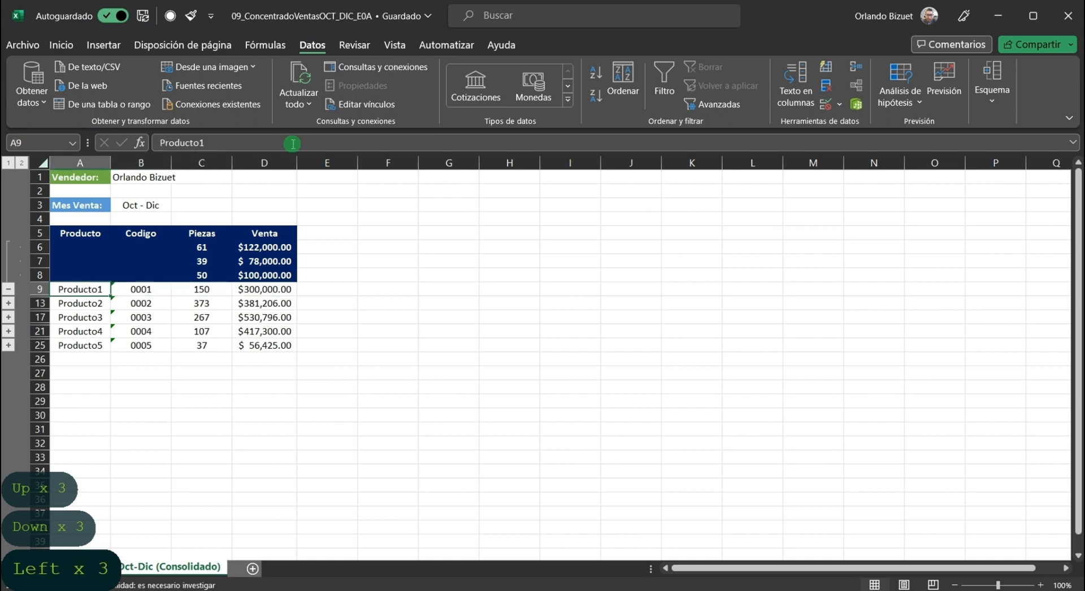
{"action": "key", "text": "Right"}
{"action": "key", "text": "Right"}
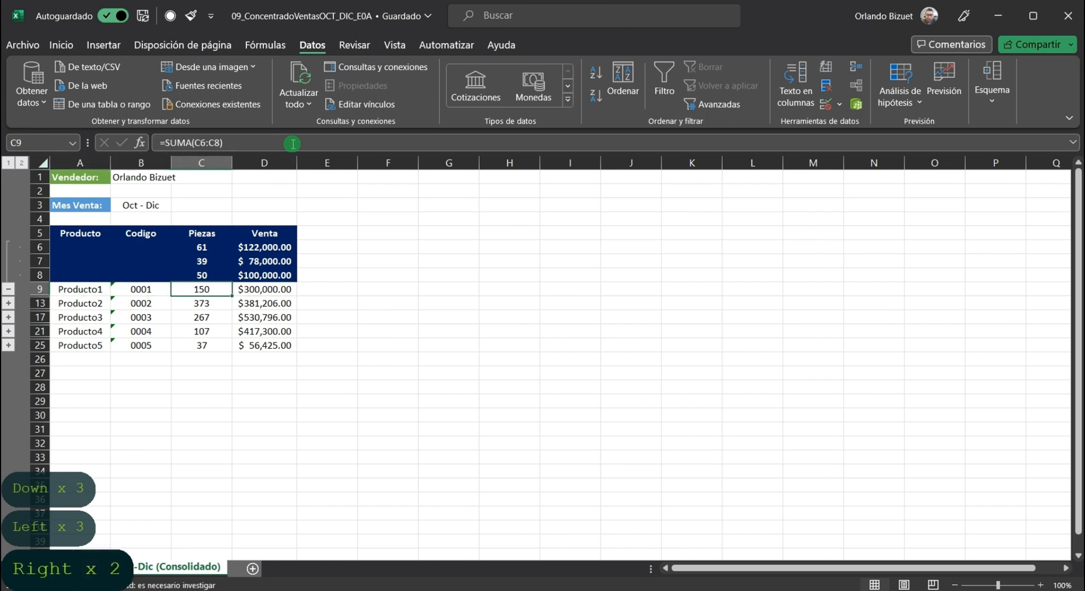
Step: Collapse the Producto1 outline group and check the Producto2 and Producto4 details, leaving both groups collapsed
{"action": "left_click", "coordinate": [9, 289]}
{"action": "left_click", "coordinate": [9, 262]}
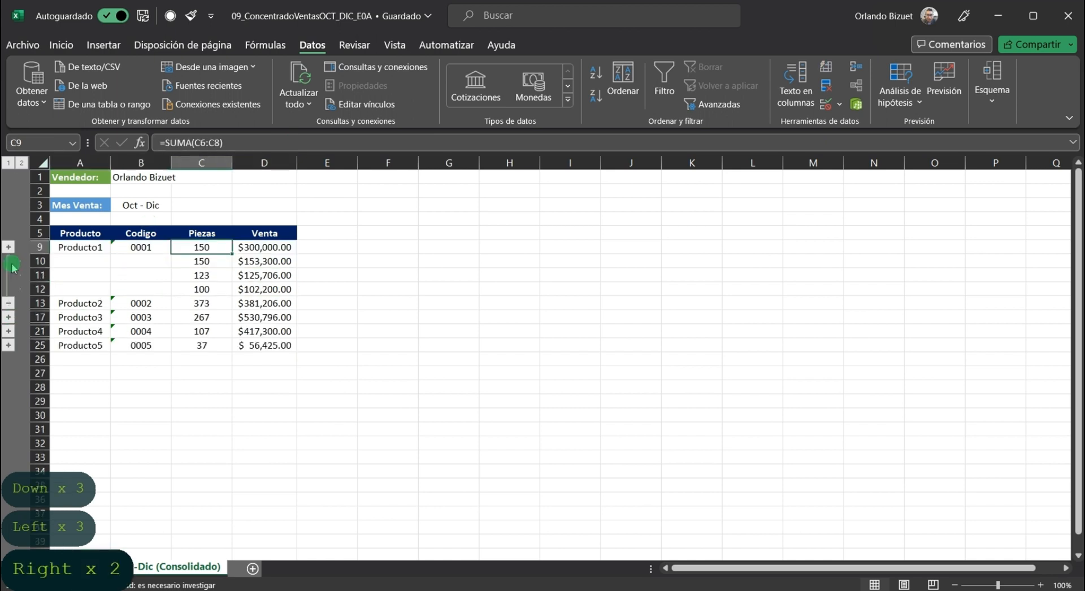
{"action": "left_click", "coordinate": [9, 304]}
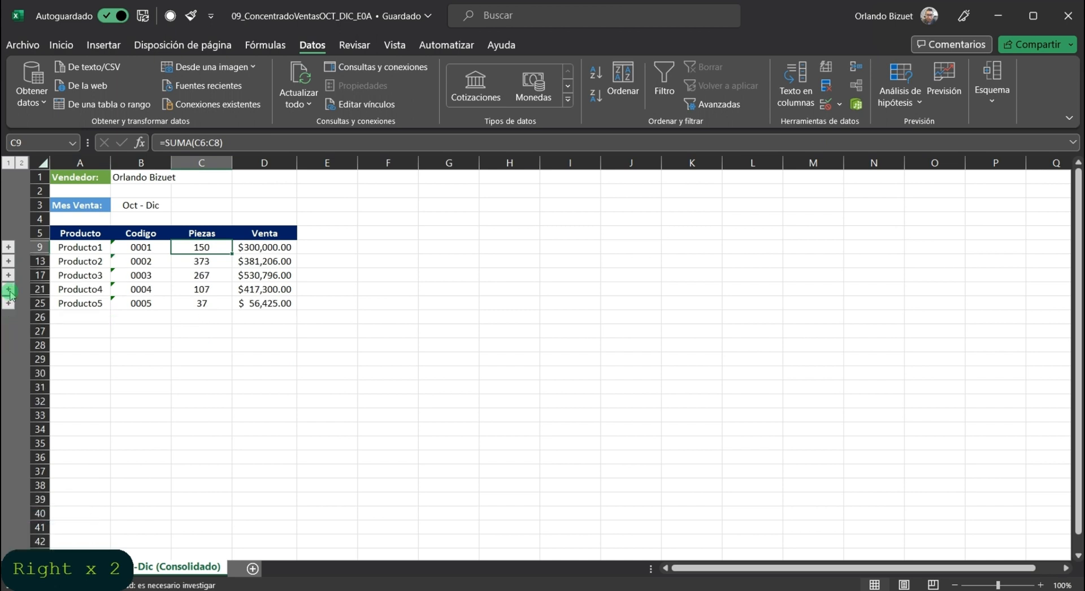
{"action": "left_click", "coordinate": [9, 289]}
{"action": "left_click", "coordinate": [9, 330]}
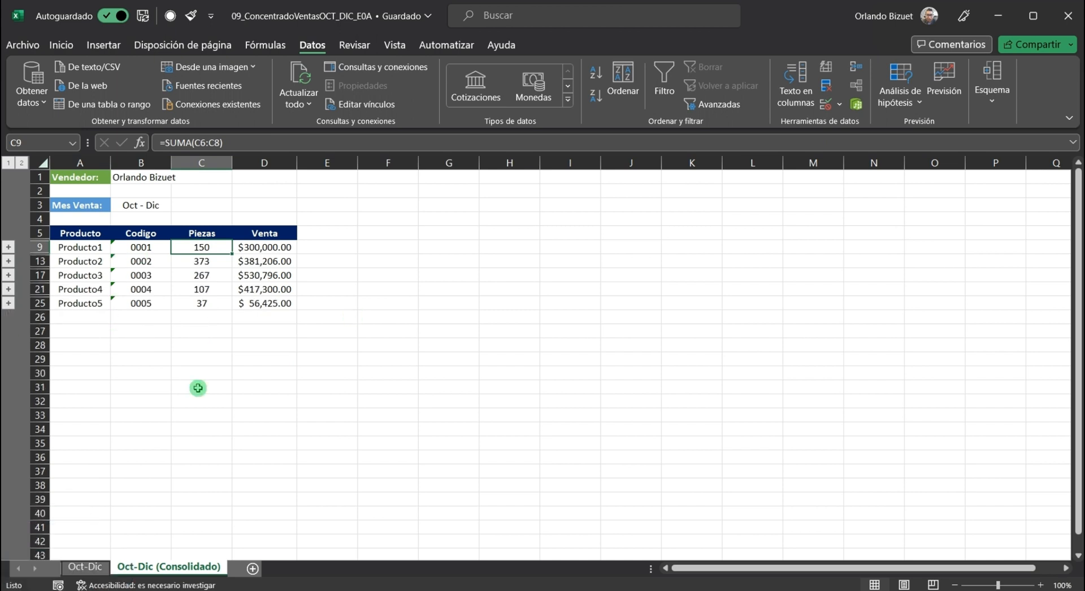
Step: Select A1 on the consolidated sheet and switch to the 00_Temario_E0A_OB workbook to view the Practica 6 entry
{"action": "left_click", "coordinate": [86, 180]}
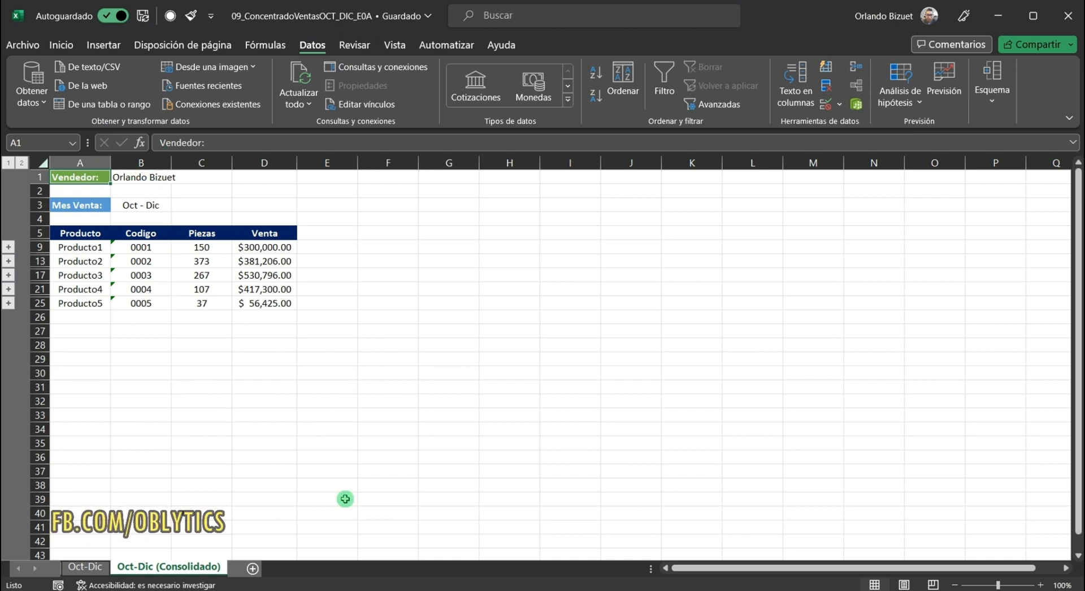
{"action": "key", "text": "alt+Tab"}
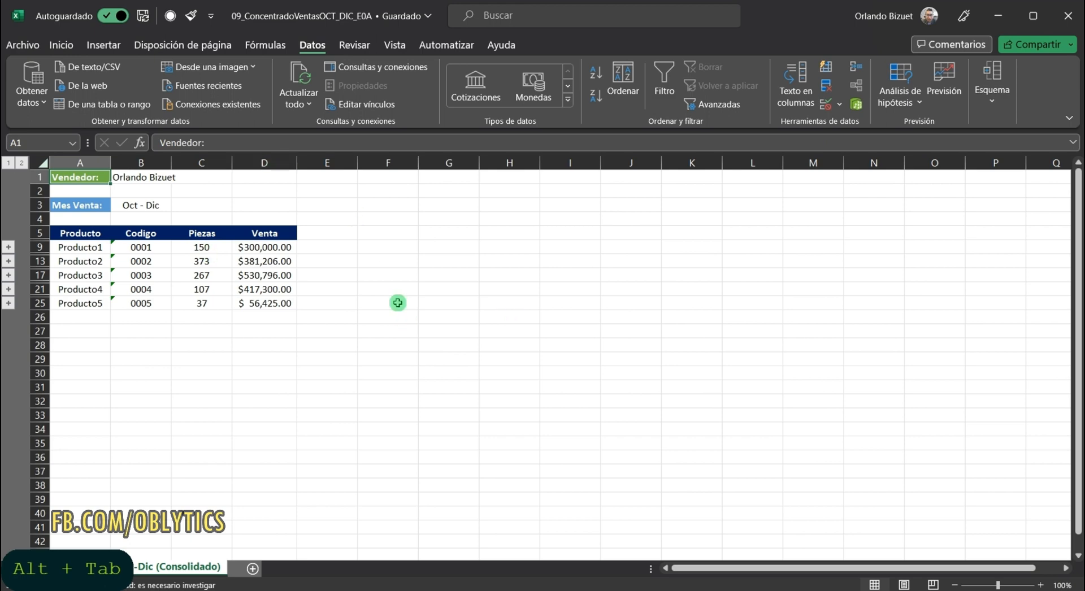
{"action": "key", "text": "alt+Tab"}
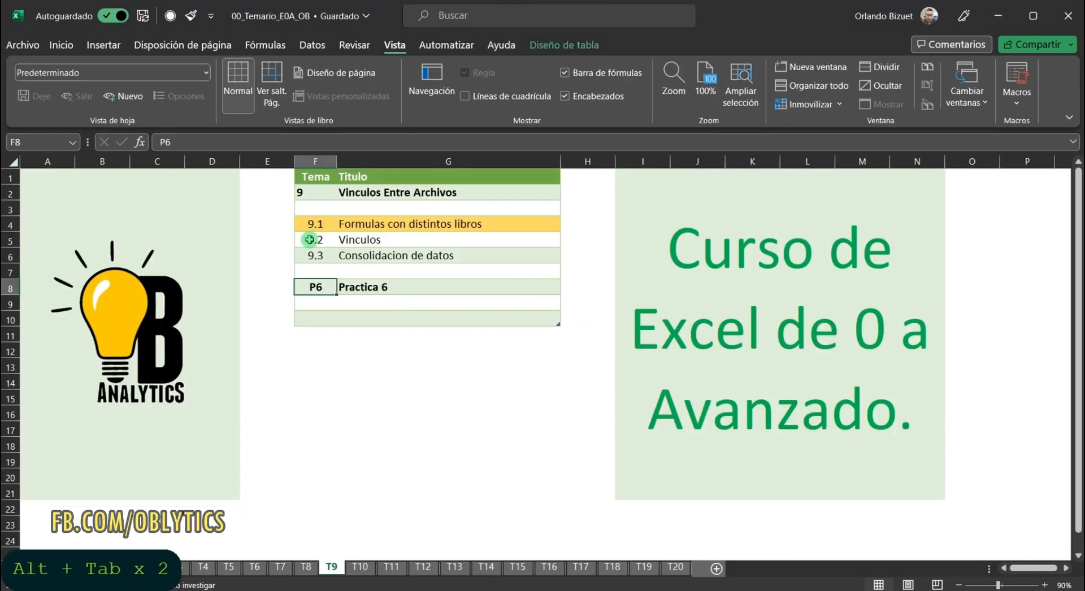
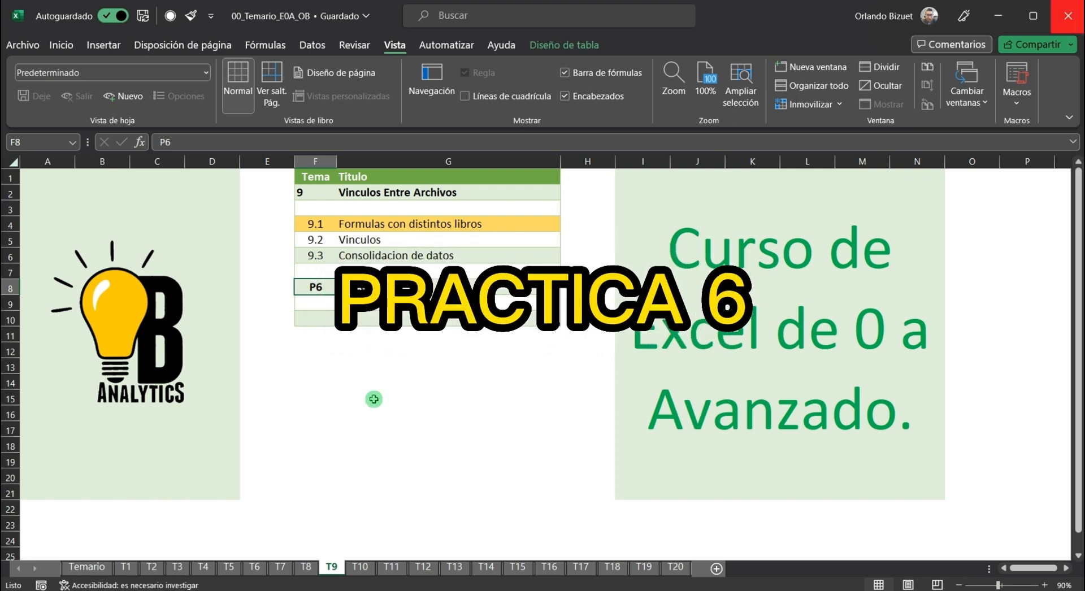
Step: Switch to the 09_ConcentradoVentasOCT_DIC_OK_E0A workbook and unhide its Oct-Dic (Practica) sheet
{"action": "mouse_move", "coordinate": [571, 590]}
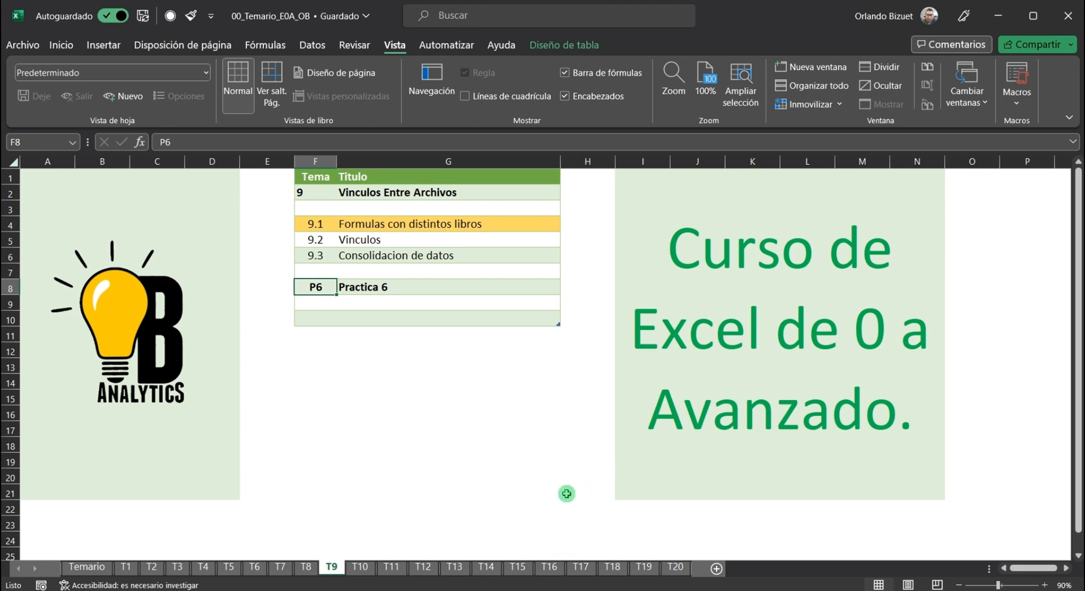
{"action": "left_click", "coordinate": [576, 590]}
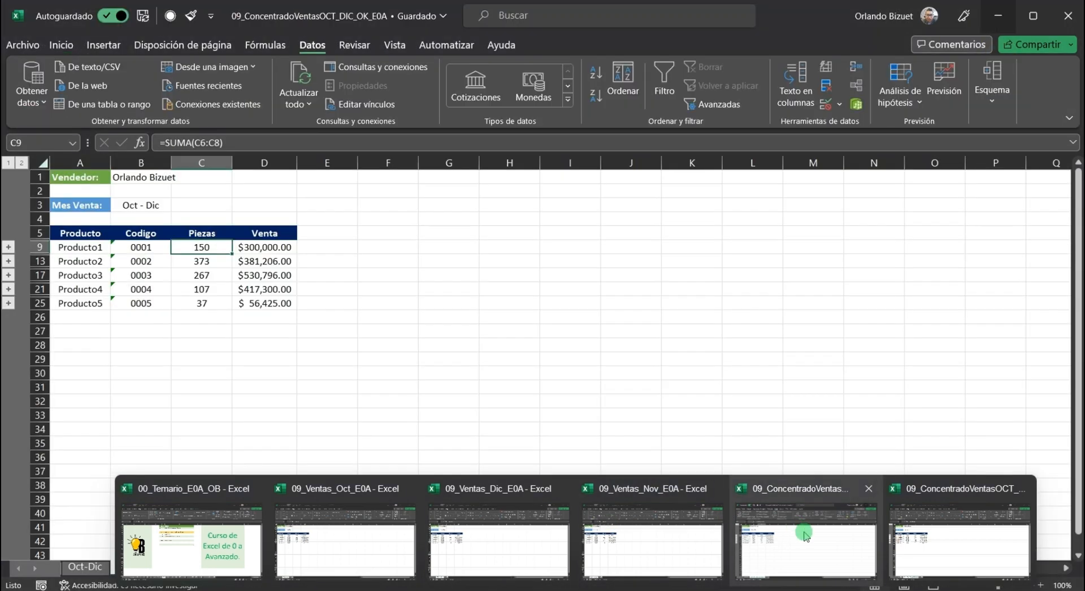
{"action": "left_click", "coordinate": [805, 534]}
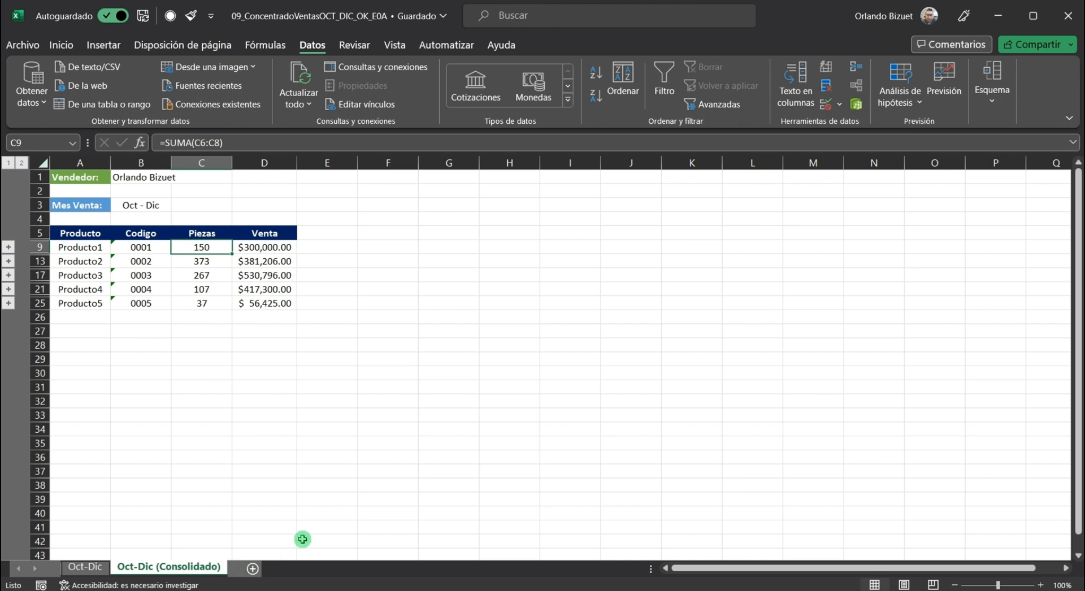
{"action": "right_click", "coordinate": [171, 567]}
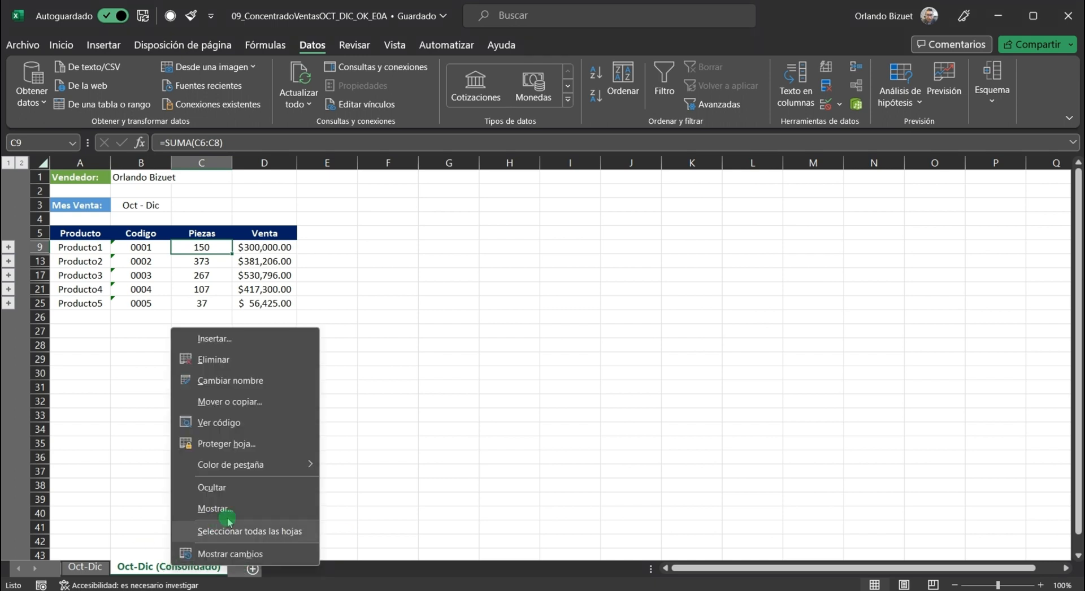
{"action": "left_click", "coordinate": [213, 509]}
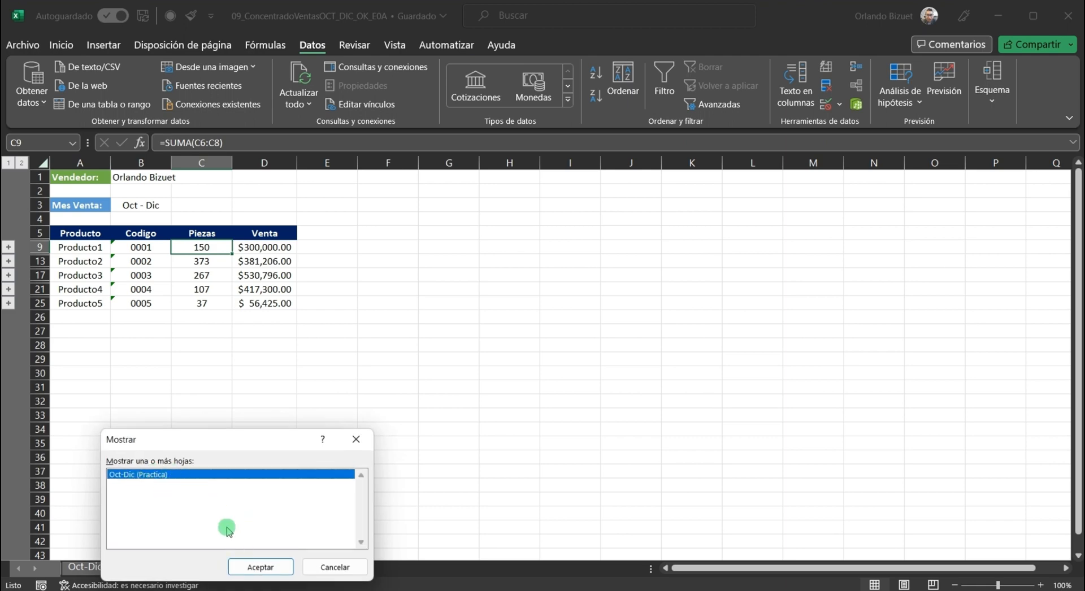
{"action": "left_click", "coordinate": [244, 567]}
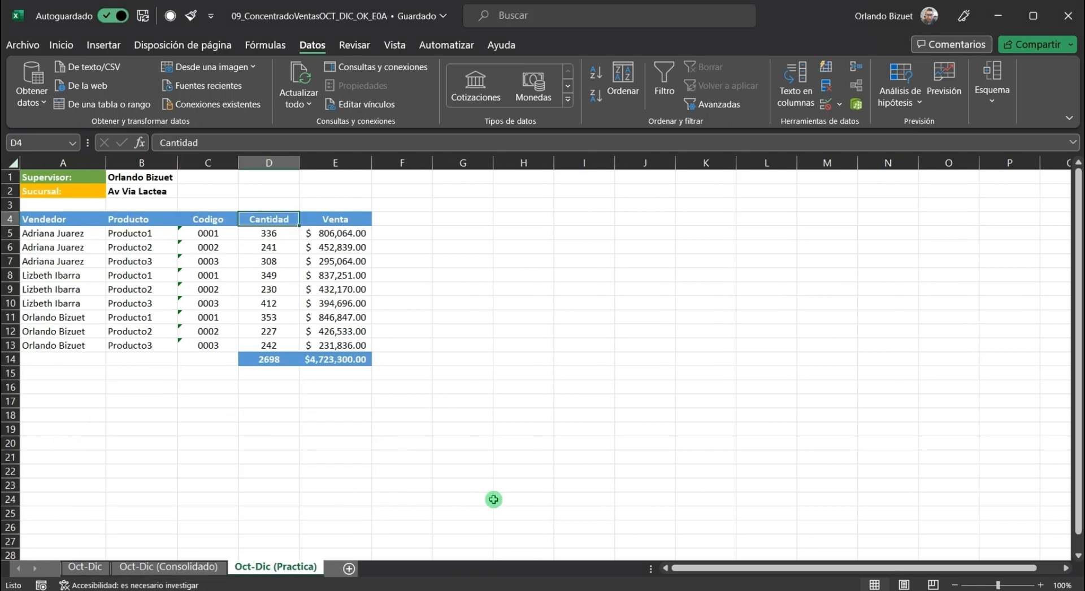
Step: Switch to the 09_ConcentradoVentasOCT_DIC_E0A workbook and unhide its Oct-Dic (Practica) sheet
{"action": "left_click", "coordinate": [575, 590]}
{"action": "left_click", "coordinate": [903, 513]}
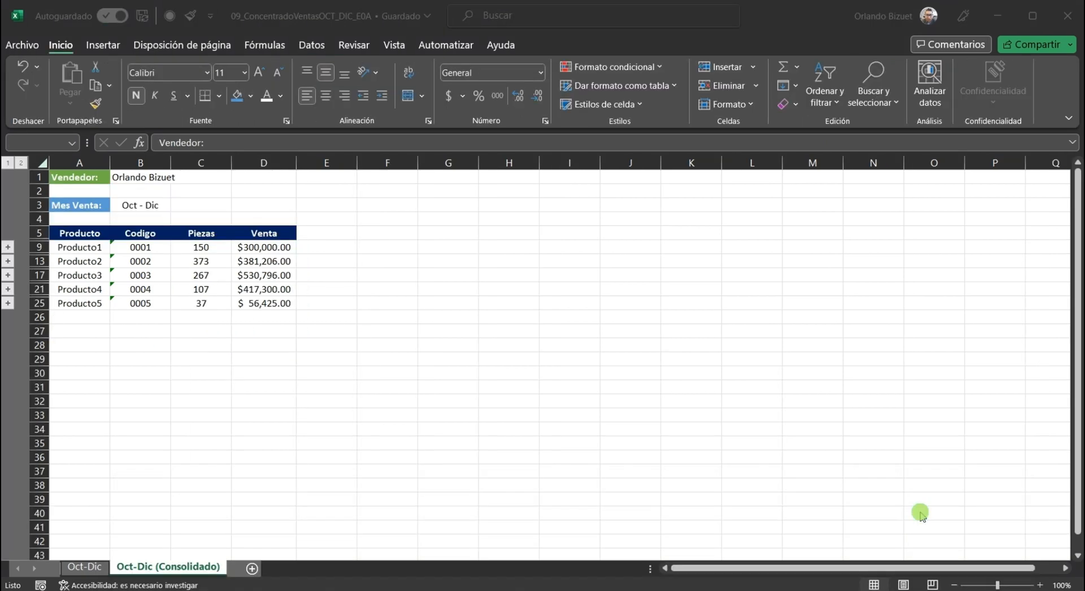
{"action": "right_click", "coordinate": [189, 572]}
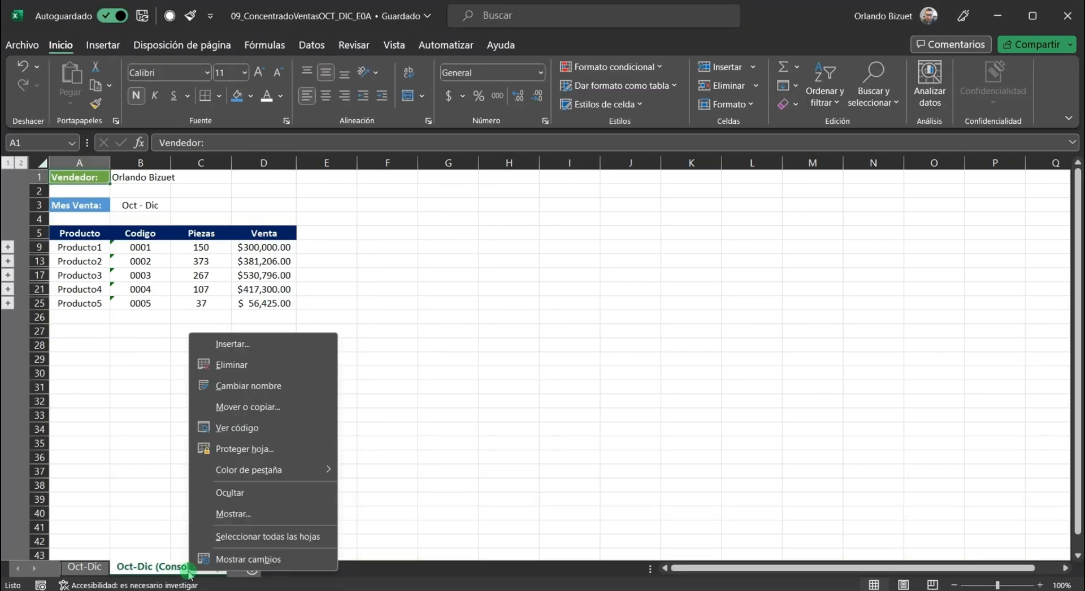
{"action": "left_click", "coordinate": [245, 517]}
{"action": "left_click", "coordinate": [270, 571]}
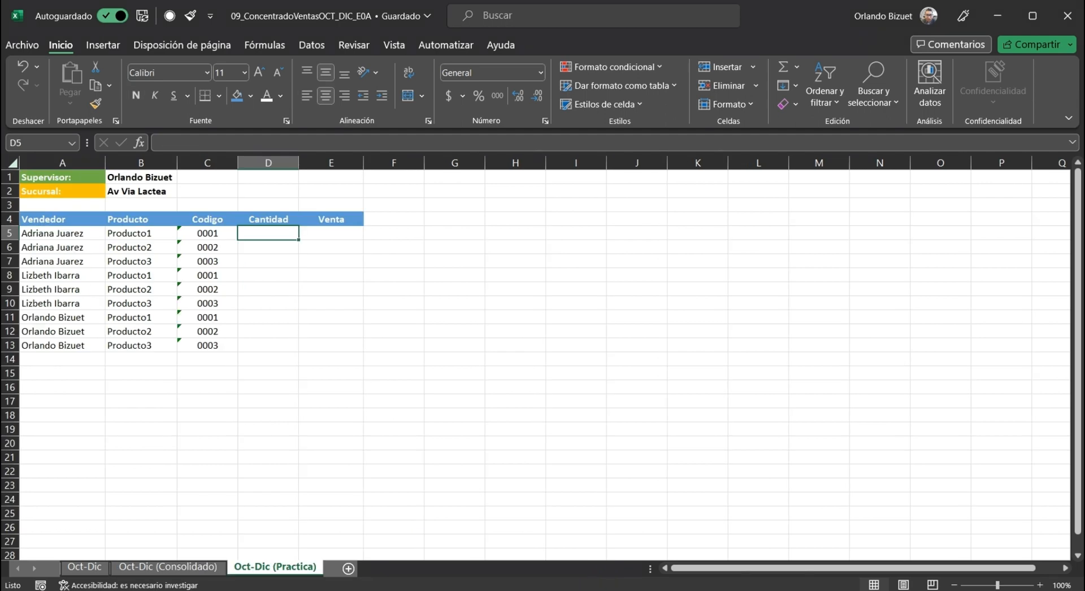
Step: Switch to the 09_Ventas_Oct_E0A workbook and unhide its Oct_Practica sheet
{"action": "mouse_move", "coordinate": [576, 590]}
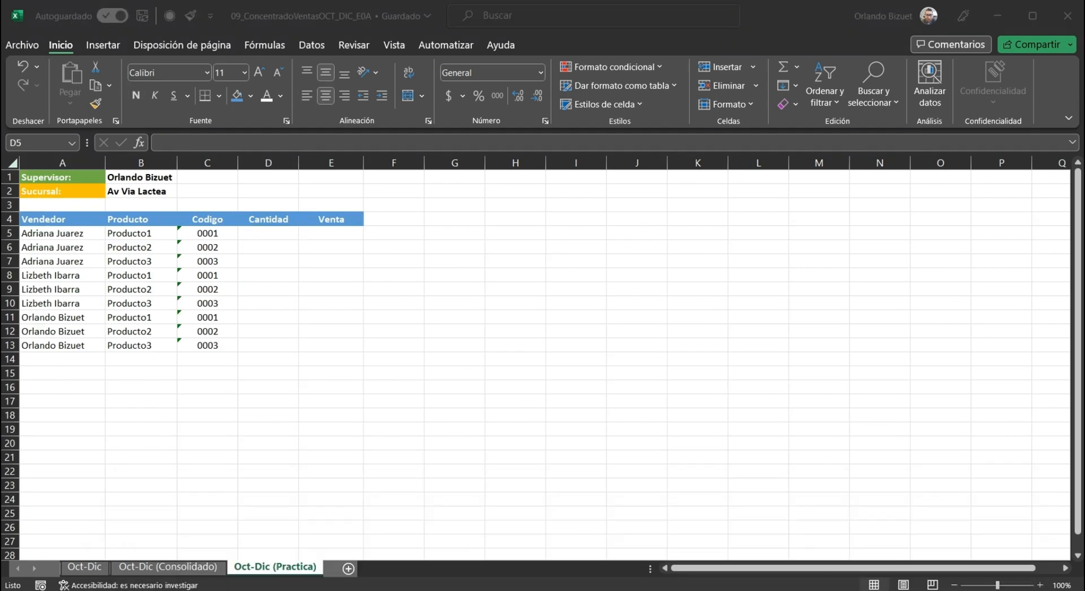
{"action": "left_click", "coordinate": [398, 556]}
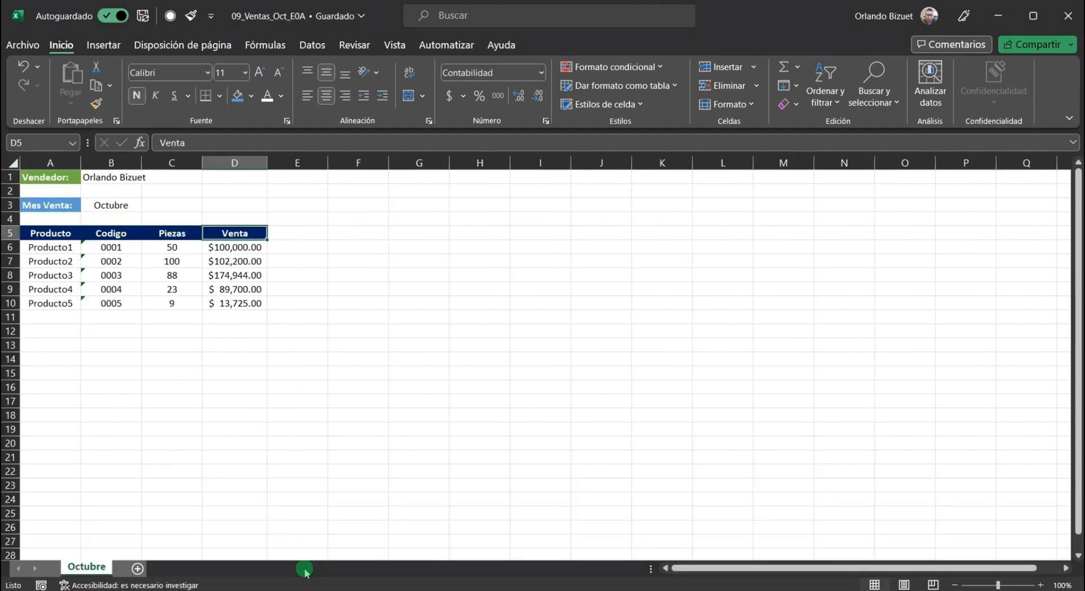
{"action": "right_click", "coordinate": [100, 570]}
{"action": "left_click", "coordinate": [148, 510]}
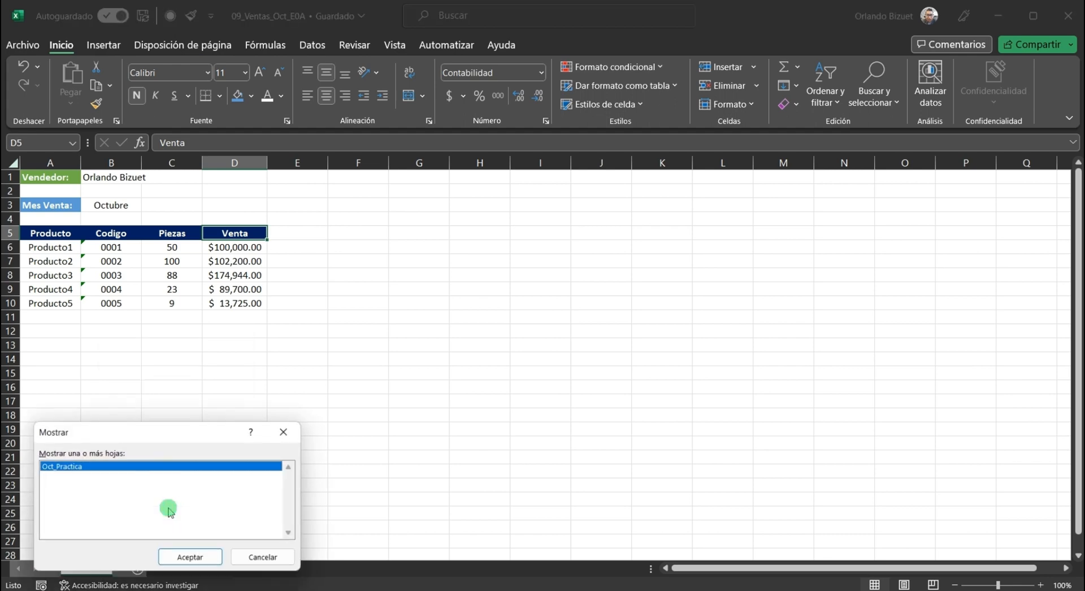
{"action": "left_click", "coordinate": [179, 558]}
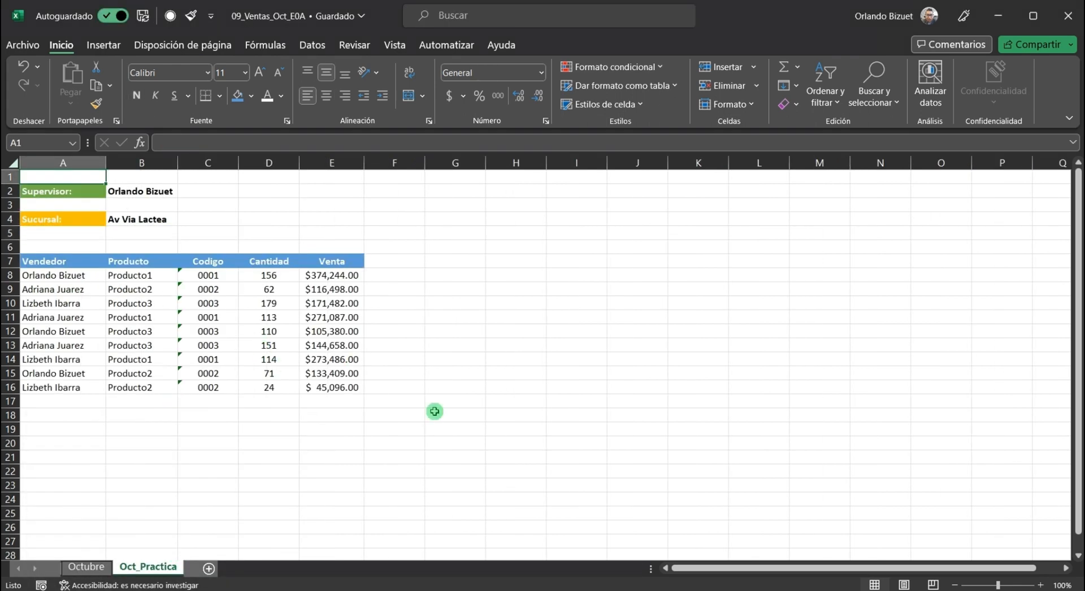
Step: Switch to the 09_Ventas_Dic_E0A workbook and unhide its Dic_Practica sheet
{"action": "left_click", "coordinate": [575, 590]}
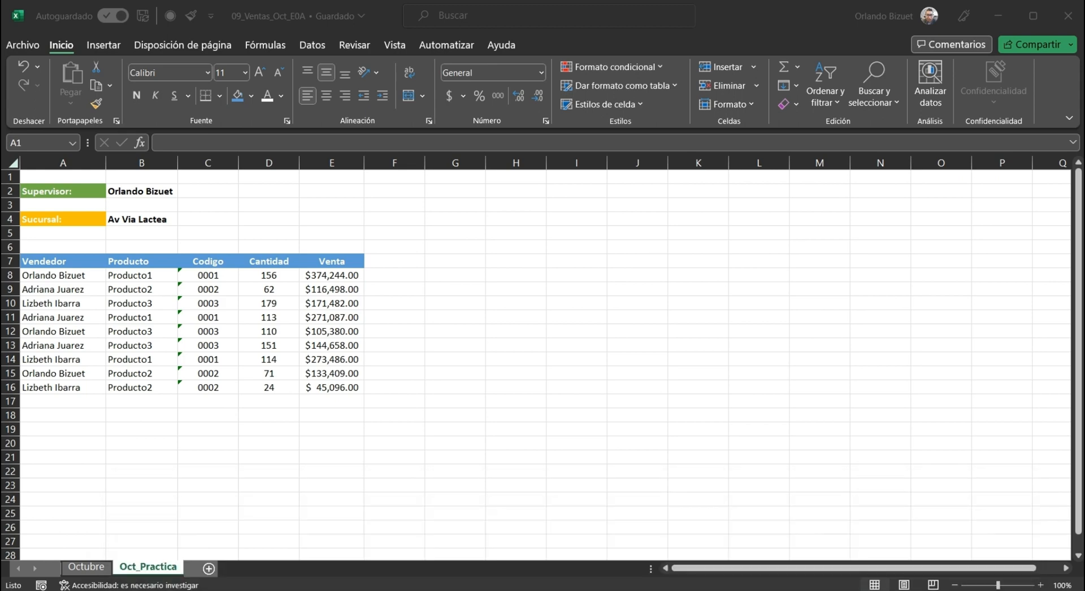
{"action": "left_click", "coordinate": [509, 557]}
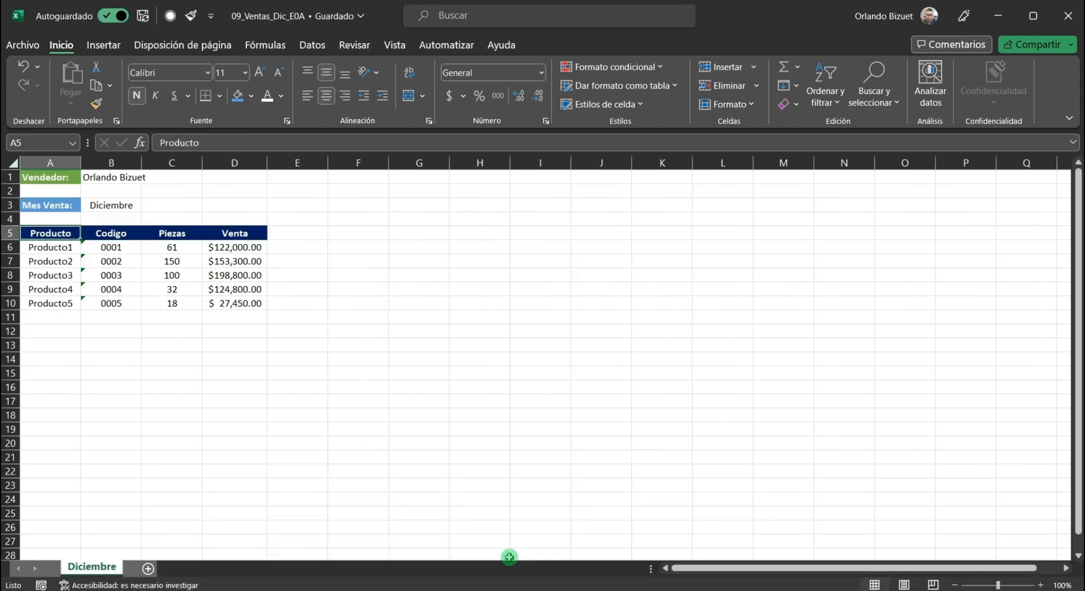
{"action": "right_click", "coordinate": [105, 567]}
{"action": "left_click", "coordinate": [161, 516]}
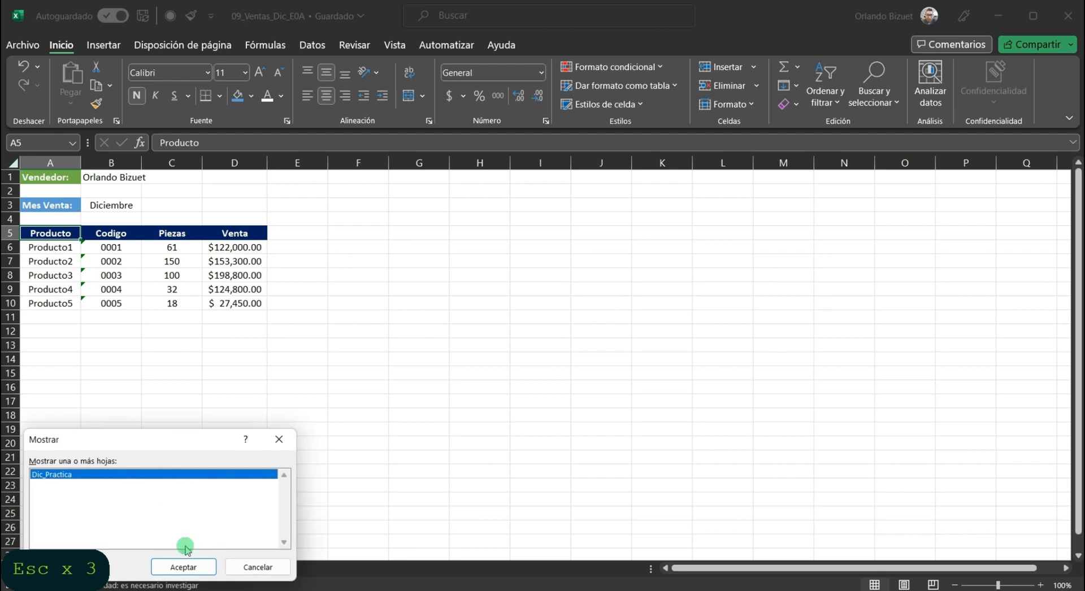
{"action": "left_click", "coordinate": [184, 565]}
Step: Switch to the 09_Ventas_Nov_E0A workbook and unhide its Nov_Practica sheet
{"action": "mouse_move", "coordinate": [565, 588]}
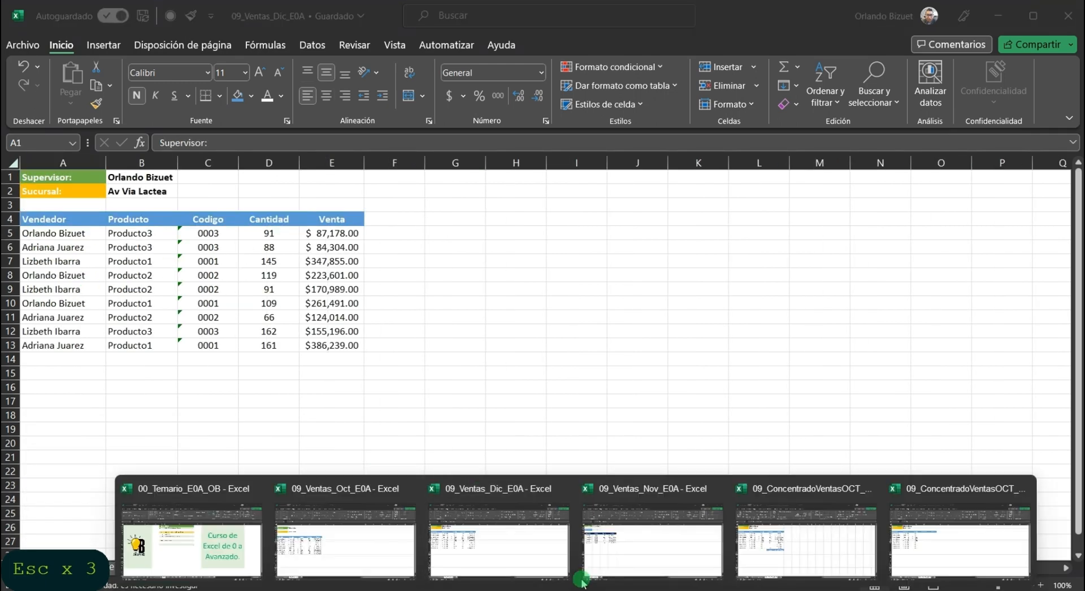
{"action": "left_click", "coordinate": [650, 526]}
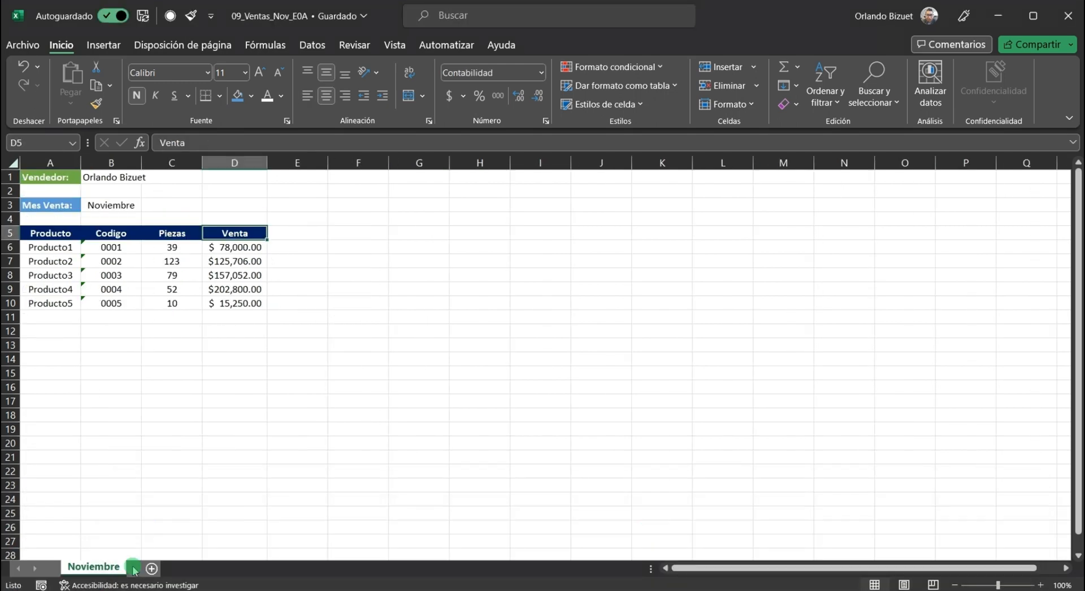
{"action": "right_click", "coordinate": [111, 567]}
{"action": "left_click", "coordinate": [170, 519]}
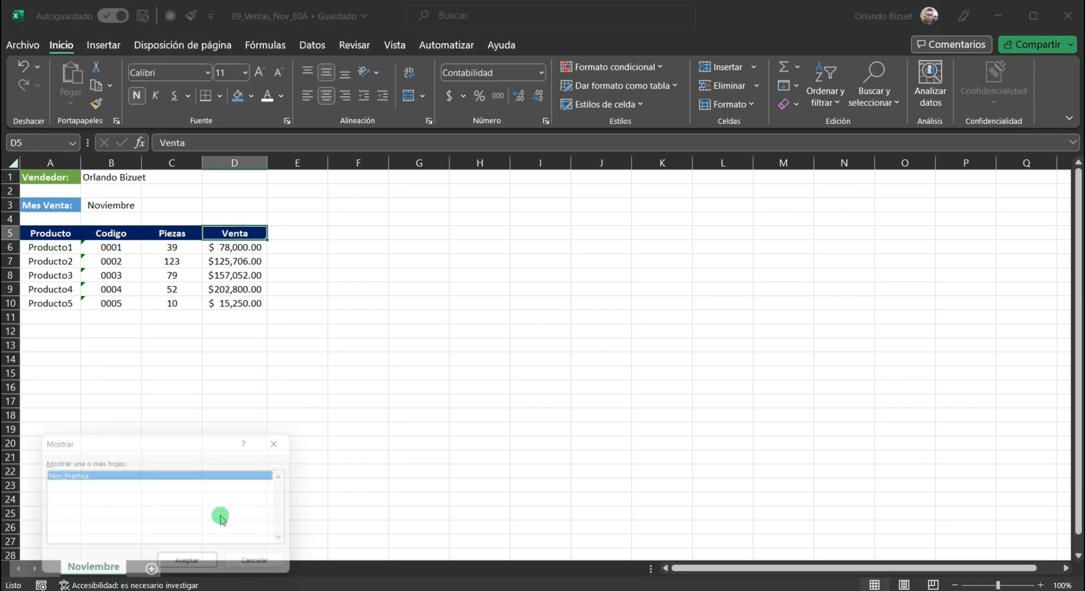
{"action": "left_click", "coordinate": [200, 566]}
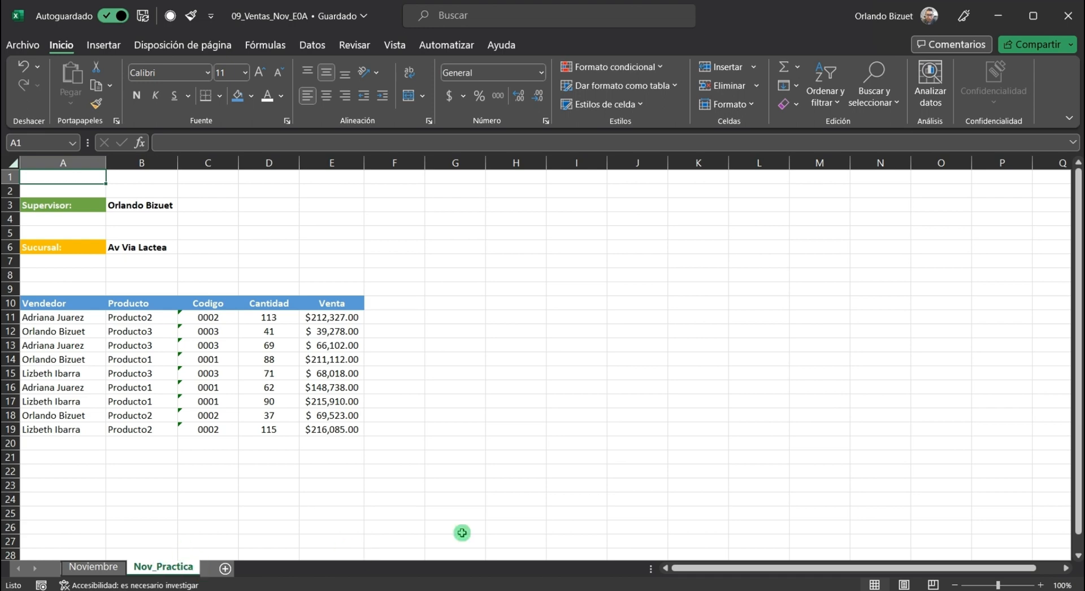
Step: Switch to the 09_ConcentradoVentasOCT_DIC_OK_E0A workbook and view the solved practice table, selecting the first Cantidad result in D5
{"action": "left_click", "coordinate": [575, 590]}
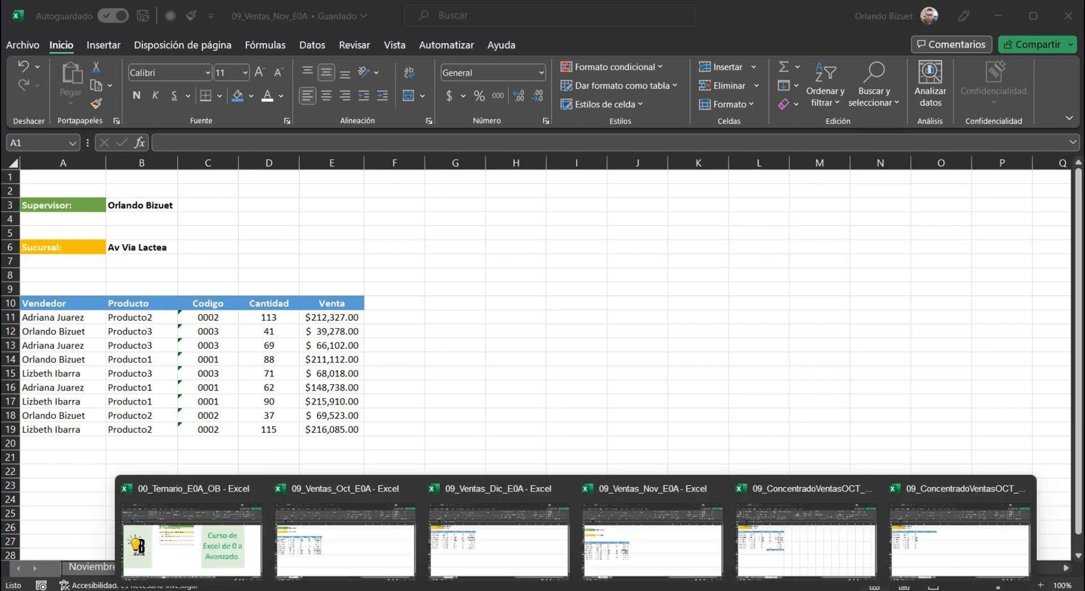
{"action": "left_click", "coordinate": [815, 496]}
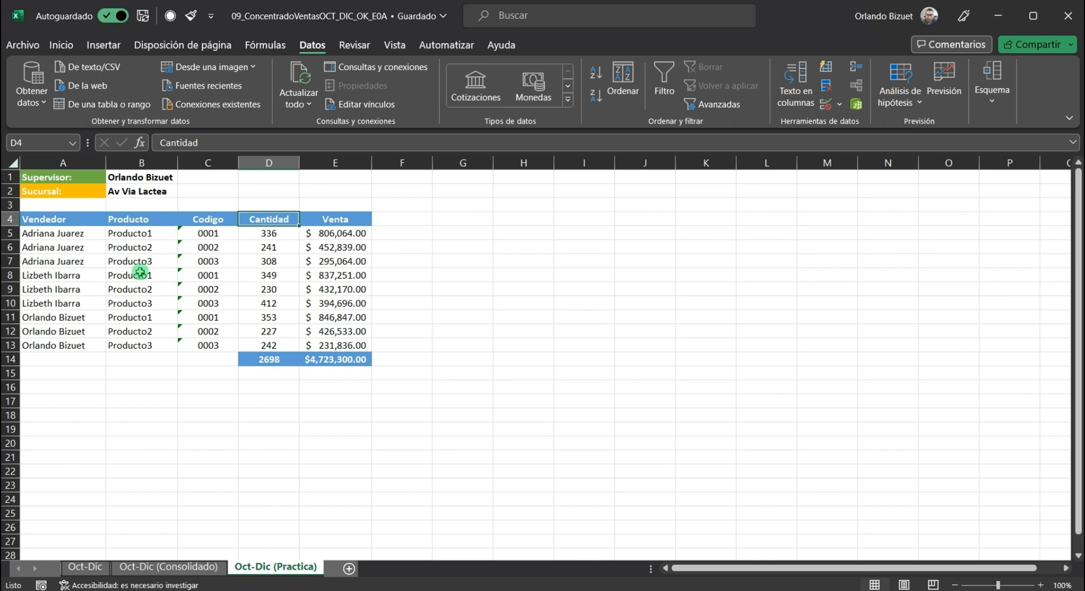
{"action": "left_click", "coordinate": [275, 234]}
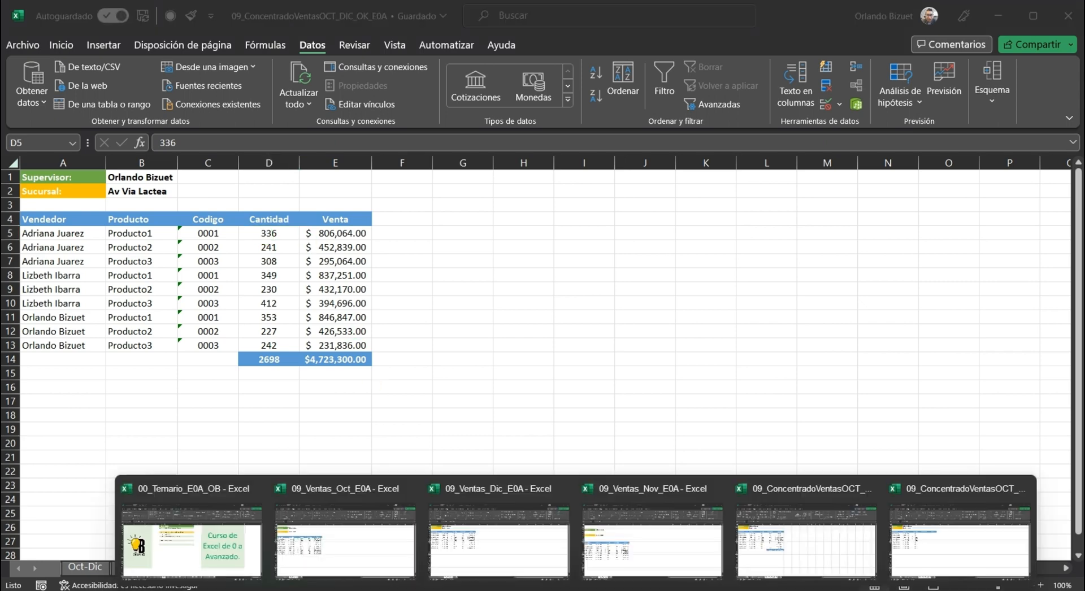
Step: Switch to the 09_ConcentradoVentasOCT_DIC_E0A workbook and review the empty Cantidad and Venta cells that the practice must fill, ending on D5
{"action": "left_click", "coordinate": [910, 531]}
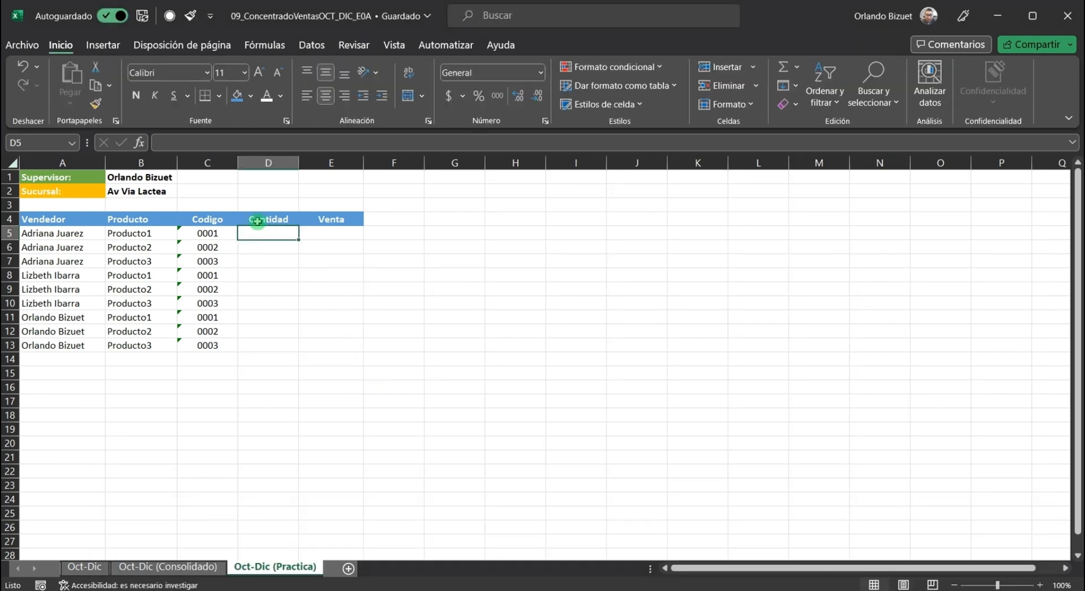
{"action": "left_click", "coordinate": [276, 235]}
{"action": "left_click_drag", "start_coordinate": [276, 234], "coordinate": [319, 365]}
{"action": "left_click", "coordinate": [290, 238]}
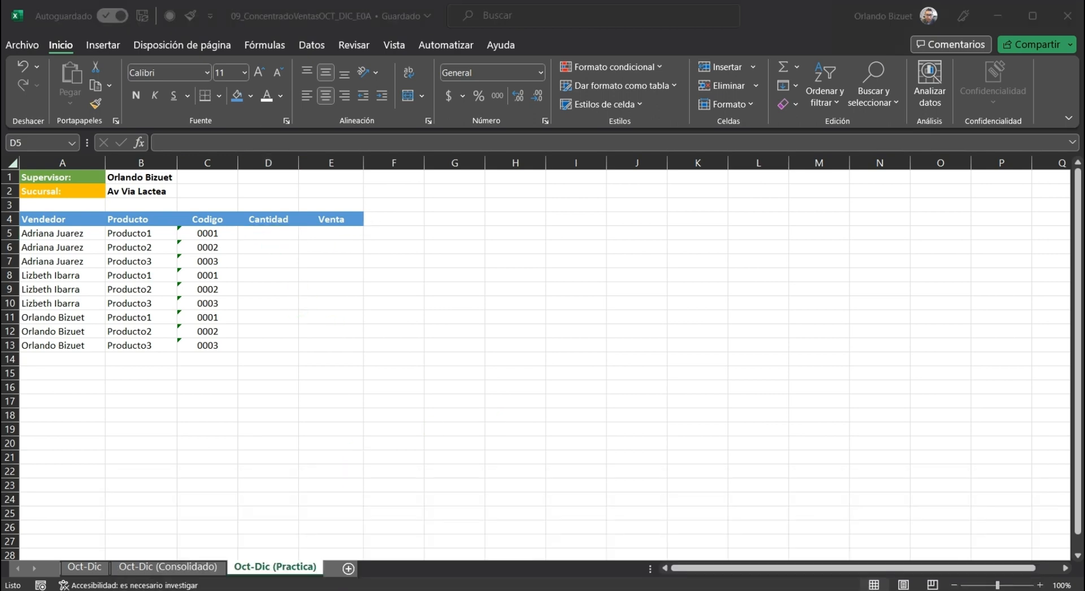
Step: Return to the 09_ConcentradoVentasOCT_DIC_OK_E0A workbook and check the Cantidad and Venta results in D5:E13 and the total formula in D14
{"action": "mouse_move", "coordinate": [556, 587]}
{"action": "left_click", "coordinate": [807, 531]}
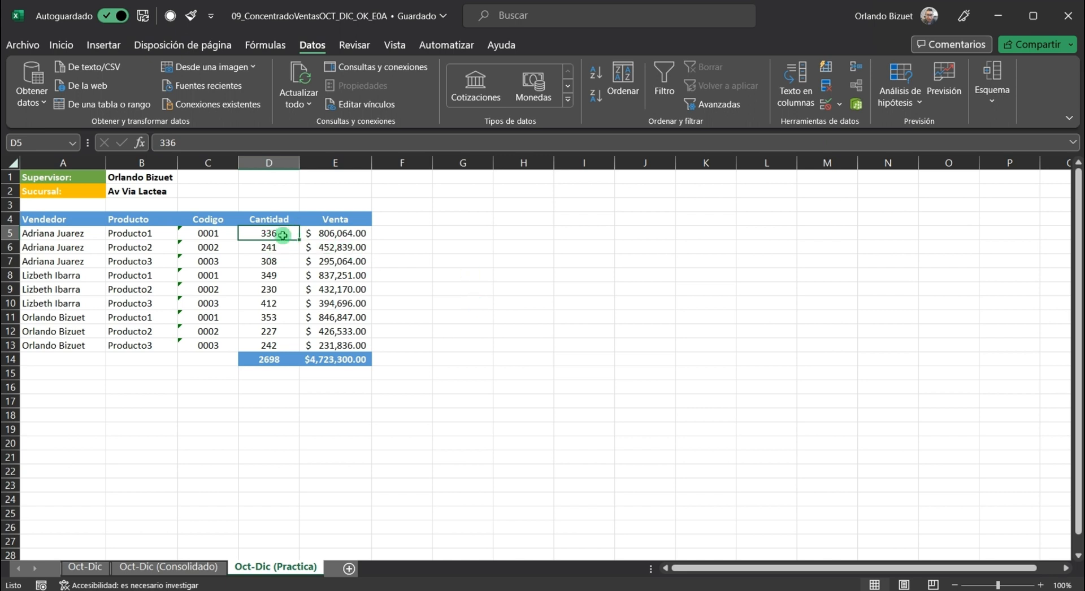
{"action": "left_click_drag", "start_coordinate": [285, 232], "coordinate": [308, 342]}
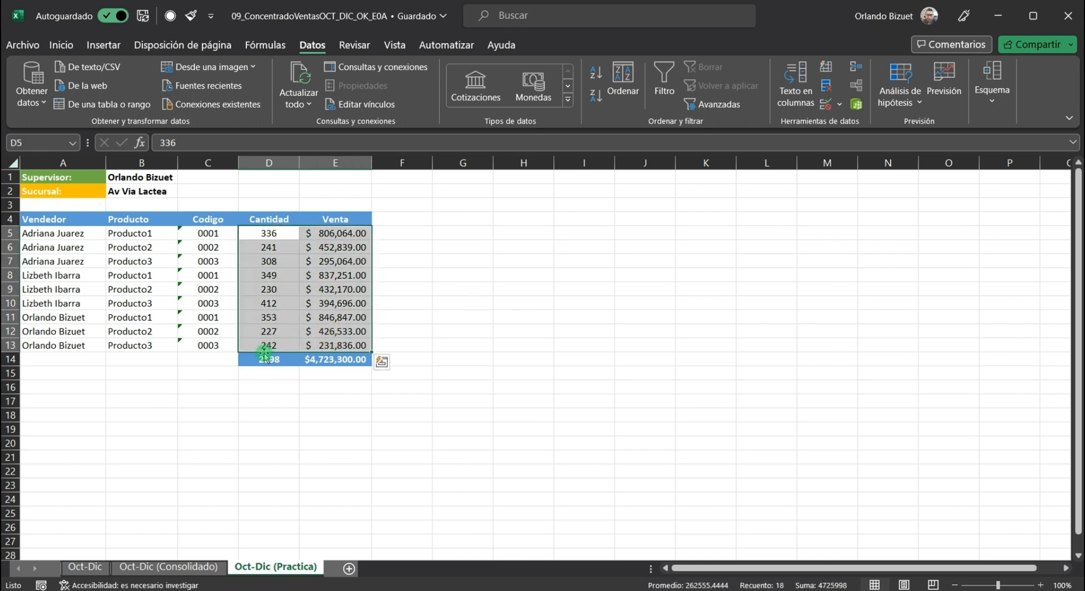
{"action": "left_click", "coordinate": [264, 355]}
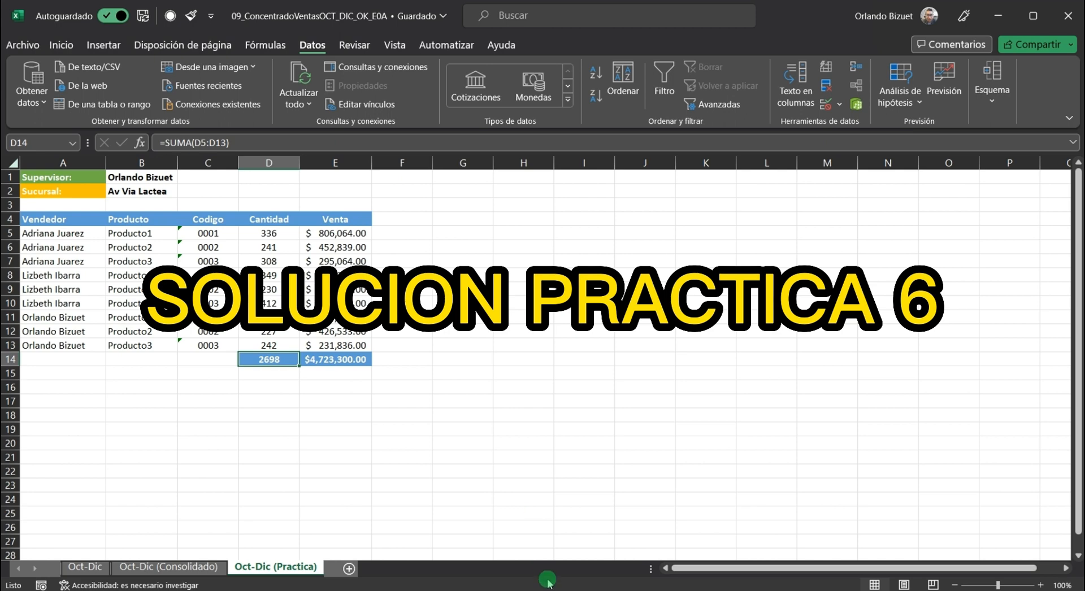
{"action": "left_click_drag", "start_coordinate": [277, 237], "coordinate": [346, 361]}
{"action": "left_click", "coordinate": [290, 361]}
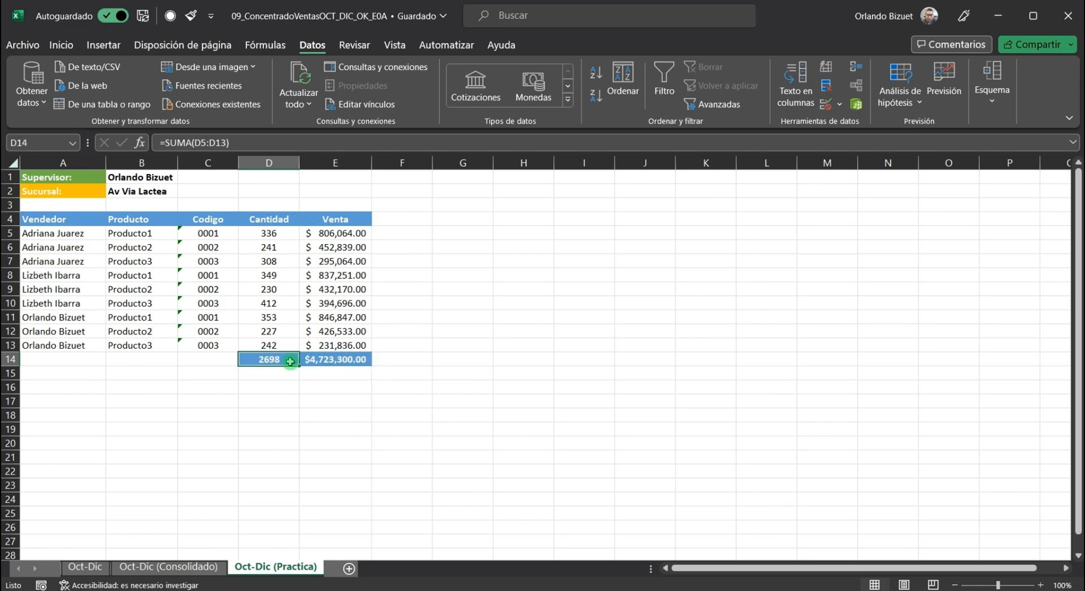
Step: Review the whole Oct_Practica table layout in 09_Ventas_Oct_E0A, then return to the 09_ConcentradoVentasOCT_DIC_OK_E0A workbook
{"action": "left_click", "coordinate": [575, 590]}
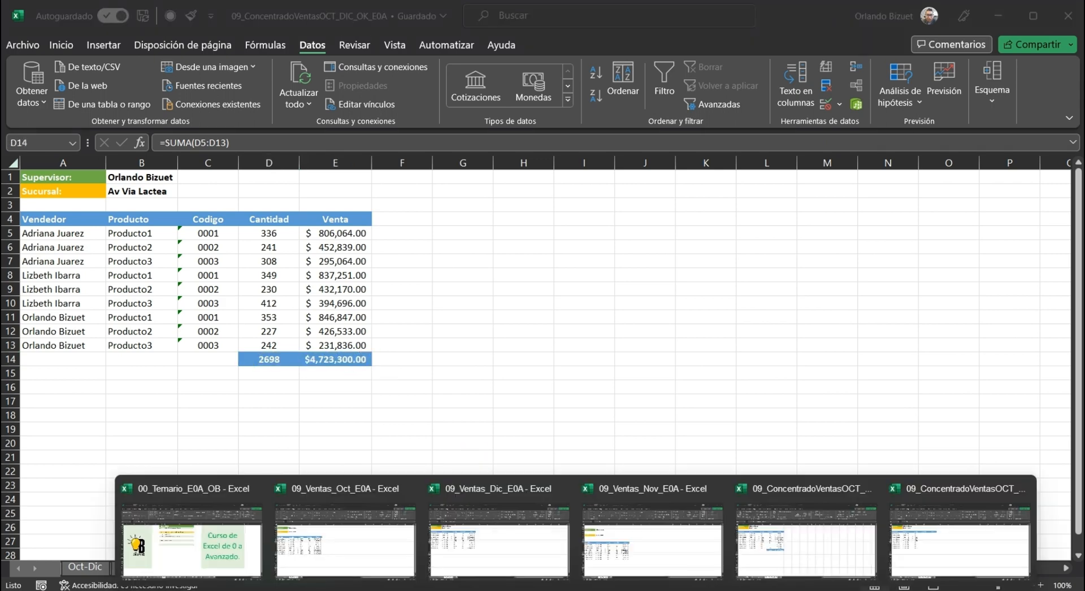
{"action": "left_click", "coordinate": [394, 556]}
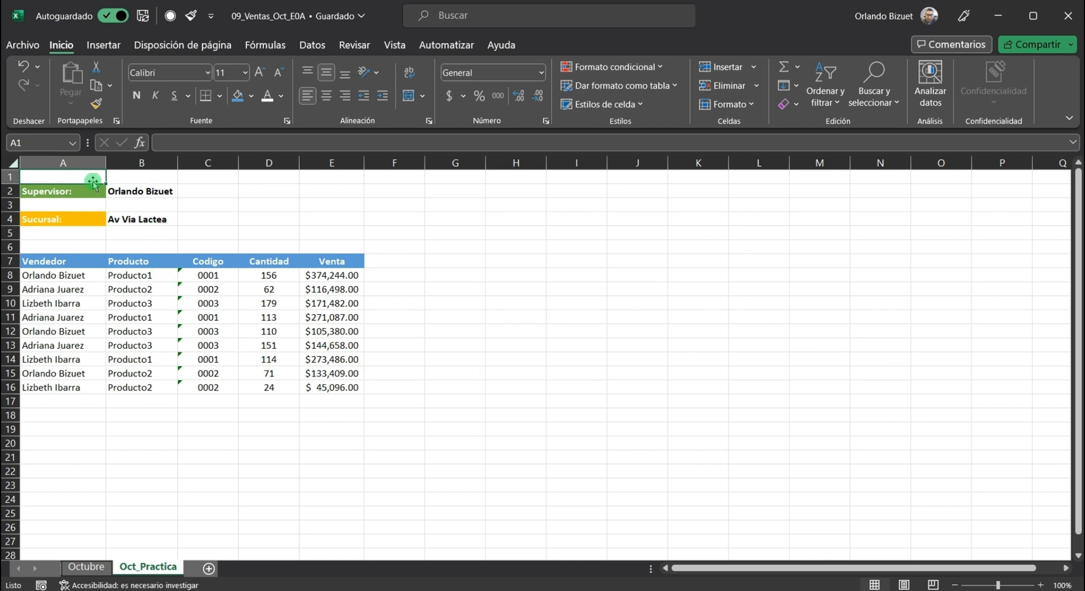
{"action": "left_click_drag", "start_coordinate": [97, 177], "coordinate": [355, 404]}
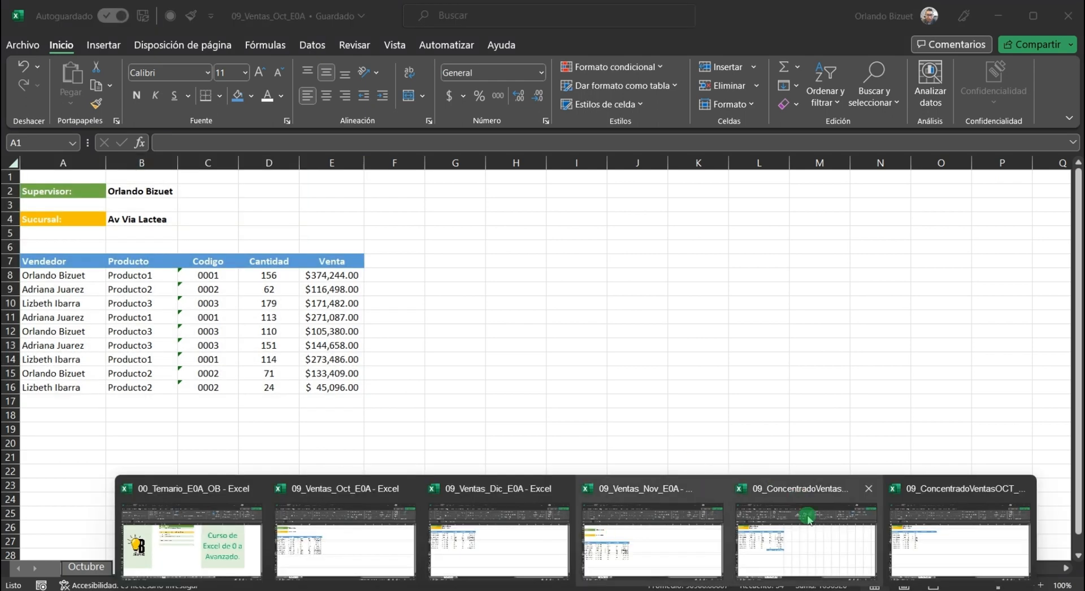
{"action": "left_click", "coordinate": [805, 534]}
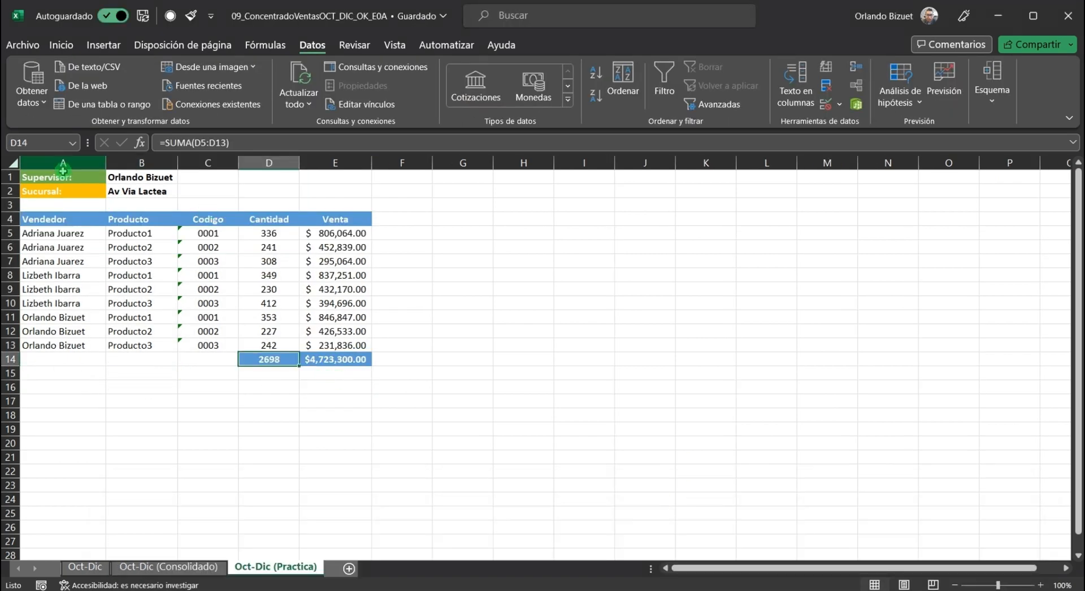
Step: Examine the solved practice sheet's layout, from the Supervisor header and Vendedor column across the full table to the first Cantidad result in D5
{"action": "left_click", "coordinate": [79, 175]}
{"action": "left_click_drag", "start_coordinate": [80, 220], "coordinate": [106, 340]}
{"action": "left_click", "coordinate": [68, 235]}
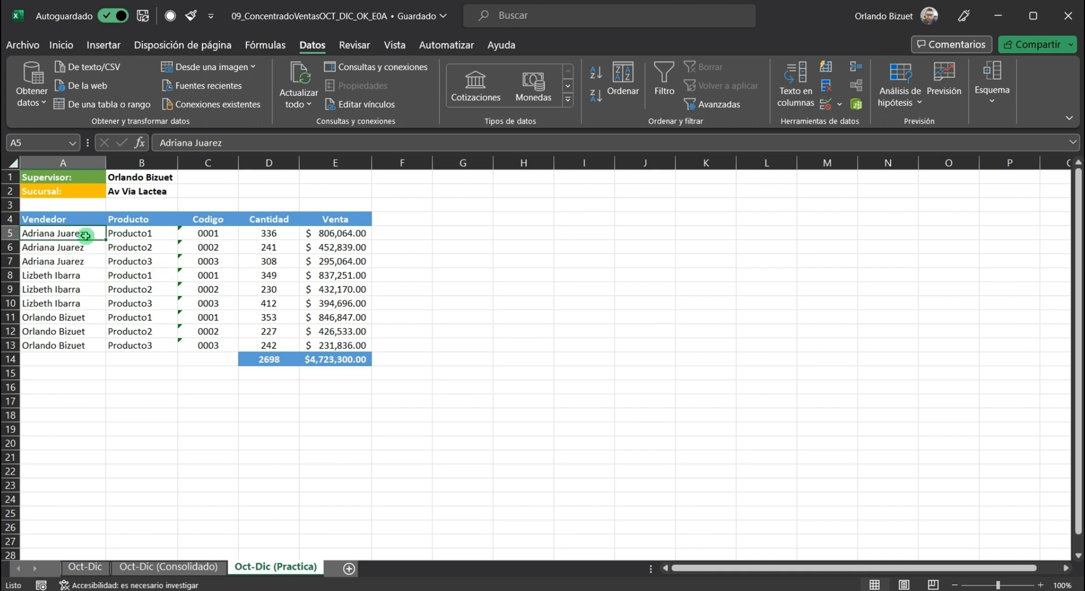
{"action": "left_click_drag", "start_coordinate": [95, 181], "coordinate": [384, 343]}
{"action": "left_click", "coordinate": [280, 234]}
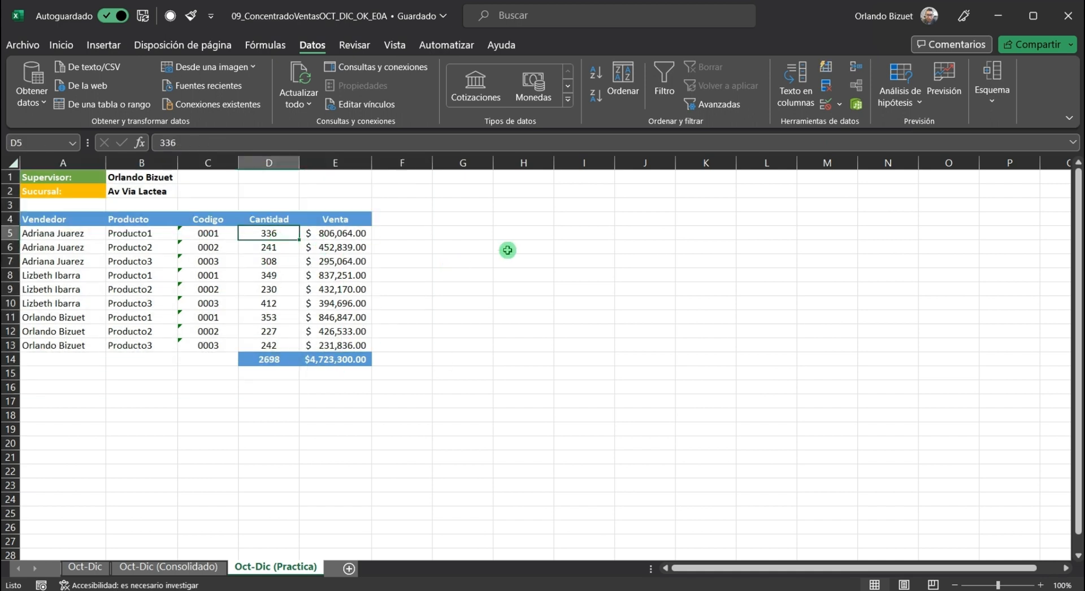
{"action": "left_click", "coordinate": [597, 233]}
{"action": "left_click_drag", "start_coordinate": [688, 224], "coordinate": [776, 353]}
{"action": "left_click_drag", "start_coordinate": [375, 417], "coordinate": [443, 508]}
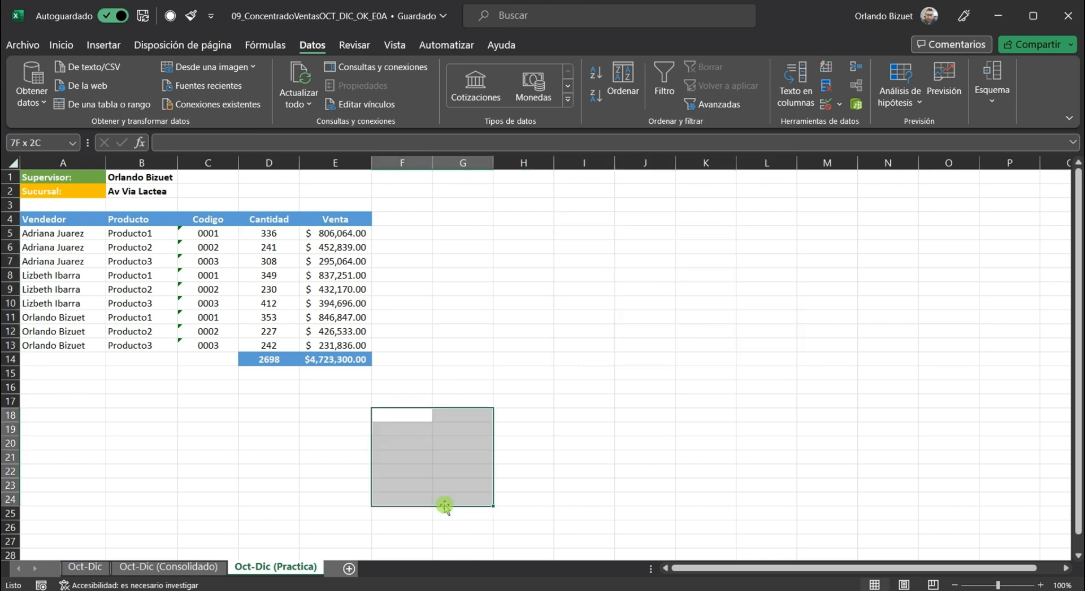
{"action": "left_click_drag", "start_coordinate": [271, 475], "coordinate": [291, 551]}
{"action": "left_click_drag", "start_coordinate": [433, 232], "coordinate": [537, 338]}
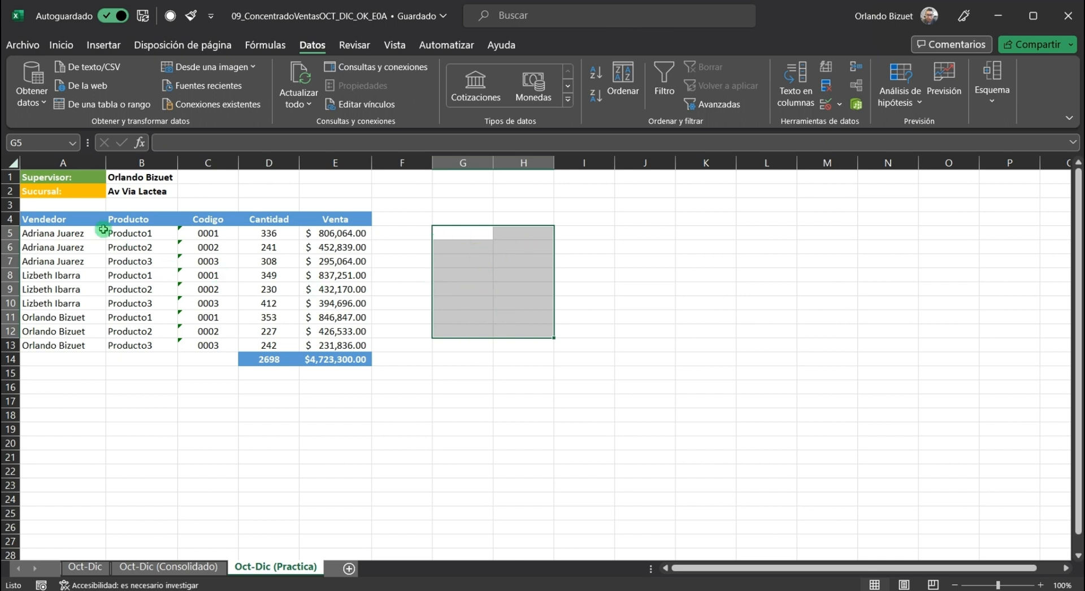
Step: Examine how the Vendedor and Producto columns pair up in the solved table, checking the first seller's rows from A5
{"action": "left_click_drag", "start_coordinate": [76, 219], "coordinate": [116, 345]}
{"action": "left_click", "coordinate": [85, 217]}
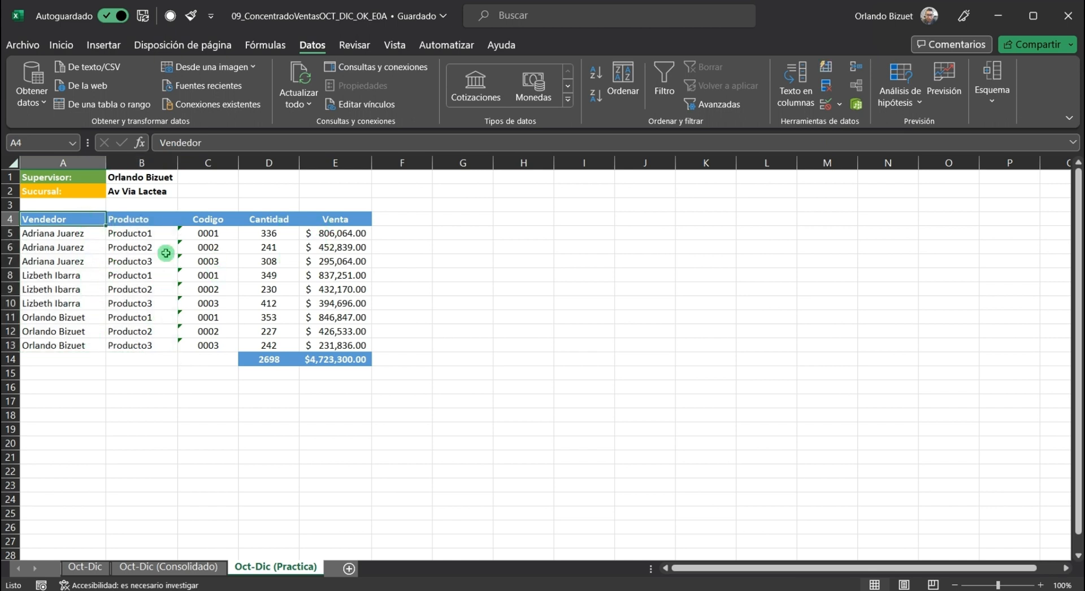
{"action": "left_click", "coordinate": [90, 235]}
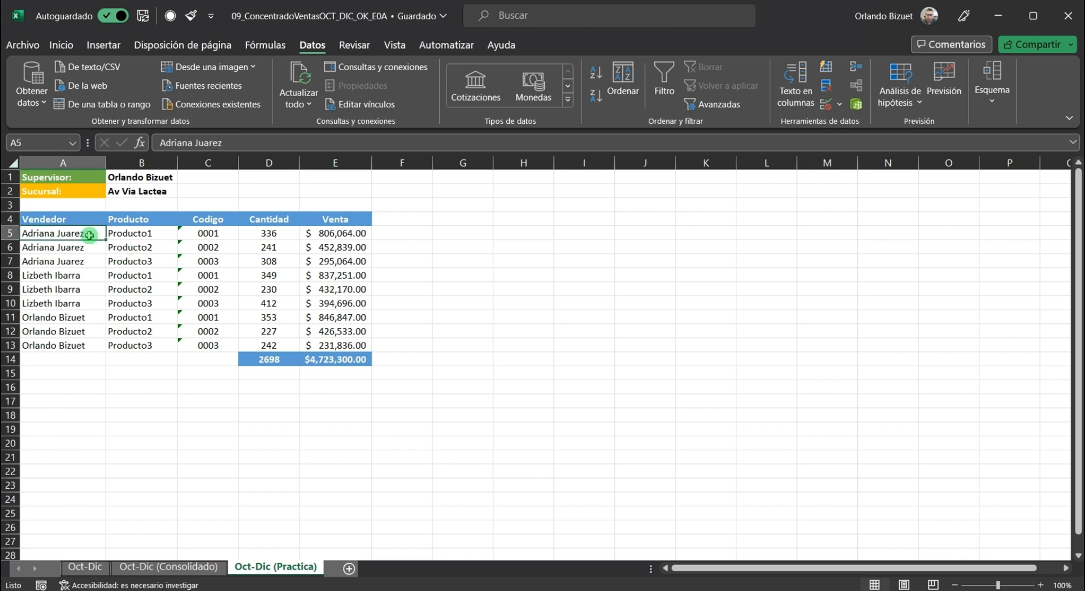
{"action": "left_click", "coordinate": [139, 233]}
{"action": "left_click", "coordinate": [66, 242]}
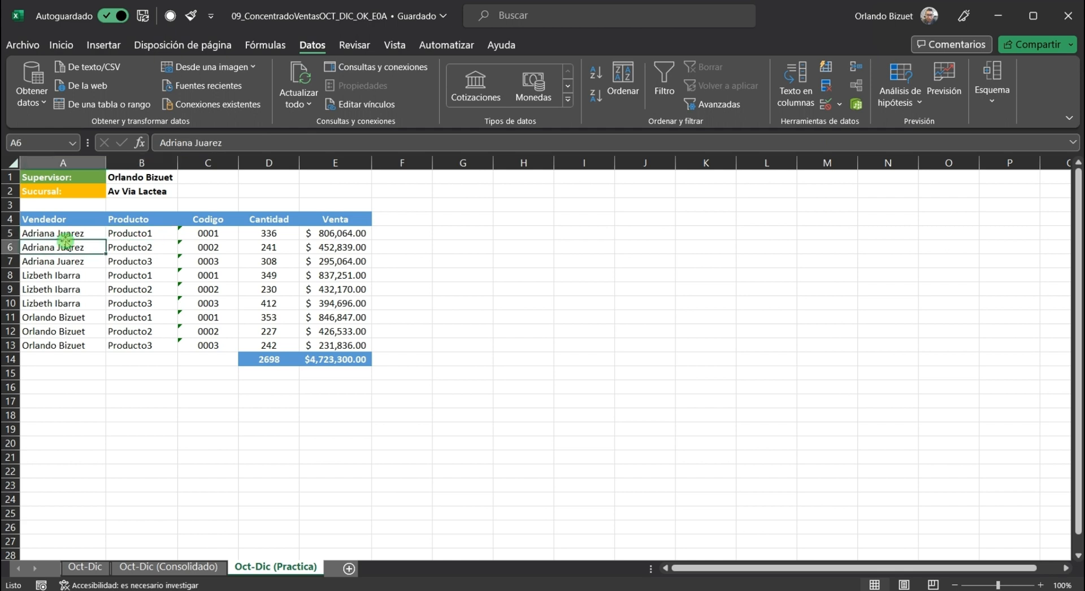
{"action": "left_click", "coordinate": [72, 233]}
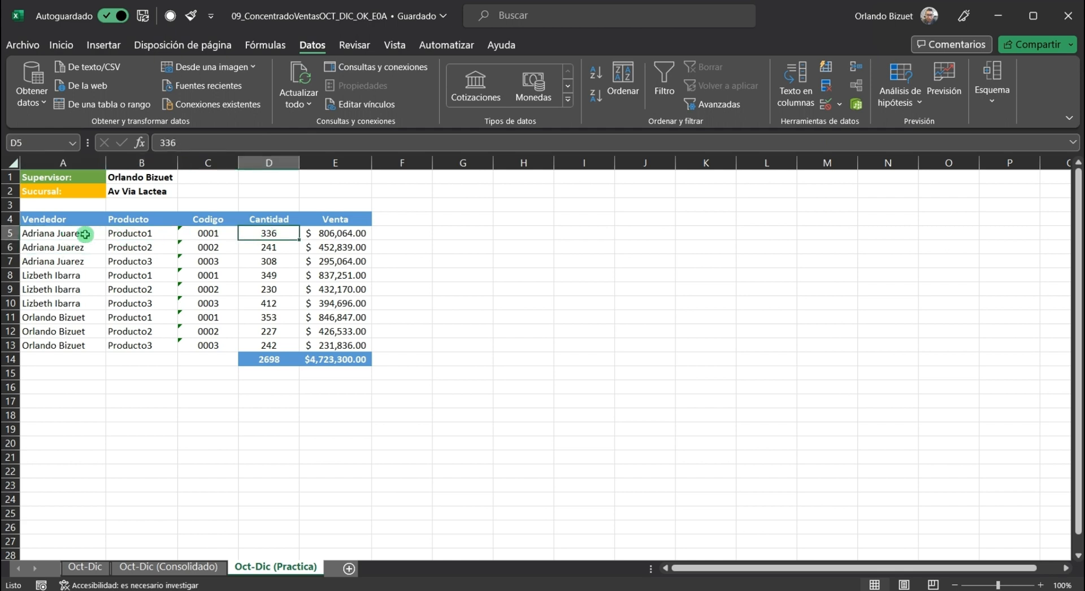
Step: Examine the solved practice table's Cantidad results in D5:D13 and its seller and product combinations in A4:B13
{"action": "left_click_drag", "start_coordinate": [87, 233], "coordinate": [139, 236]}
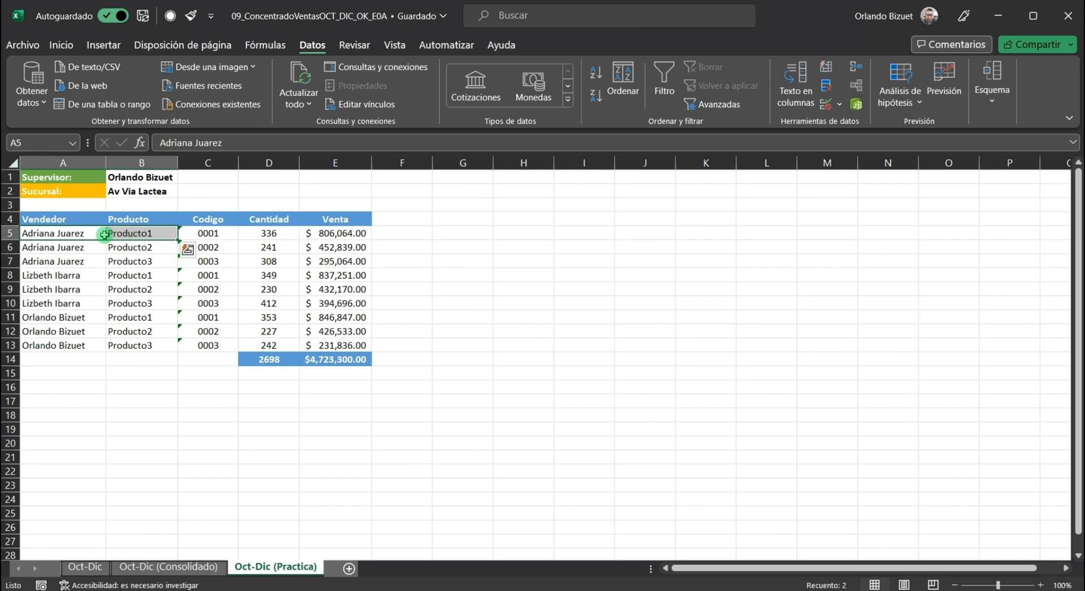
{"action": "left_click", "coordinate": [82, 234]}
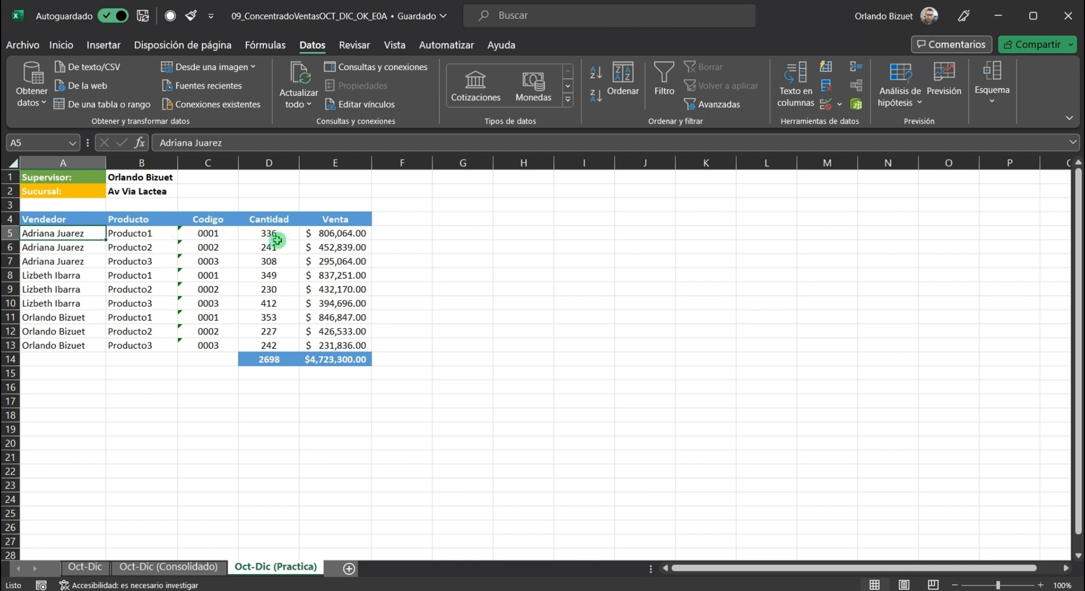
{"action": "left_click_drag", "start_coordinate": [273, 237], "coordinate": [269, 344]}
{"action": "left_click", "coordinate": [77, 218]}
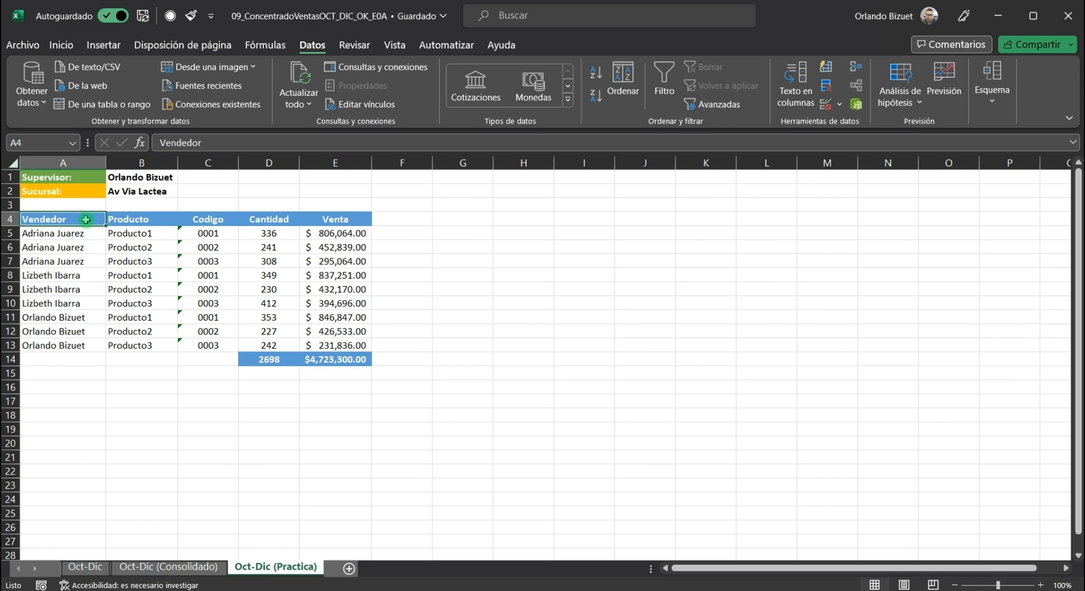
{"action": "left_click_drag", "start_coordinate": [86, 220], "coordinate": [141, 343]}
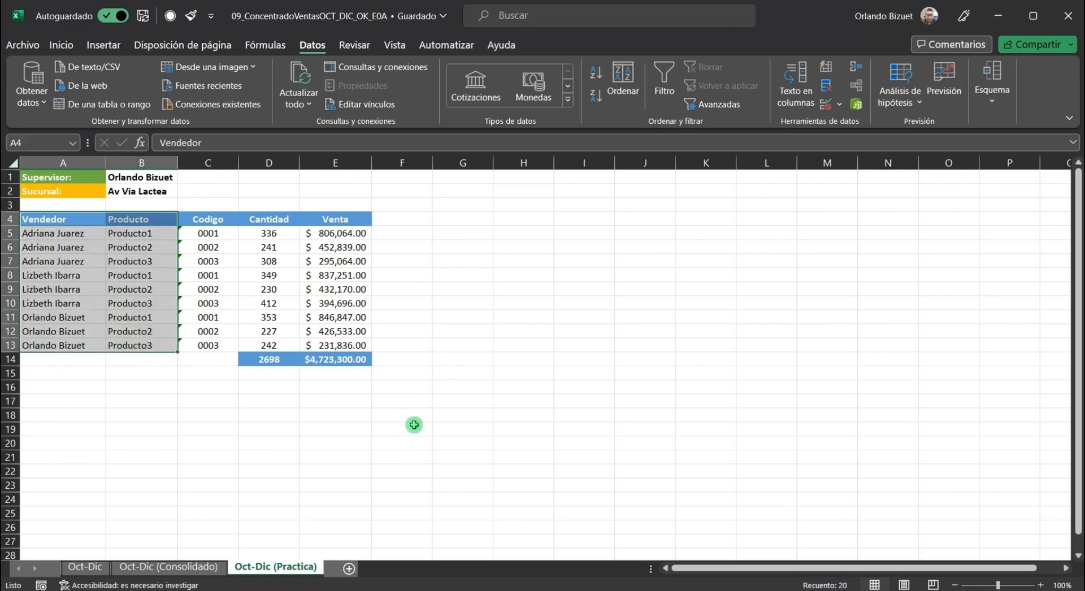
Step: Switch to the 09_Ventas_Oct_E0A workbook and review the Supervisor and Sucursal rows above the Oct_Practica table
{"action": "left_click", "coordinate": [576, 590]}
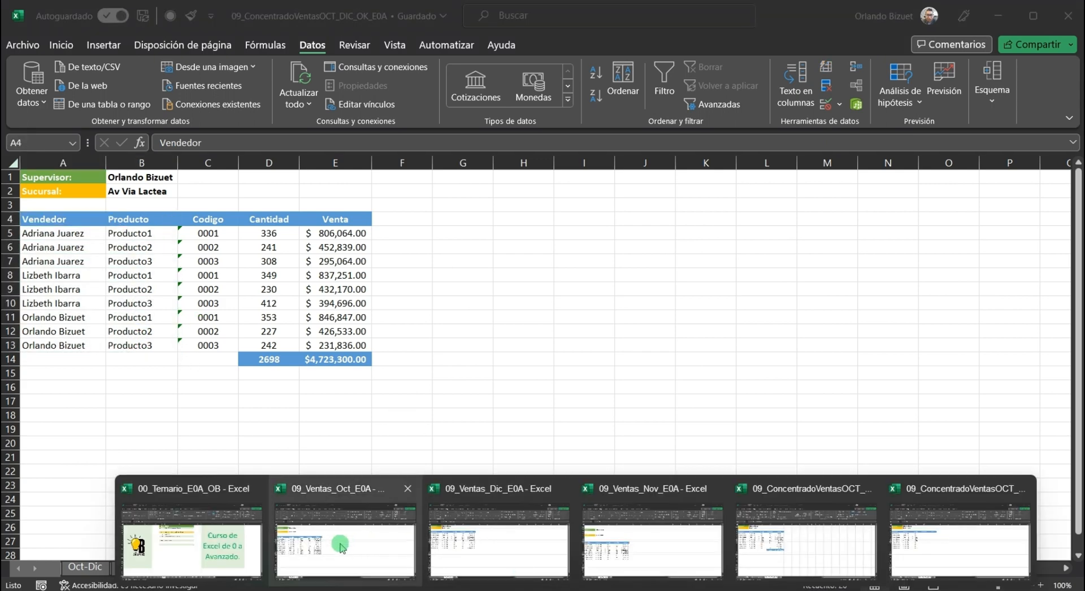
{"action": "left_click", "coordinate": [342, 545]}
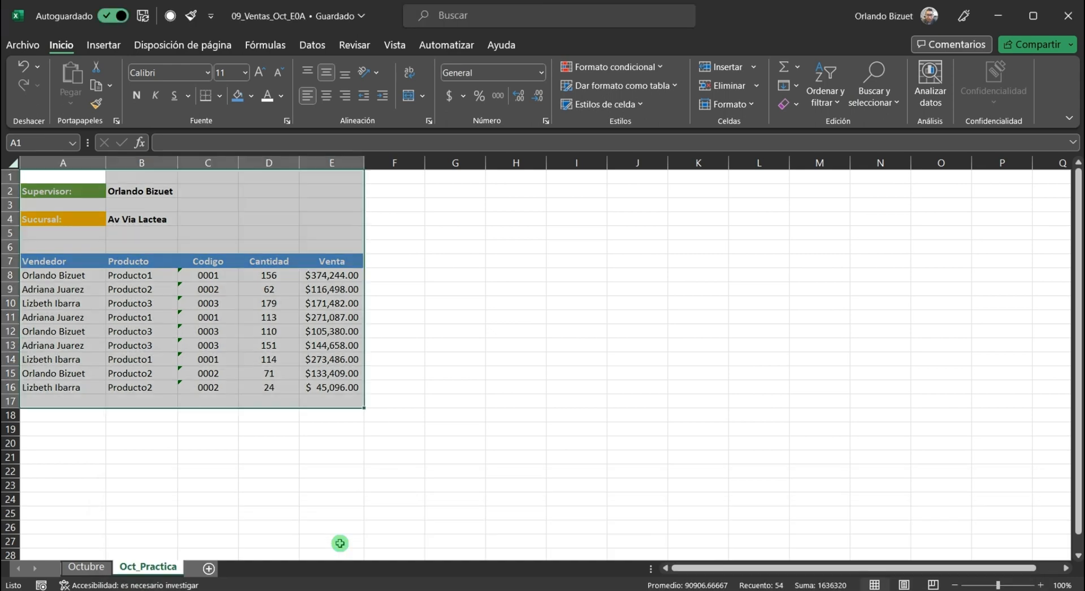
{"action": "left_click", "coordinate": [74, 262]}
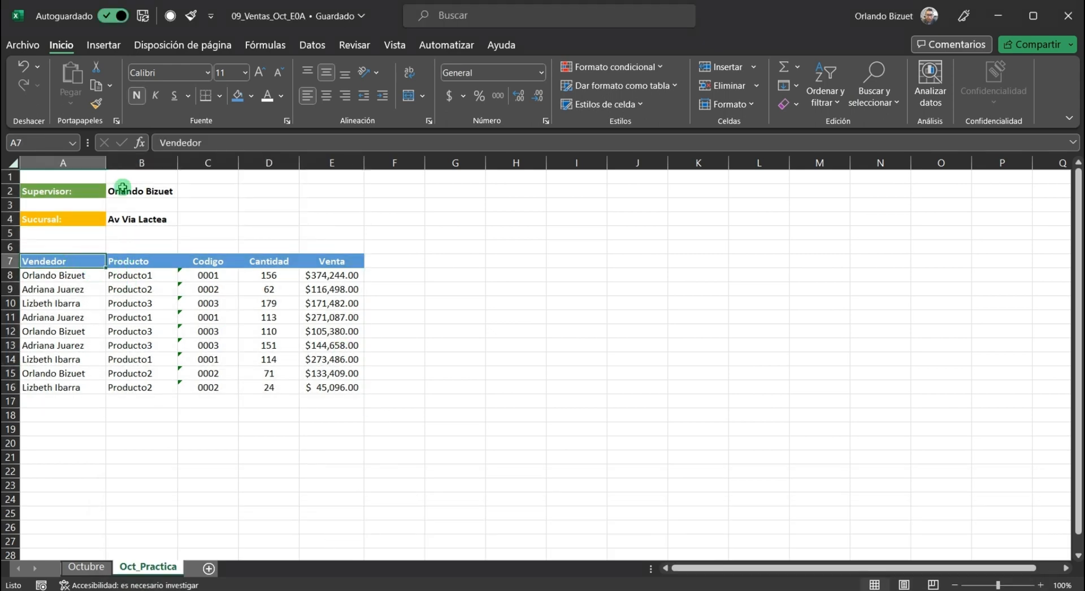
{"action": "left_click_drag", "start_coordinate": [85, 176], "coordinate": [330, 247]}
{"action": "left_click", "coordinate": [266, 207]}
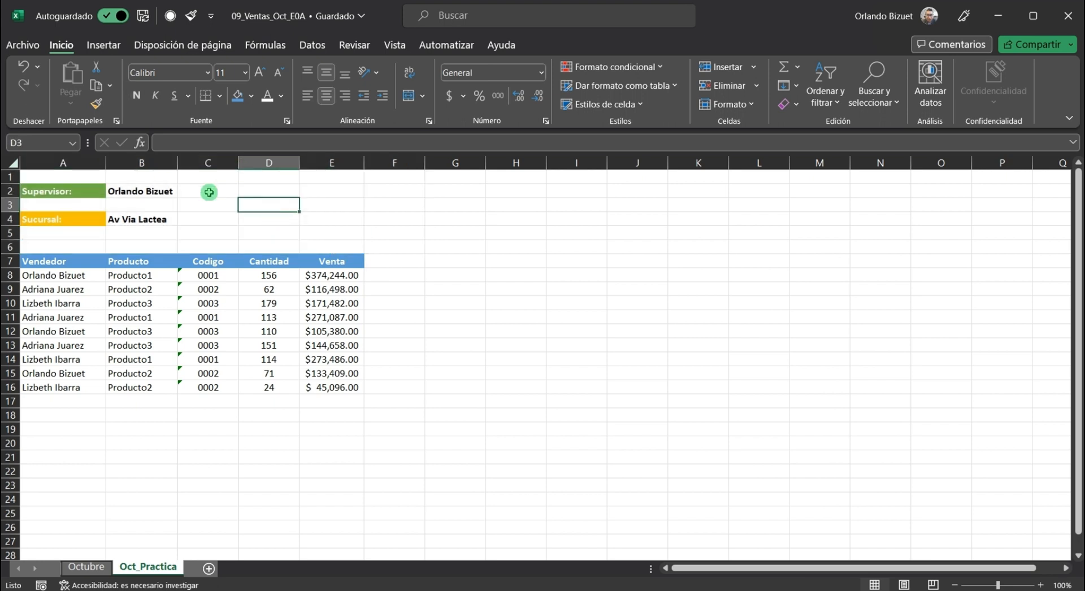
Step: Sort the Oct_Practica table A7:E16 by Vendedor and then by Producto, both A to Z, and check the seller grouping
{"action": "left_click_drag", "start_coordinate": [75, 263], "coordinate": [363, 391]}
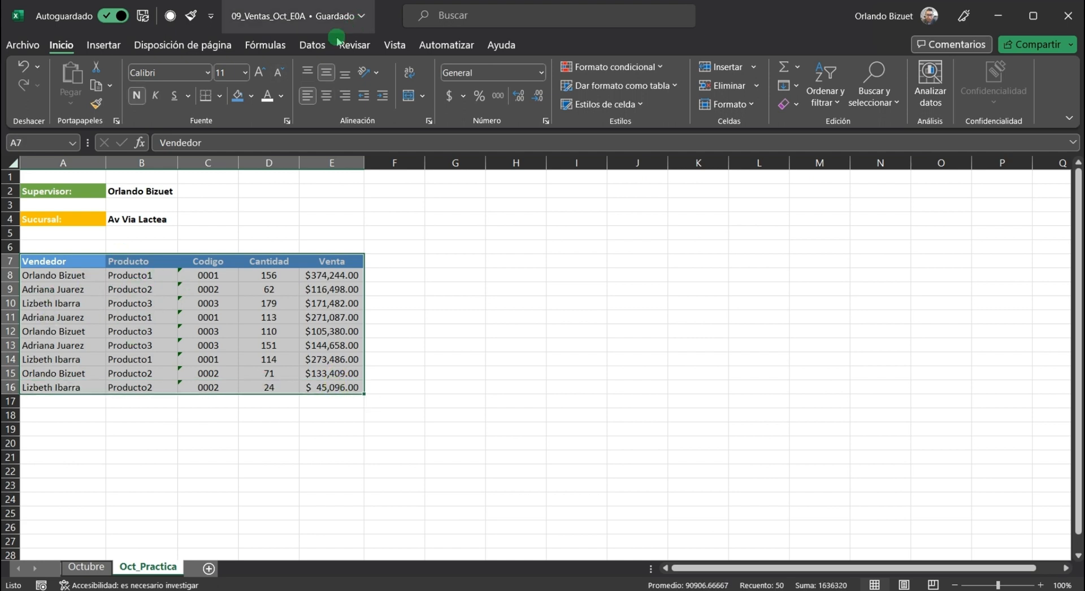
{"action": "left_click", "coordinate": [321, 45]}
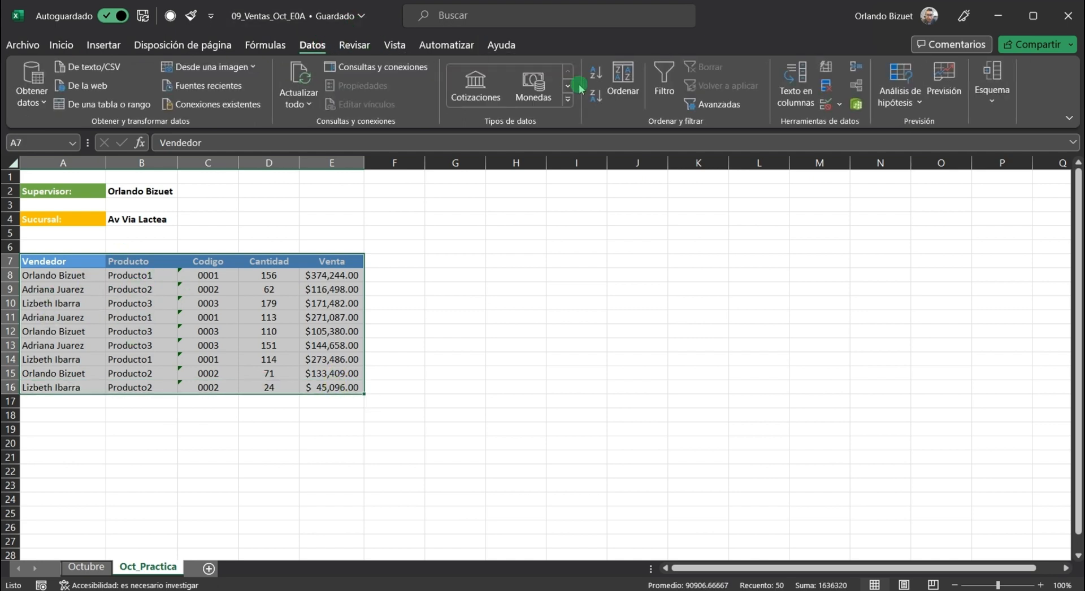
{"action": "left_click", "coordinate": [621, 91]}
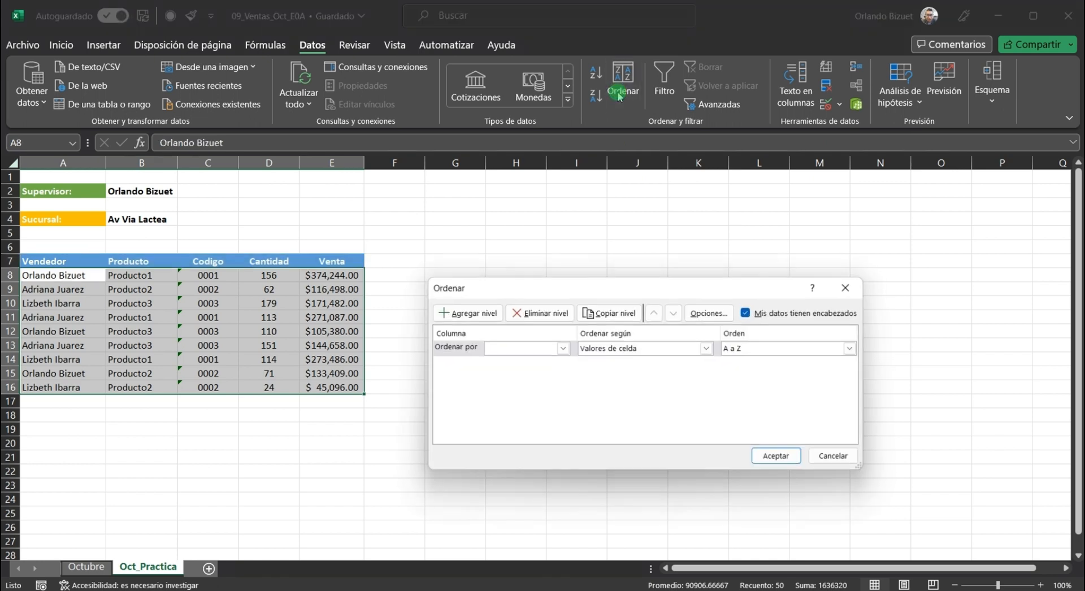
{"action": "left_click", "coordinate": [516, 348]}
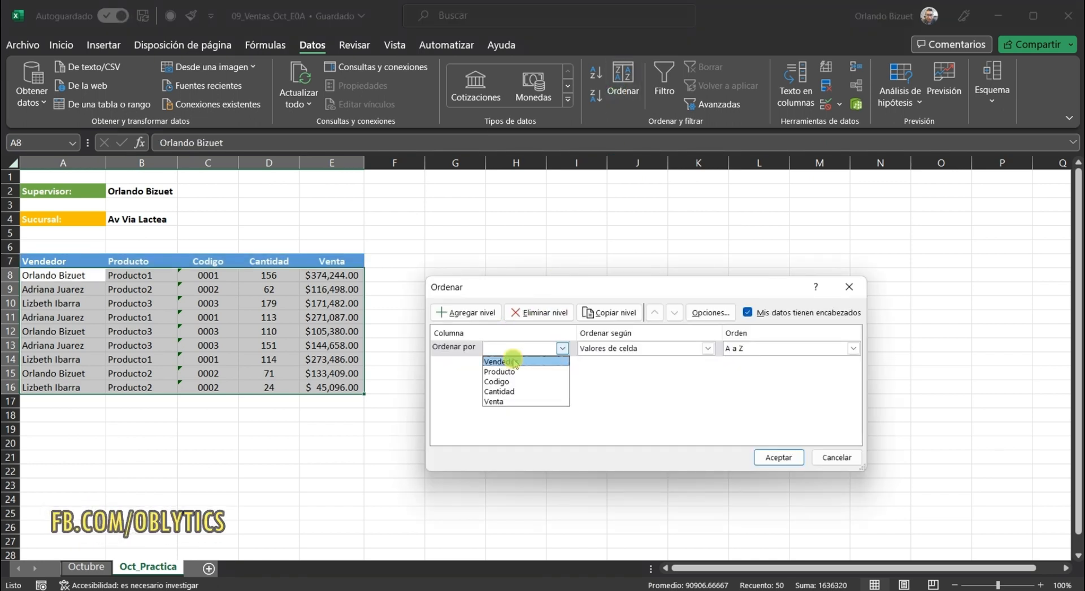
{"action": "left_click", "coordinate": [514, 361]}
{"action": "left_click", "coordinate": [472, 312]}
{"action": "left_click", "coordinate": [511, 364]}
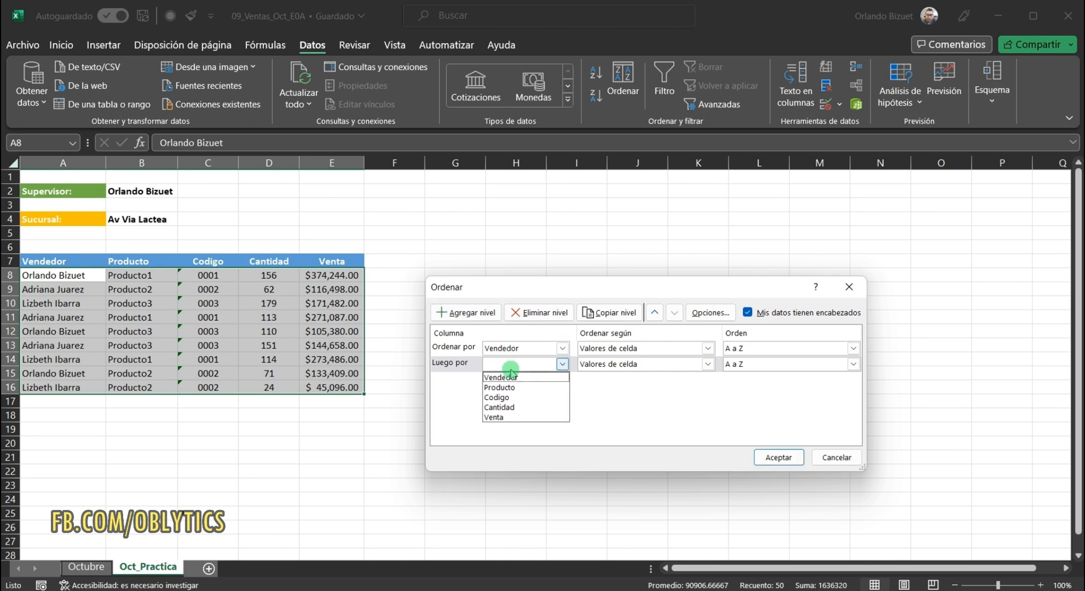
{"action": "left_click", "coordinate": [511, 388]}
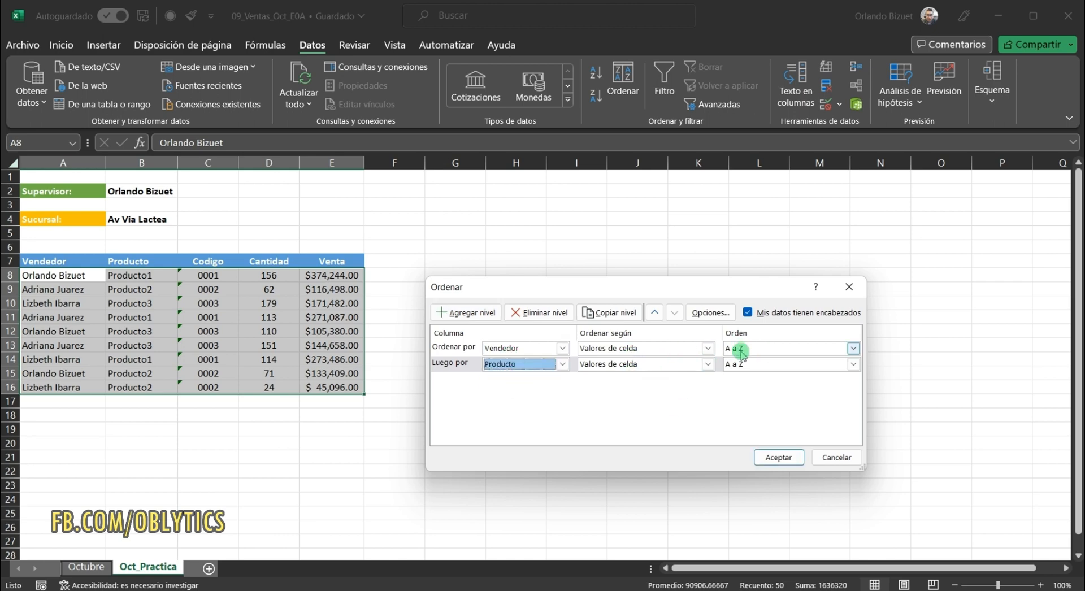
{"action": "left_click", "coordinate": [777, 457]}
{"action": "left_click", "coordinate": [74, 278]}
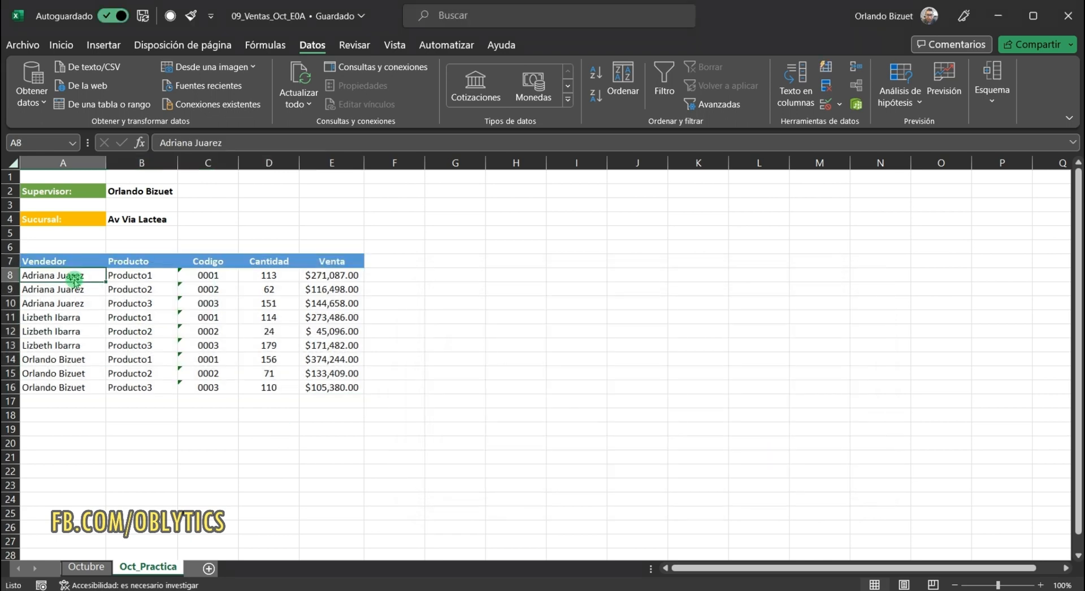
{"action": "left_click_drag", "start_coordinate": [74, 278], "coordinate": [73, 394]}
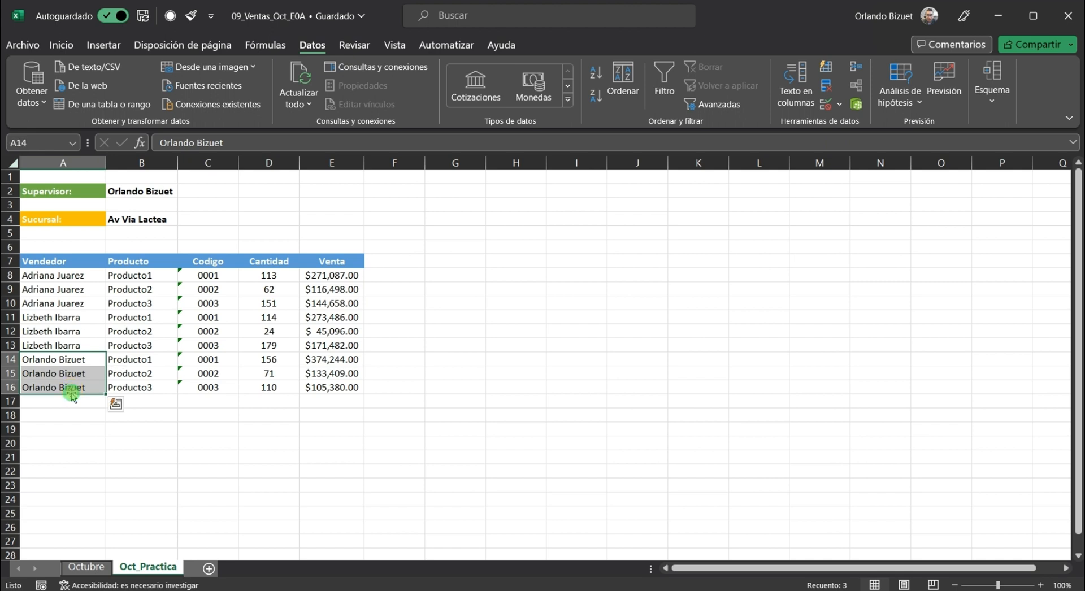
{"action": "left_click", "coordinate": [67, 263]}
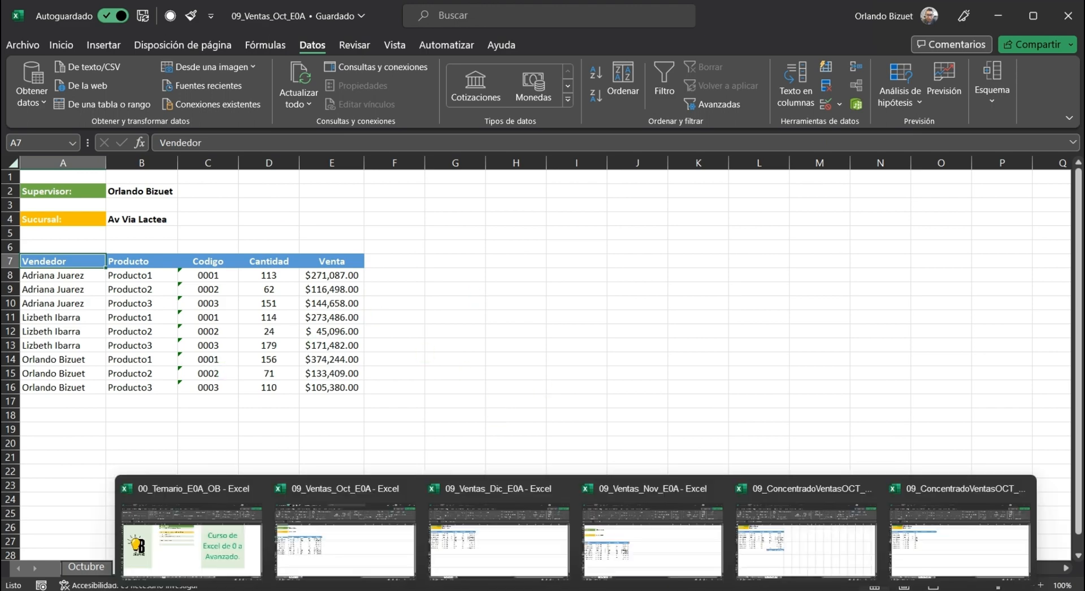
Step: Switch to the 09_Ventas_Nov_E0A workbook and review the Nov_Practica table and the header rows above it
{"action": "left_click", "coordinate": [576, 590]}
{"action": "left_click", "coordinate": [639, 546]}
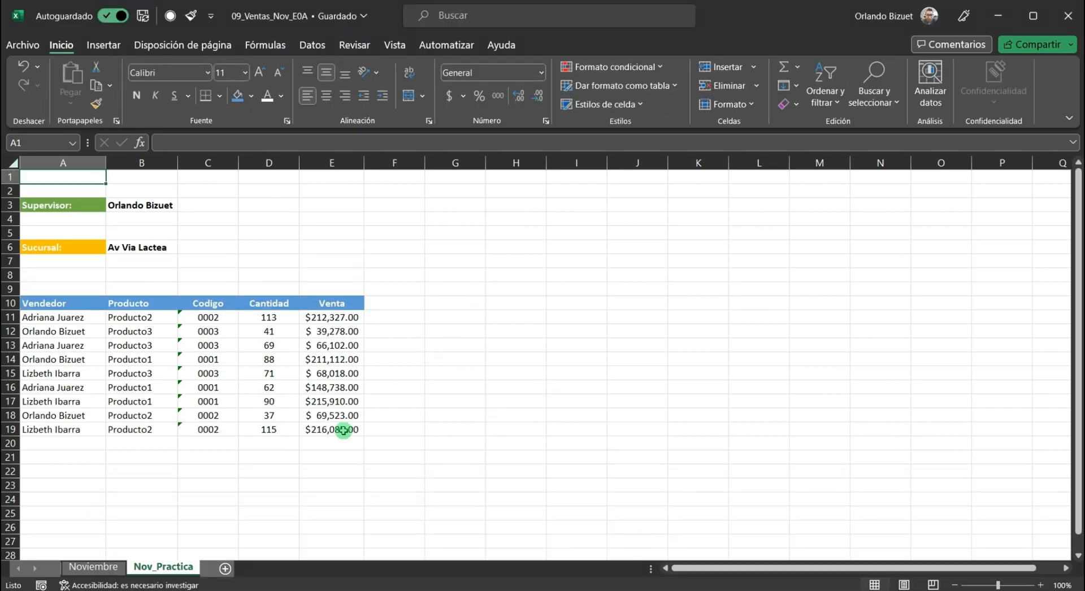
{"action": "left_click_drag", "start_coordinate": [61, 303], "coordinate": [318, 429]}
{"action": "left_click_drag", "start_coordinate": [77, 192], "coordinate": [109, 307]}
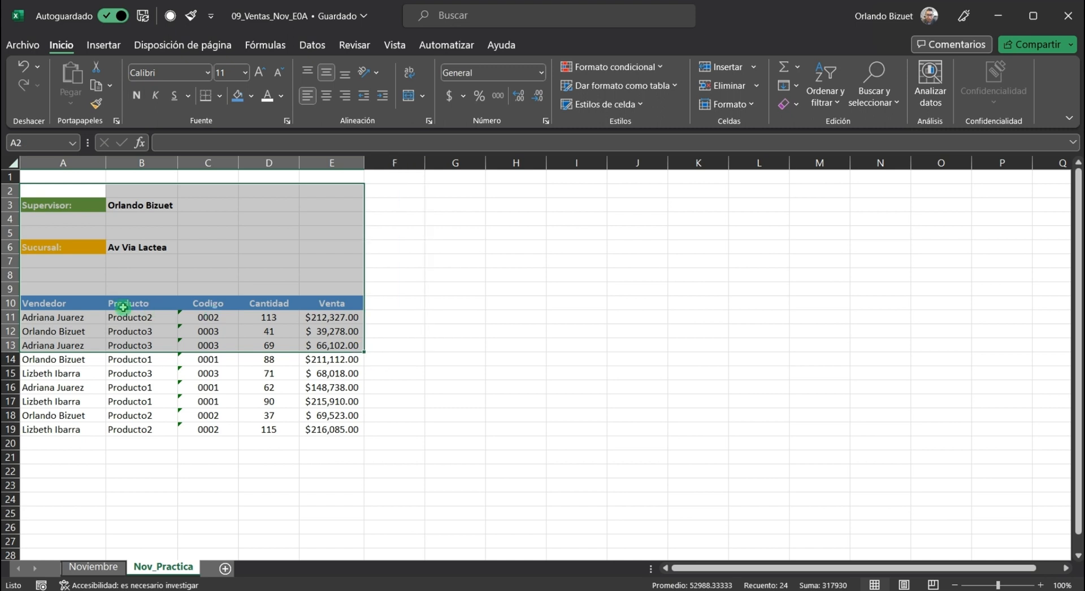
Step: Sort the Nov_Practica table by Vendedor and then by Producto, both A to Z, and check the sorted rows
{"action": "left_click", "coordinate": [80, 305]}
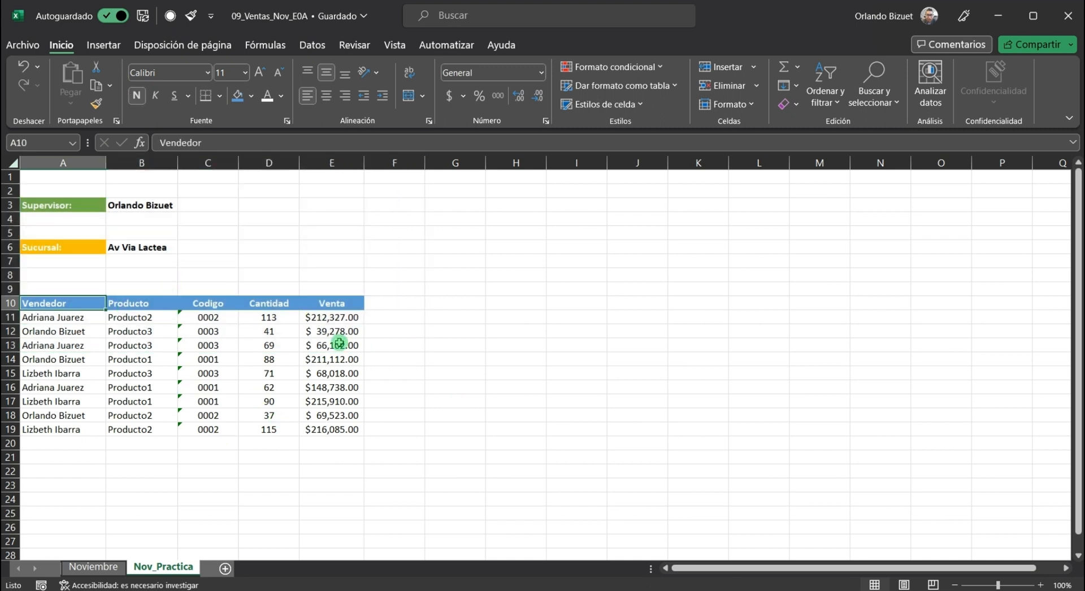
{"action": "left_click", "coordinate": [311, 45]}
{"action": "left_click", "coordinate": [607, 77]}
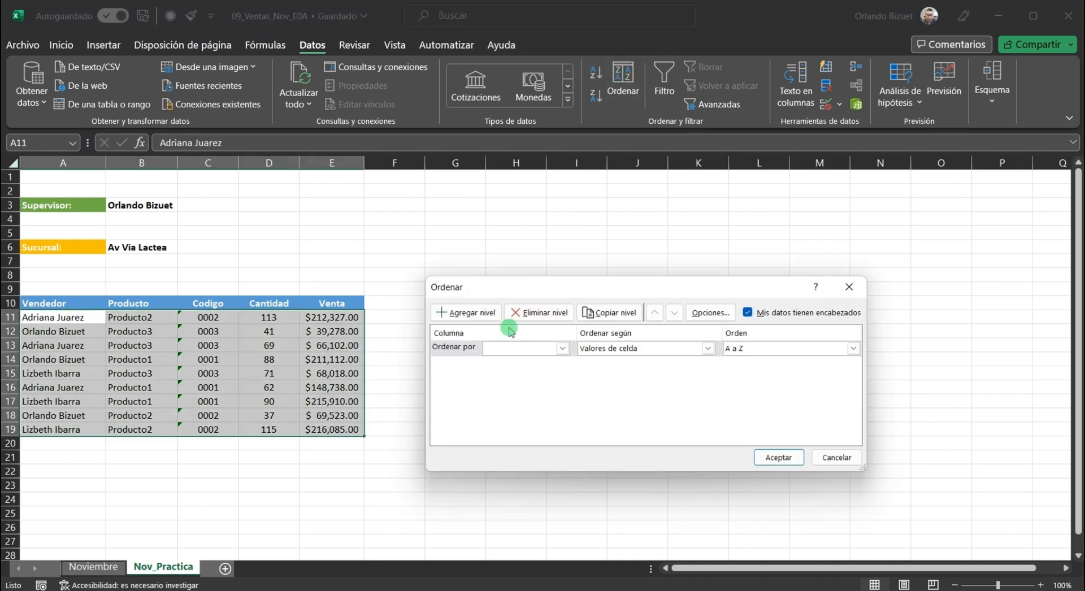
{"action": "left_click", "coordinate": [511, 348]}
{"action": "left_click", "coordinate": [488, 319]}
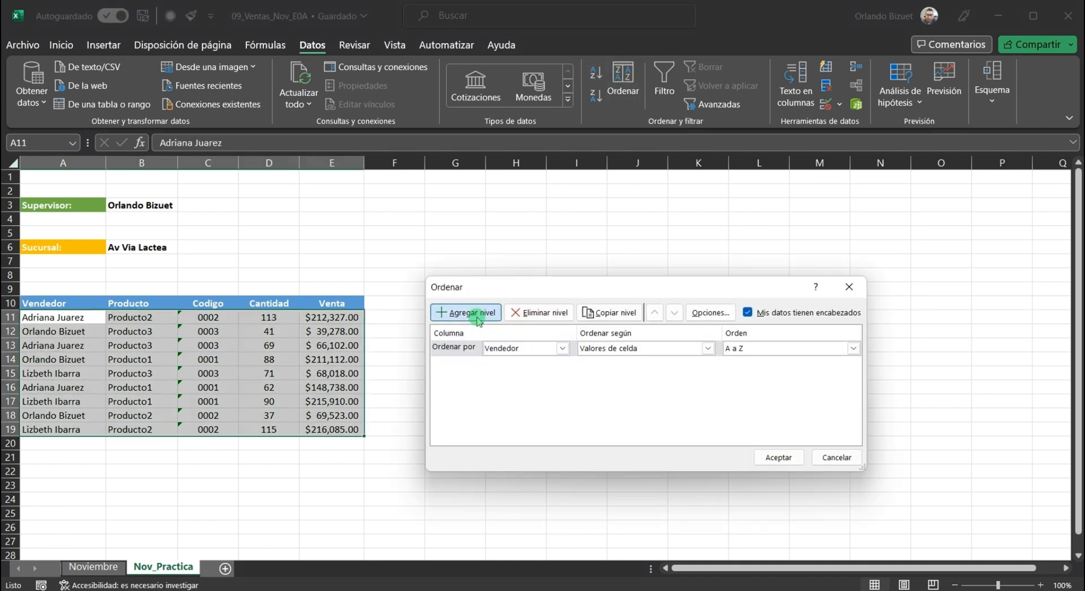
{"action": "left_click", "coordinate": [504, 373]}
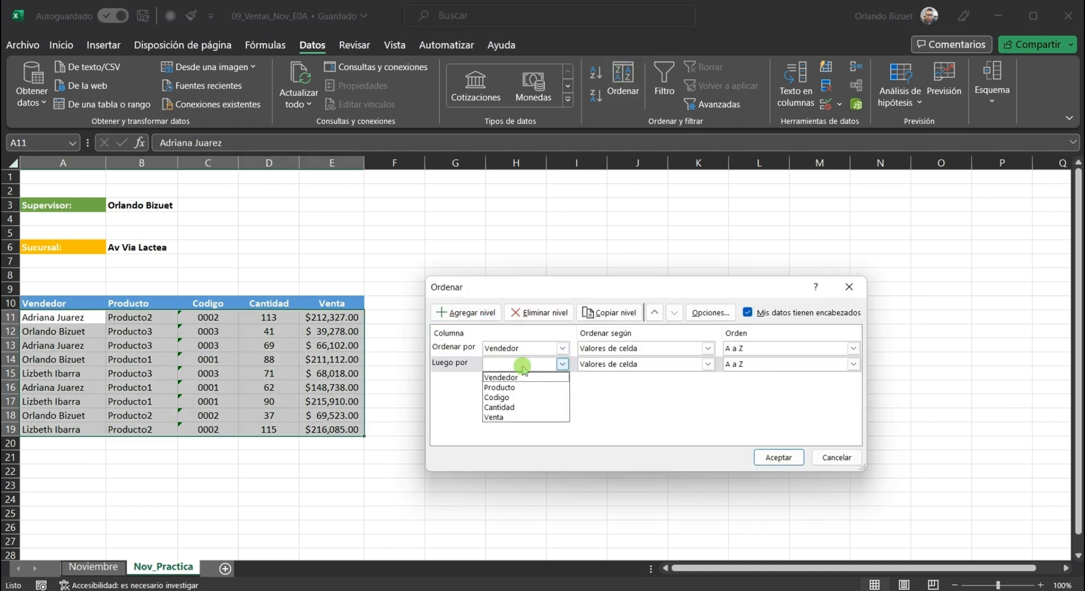
{"action": "left_click", "coordinate": [523, 387]}
{"action": "left_click", "coordinate": [772, 457]}
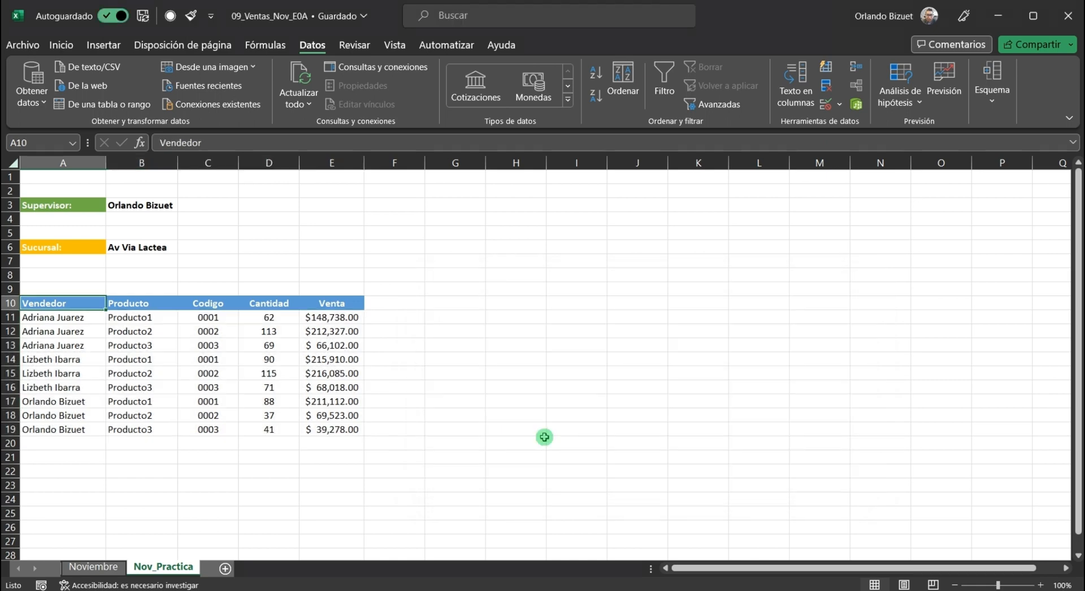
{"action": "left_click_drag", "start_coordinate": [77, 320], "coordinate": [121, 417]}
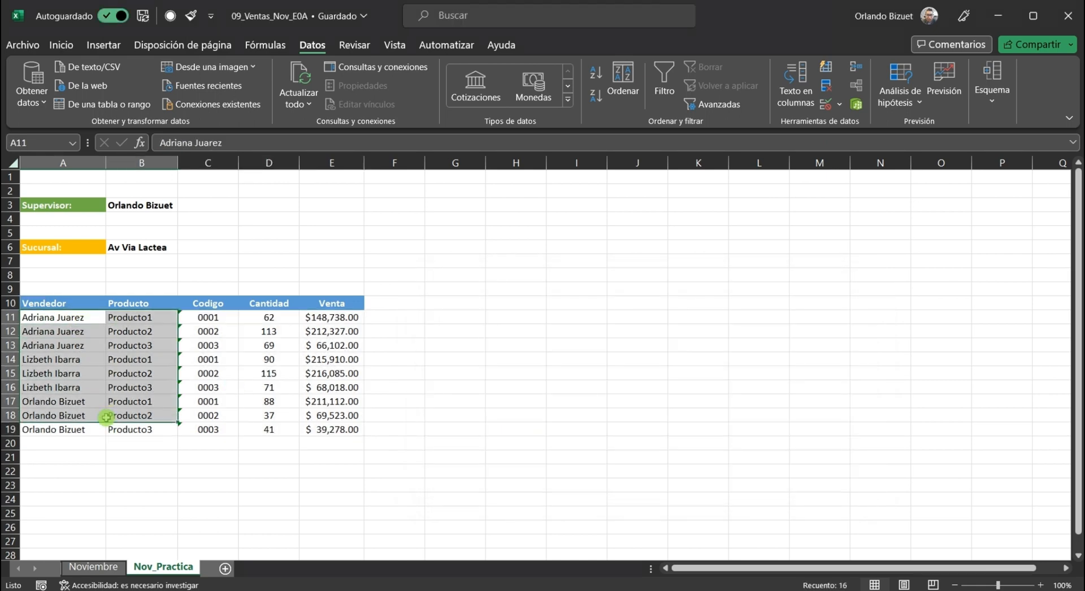
Step: Switch to the 09_Ventas_Dic_E0A workbook and sort the Dic_Practica table by Vendedor and then by Producto, both A to Z
{"action": "mouse_move", "coordinate": [548, 579]}
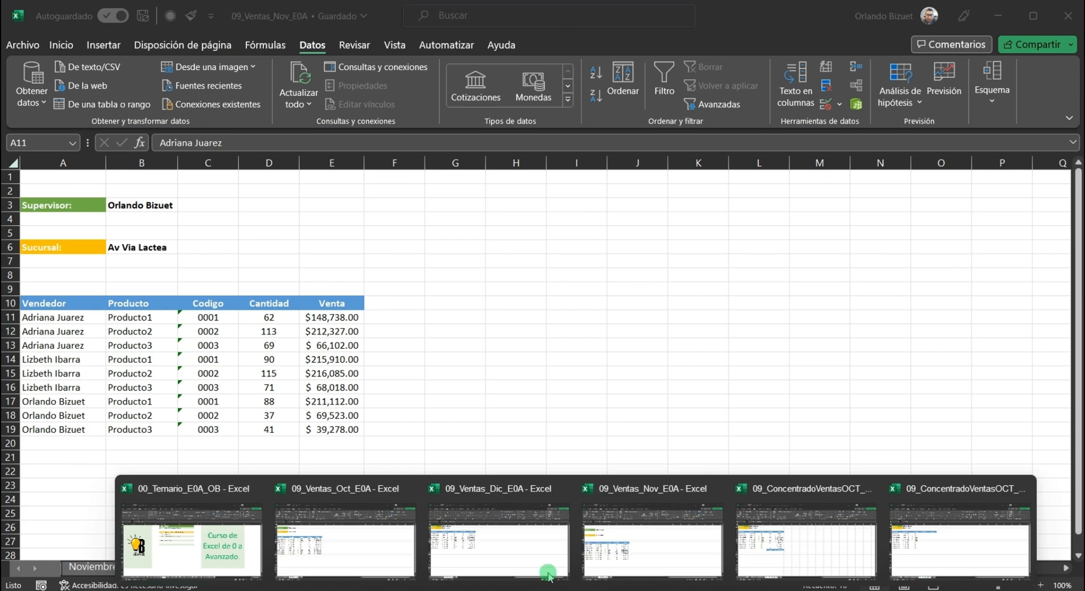
{"action": "left_click", "coordinate": [512, 556]}
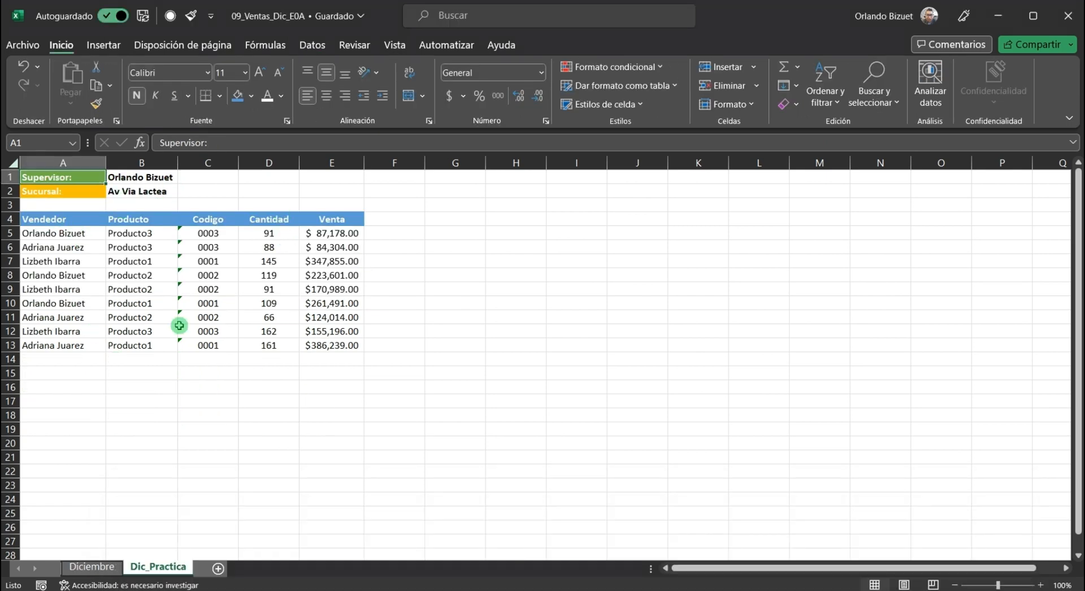
{"action": "left_click", "coordinate": [79, 219]}
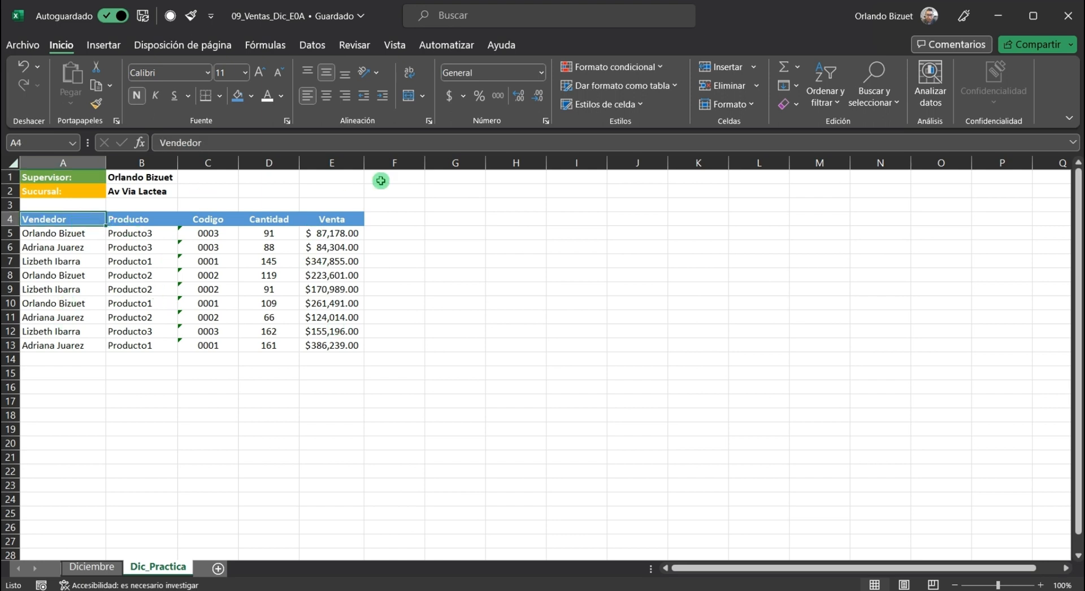
{"action": "left_click", "coordinate": [312, 44]}
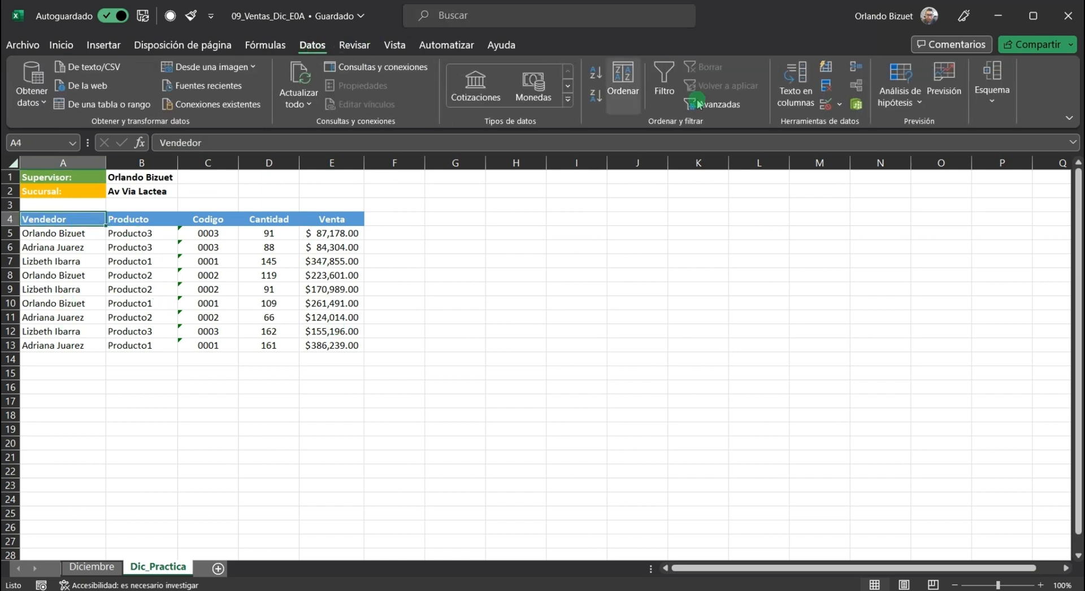
{"action": "left_click", "coordinate": [627, 90]}
{"action": "left_click", "coordinate": [548, 349]}
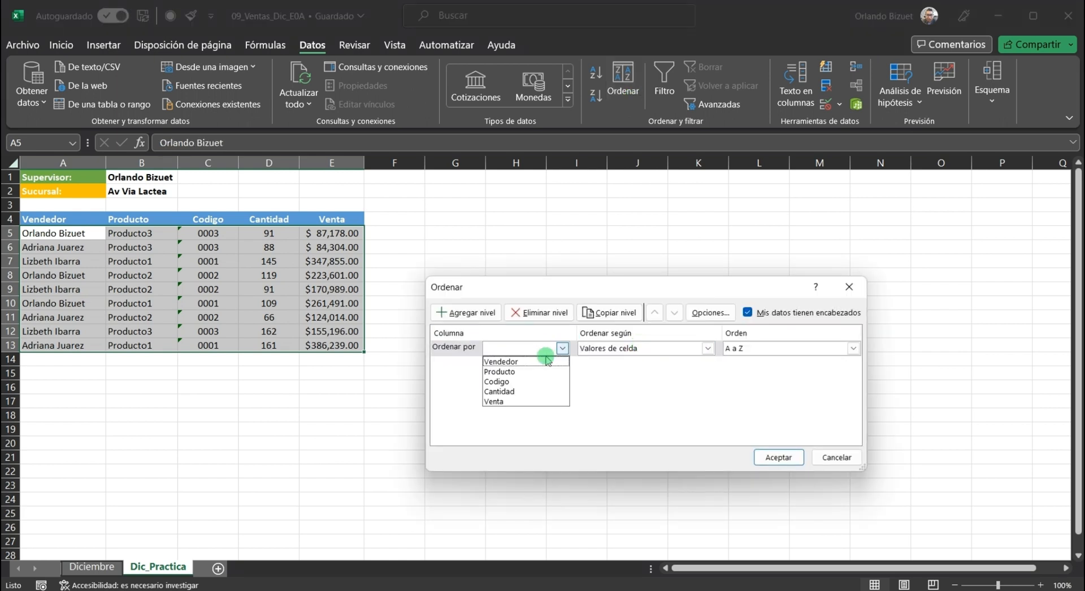
{"action": "left_click", "coordinate": [547, 362]}
{"action": "left_click", "coordinate": [469, 313]}
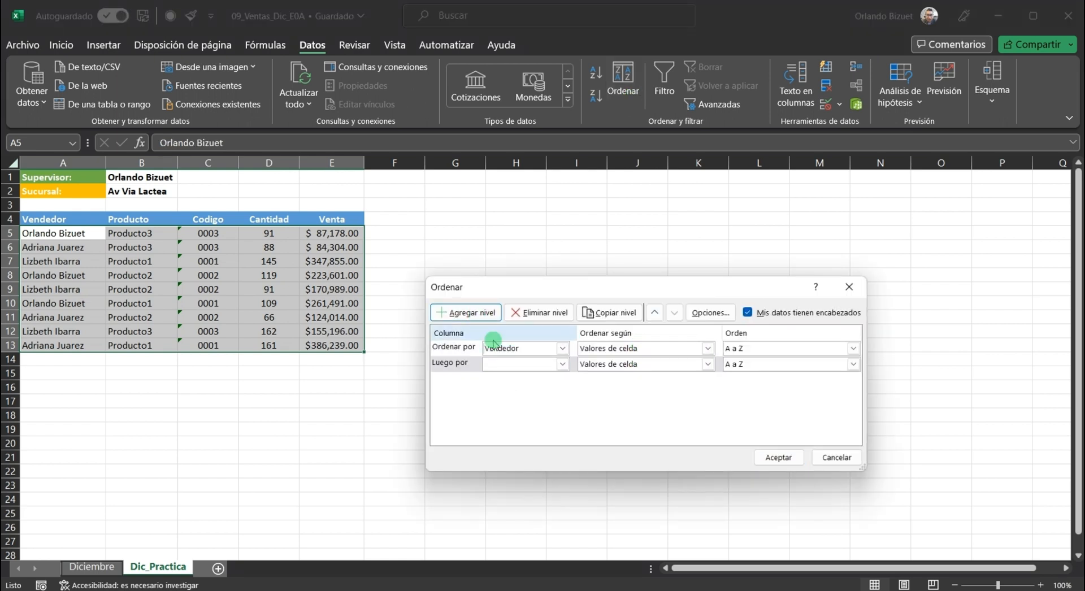
{"action": "left_click", "coordinate": [504, 365]}
{"action": "left_click", "coordinate": [508, 389]}
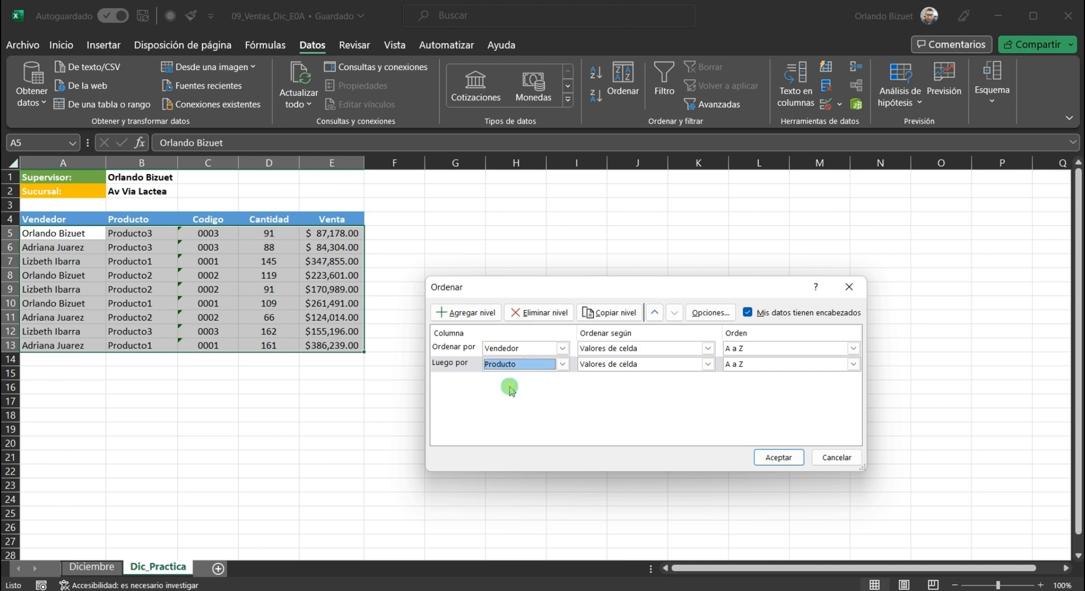
{"action": "left_click", "coordinate": [780, 457]}
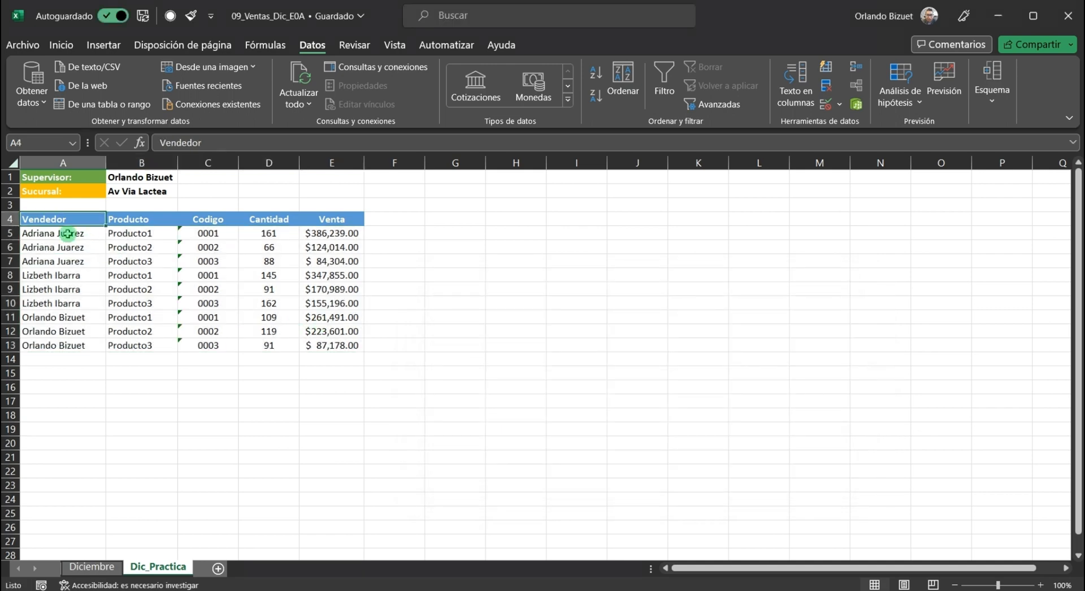
{"action": "left_click", "coordinate": [67, 234]}
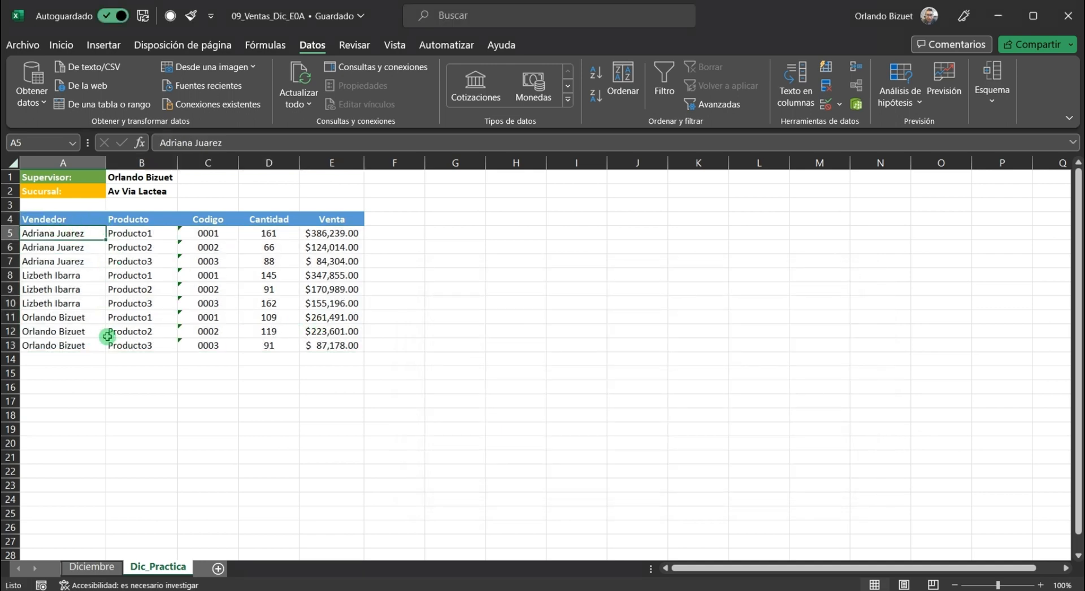
Step: Switch to the 09_ConcentradoVentasOCT_DIC_E0A workbook and start a consolidation at D5 of Oct-Dic (Practica) with the Suma function
{"action": "left_click", "coordinate": [621, 585]}
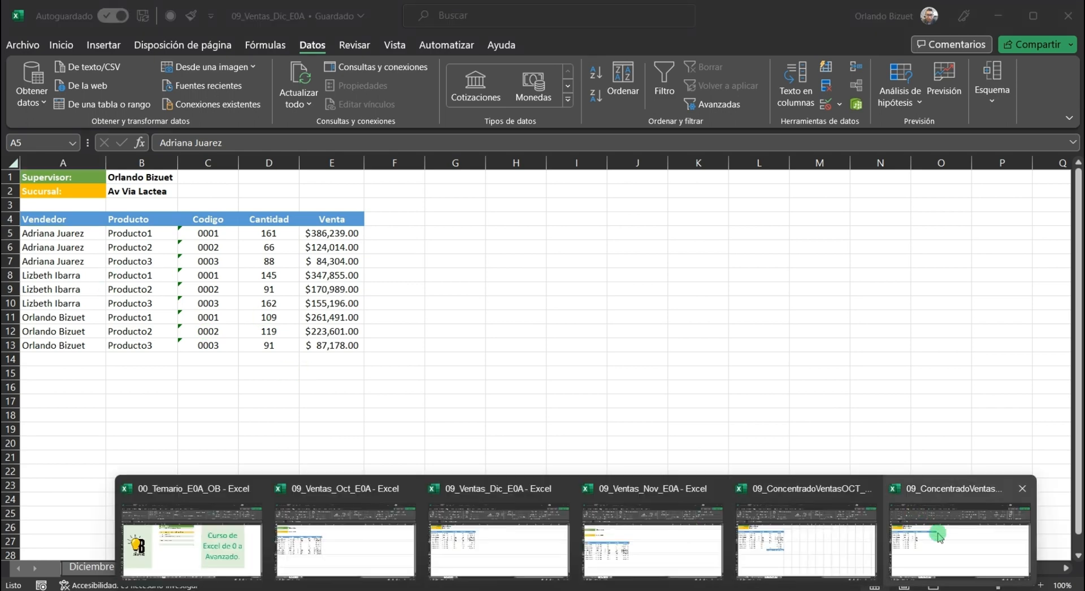
{"action": "left_click", "coordinate": [938, 535]}
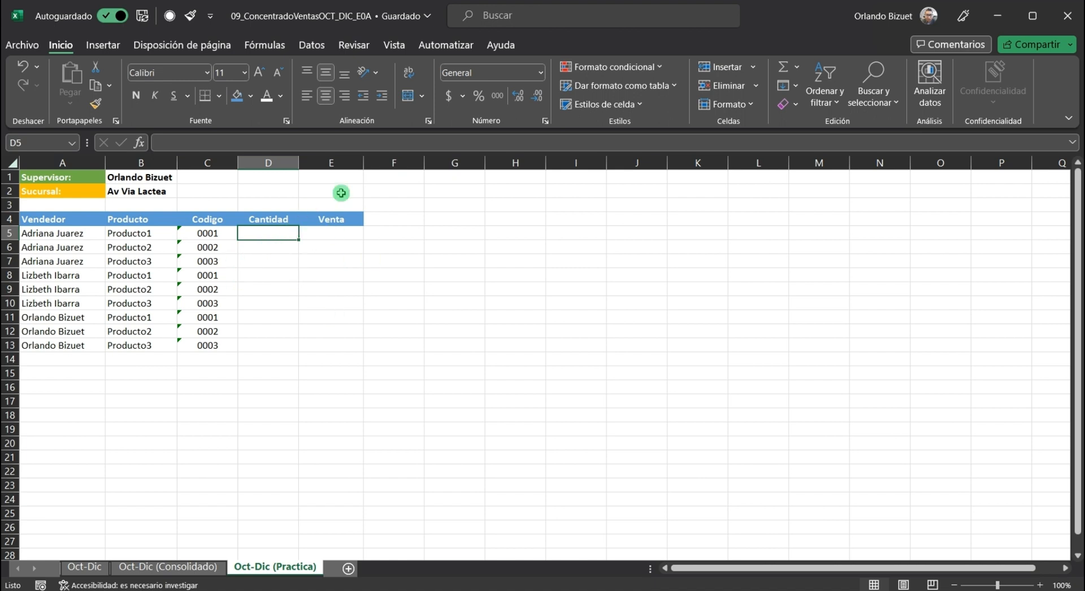
{"action": "left_click", "coordinate": [312, 45]}
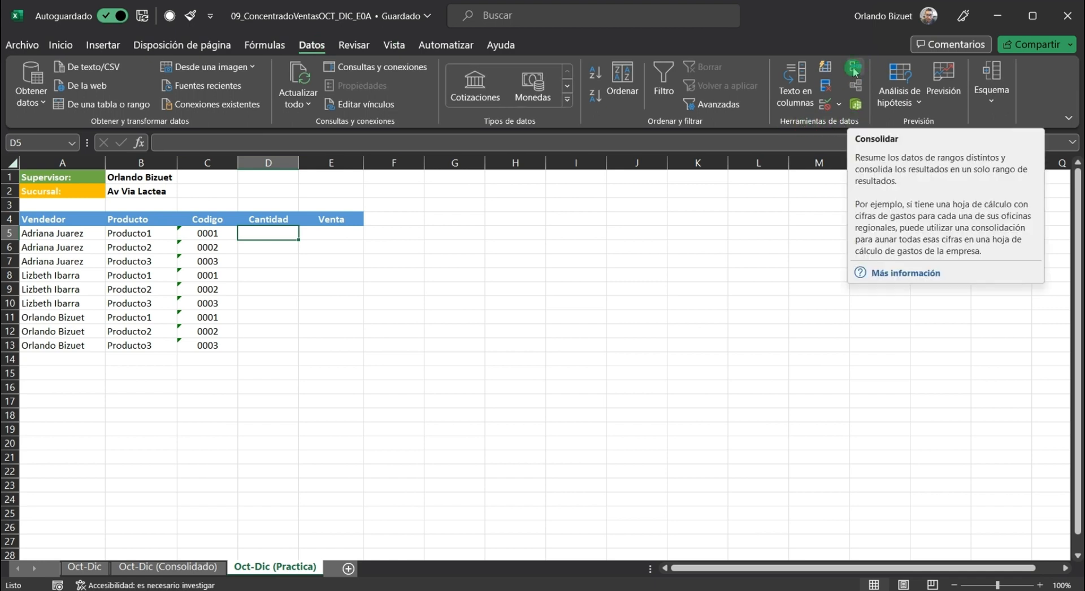
{"action": "left_click", "coordinate": [854, 69]}
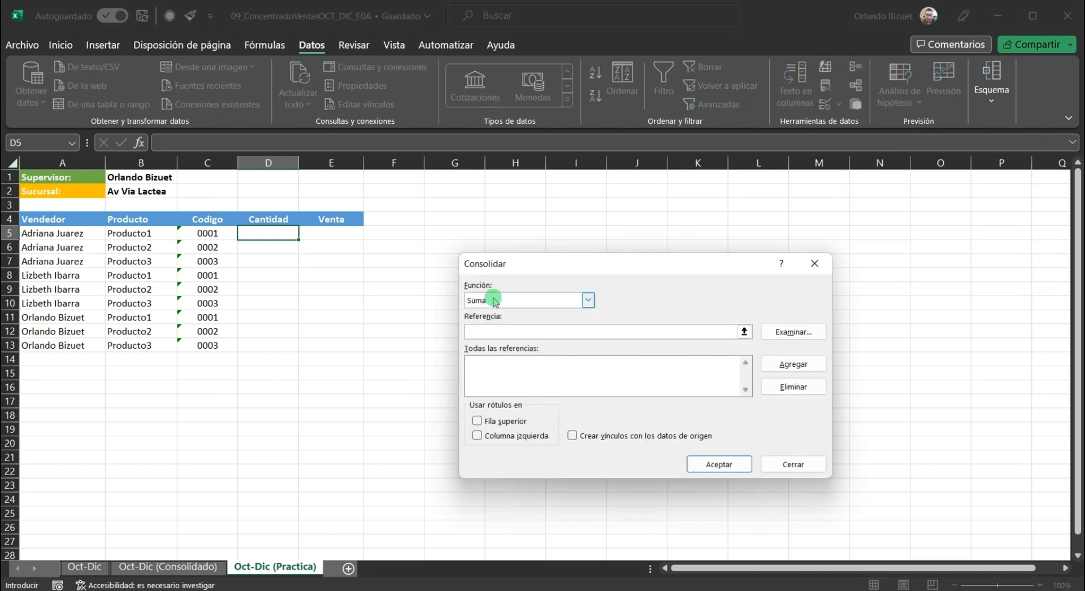
{"action": "left_click", "coordinate": [526, 305]}
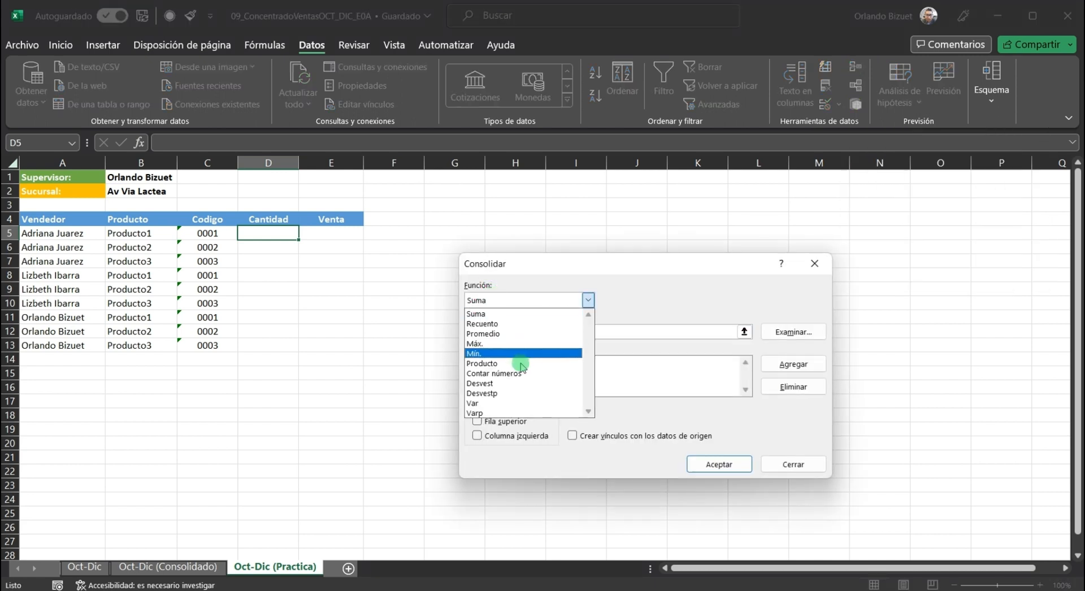
{"action": "left_click", "coordinate": [588, 301]}
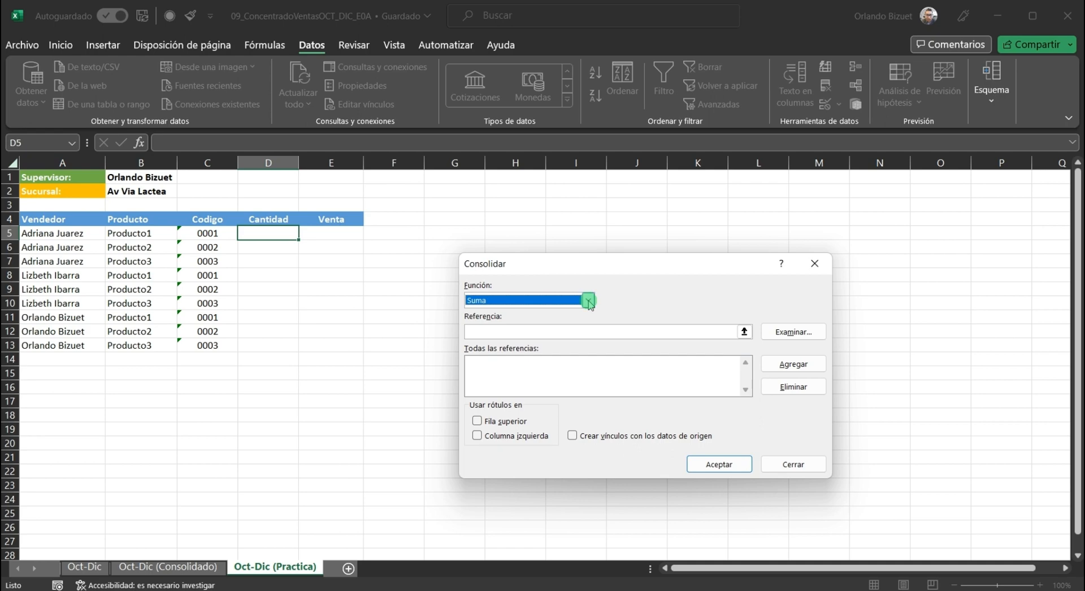
{"action": "left_click", "coordinate": [588, 301]}
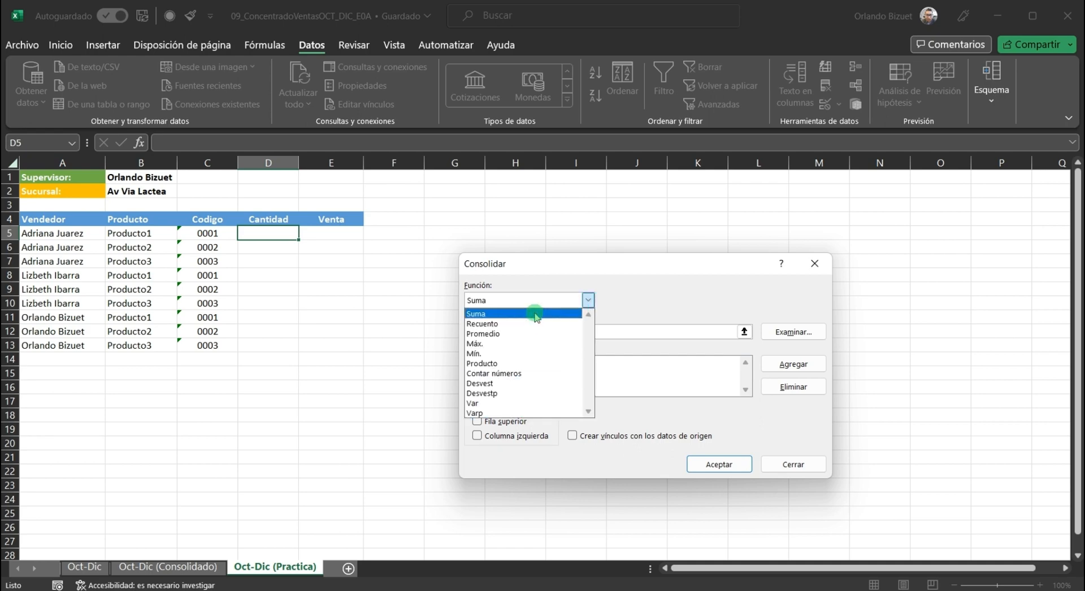
{"action": "left_click", "coordinate": [503, 315]}
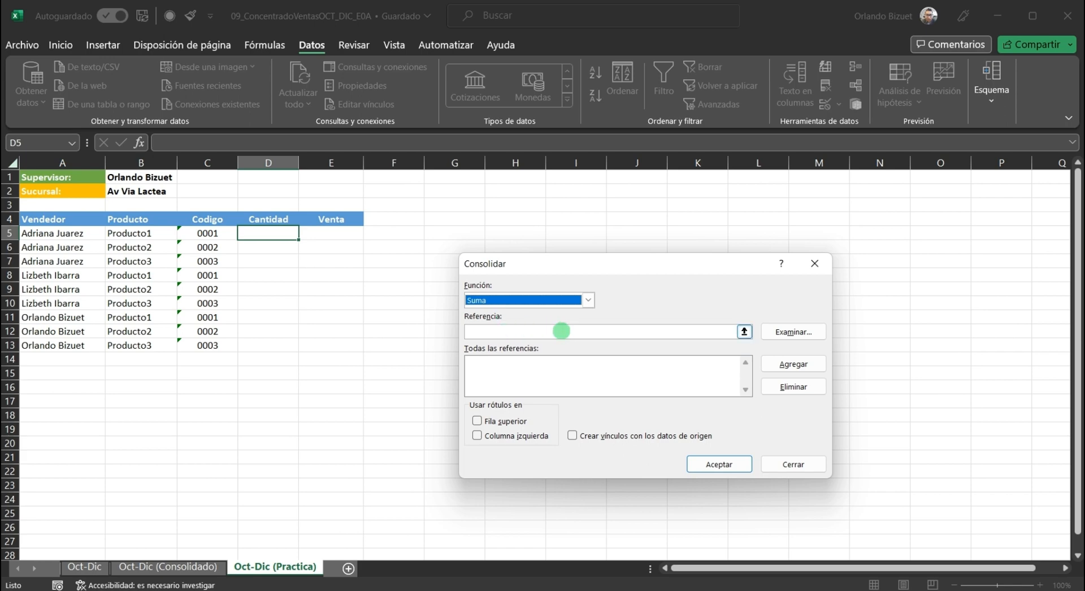
Step: Add range D8:E16 of the Oct_Practica sheet in 09_Ventas_Oct_E0A as a consolidation reference
{"action": "left_click", "coordinate": [744, 332]}
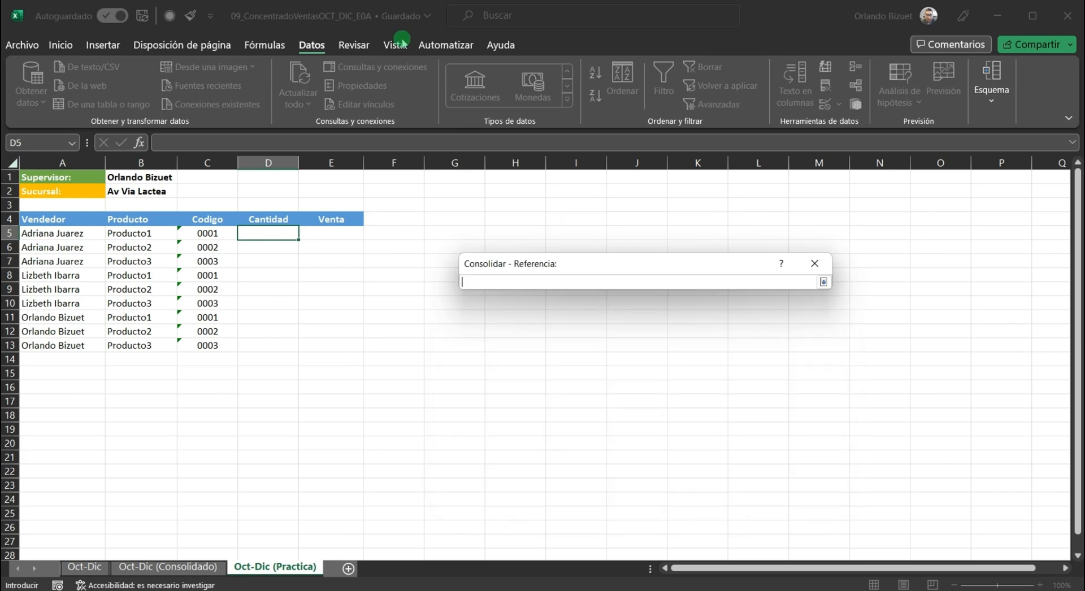
{"action": "left_click", "coordinate": [394, 45]}
{"action": "left_click", "coordinate": [965, 85]}
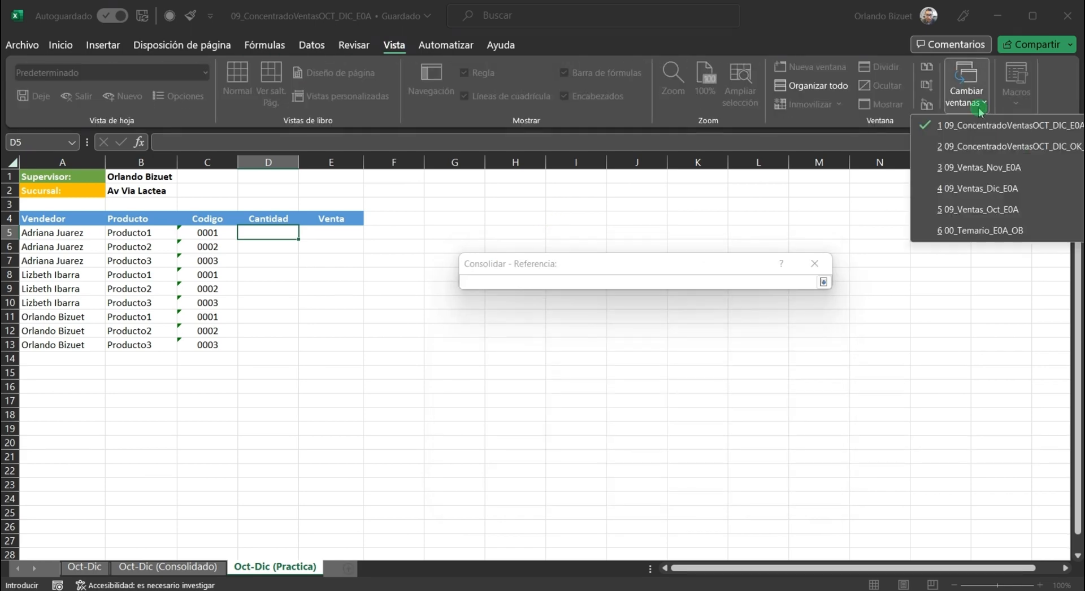
{"action": "left_click", "coordinate": [949, 210]}
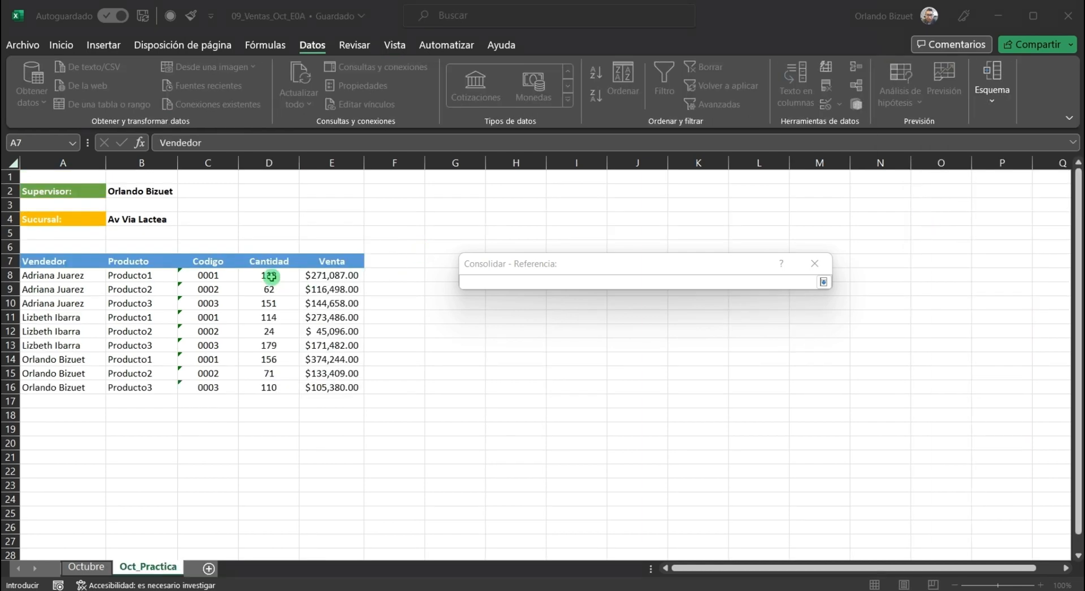
{"action": "left_click_drag", "start_coordinate": [272, 276], "coordinate": [339, 387]}
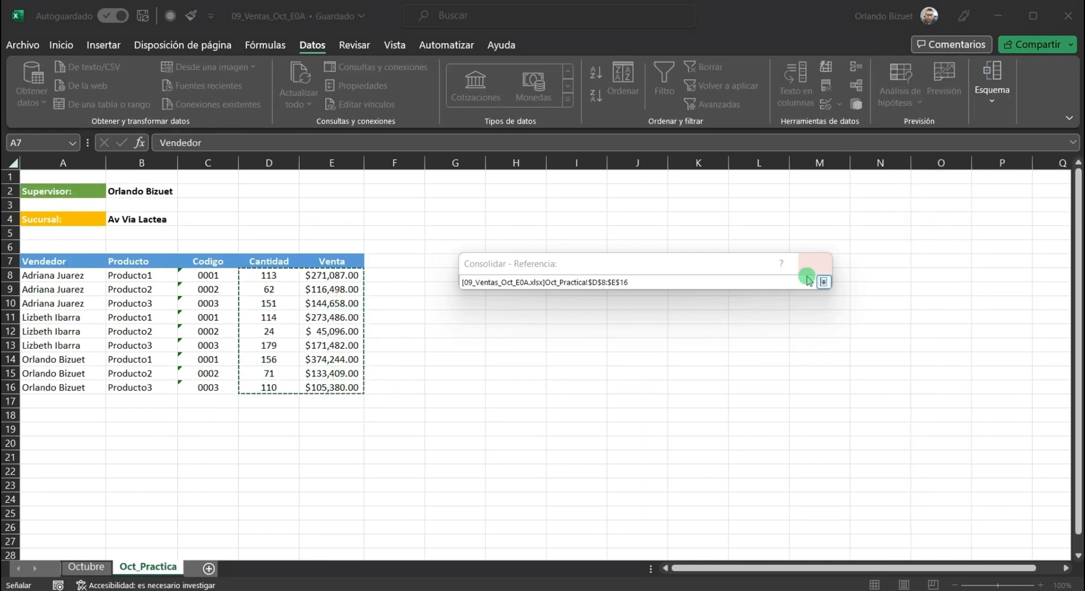
{"action": "left_click", "coordinate": [823, 281]}
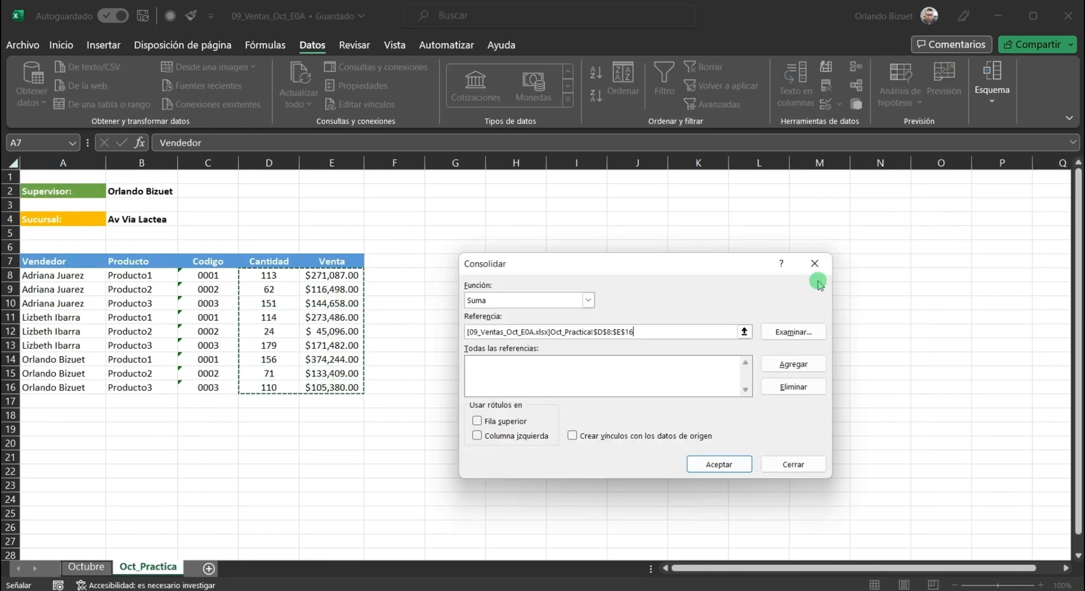
{"action": "left_click", "coordinate": [794, 362]}
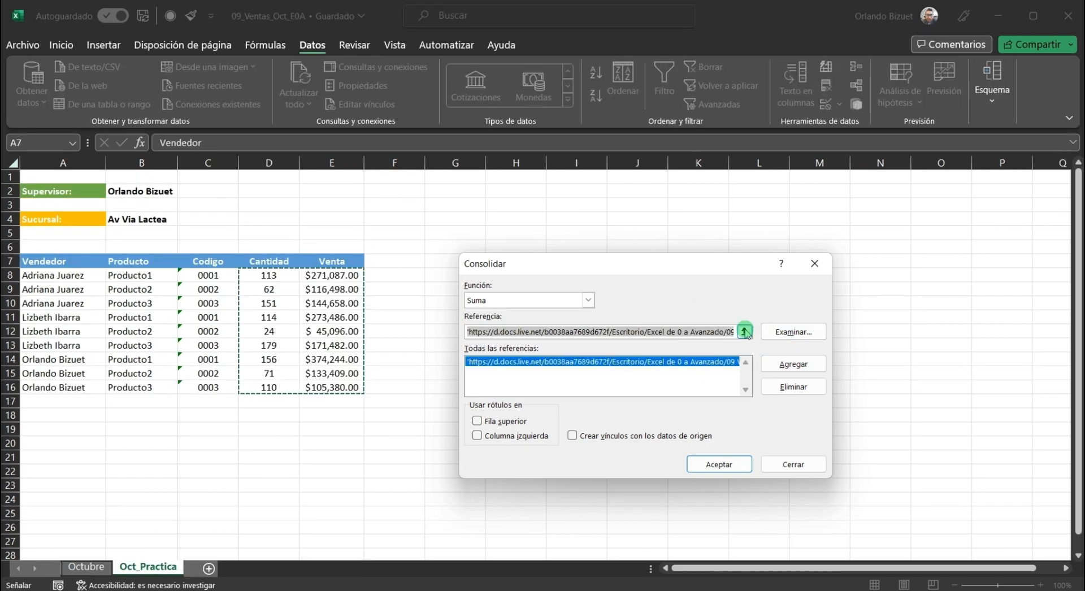
Step: Add range D11:E19 of the Nov_Practica sheet in 09_Ventas_Nov_E0A to the consolidation references
{"action": "left_click", "coordinate": [745, 332]}
{"action": "key", "text": "BackSpace"}
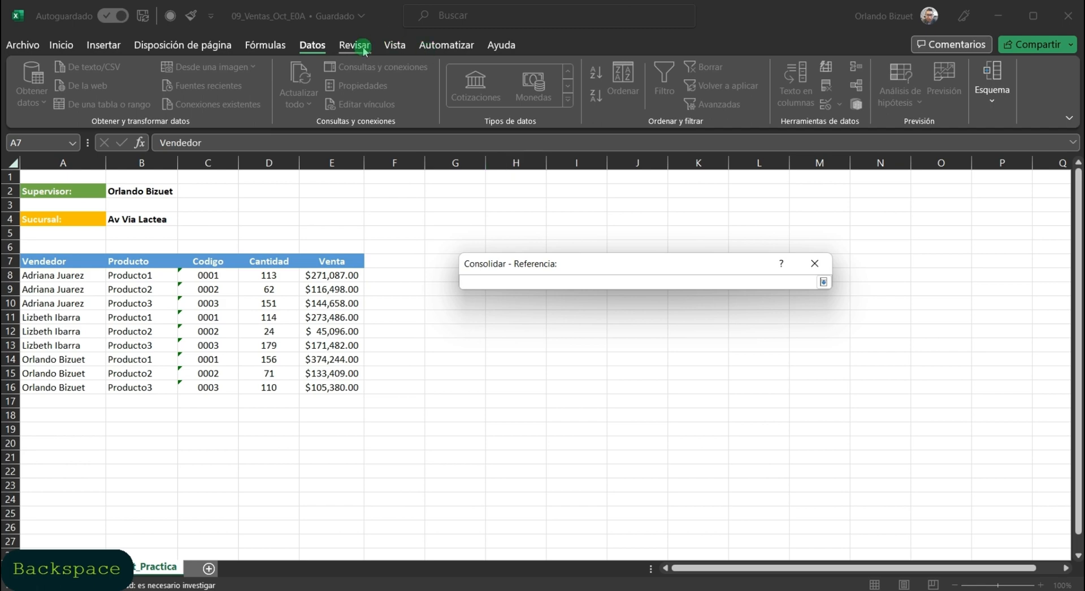
{"action": "left_click", "coordinate": [394, 45]}
{"action": "left_click", "coordinate": [967, 101]}
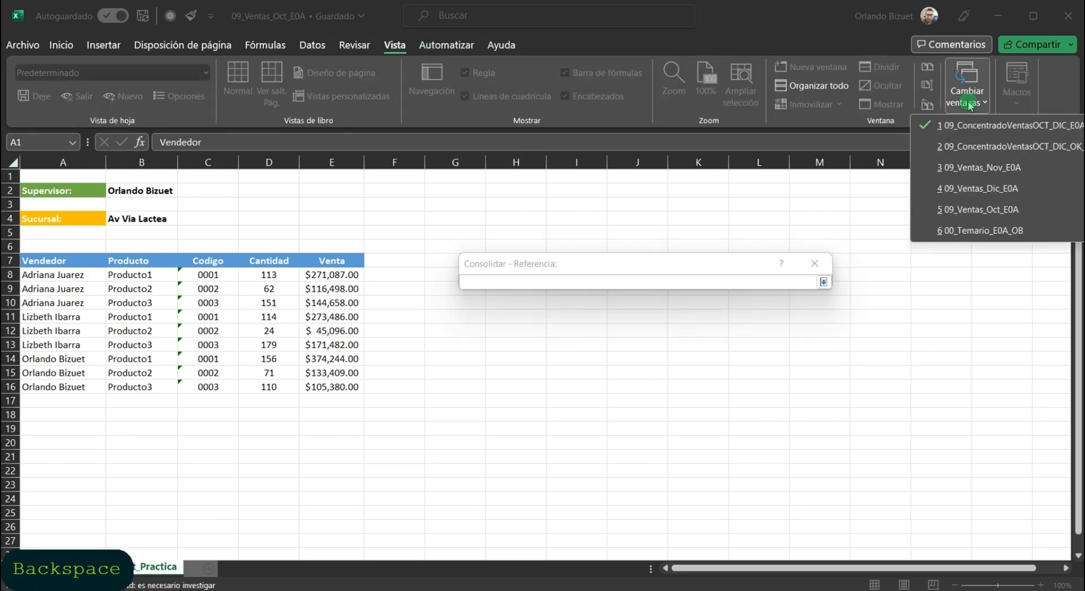
{"action": "left_click", "coordinate": [981, 168]}
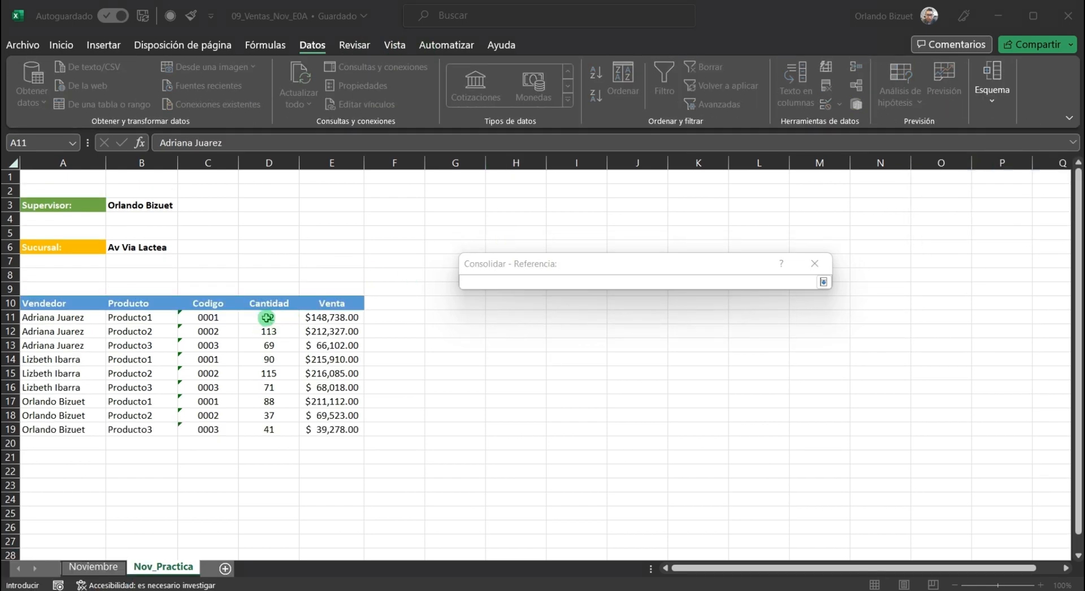
{"action": "left_click_drag", "start_coordinate": [267, 318], "coordinate": [336, 429]}
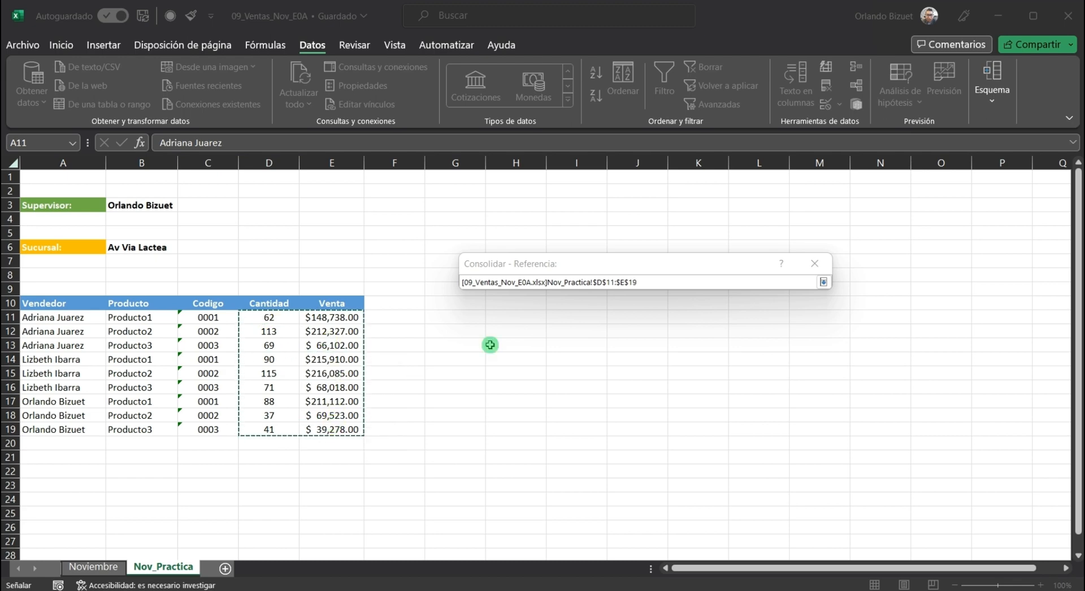
{"action": "left_click", "coordinate": [822, 280]}
{"action": "left_click", "coordinate": [927, 364]}
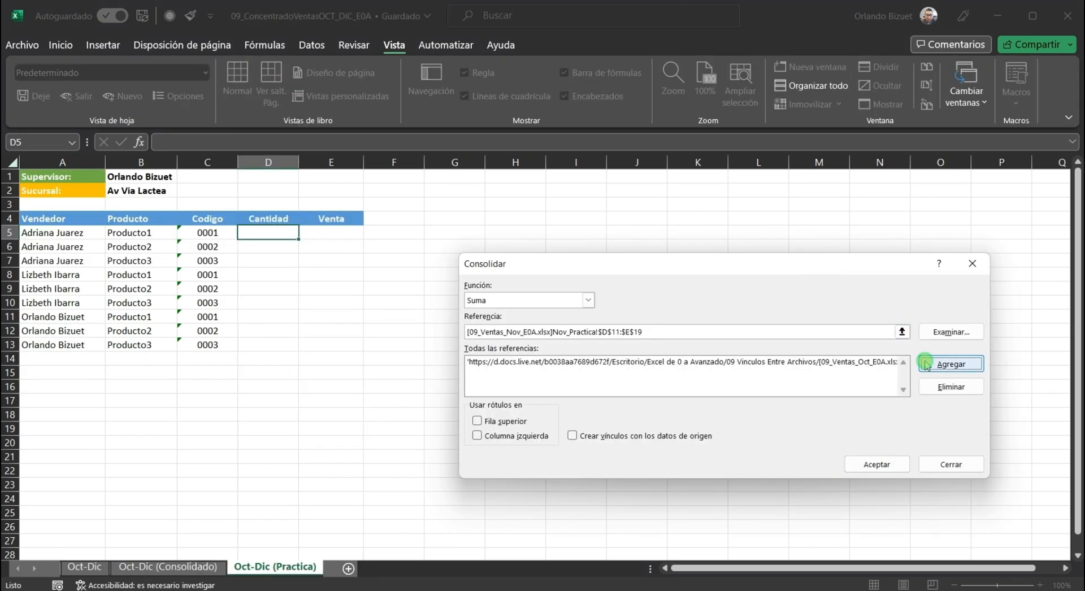
Step: Add range D5:E13 of the Dic_Practica sheet in 09_Ventas_Dic_E0A to the consolidation references
{"action": "left_click", "coordinate": [902, 331]}
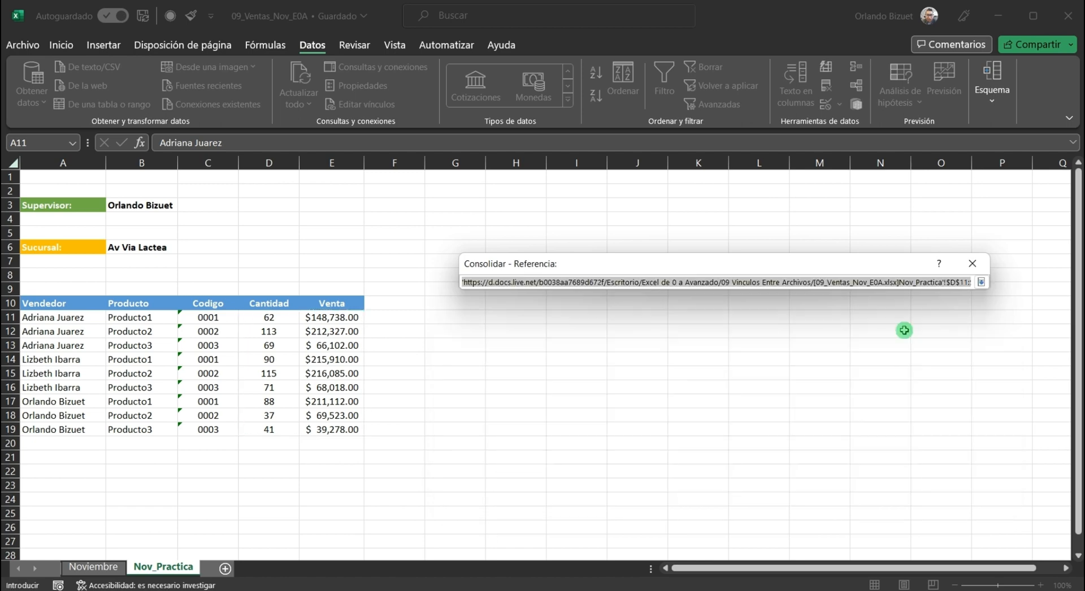
{"action": "key", "text": "BackSpace"}
{"action": "key", "text": "BackSpace"}
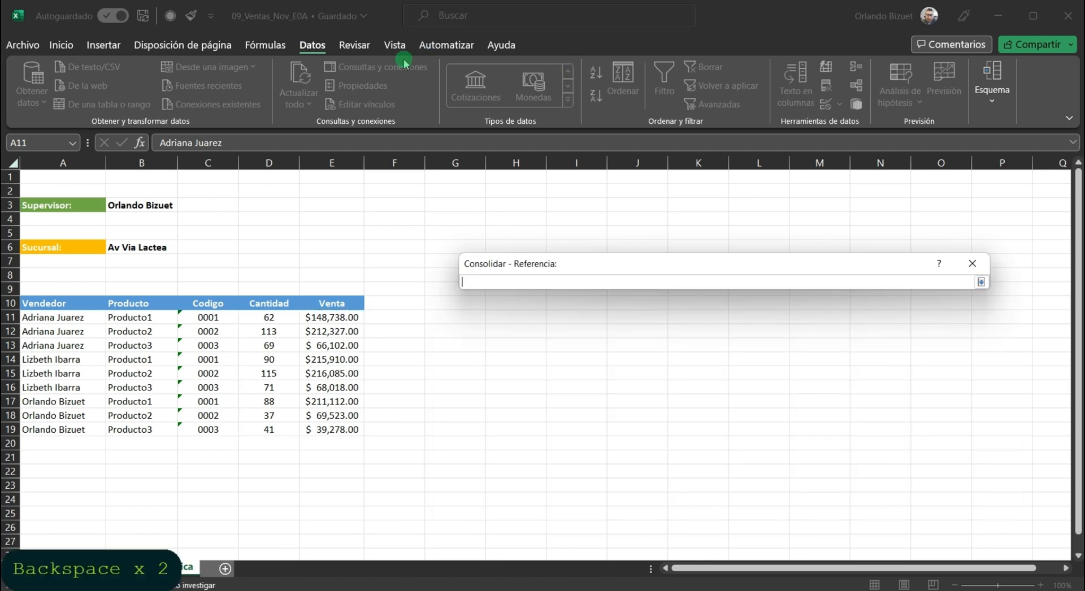
{"action": "left_click", "coordinate": [394, 46]}
{"action": "left_click", "coordinate": [949, 103]}
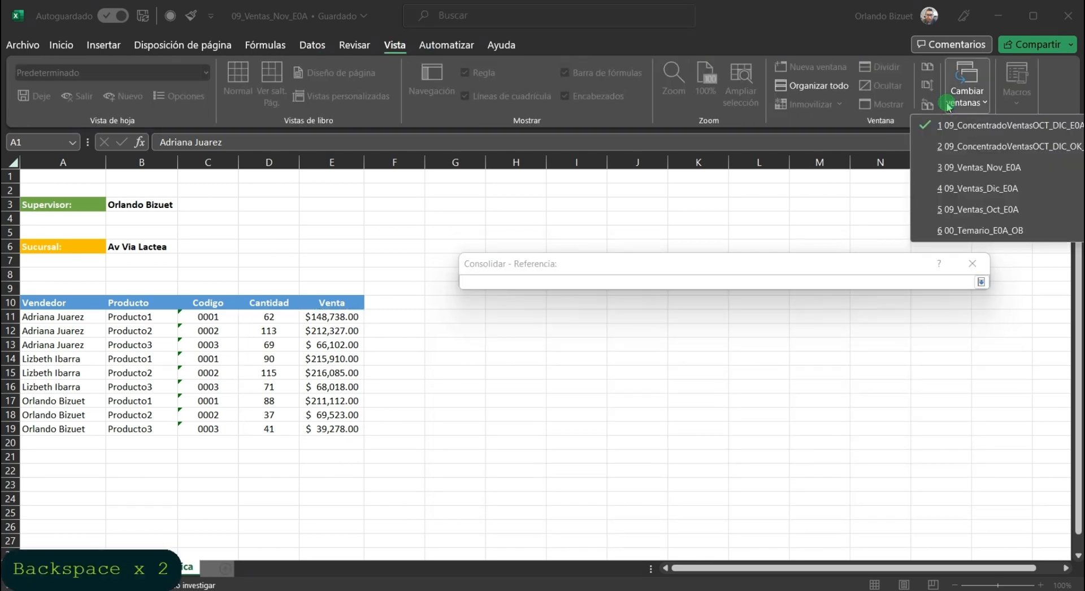
{"action": "left_click", "coordinate": [968, 189]}
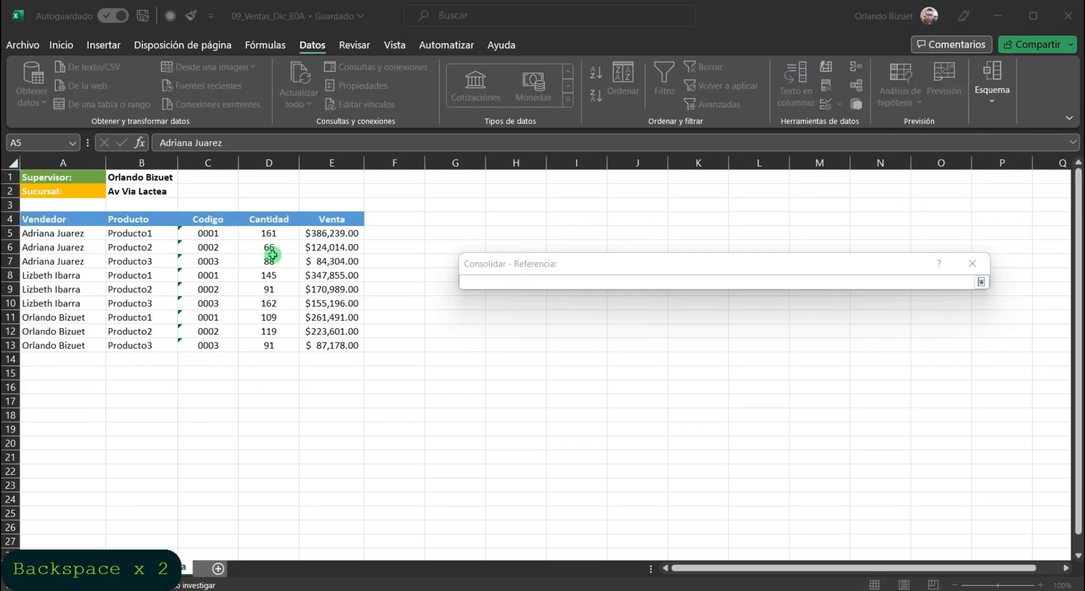
{"action": "left_click_drag", "start_coordinate": [262, 231], "coordinate": [329, 343]}
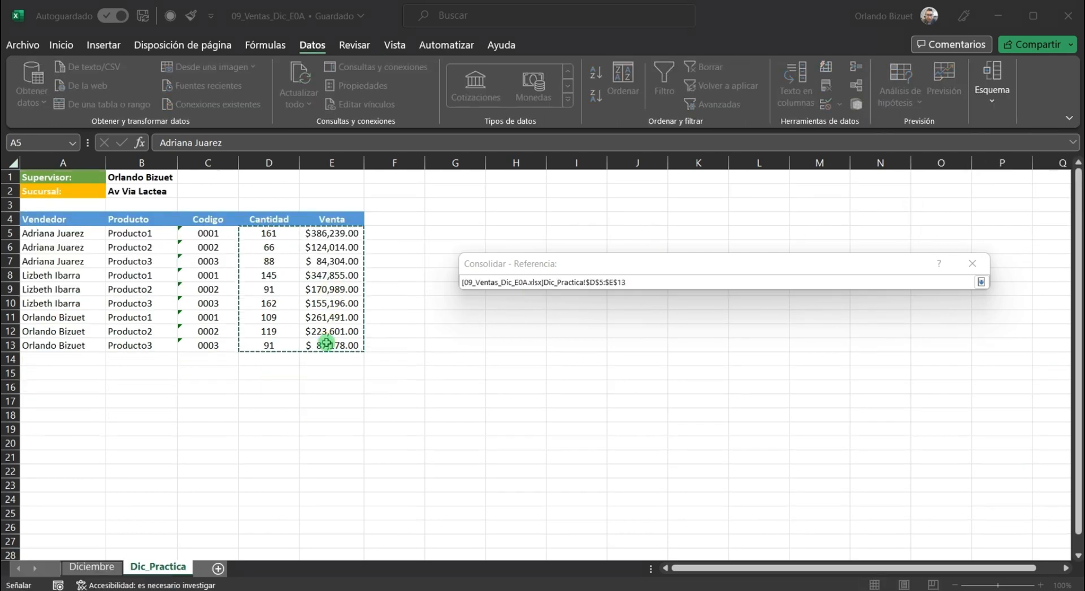
{"action": "left_click", "coordinate": [980, 281]}
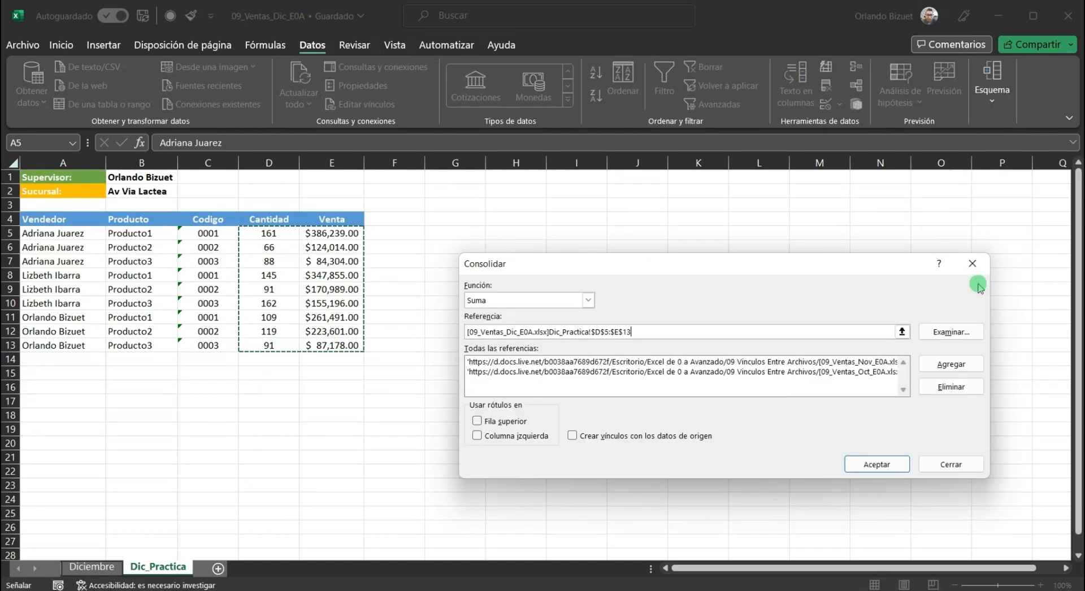
{"action": "left_click", "coordinate": [948, 364]}
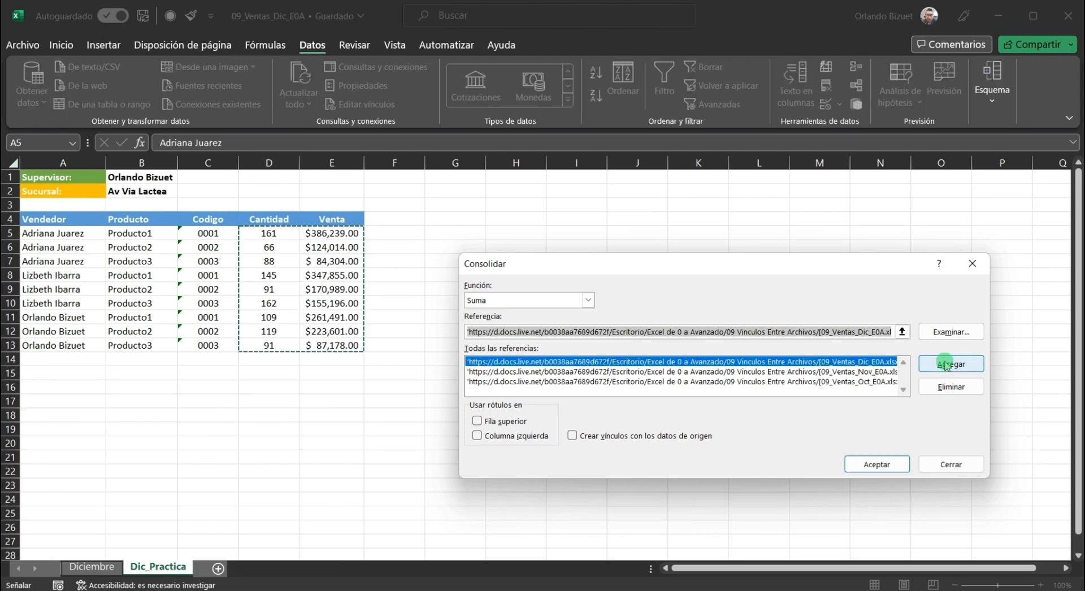
Step: Run the consolidation of the three monthly ranges and return to the 09_ConcentradoVentasOCT_DIC_E0A workbook
{"action": "left_click", "coordinate": [876, 464]}
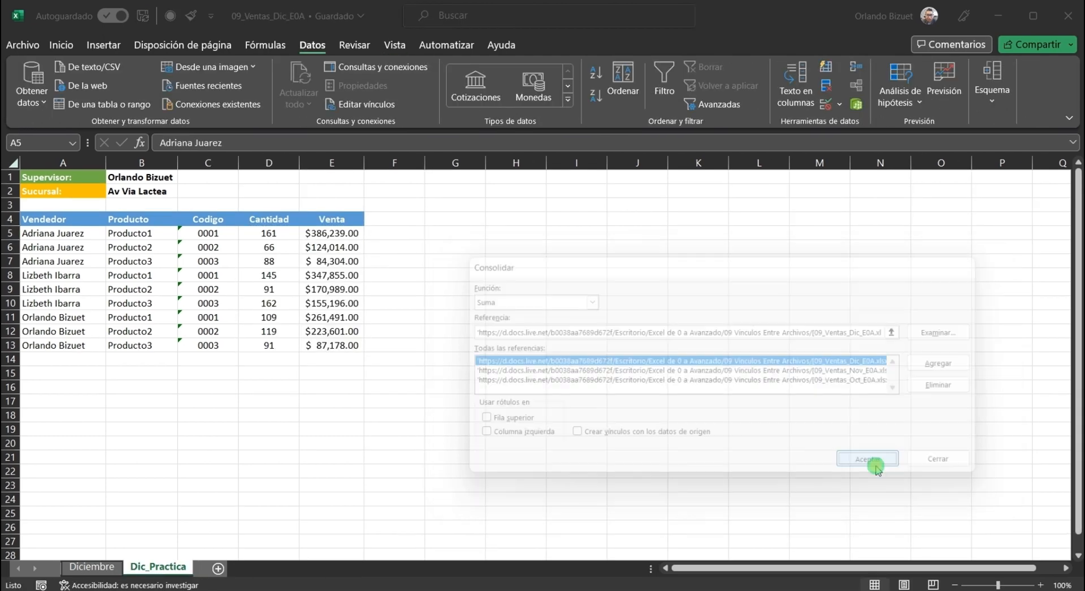
{"action": "left_click", "coordinate": [269, 361]}
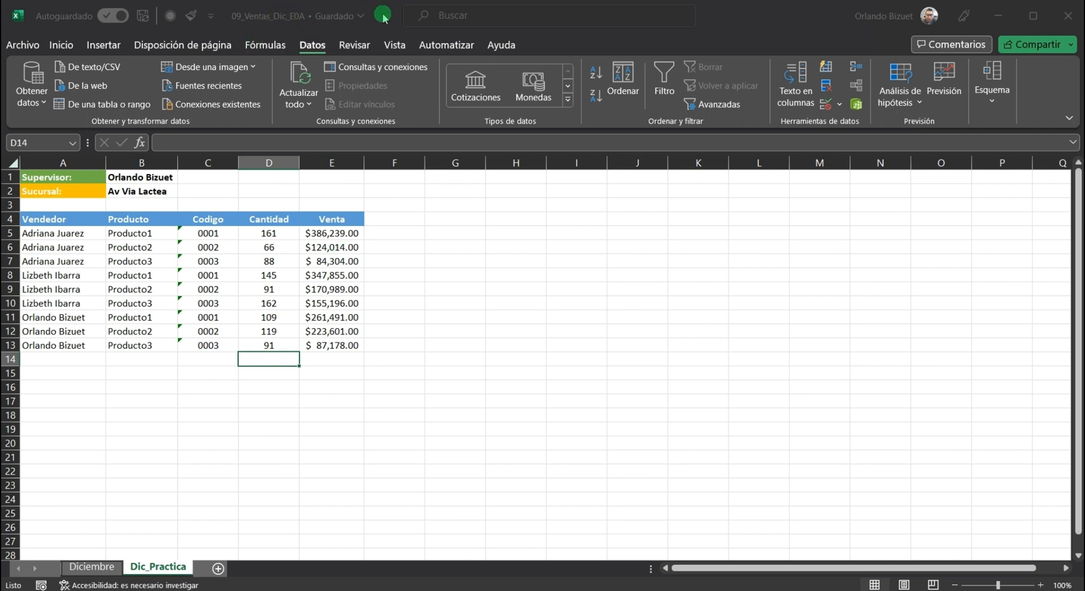
{"action": "left_click", "coordinate": [234, 208]}
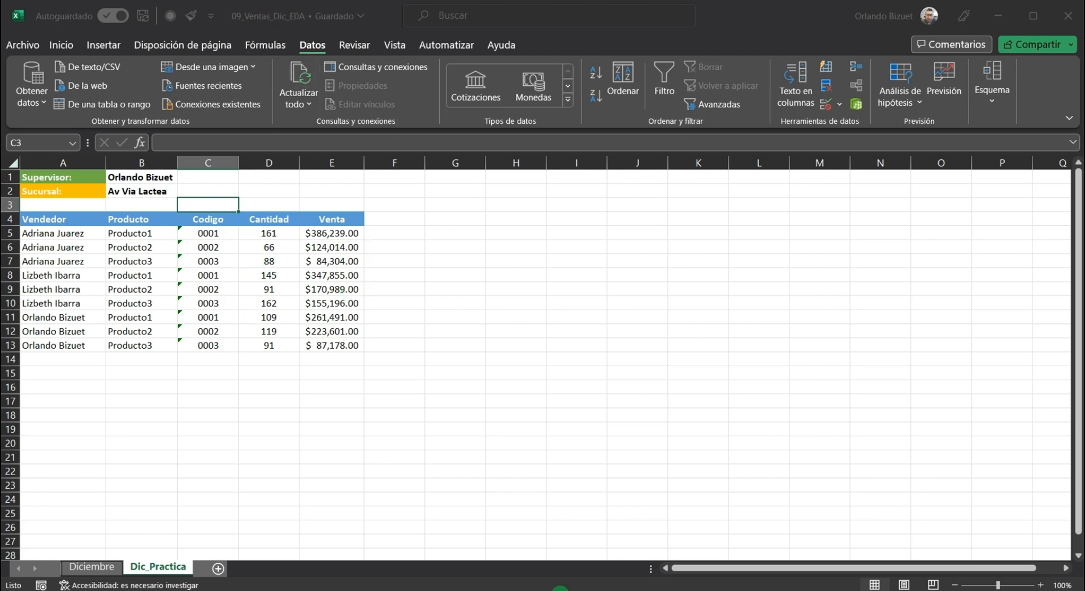
{"action": "mouse_move", "coordinate": [560, 588]}
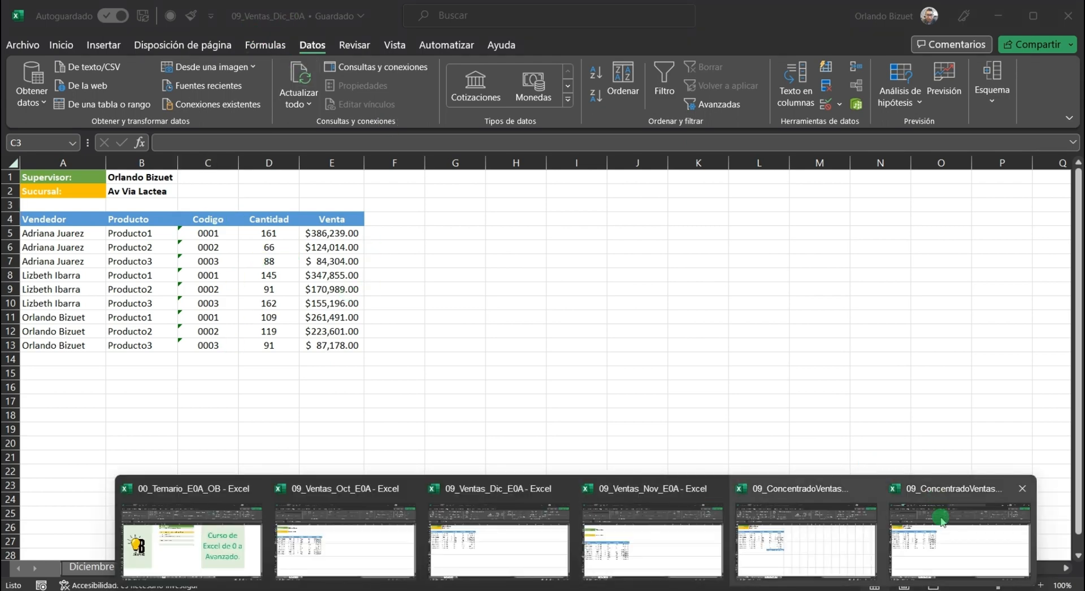
{"action": "left_click", "coordinate": [940, 520]}
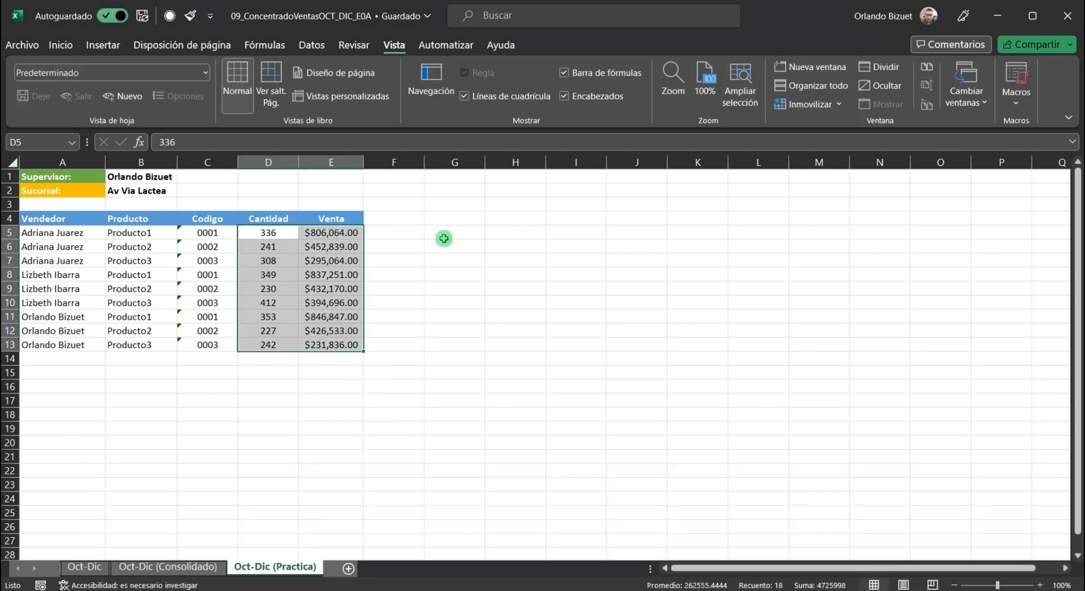
Step: Total the Cantidad column in D14 with the formula =SUMA(D5:D13)
{"action": "left_click", "coordinate": [266, 357]}
{"action": "type", "text": "=su"}
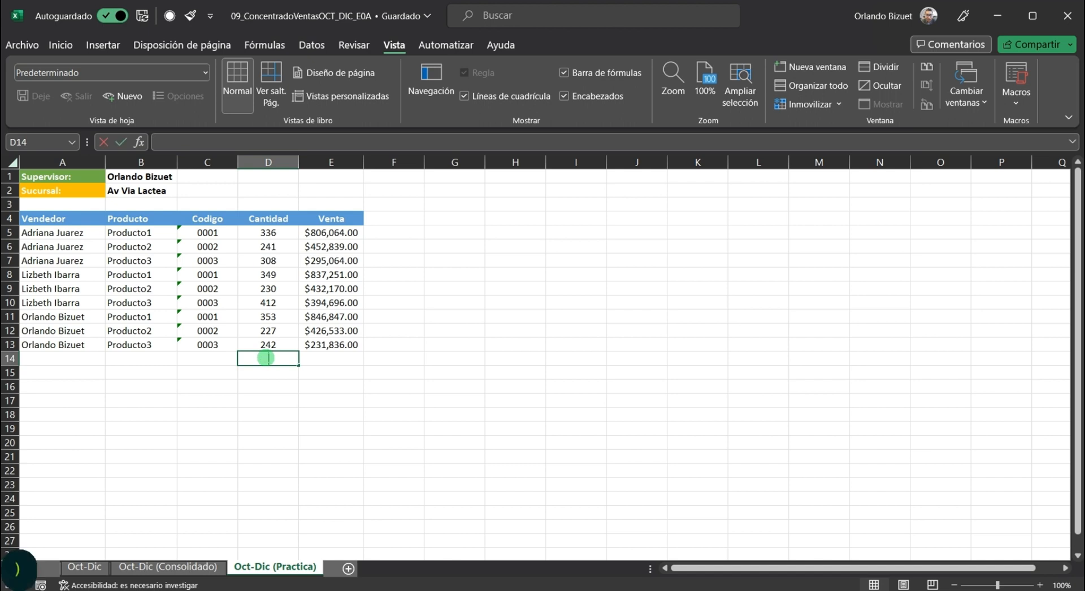
{"action": "type", "text": "m"}
{"action": "key", "text": "Tab"}
{"action": "key", "text": "Up"}
{"action": "key", "text": "shift+Up"}
{"action": "key", "text": "shift+Up"}
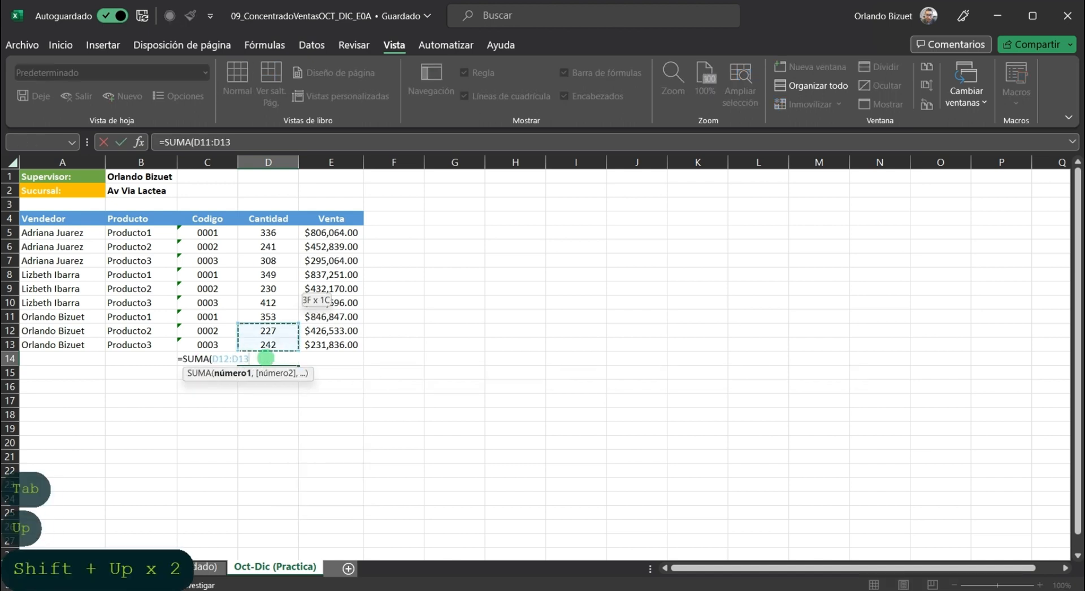
{"action": "key", "text": "shift+Up"}
{"action": "key", "text": "shift+Up"}
{"action": "key", "text": "shift+Up"}
{"action": "key", "text": "shift+Up"}
{"action": "key", "text": "Return"}
Step: Copy the total formula from D14 to E14 for the Venta column and select both totals
{"action": "key", "text": "Up"}
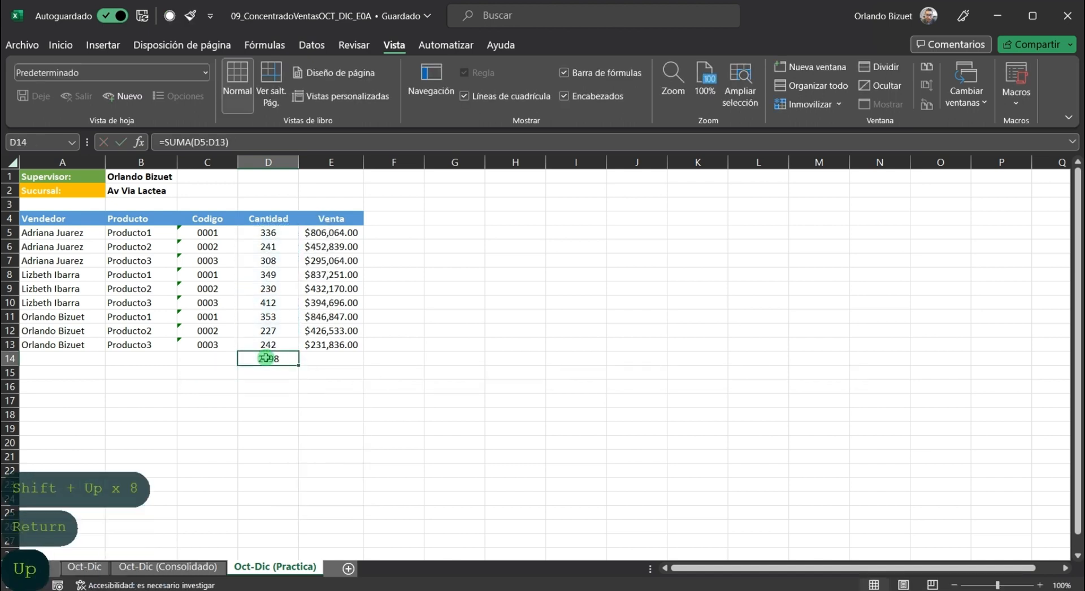
{"action": "key", "text": "ctrl+c"}
{"action": "key", "text": "Right"}
{"action": "key", "text": "ctrl+v"}
{"action": "key", "text": "Left"}
{"action": "key", "text": "shift+Right"}
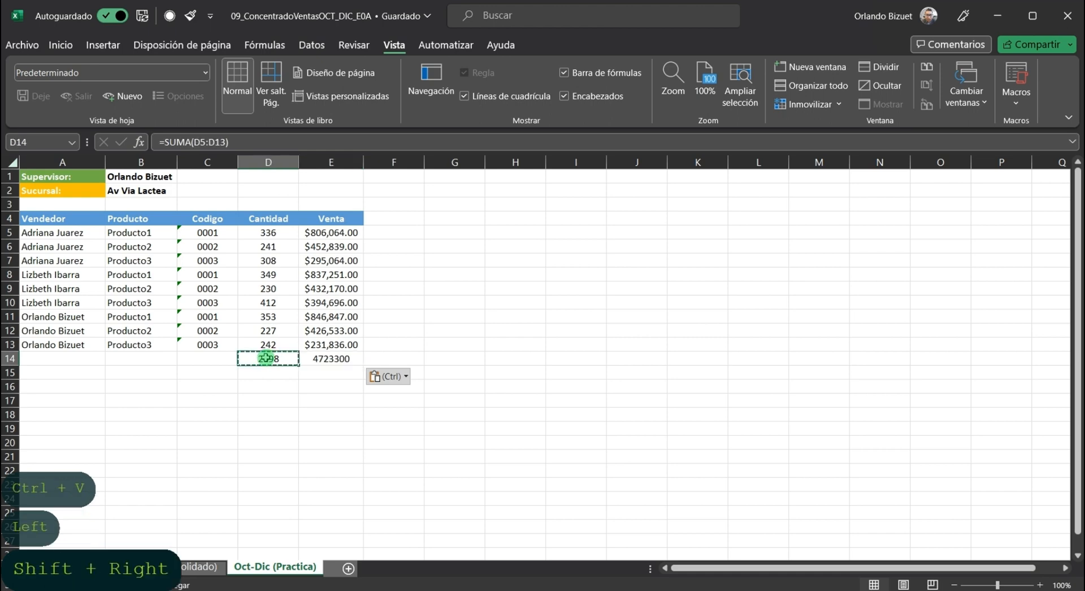
{"action": "left_click", "coordinate": [60, 45]}
{"action": "left_click", "coordinate": [237, 98]}
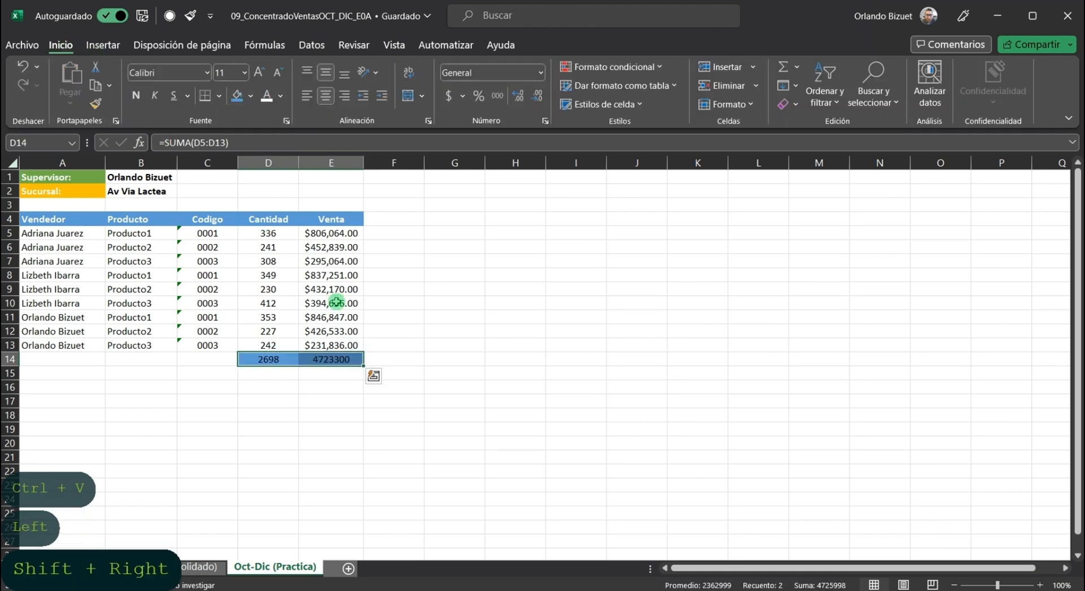
{"action": "key", "text": "ctrl+z"}
Step: Copy the cell formatting of D13:E13 onto the totals in D14:E14
{"action": "left_click", "coordinate": [281, 345]}
{"action": "key", "text": "shift+Right"}
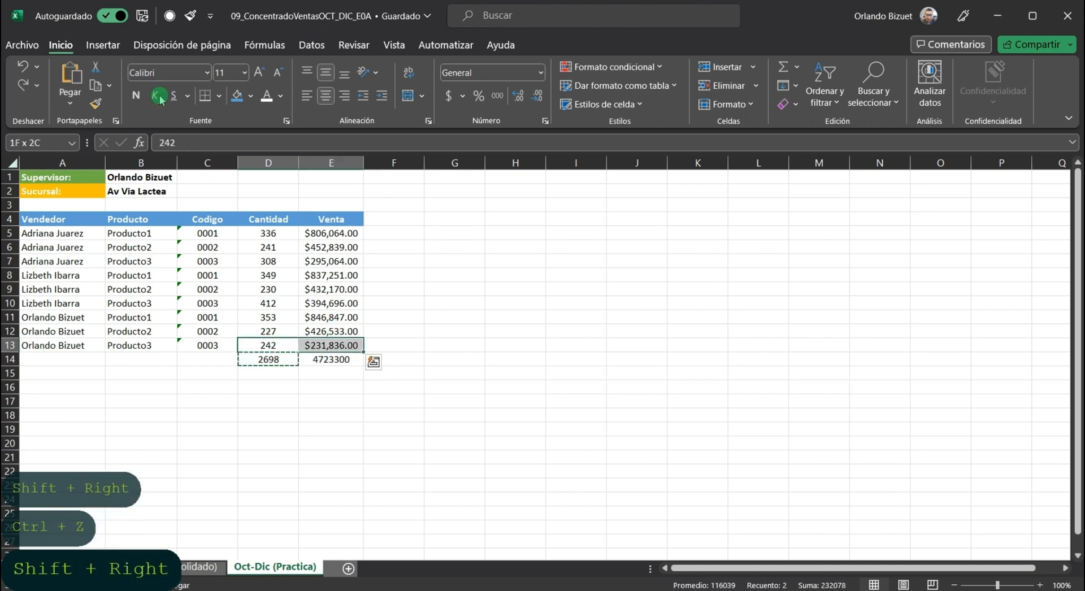
{"action": "left_click", "coordinate": [95, 104]}
{"action": "left_click", "coordinate": [260, 357]}
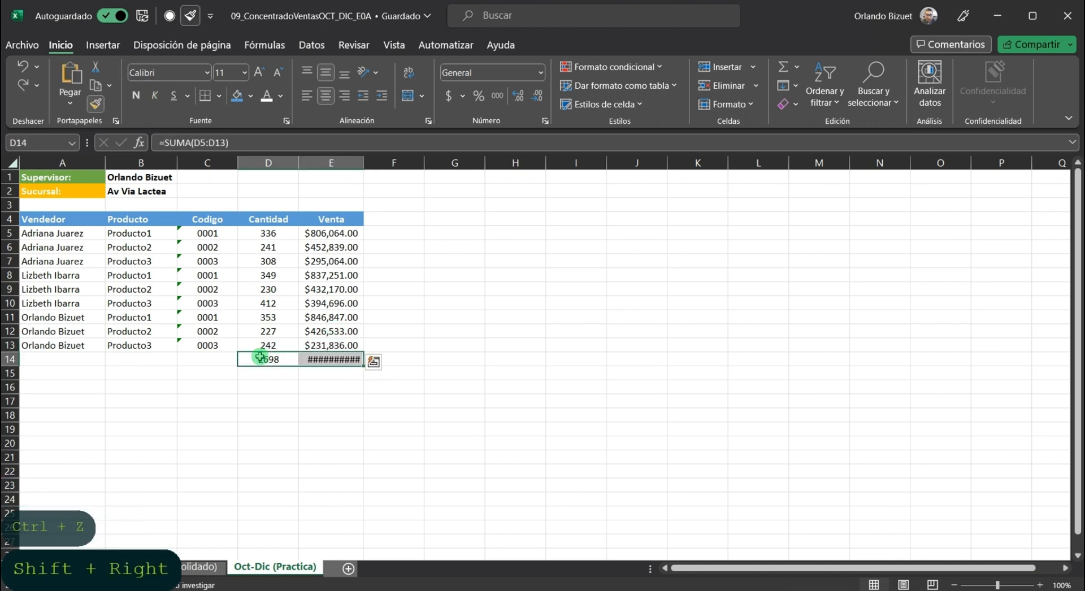
Step: Format the totals in D14:E14 with a blue fill and bold white text
{"action": "left_click", "coordinate": [239, 97]}
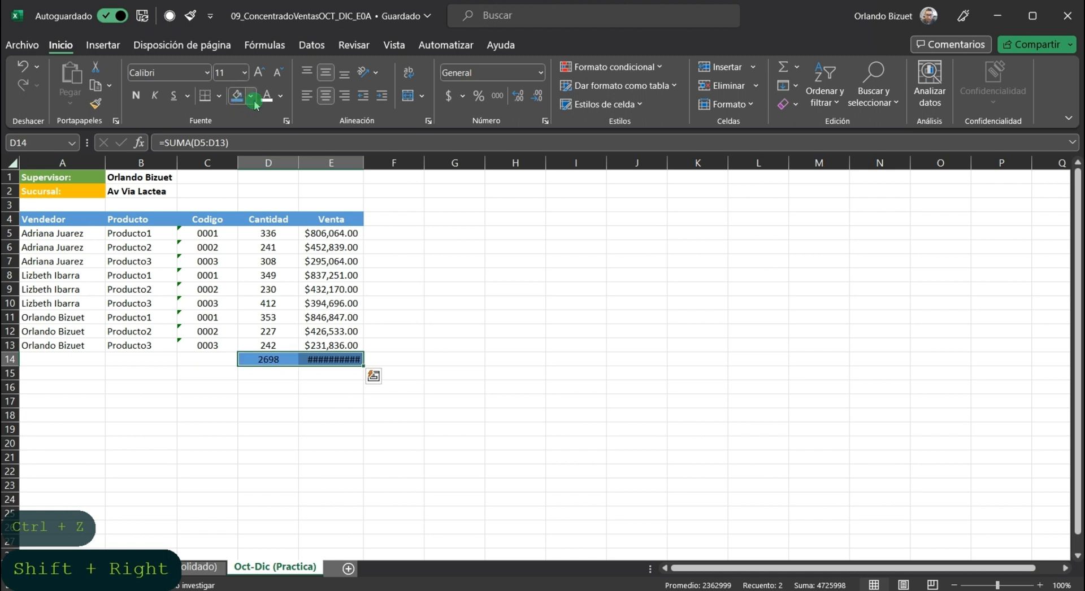
{"action": "left_click", "coordinate": [267, 96]}
{"action": "left_click", "coordinate": [137, 97]}
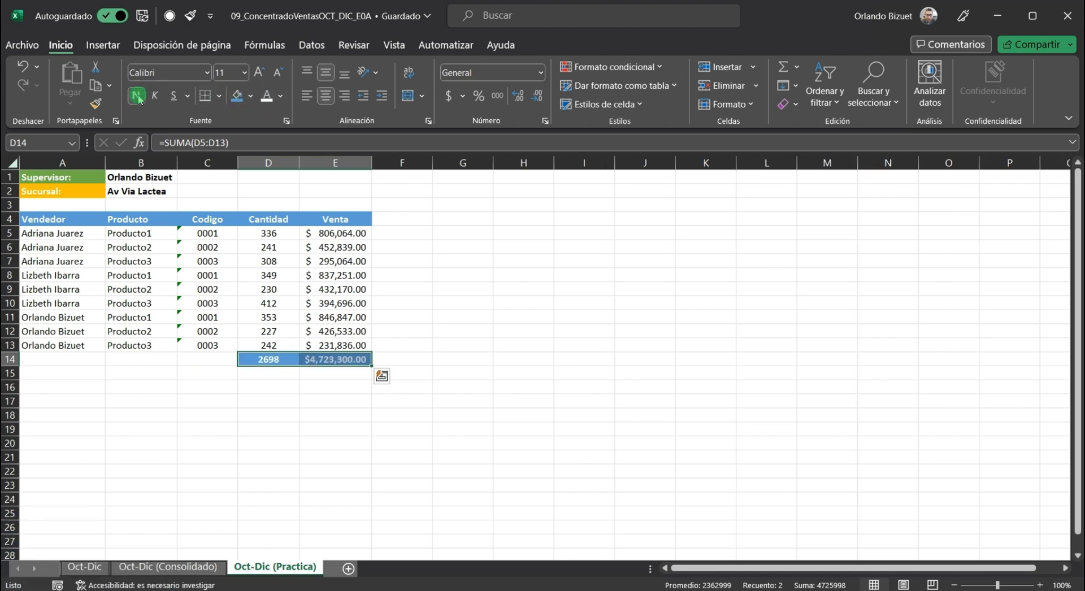
{"action": "left_click", "coordinate": [264, 360]}
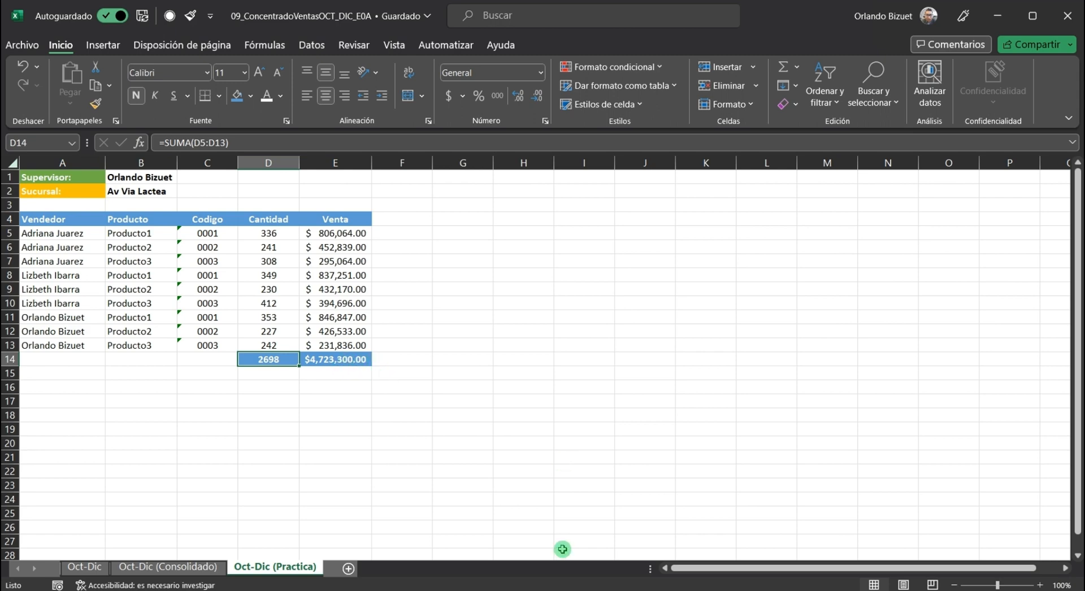
Step: Compare the consolidated figures with the Oct-Dic (Practica) sheet of the 09_ConcentradoVentasOCT_DIC_OK_E0A workbook
{"action": "left_click", "coordinate": [773, 544]}
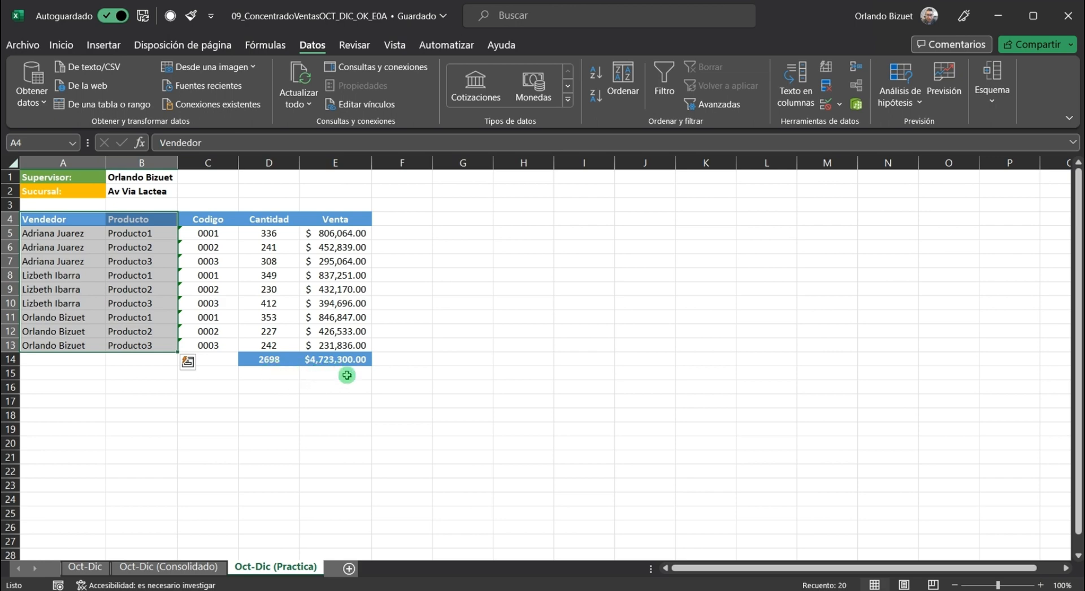
{"action": "key", "text": "alt+Tab"}
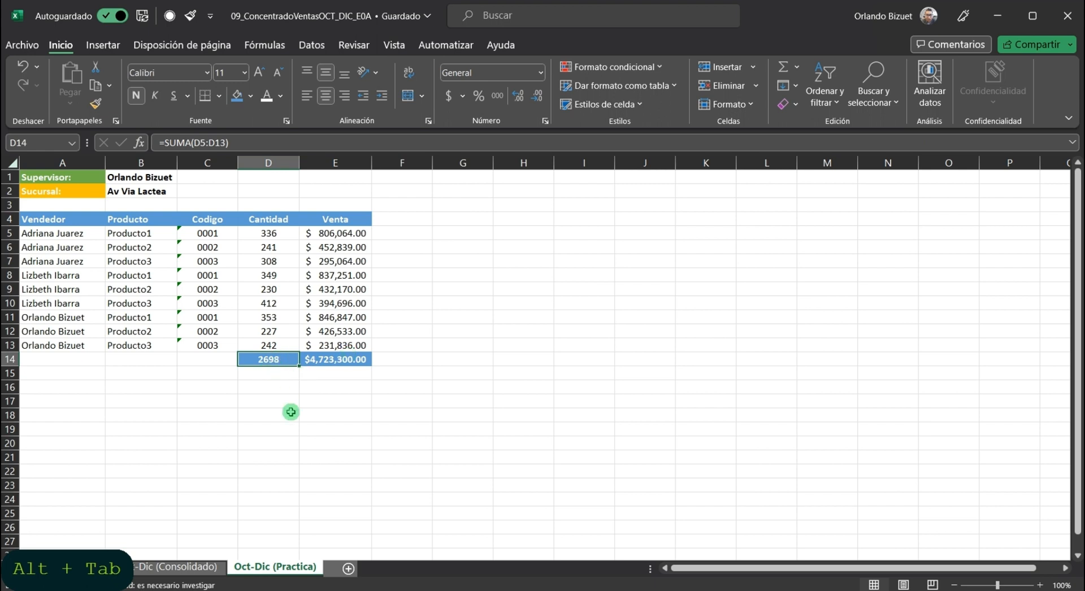
{"action": "key", "text": "alt+Tab"}
{"action": "key", "text": "alt+Tab"}
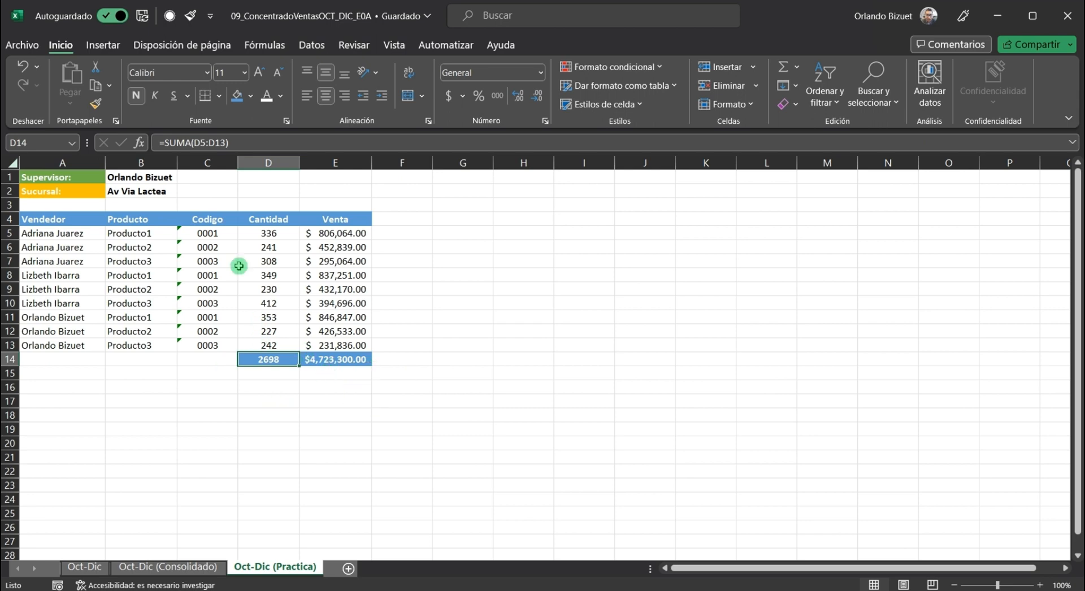
Step: Switch to the 00_Temario_E0A_OB workbook and review the topics on sheet T9, selecting the 9.1 topic number
{"action": "key", "text": "alt+Tab"}
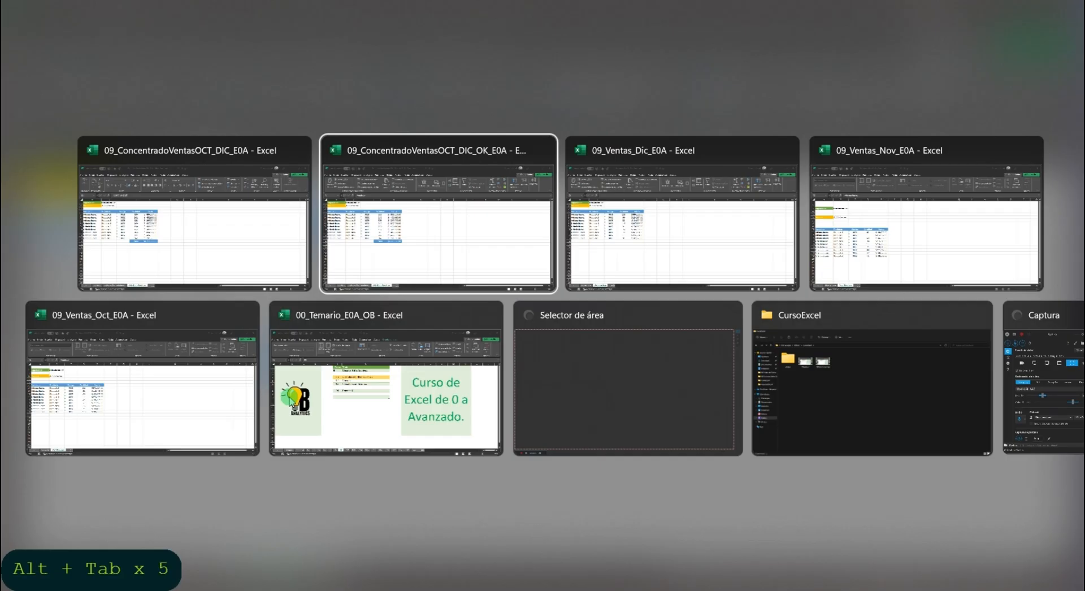
{"action": "key", "text": "alt+Tab"}
{"action": "key", "text": "alt+Tab"}
{"action": "key", "text": "alt+Tab"}
{"action": "key", "text": "alt+Tab"}
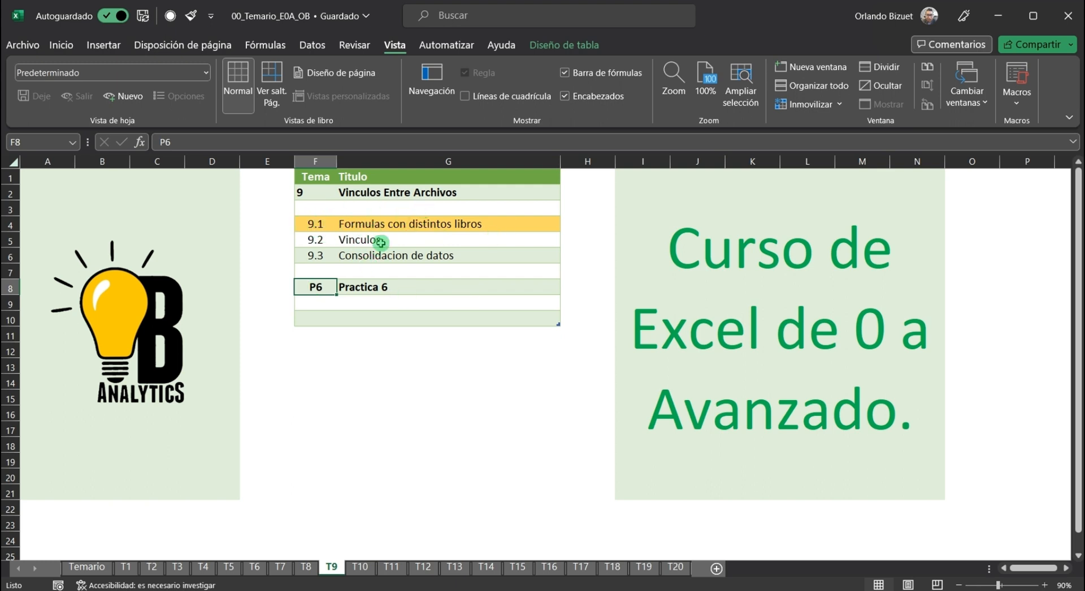
{"action": "left_click_drag", "start_coordinate": [368, 224], "coordinate": [339, 245]}
{"action": "left_click", "coordinate": [311, 225]}
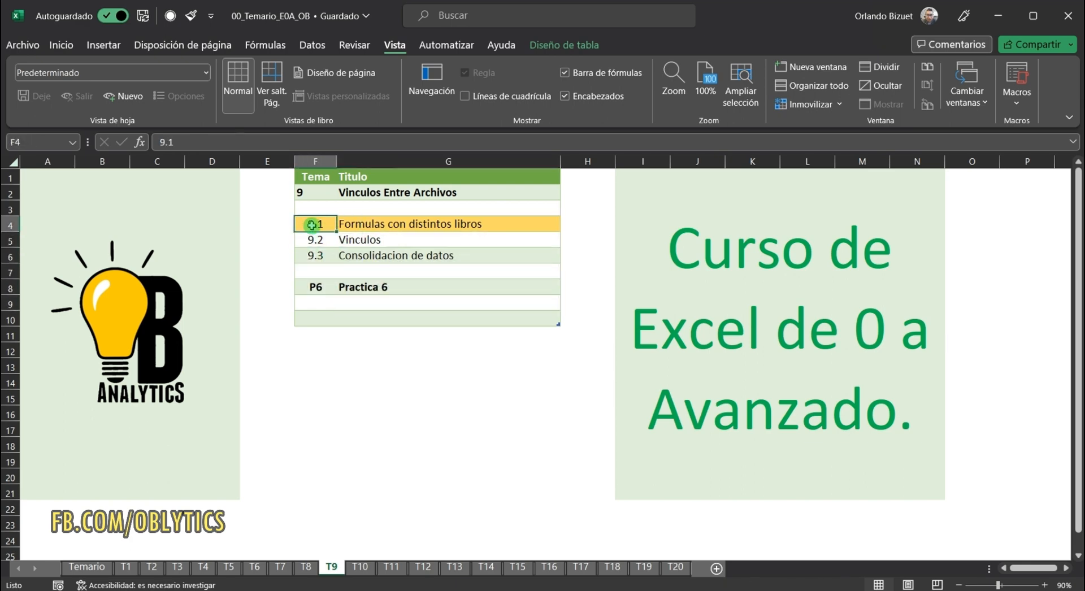